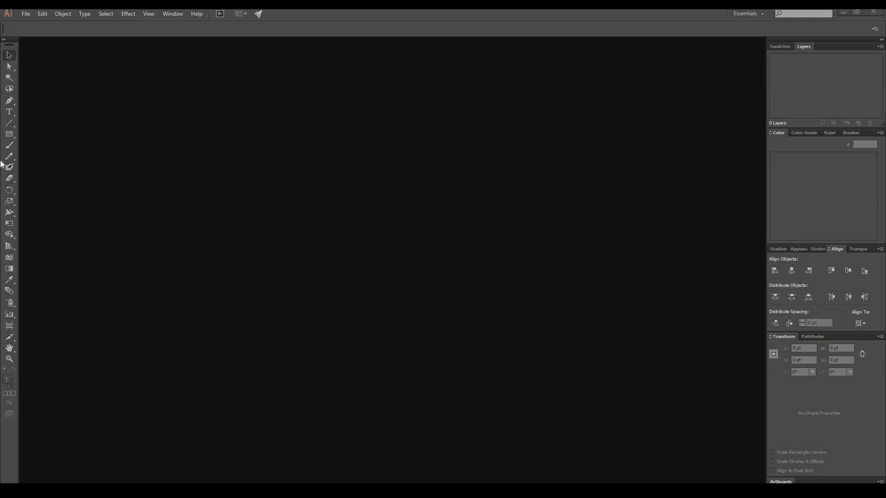
# Create a new 600 × 600 px RGB document with one artboard and 72 ppi raster effects.
pyautogui.click(26, 14)
pyautogui.click(33, 25)
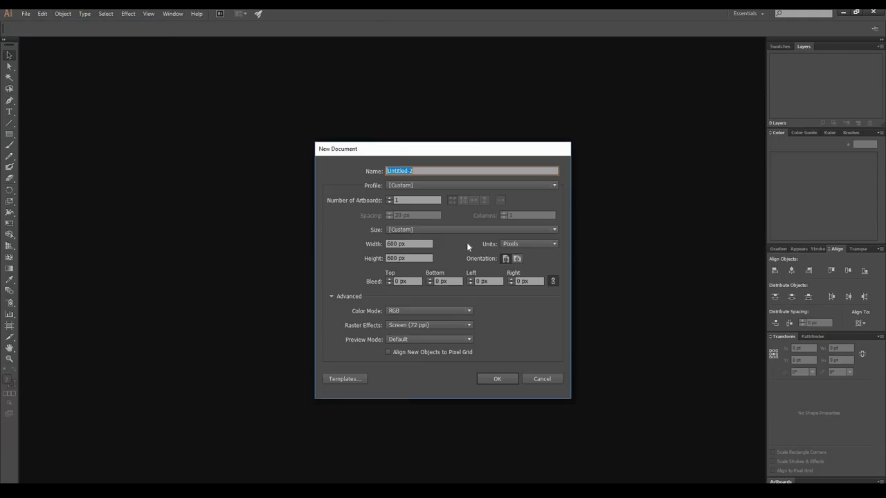
pyautogui.click(496, 378)
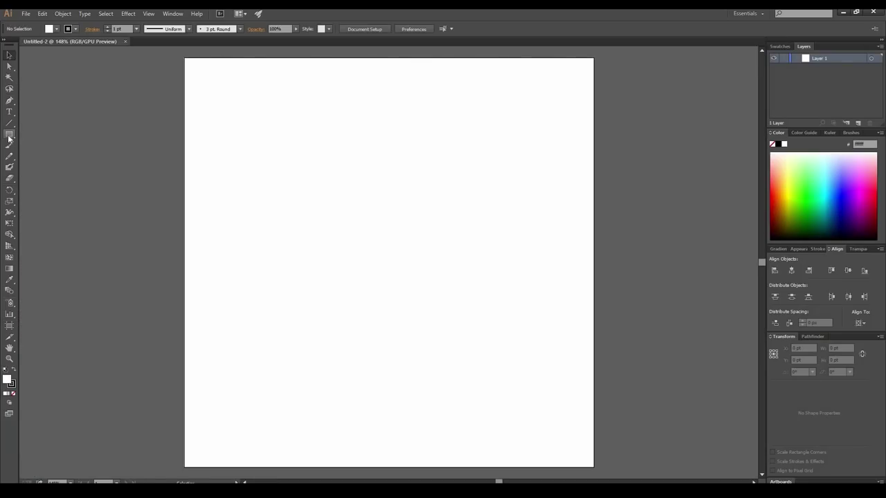
# Draw a rectangle 200 px wide and 300 px high on the artboard.
pyautogui.click(9, 135)
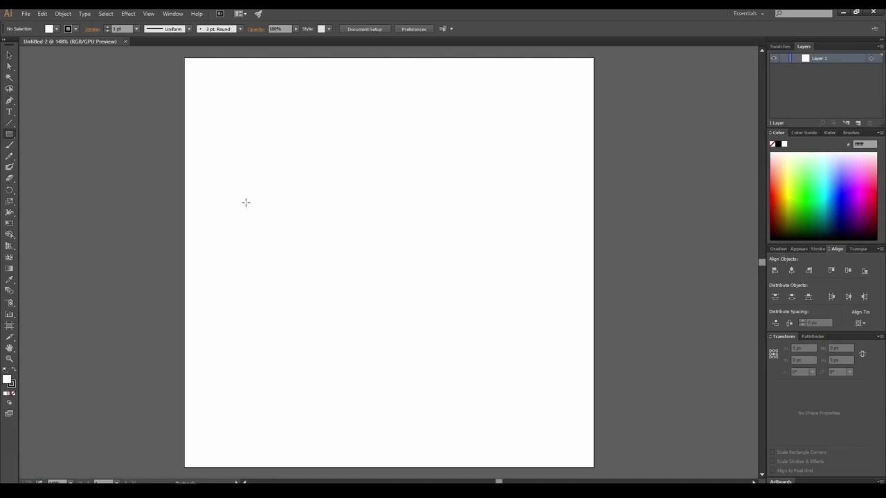
pyautogui.click(267, 155)
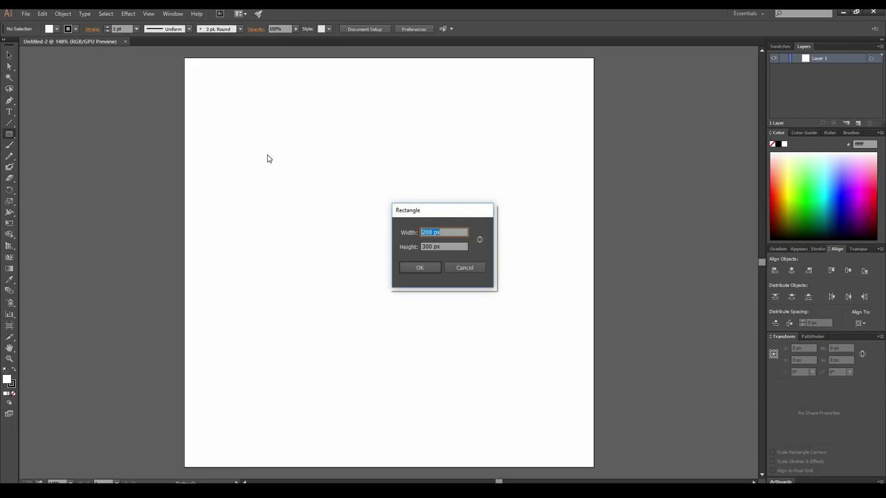
pyautogui.press('Tab')
pyautogui.write('300')
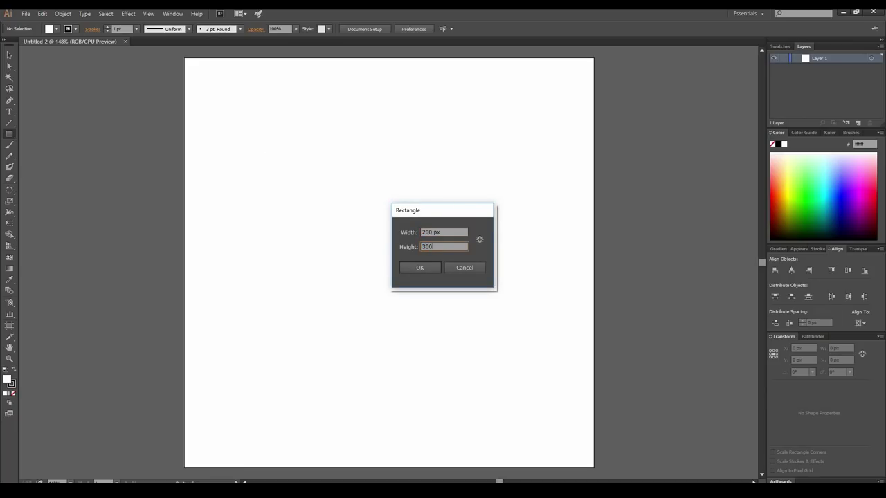
pyautogui.press('Return')
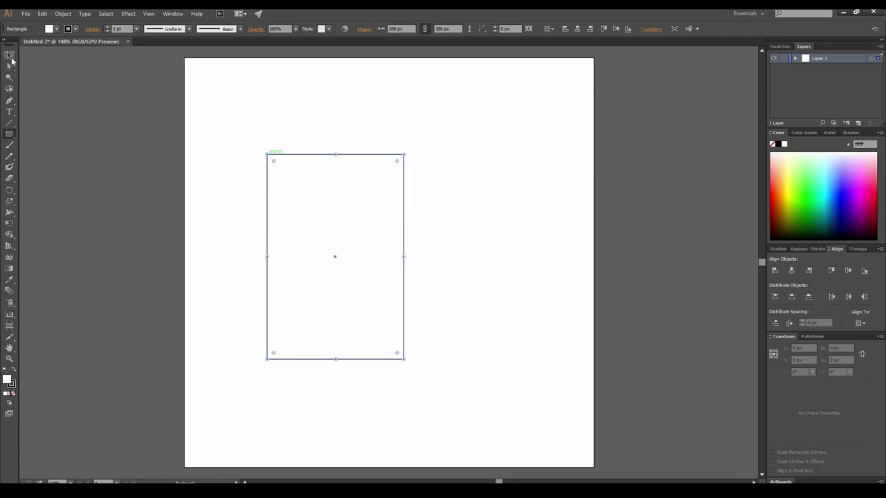
# Align the rectangle to the left and top edges of the artboard.
pyautogui.click(9, 55)
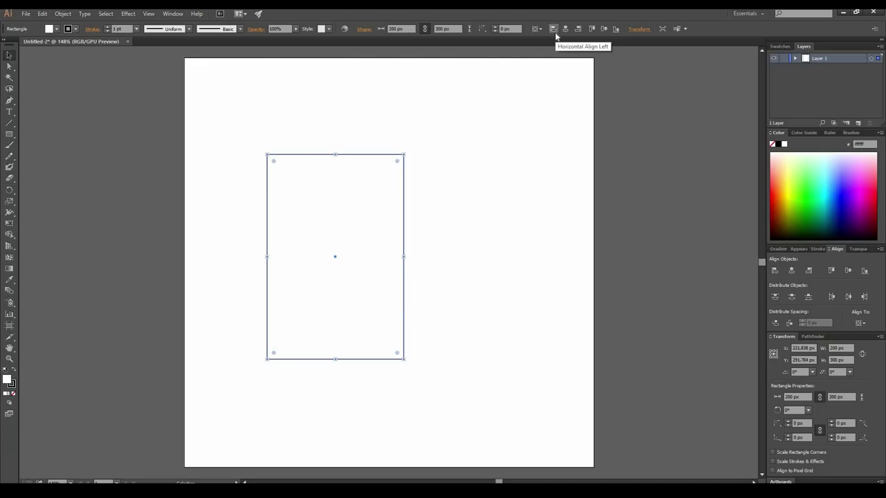
pyautogui.click(148, 13)
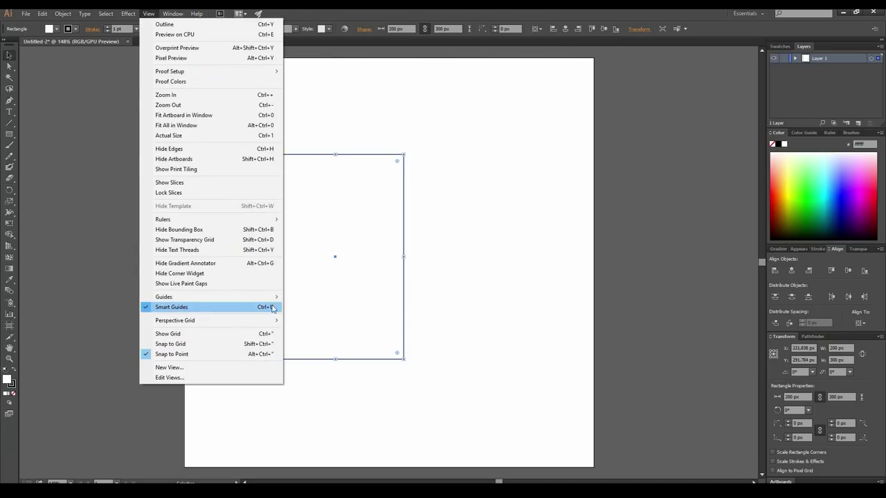
pyautogui.click(553, 30)
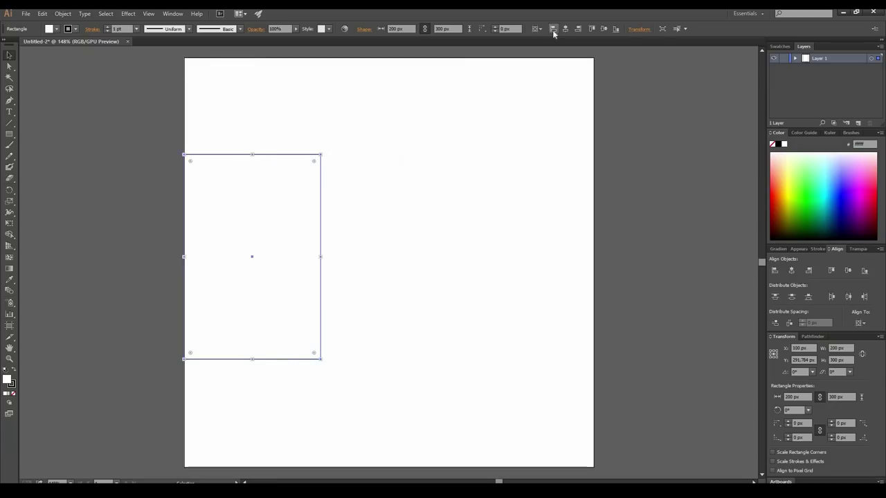
pyautogui.click(591, 30)
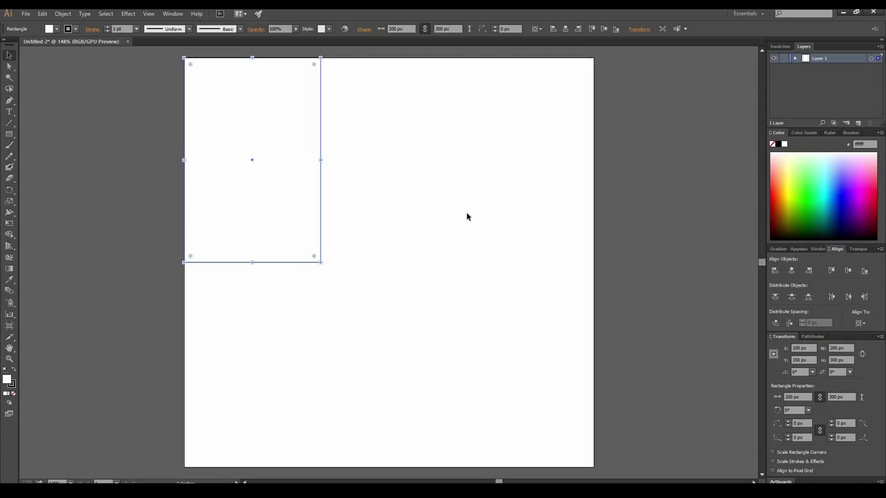
# Duplicate the rectangle into a row of three and copy that row below, forming a six-cell grid over the artboard.
pyautogui.moveTo(303, 197); pyautogui.dragTo(440, 200)
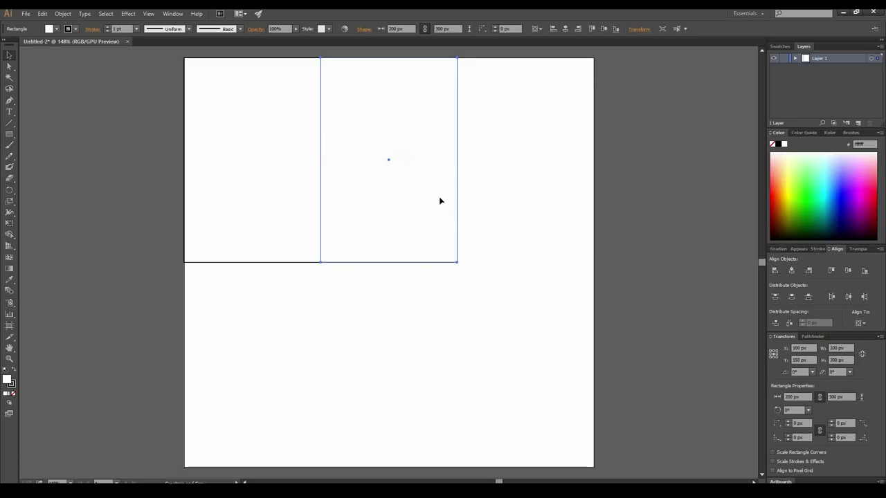
pyautogui.hotkey('ctrl', 'd')
pyautogui.moveTo(518, 313); pyautogui.dragTo(269, 200)
pyautogui.moveTo(403, 206); pyautogui.dragTo(420, 370)
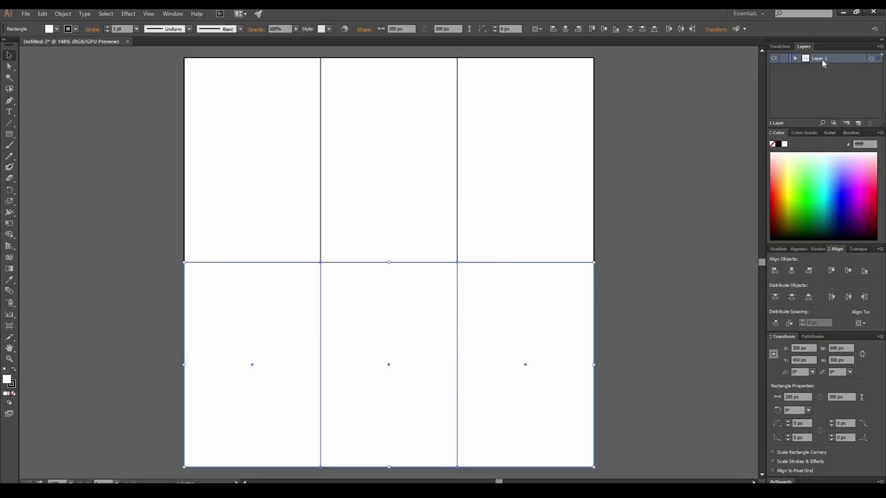
# Rename the layer holding the rectangles as Grid and lock it.
pyautogui.doubleClick(821, 59)
pyautogui.write('Grid')
pyautogui.press('Return')
pyautogui.click(784, 59)
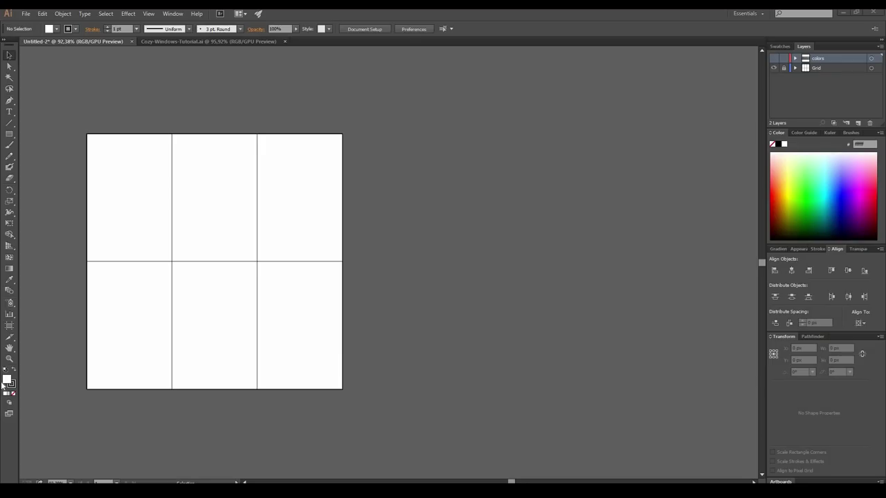
# Add a second artboard beside the grid artboard using the artboard list.
pyautogui.click(174, 14)
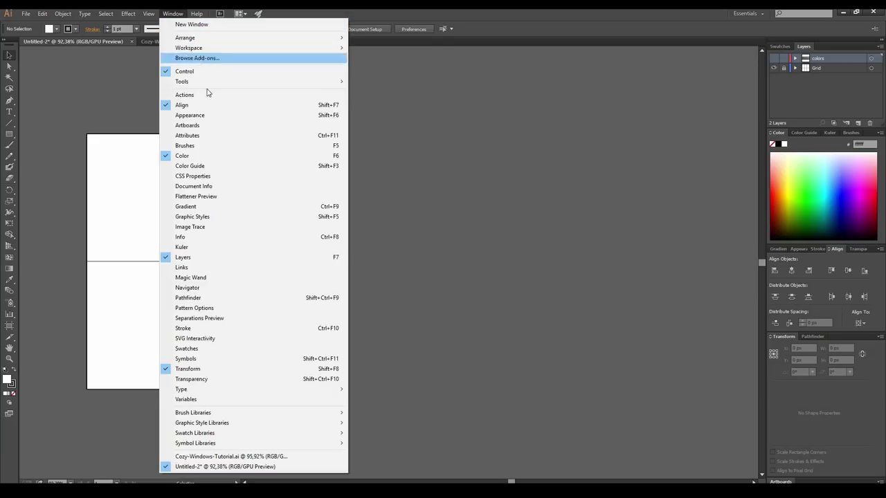
pyautogui.click(210, 125)
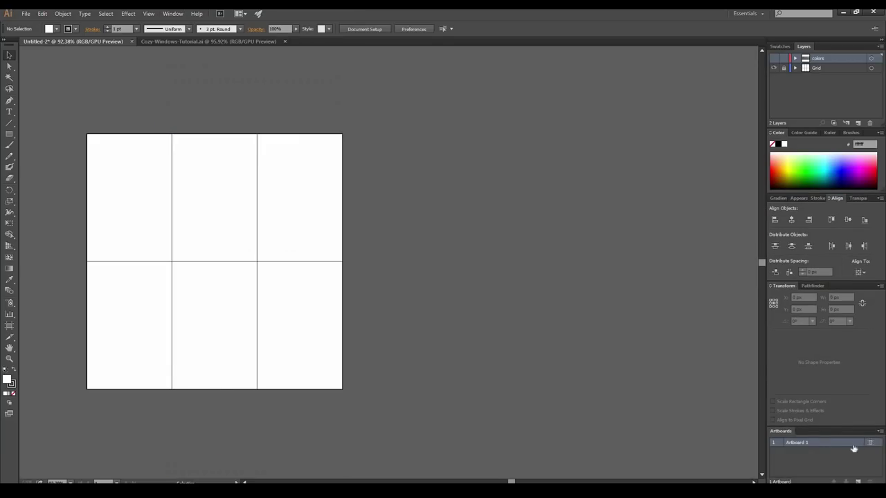
pyautogui.moveTo(787, 434); pyautogui.dragTo(649, 140)
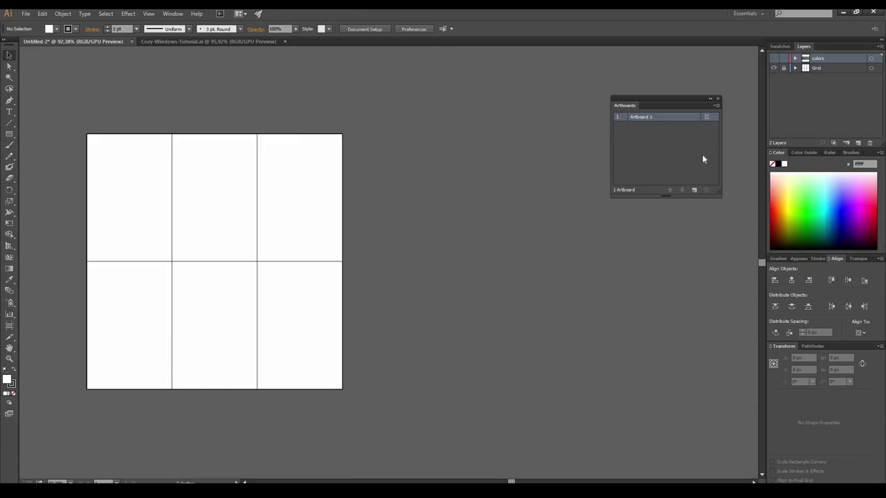
pyautogui.click(694, 189)
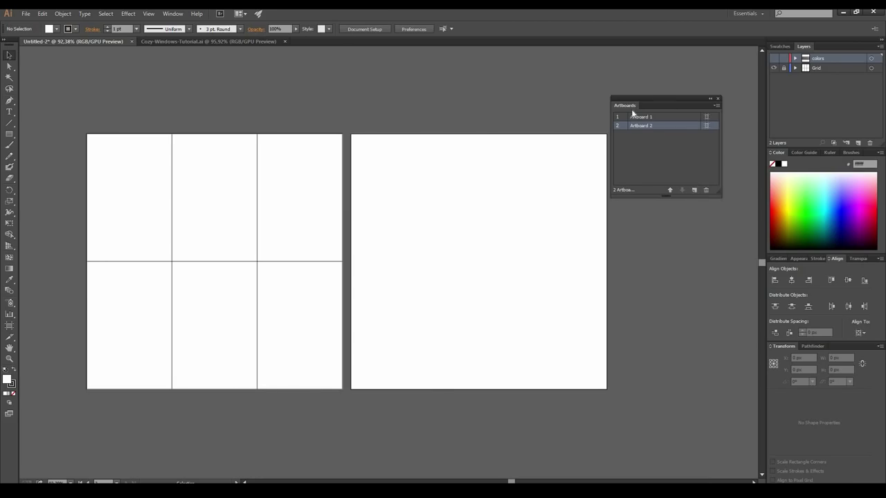
pyautogui.moveTo(627, 106); pyautogui.dragTo(790, 410)
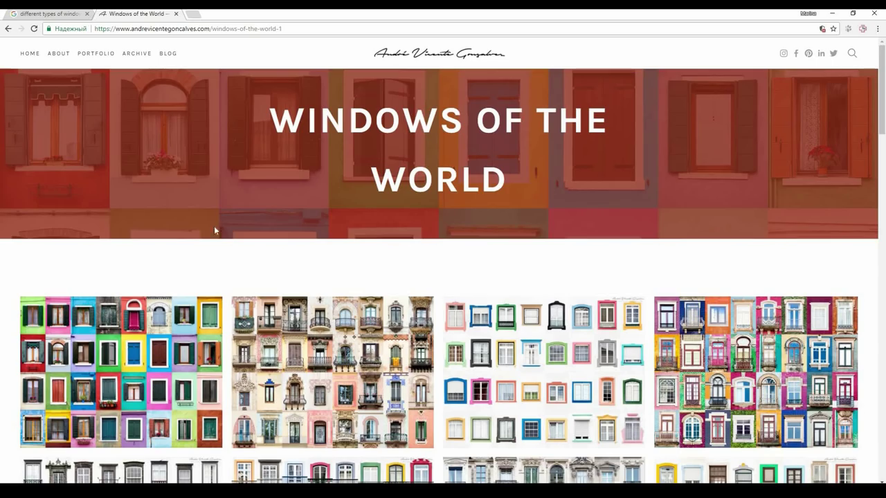
# Examine the Windows of the World photo page and the "different types of windows" image results in the browser, and return to Illustrator.
pyautogui.scroll(-3, 43, 237)
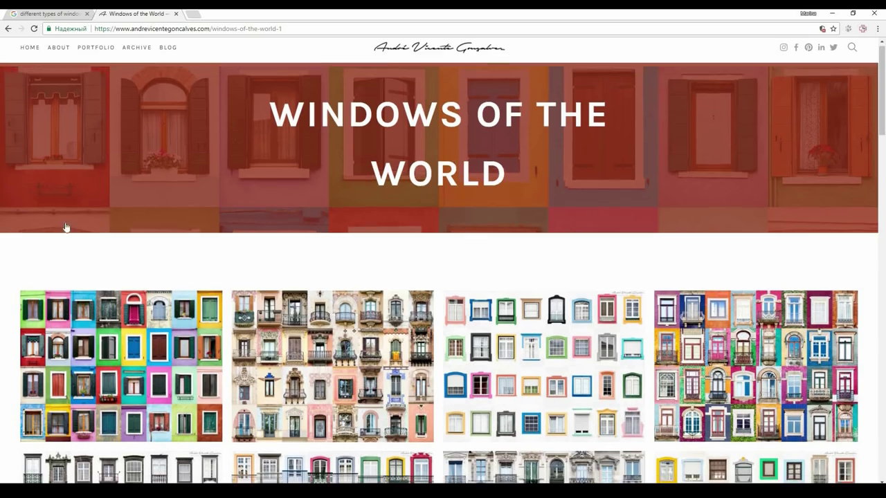
pyautogui.scroll(-5, 43, 238)
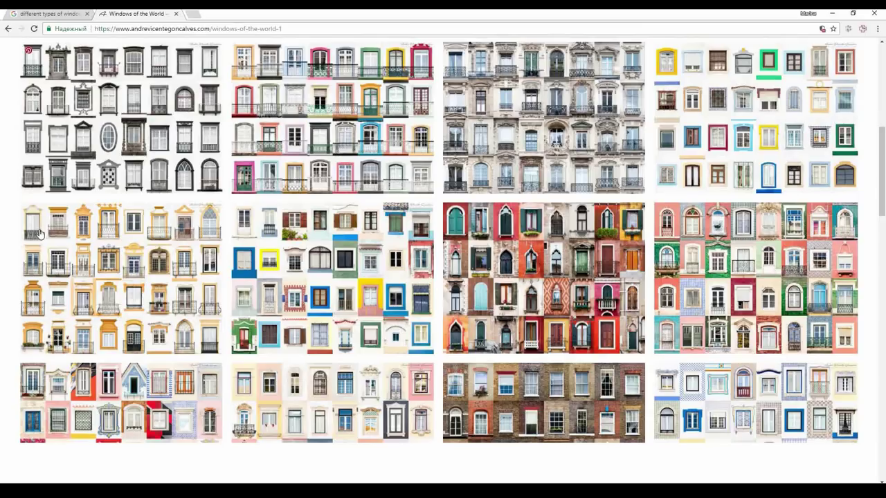
pyautogui.scroll(-3, 40, 234)
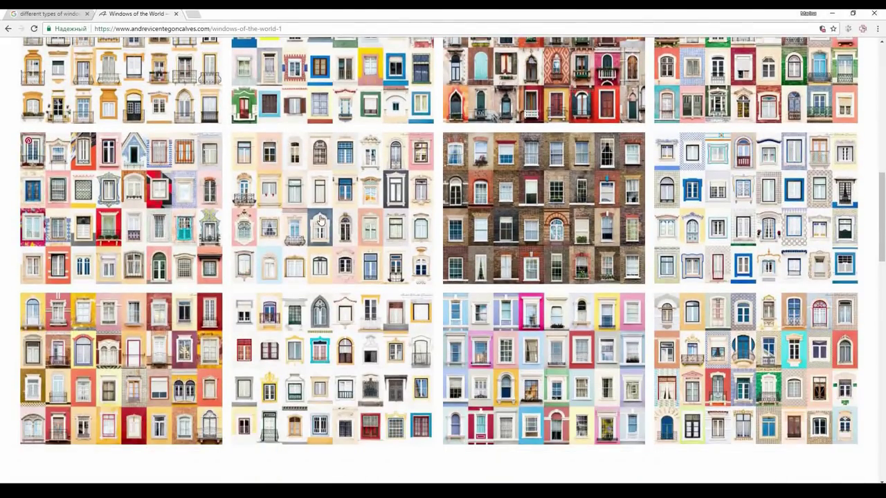
pyautogui.click(50, 14)
pyautogui.click(182, 56)
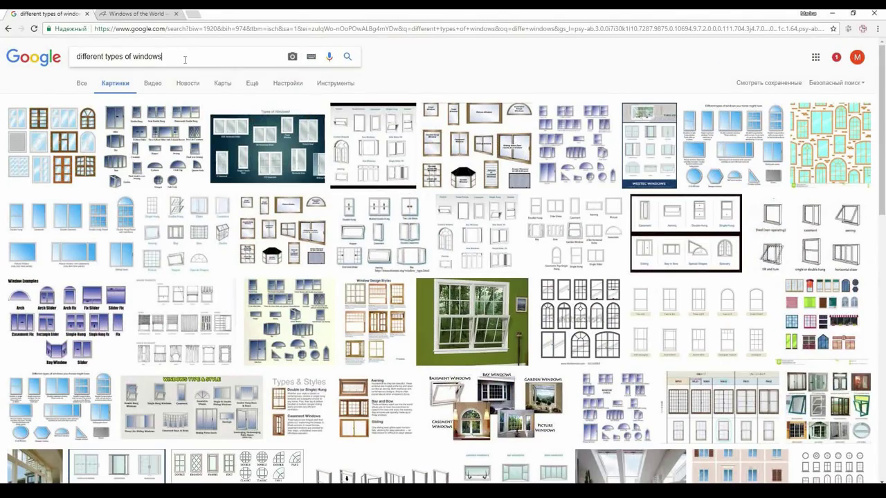
pyautogui.hotkey('alt', 'Tab')
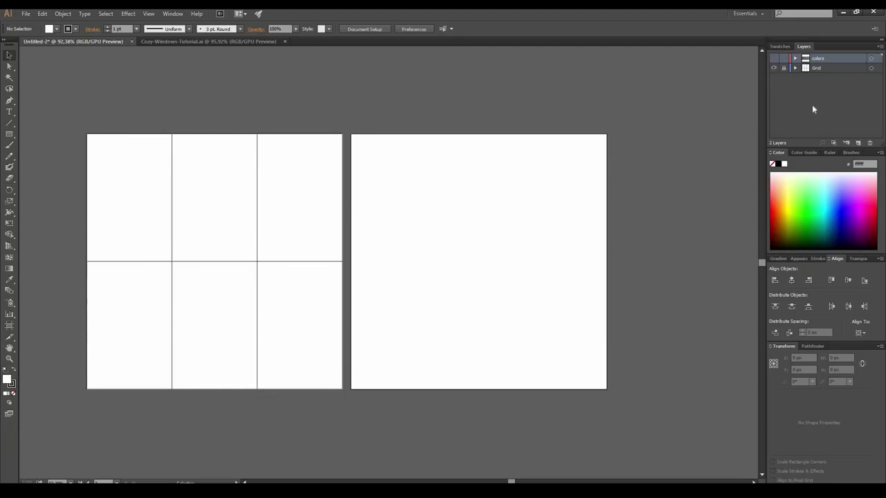
# Show the colors layer and move the color palette over the grid on the first artboard.
pyautogui.click(773, 59)
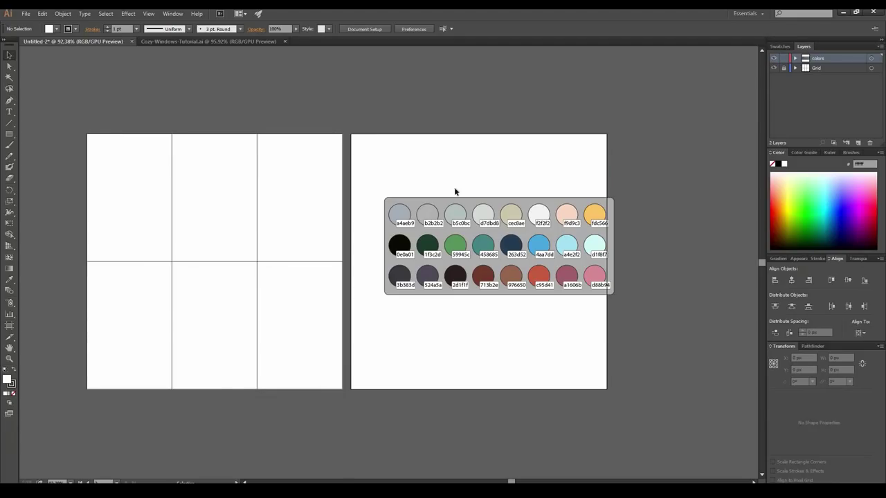
pyautogui.click(529, 242)
pyautogui.moveTo(529, 242); pyautogui.dragTo(513, 243)
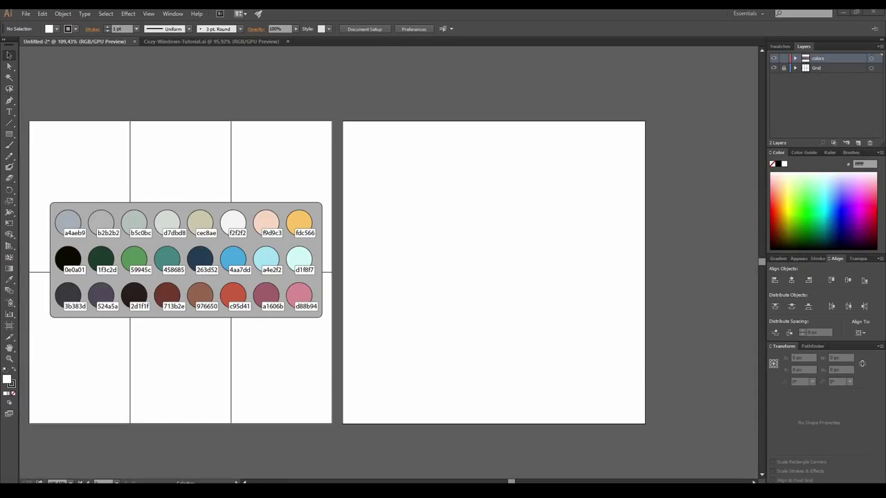
# Add a new layer above the colors layer and name it Window1.
pyautogui.click(856, 144)
pyautogui.doubleClick(820, 58)
pyautogui.write('Window1')
pyautogui.press('Return')
# Draw a 135 × 170 px rectangle in the upper-left area of the second artboard.
pyautogui.press('m')
pyautogui.click(371, 150)
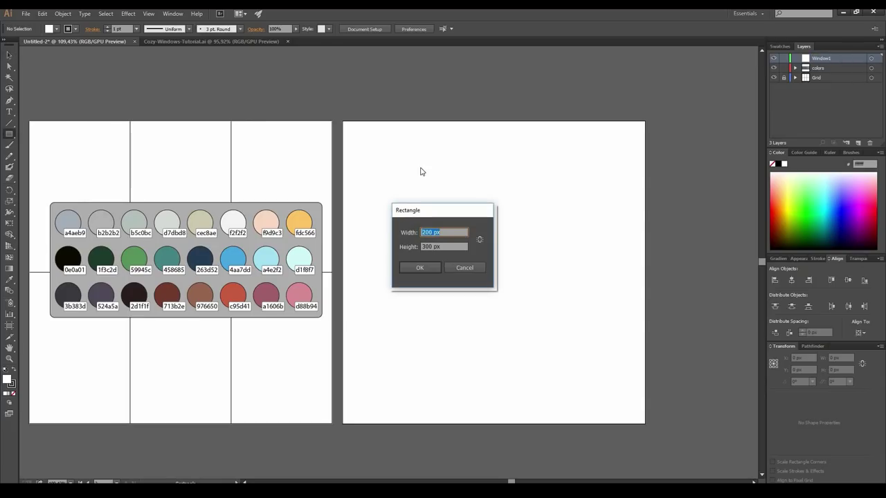
pyautogui.write('135')
pyautogui.press('Tab')
pyautogui.write('1')
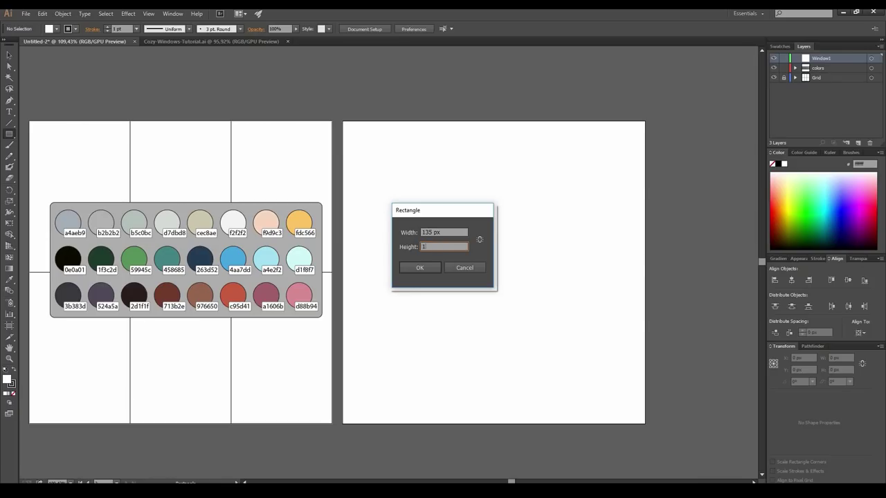
pyautogui.press('Return')
# Fill the rectangle with the dark brown 2d1f1f sampled from the palette.
pyautogui.press('i')
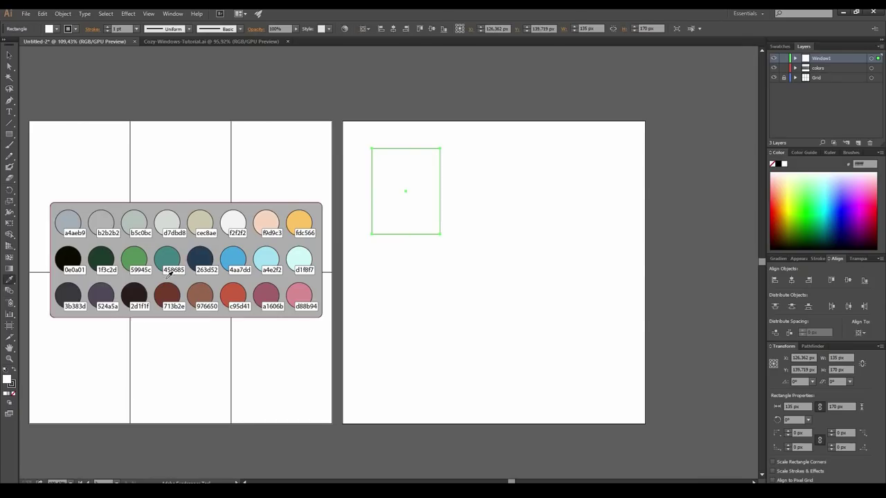
pyautogui.click(139, 290)
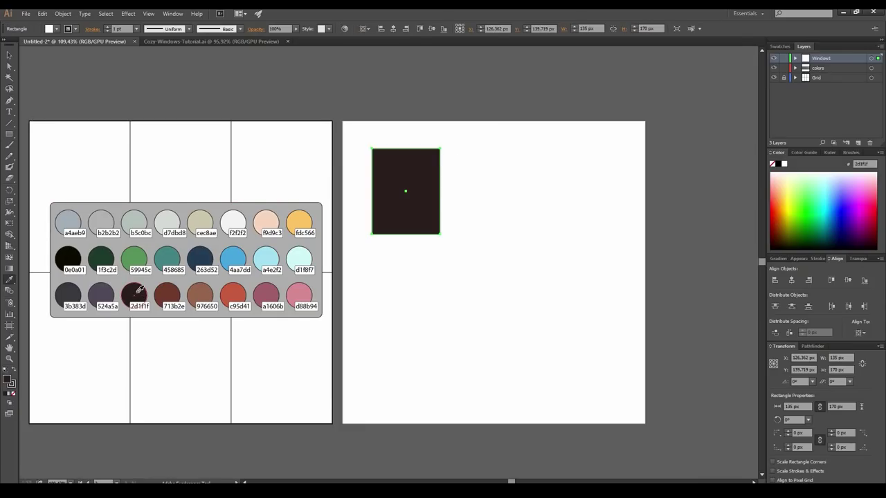
pyautogui.click(9, 55)
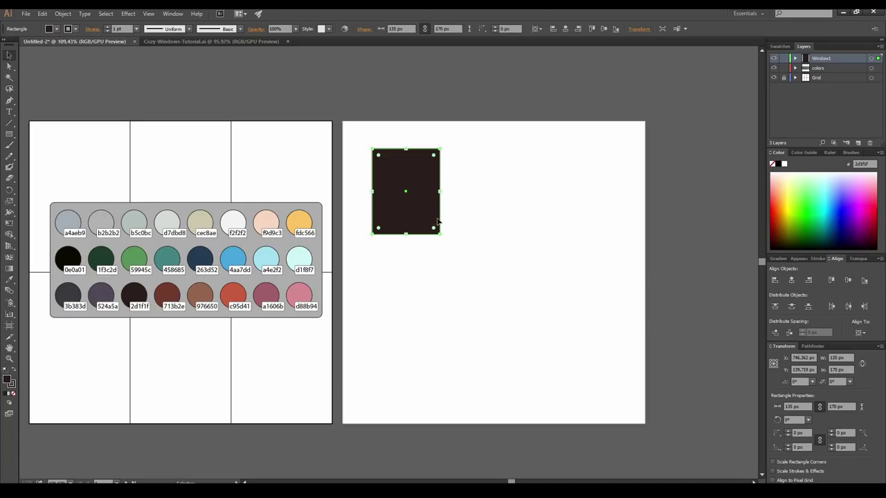
# Stack copies in front of the rectangle, coloring one red c95d41 and the topmost light blue a4e2f2 from the palette.
pyautogui.press('i')
pyautogui.click(235, 293)
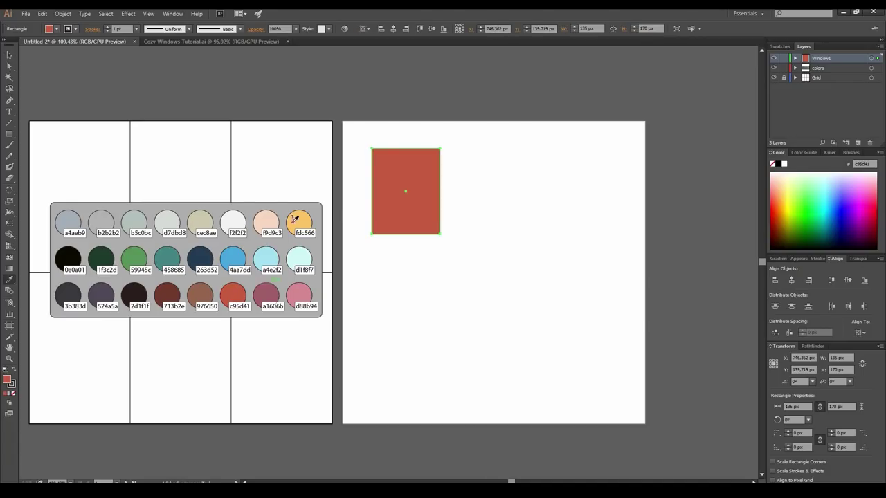
pyautogui.click(272, 259)
pyautogui.click(9, 55)
pyautogui.click(410, 214)
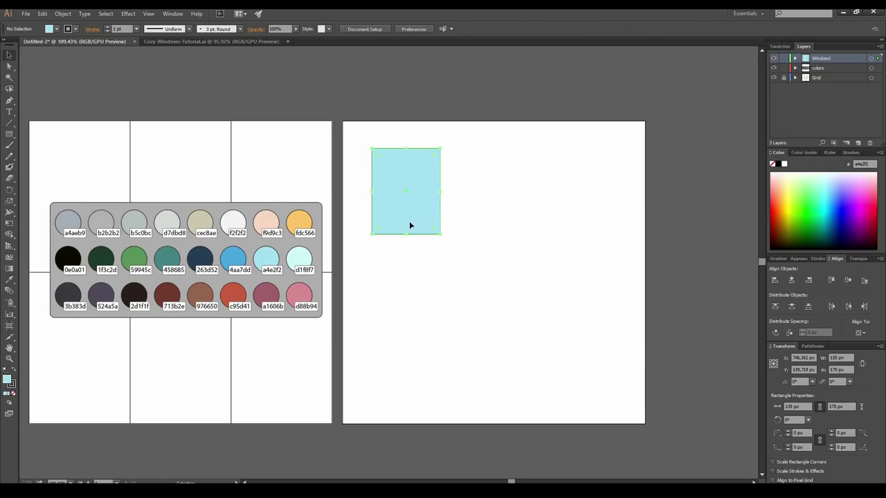
# Offset the light blue rectangle's path by -10 px with miter joins and expand its appearance.
pyautogui.click(128, 13)
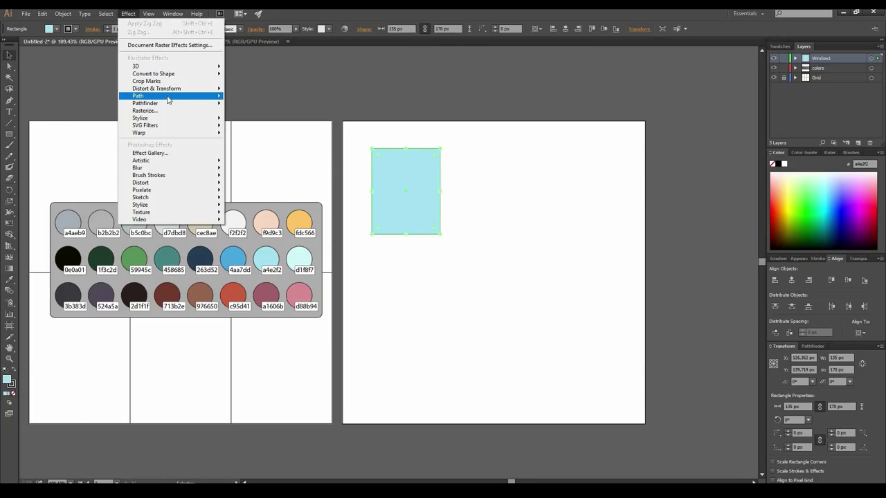
pyautogui.moveTo(162, 97)
pyautogui.click(74, 95)
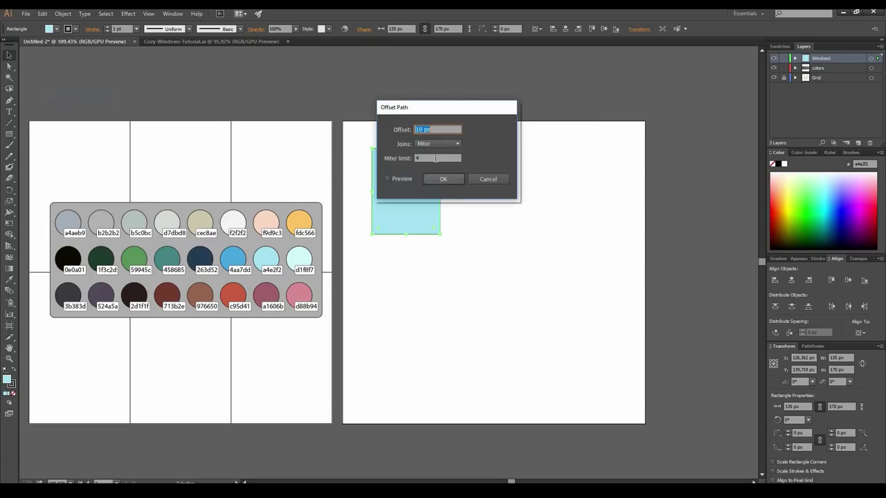
pyautogui.click(505, 185)
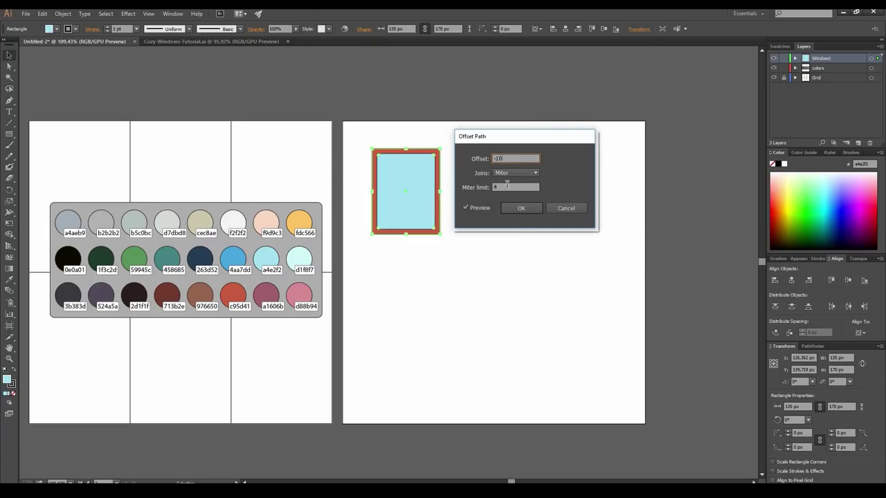
pyautogui.click(520, 208)
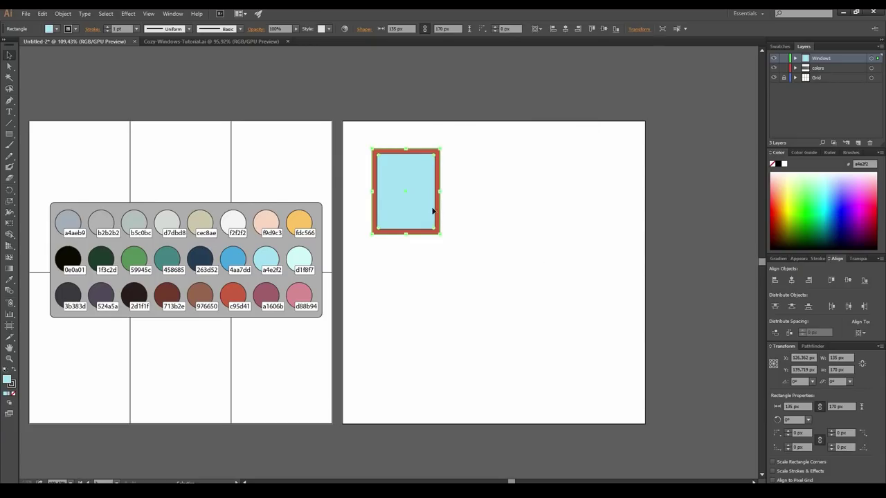
pyautogui.click(63, 13)
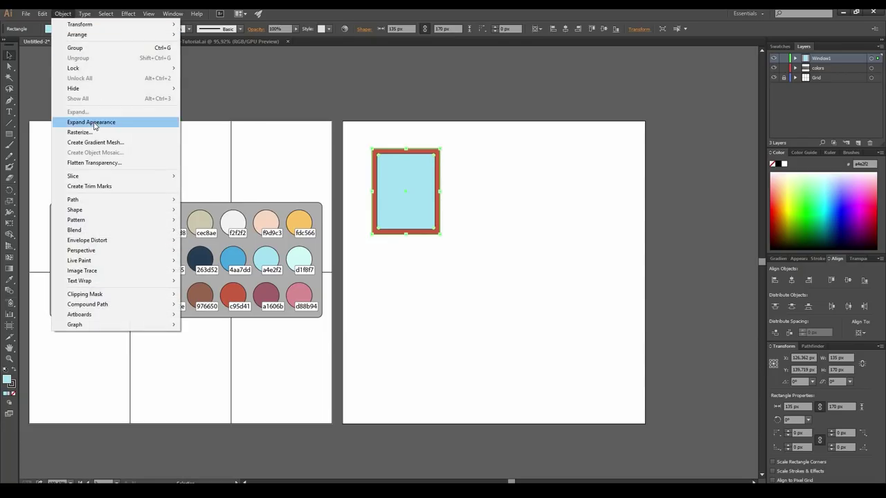
pyautogui.click(87, 122)
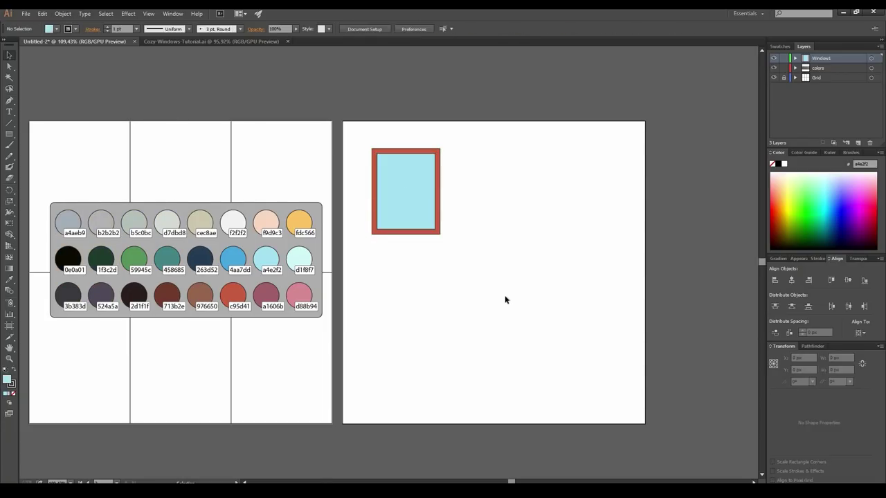
# Fill a copy of the inner light blue rectangle with the off-white f2f2f2 sampled from the palette.
pyautogui.hotkey('ctrl', '+')
pyautogui.press('i')
pyautogui.click(192, 196)
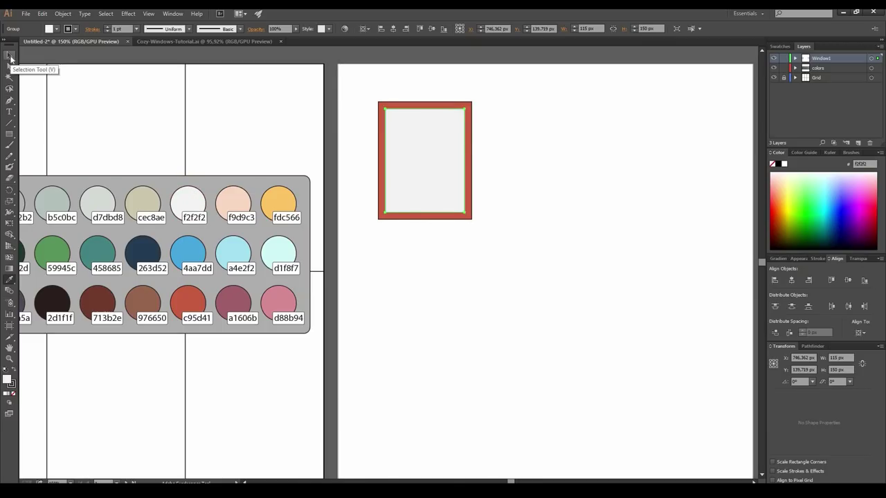
# Subtract the off-white inner rectangle from the red rectangle behind it to form a hollow window frame.
pyautogui.click(9, 56)
pyautogui.scroll(2, 453, 144)
pyautogui.click(475, 103)
pyautogui.keyDown('shift'); pyautogui.click(444, 157); pyautogui.keyUp('shift')
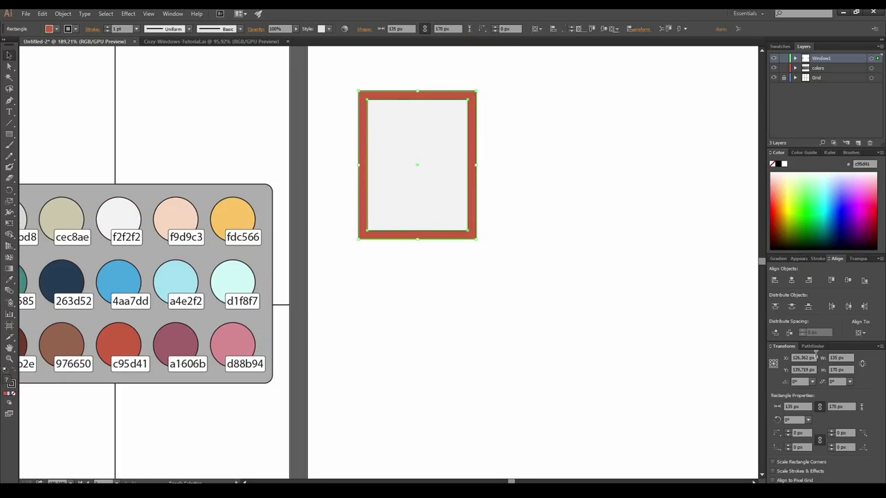
pyautogui.click(812, 347)
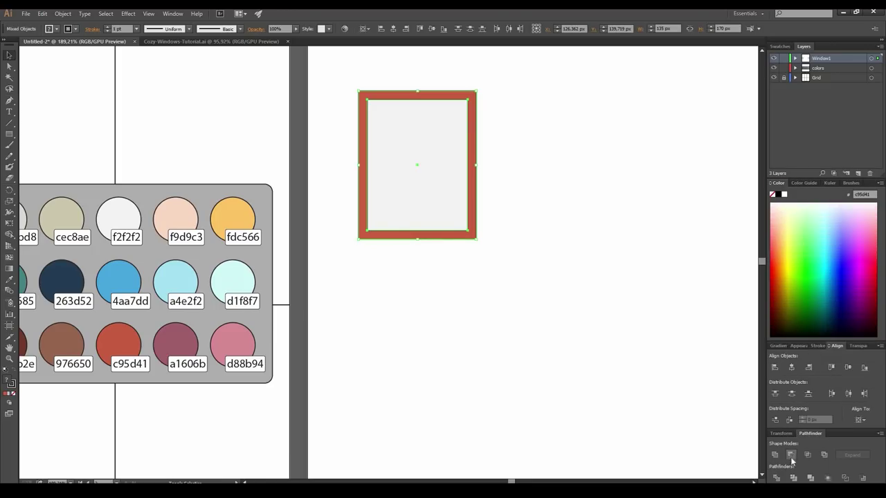
pyautogui.click(787, 454)
pyautogui.click(512, 269)
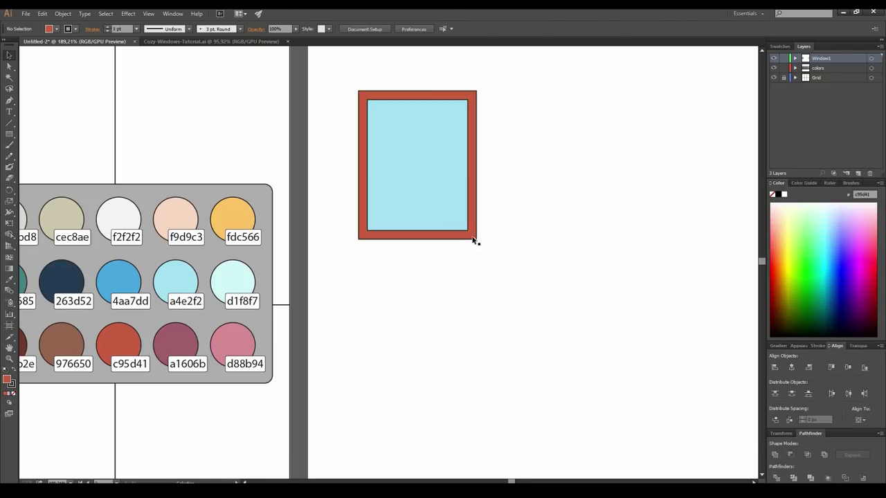
pyautogui.moveTo(474, 237); pyautogui.dragTo(494, 245)
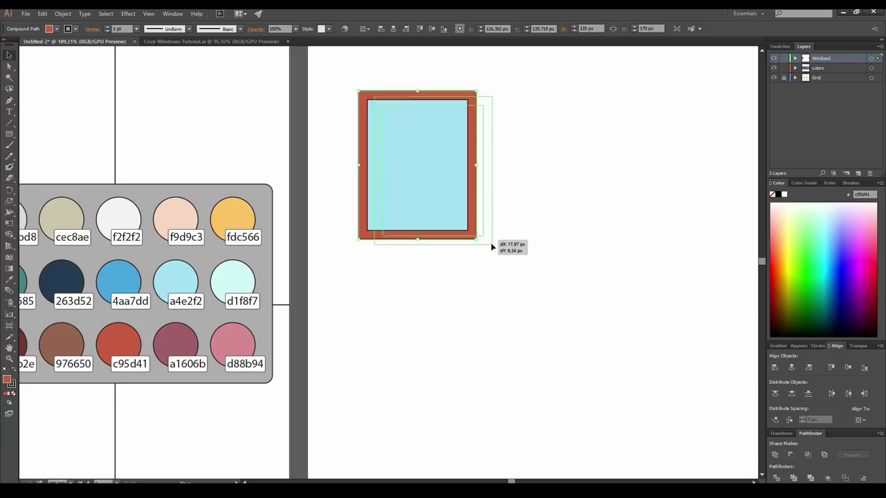
pyautogui.hotkey('ctrl', 'z')
pyautogui.click(524, 272)
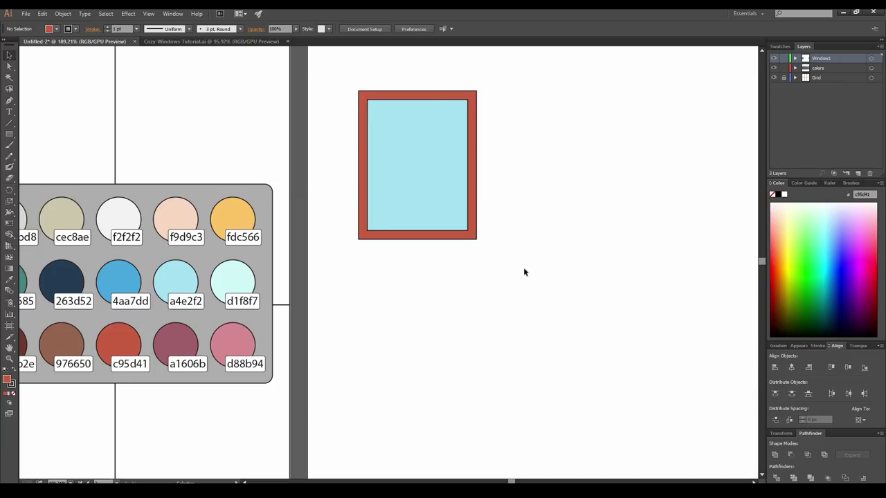
# Split the light blue pane into two equal halves with a vertical line about 209 px long, centered on it, using Divide.
pyautogui.click(9, 123)
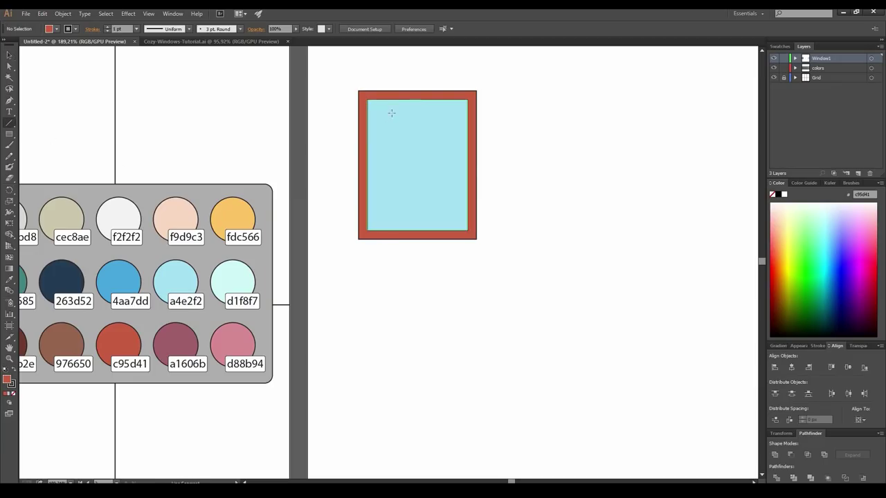
pyautogui.moveTo(402, 77); pyautogui.dragTo(439, 263)
pyautogui.click(10, 56)
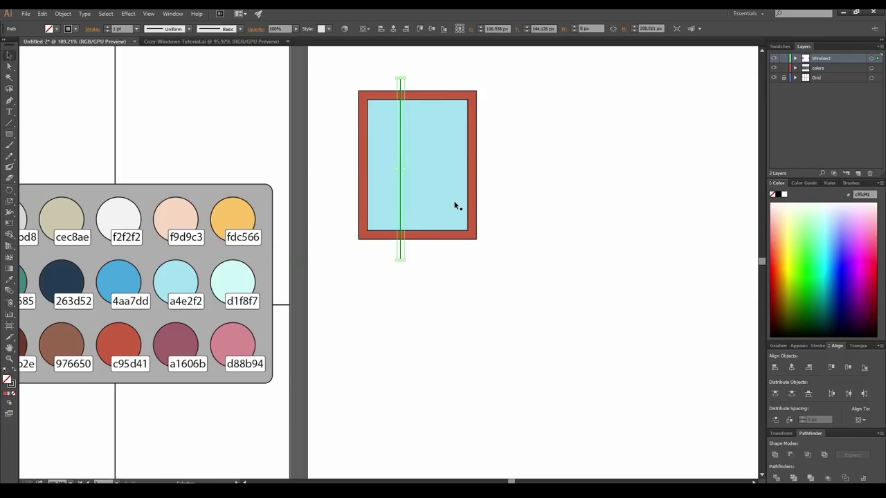
pyautogui.click(439, 198)
pyautogui.keyDown('shift'); pyautogui.click(401, 200); pyautogui.keyUp('shift')
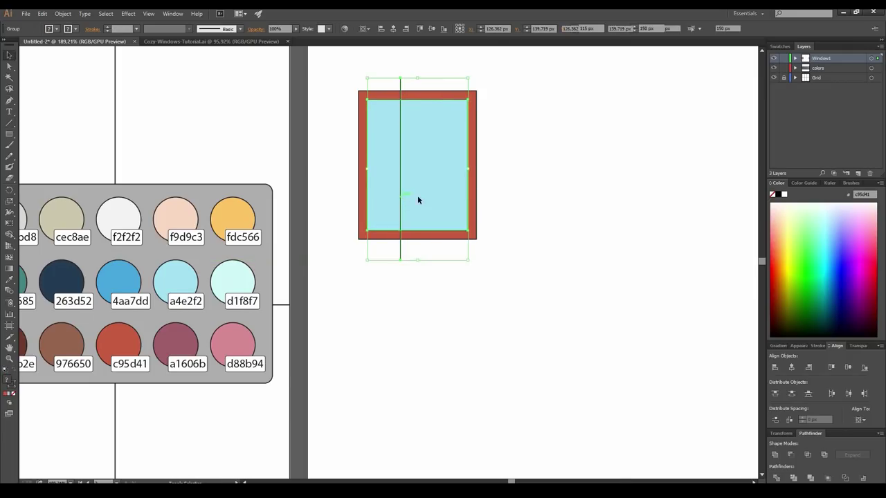
pyautogui.click(393, 28)
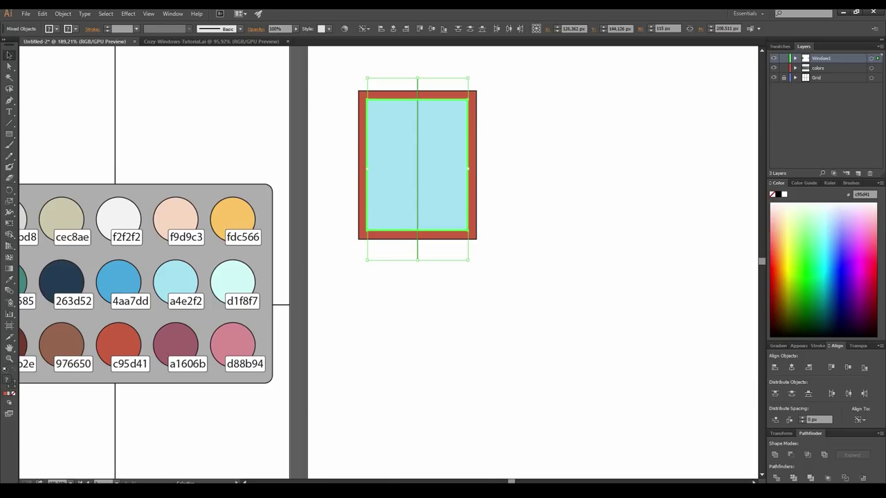
pyautogui.click(786, 478)
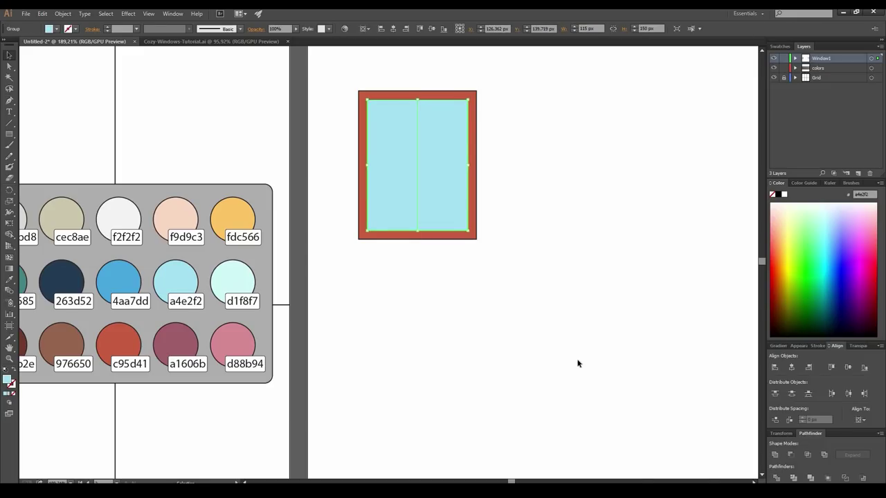
# Fill both pane halves with the off-white f2f2f2 from the palette and ungroup them.
pyautogui.press('i')
pyautogui.click(118, 217)
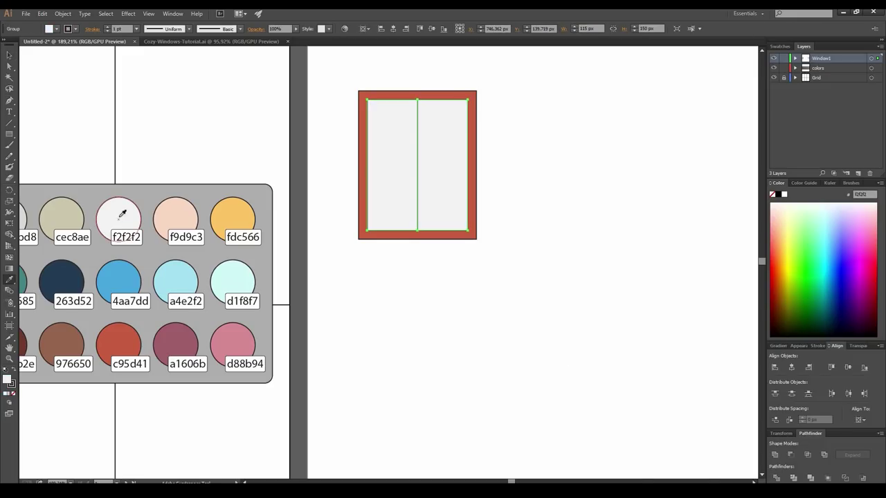
pyautogui.click(62, 14)
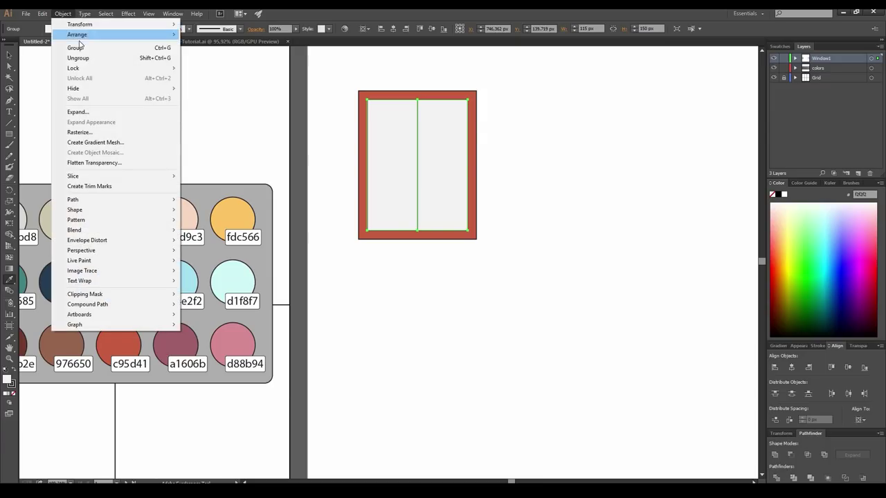
pyautogui.click(83, 59)
pyautogui.click(9, 54)
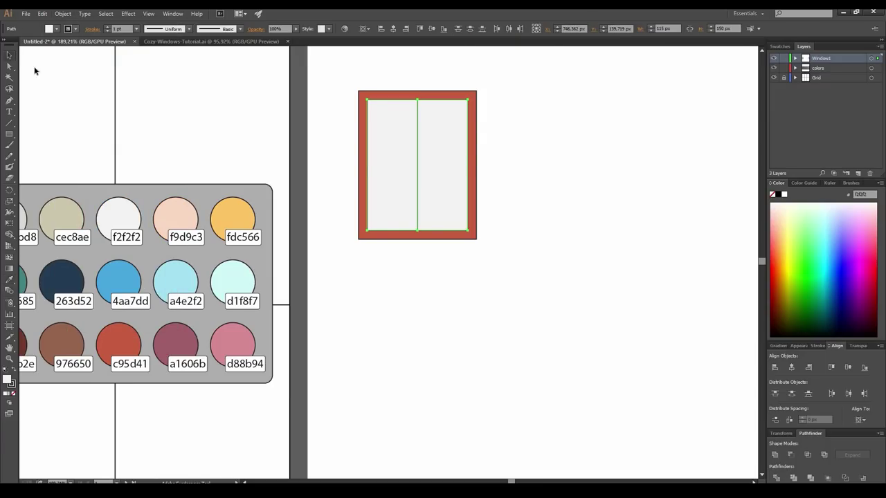
pyautogui.click(497, 332)
# Draw a 40 × 40 px square in the upper part of the left half and fill it with light blue a4e2f2.
pyautogui.press('m')
pyautogui.click(431, 175)
pyautogui.write('40')
pyautogui.press('Tab')
pyautogui.write('40')
pyautogui.press('Return')
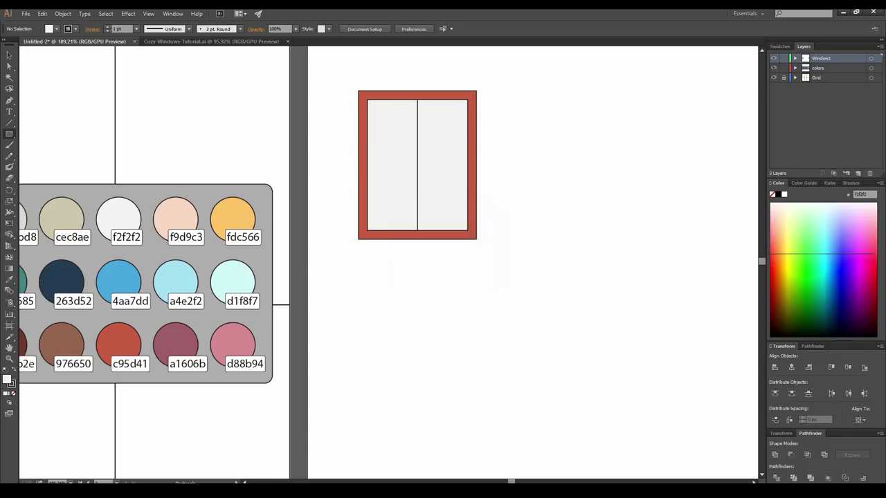
pyautogui.press('i')
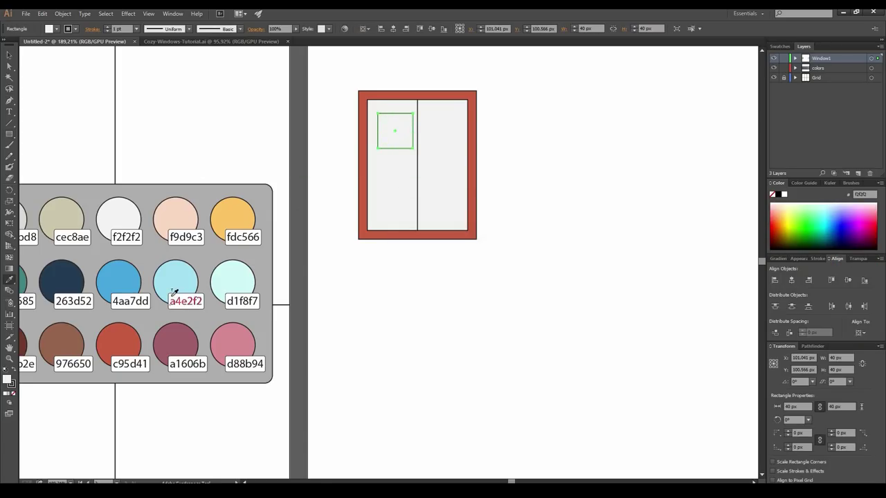
pyautogui.click(174, 278)
# Copy the blue square straight down to the lower part of the left half and blend the two with 1 specified step.
pyautogui.press('v')
pyautogui.scroll(3, 375, 124)
pyautogui.moveTo(428, 141); pyautogui.dragTo(445, 314)
pyautogui.keyDown('shift'); pyautogui.click(413, 148); pyautogui.keyUp('shift')
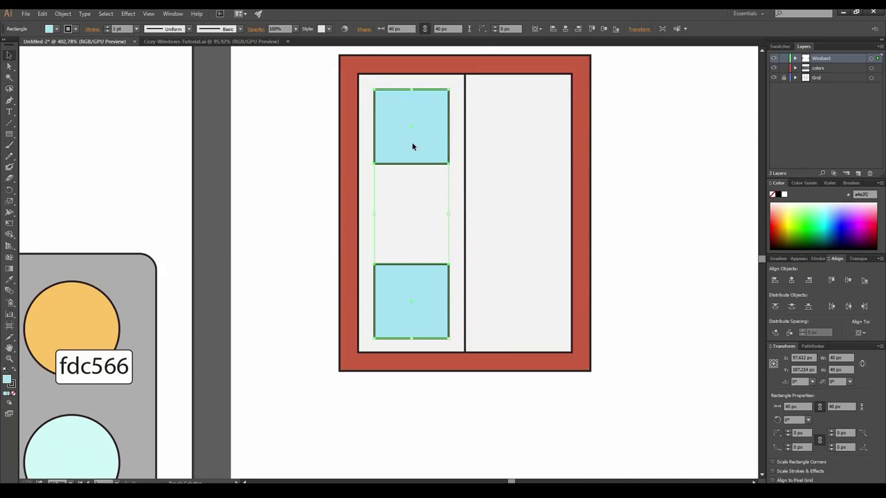
pyautogui.hotkey('ctrl', 'alt', 'b')
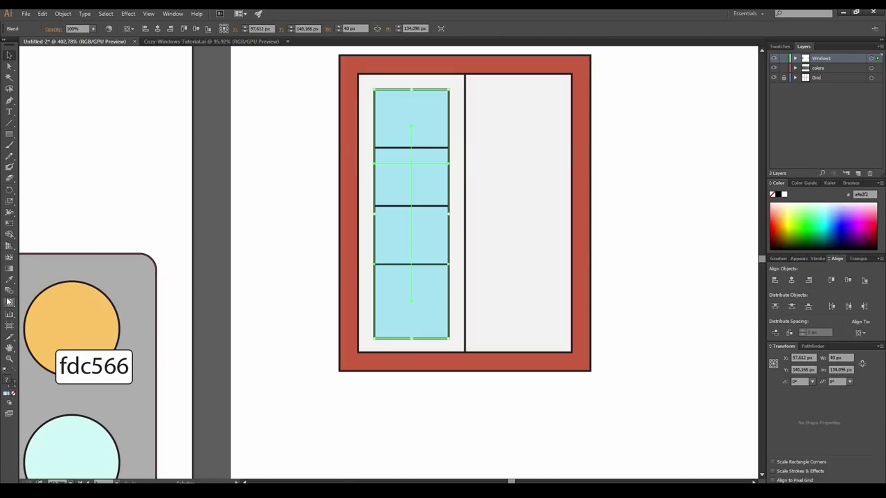
pyautogui.doubleClick(8, 293)
pyautogui.write('1')
pyautogui.click(673, 183)
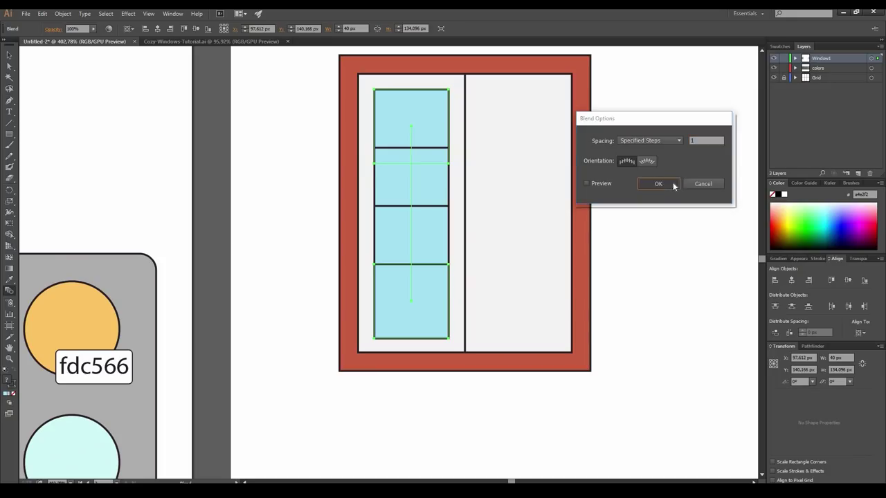
# Center the column of blended squares horizontally and vertically on the left off-white half.
pyautogui.click(9, 57)
pyautogui.click(412, 83)
pyautogui.keyDown('shift'); pyautogui.click(411, 84); pyautogui.keyUp('shift')
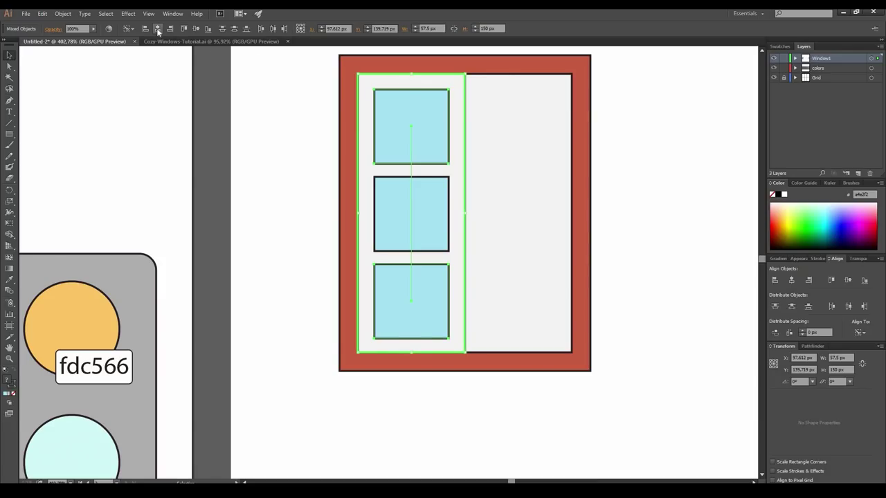
pyautogui.click(197, 30)
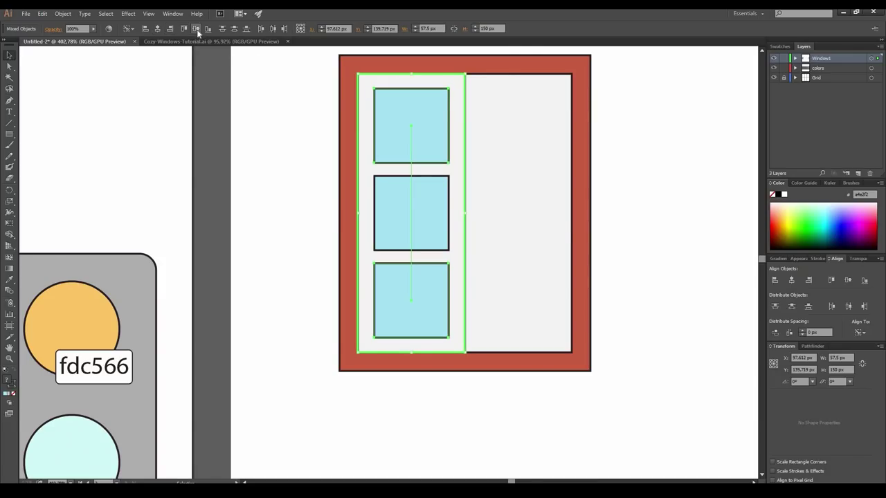
pyautogui.click(308, 215)
# Expand the blend of blue squares into separate objects.
pyautogui.click(402, 218)
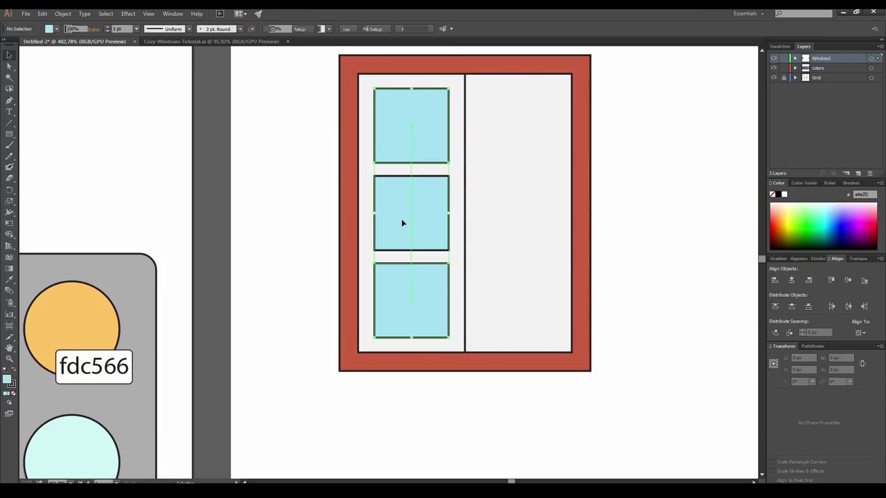
pyautogui.click(66, 15)
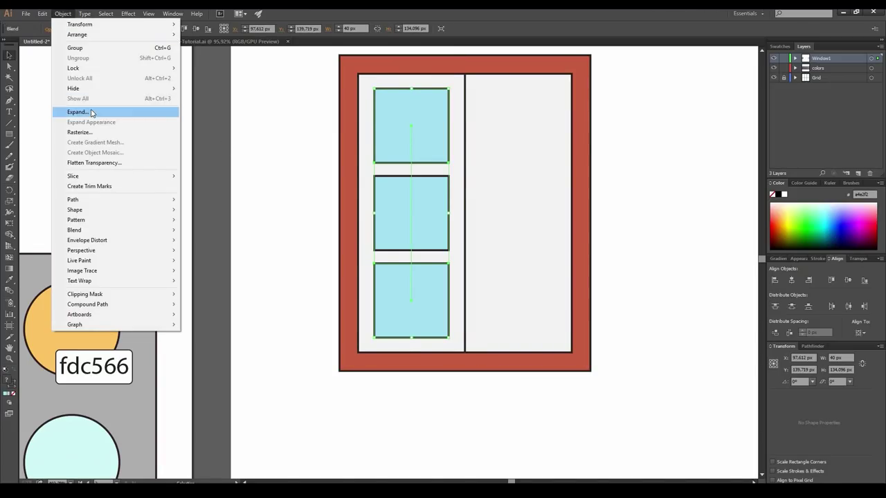
pyautogui.click(170, 112)
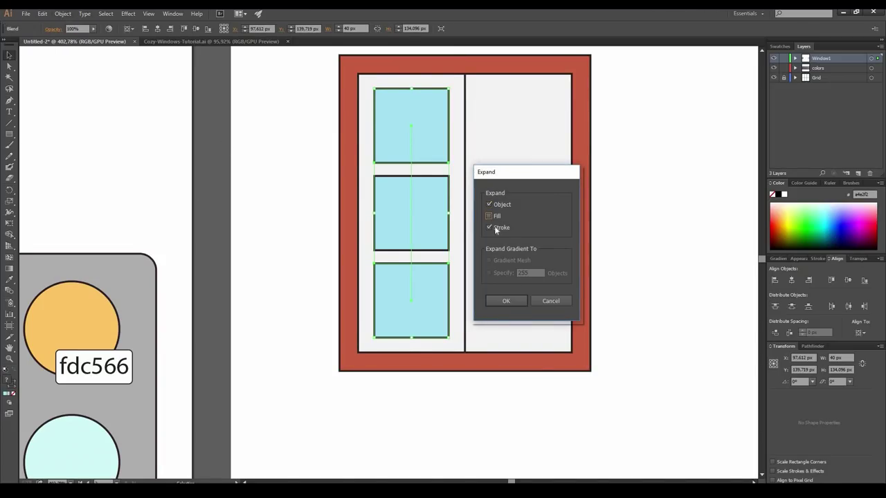
pyautogui.click(510, 302)
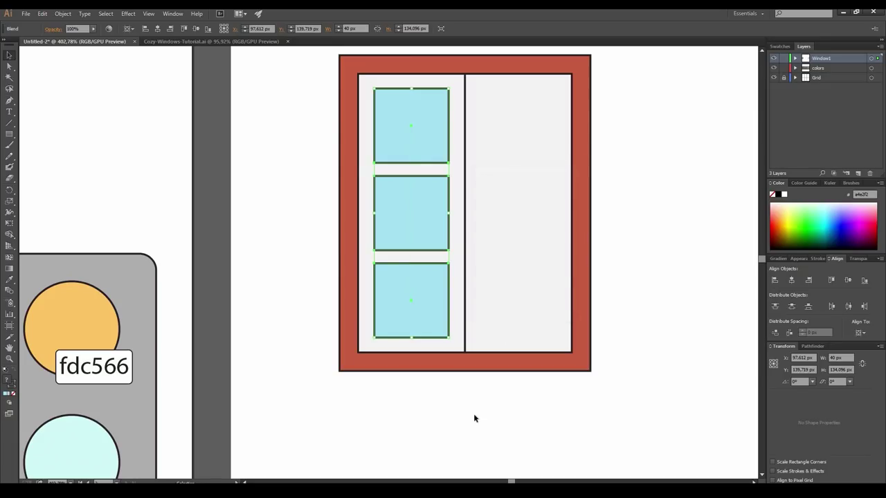
# Cut the three blue squares out of the left off-white half with Minus Front and delete the right half.
pyautogui.keyDown('shift'); pyautogui.click(459, 326); pyautogui.keyUp('shift')
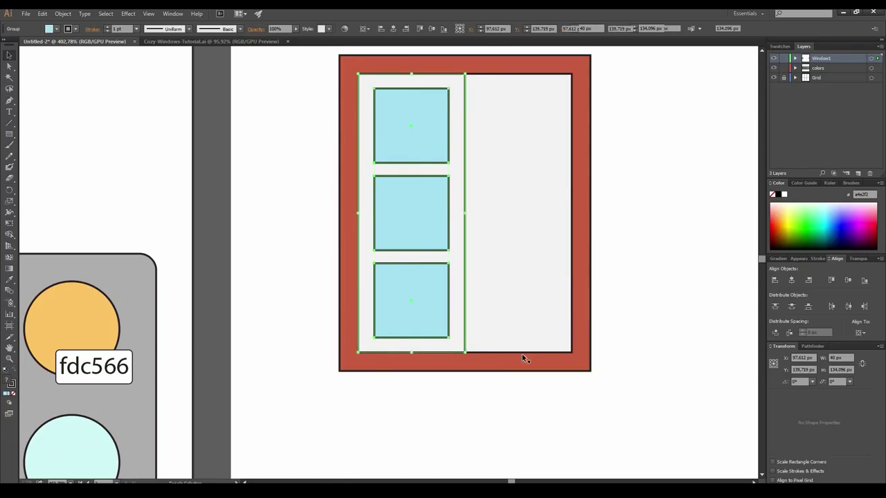
pyautogui.keyDown('shift'); pyautogui.click(522, 353); pyautogui.keyUp('shift')
pyautogui.click(812, 348)
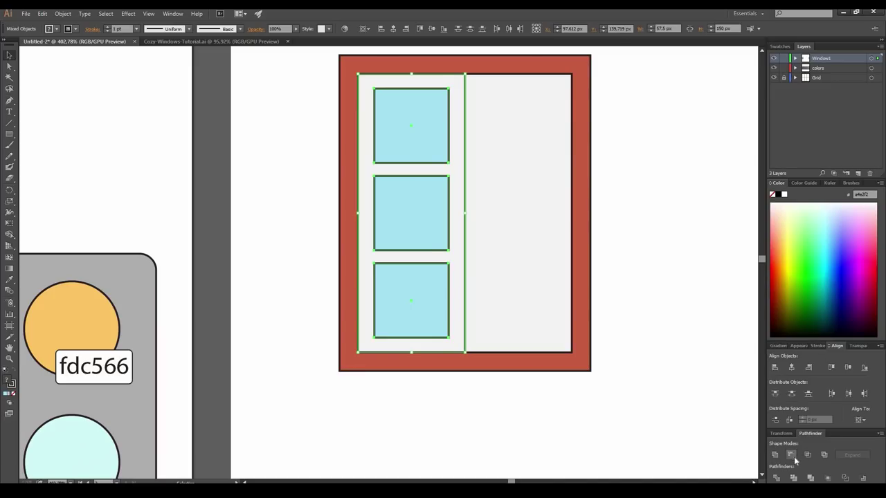
pyautogui.click(792, 456)
pyautogui.click(536, 315)
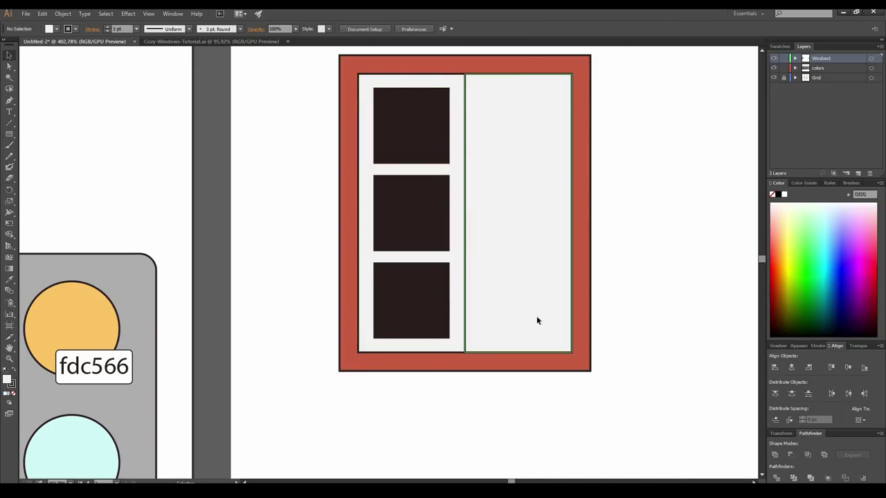
pyautogui.press('Delete')
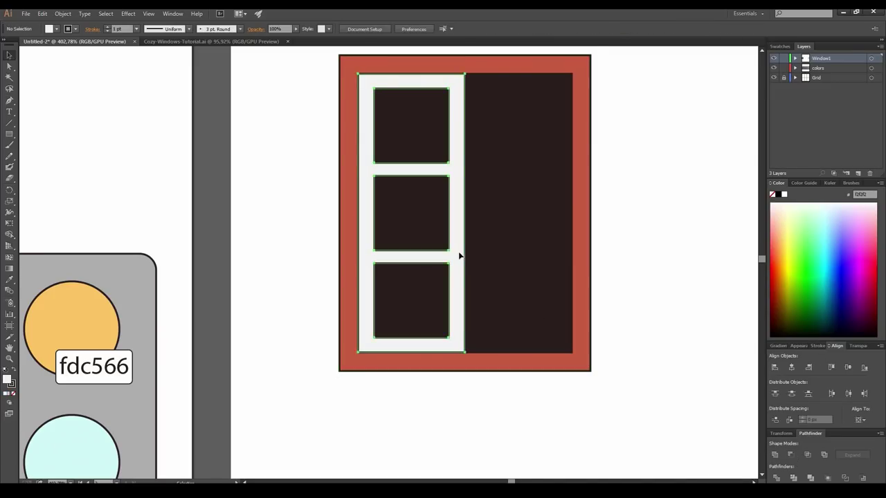
# Duplicate the left off-white sash with its three pane openings into the empty half of the red frame.
pyautogui.moveTo(458, 257); pyautogui.dragTo(565, 258)
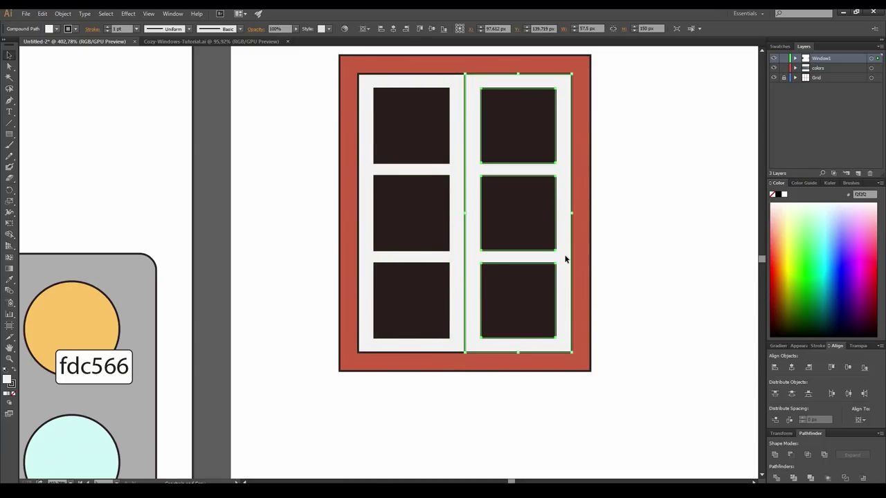
pyautogui.click(644, 267)
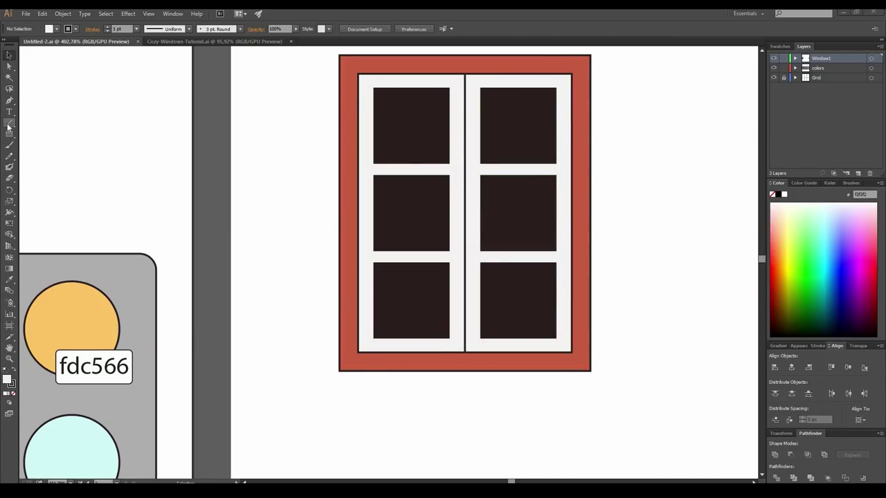
# Draw a horizontal line about 124 px long below the window and apply a smooth Zig Zag, 2 px absolute size, 13 ridges per segment.
pyautogui.click(9, 124)
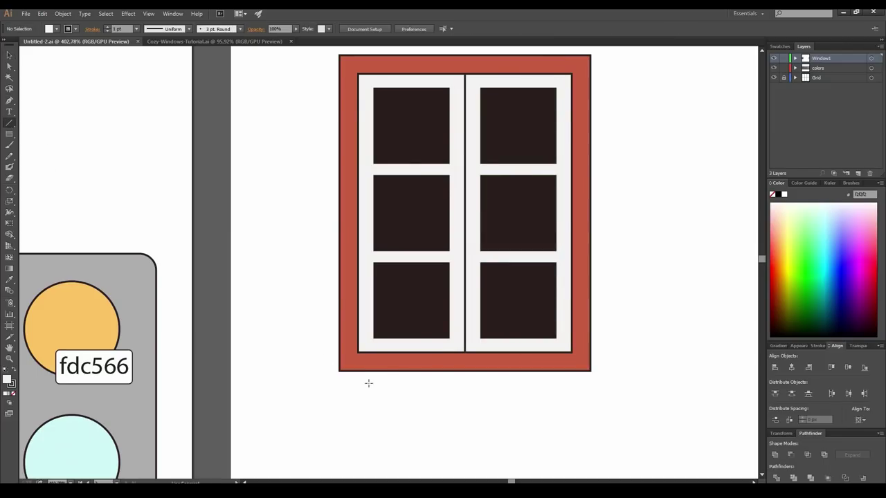
pyautogui.moveTo(353, 396); pyautogui.dragTo(582, 407)
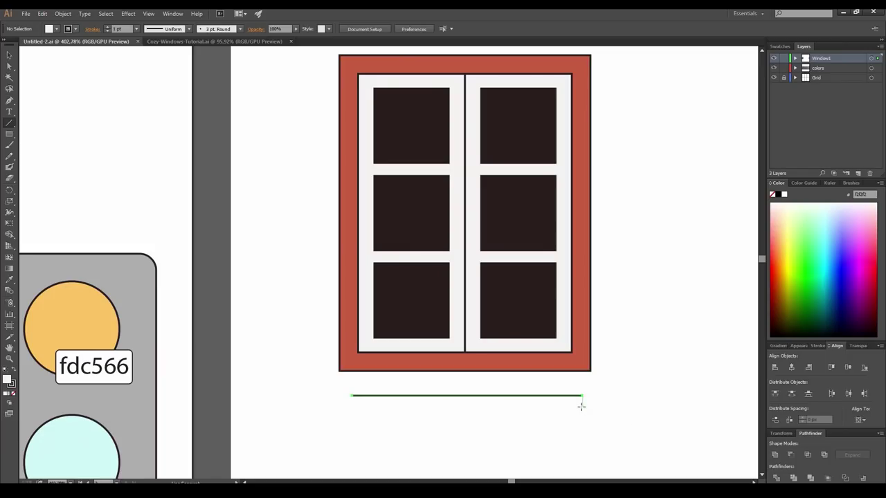
pyautogui.click(128, 14)
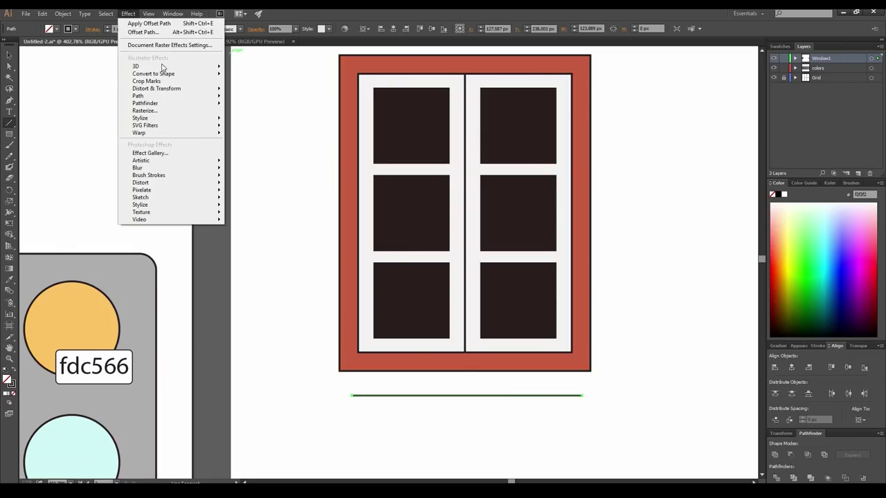
pyautogui.moveTo(161, 89)
pyautogui.click(67, 151)
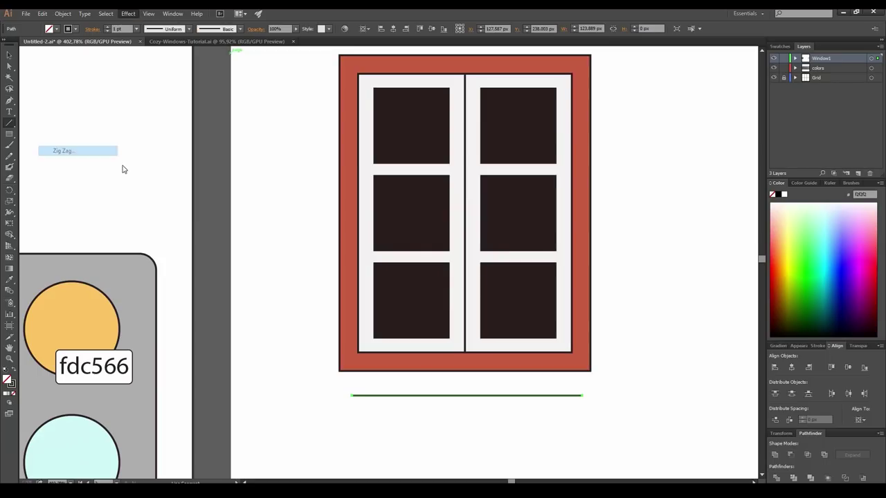
pyautogui.click(473, 214)
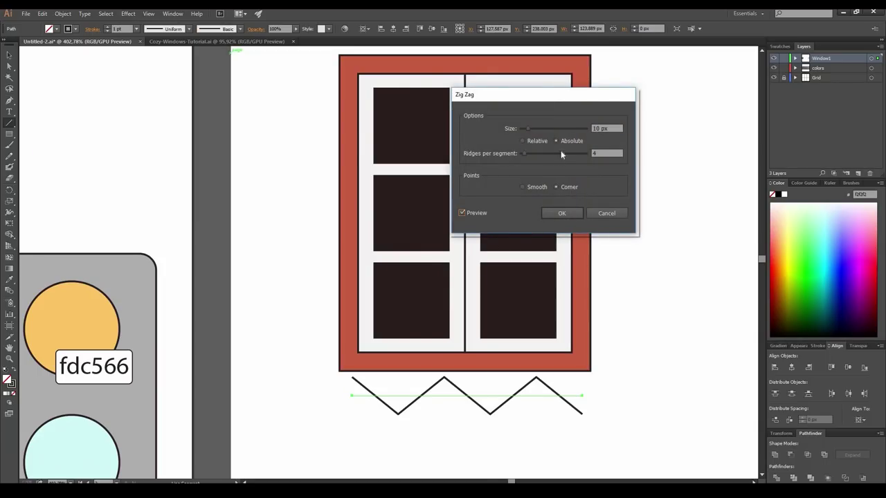
pyautogui.click(532, 187)
pyautogui.click(611, 128)
pyautogui.write('2')
pyautogui.press('Tab')
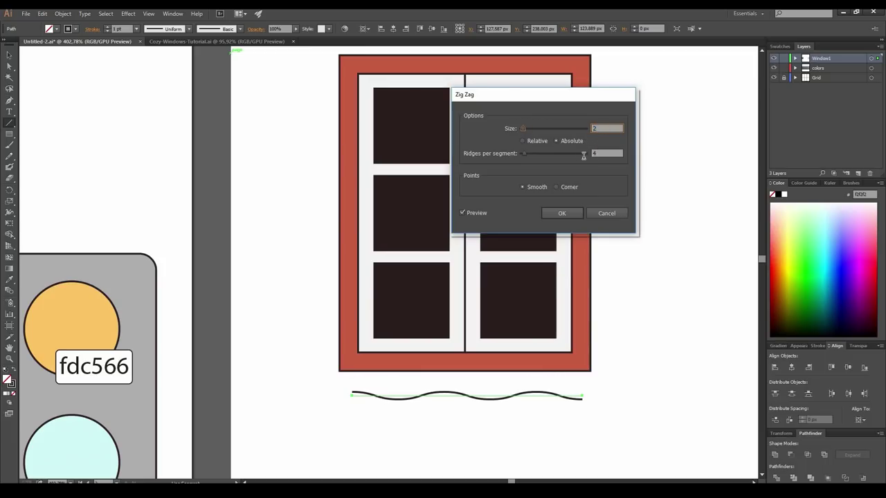
pyautogui.press('Up')
pyautogui.press('Up')
pyautogui.press('Up')
pyautogui.press('Up')
pyautogui.press('Up')
pyautogui.press('Up')
pyautogui.press('Up')
pyautogui.press('Up')
pyautogui.press('Up')
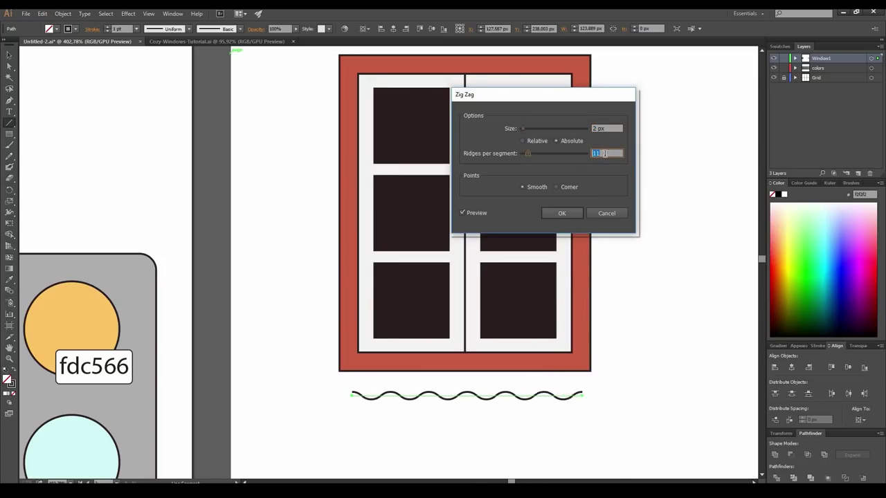
pyautogui.click(565, 215)
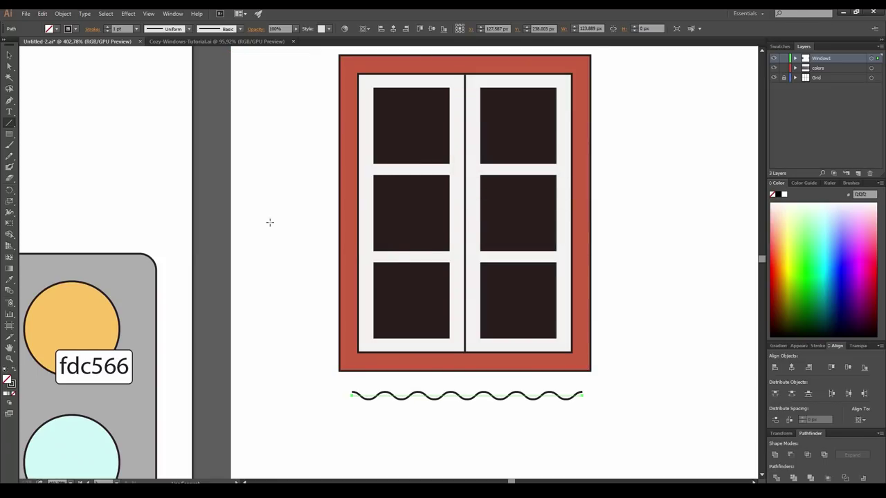
# Expand the wavy line's appearance and close it with the Pen tool into a curtain shape extending about 72 px upward.
pyautogui.click(63, 13)
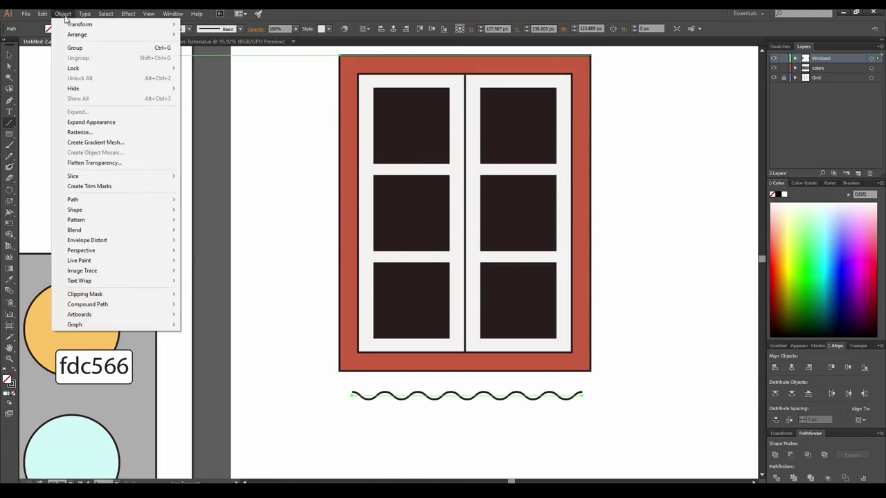
pyautogui.click(90, 121)
pyautogui.click(9, 101)
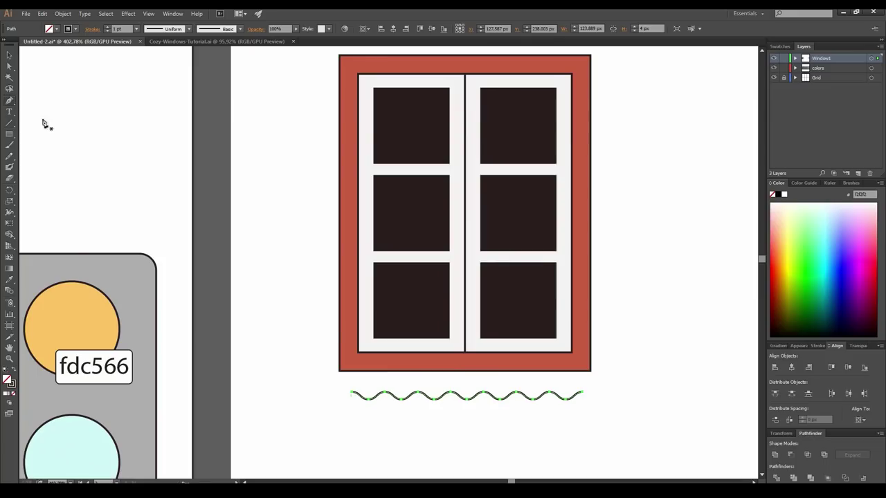
pyautogui.moveTo(352, 395); pyautogui.dragTo(351, 261)
pyautogui.click(352, 261)
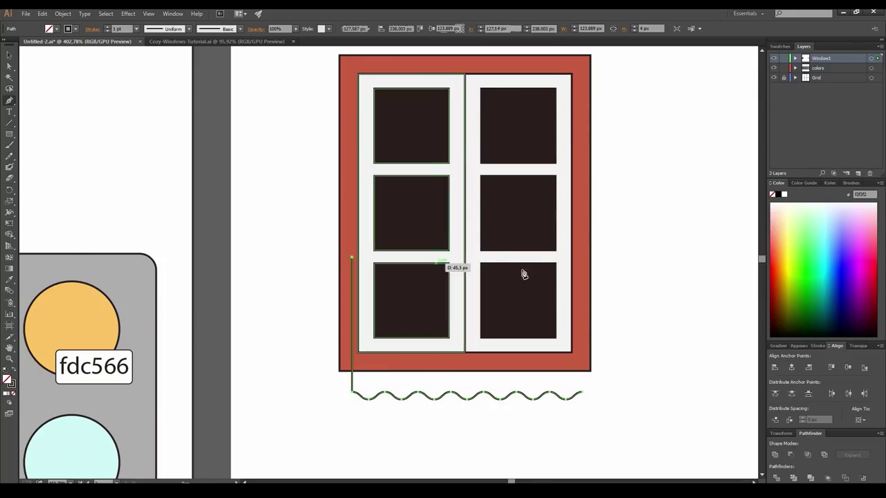
pyautogui.click(582, 259)
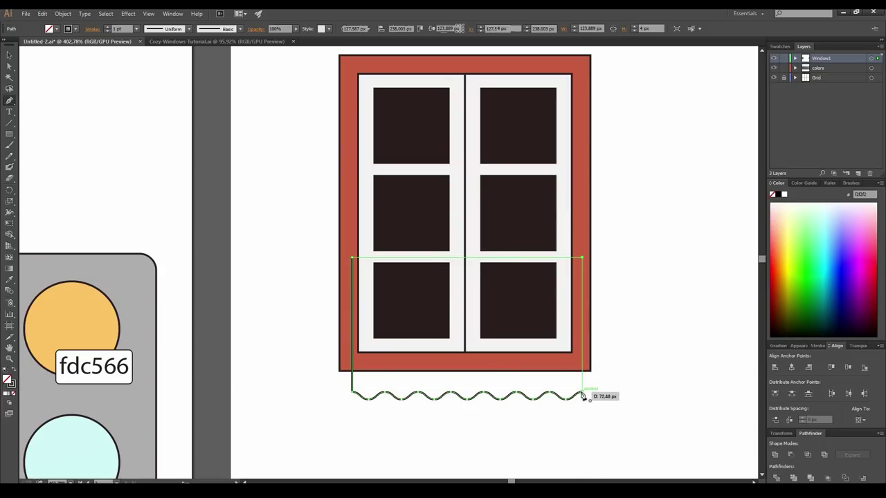
pyautogui.click(583, 395)
# Fill the wavy-edged curtain shape with the blue palette color 4aa7dd.
pyautogui.hotkey('ctrl', '-')
pyautogui.hotkey('ctrl', '-')
pyautogui.press('i')
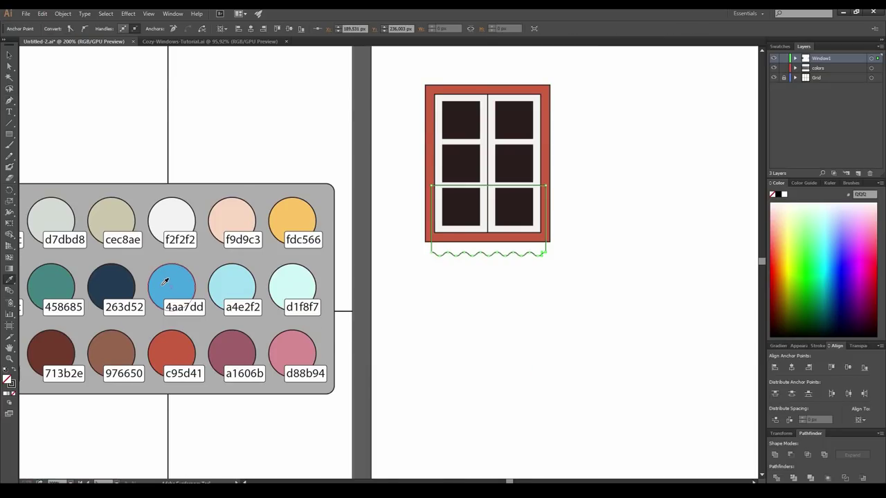
pyautogui.click(163, 284)
# Position the blue curtain over the window behind its frame and sashes, and extend the curtain's upper edge into the frame.
pyautogui.hotkey('ctrl', '+')
pyautogui.press('v')
pyautogui.moveTo(423, 268); pyautogui.dragTo(421, 157)
pyautogui.click(793, 59)
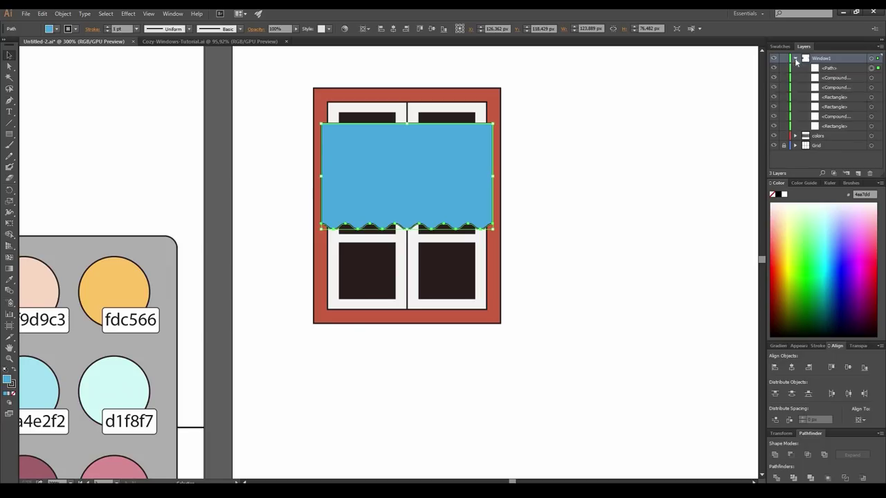
pyautogui.moveTo(827, 70); pyautogui.dragTo(825, 118)
pyautogui.moveTo(406, 125); pyautogui.dragTo(408, 95)
pyautogui.click(524, 179)
# Draw another horizontal line about 124 px long below the window and apply a smooth 2 px Zig Zag with 6 ridges per segment.
pyautogui.press('\\')
pyautogui.moveTo(321, 351); pyautogui.dragTo(492, 361)
pyautogui.click(128, 14)
pyautogui.moveTo(157, 88)
pyautogui.click(64, 150)
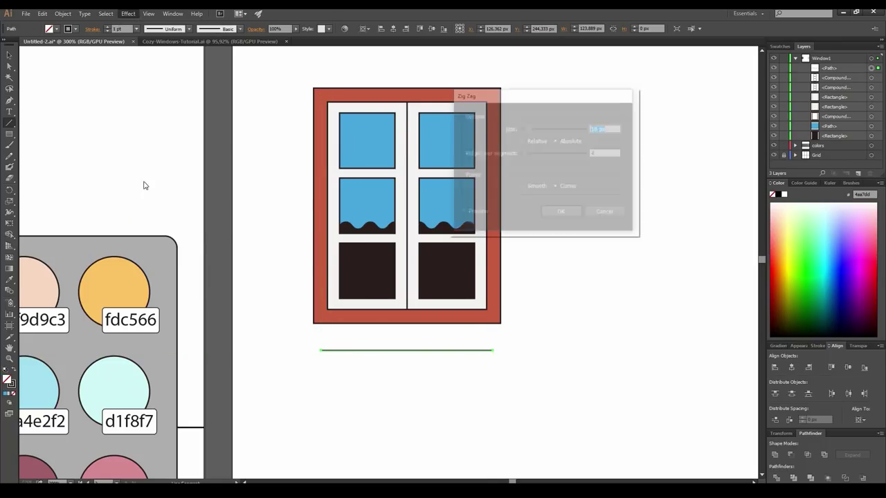
pyautogui.click(477, 213)
pyautogui.click(522, 187)
pyautogui.write('2')
pyautogui.press('Tab')
pyautogui.press('Up')
pyautogui.press('Up')
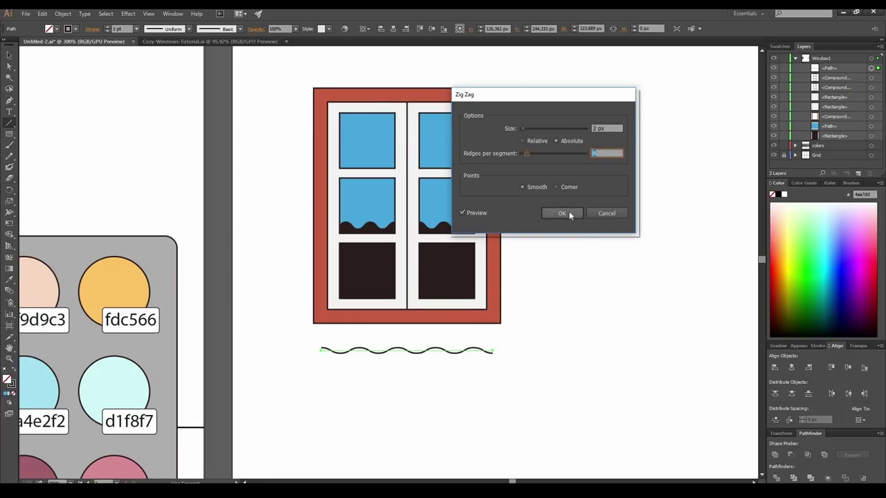
pyautogui.click(562, 213)
# Expand the new wavy line's appearance and close it with the Pen tool into a second curtain filled with d1f8f7.
pyautogui.click(63, 13)
pyautogui.click(76, 119)
pyautogui.click(10, 101)
pyautogui.click(320, 350)
pyautogui.click(321, 257)
pyautogui.click(493, 257)
pyautogui.click(492, 351)
pyautogui.press('i')
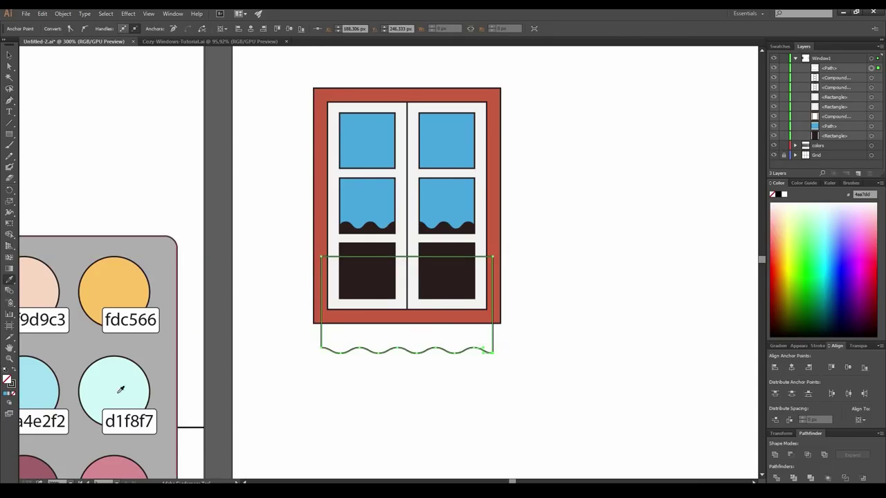
pyautogui.click(116, 384)
# Position the light curtain between the window frame and the blue curtain, and extend its upper edge into the frame.
pyautogui.press('v')
pyautogui.moveTo(438, 304); pyautogui.dragTo(438, 164)
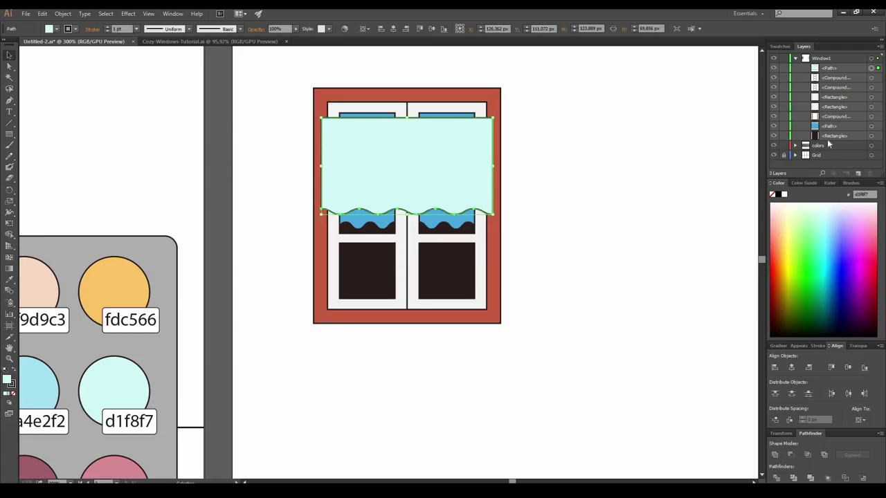
pyautogui.moveTo(823, 96); pyautogui.dragTo(825, 121)
pyautogui.moveTo(408, 118); pyautogui.dragTo(407, 93)
pyautogui.click(534, 255)
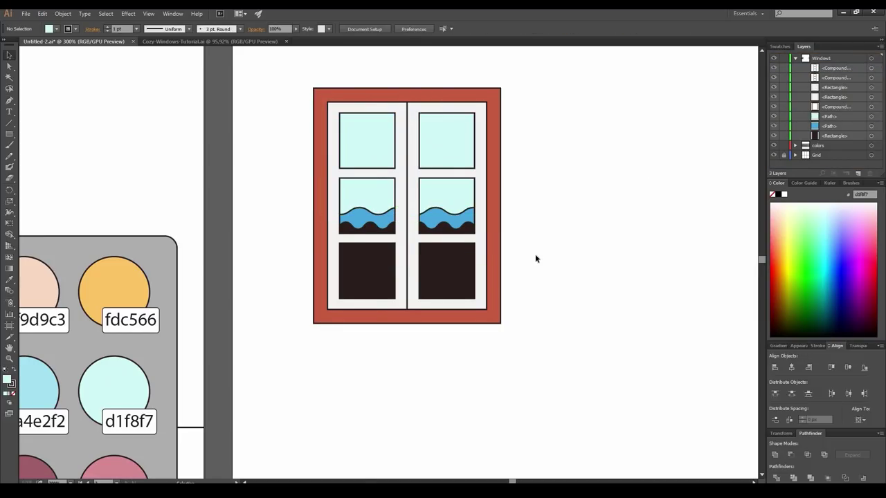
# Isolate the light curtain and draw two narrow wedge-shaped folds on its left half with the Pen tool.
pyautogui.doubleClick(439, 195)
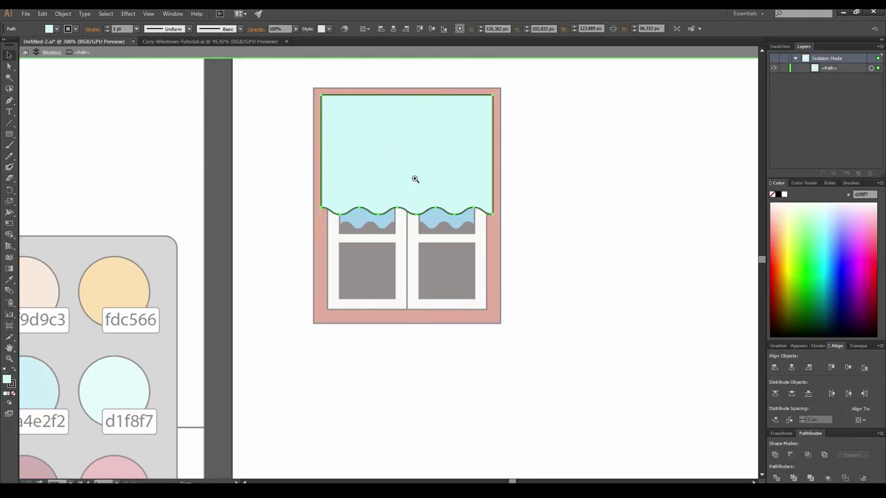
pyautogui.hotkey('ctrl', '+')
pyautogui.click(13, 102)
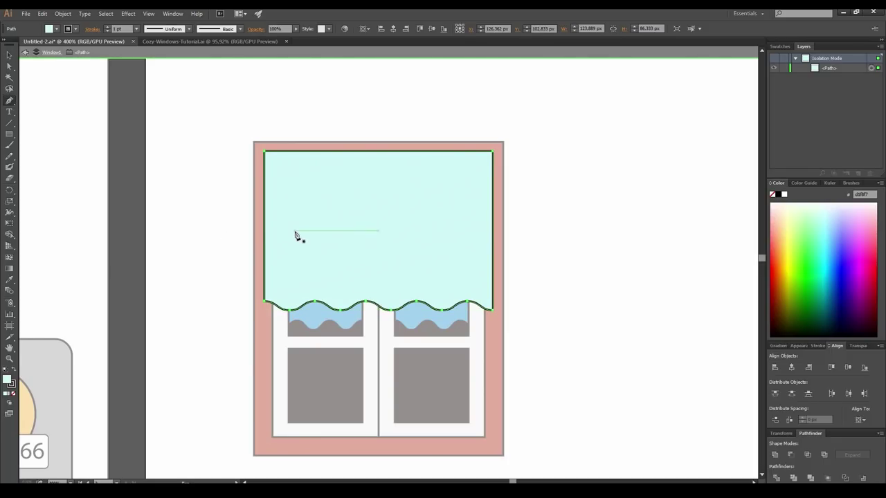
pyautogui.click(295, 232)
pyautogui.click(287, 298)
pyautogui.click(296, 297)
pyautogui.click(295, 232)
pyautogui.click(348, 196)
pyautogui.click(348, 298)
pyautogui.click(339, 308)
pyautogui.click(349, 196)
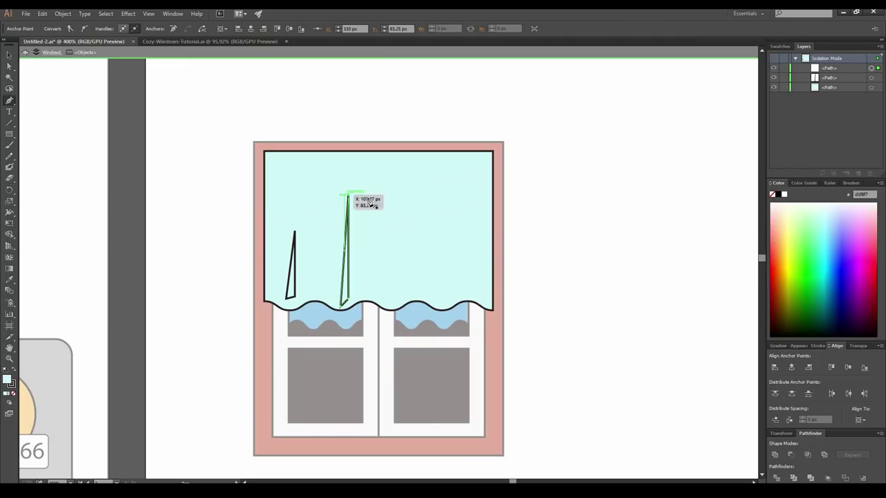
# Draw two more narrow wedge-shaped folds on the right half of the light curtain.
pyautogui.click(405, 198)
pyautogui.click(404, 299)
pyautogui.click(405, 199)
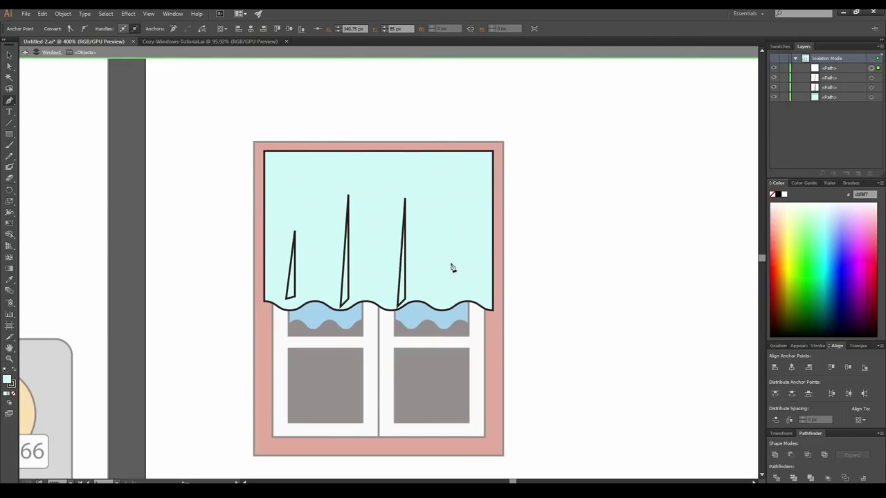
pyautogui.hotkey('ctrl', 'z')
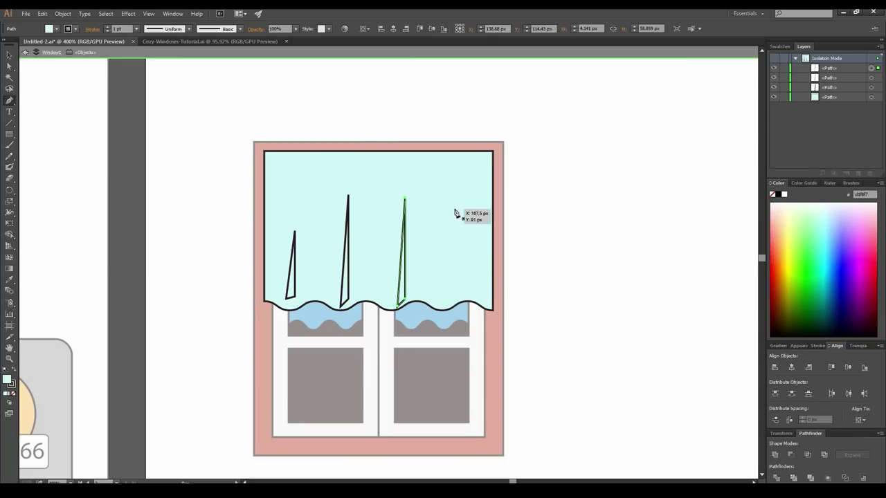
pyautogui.click(456, 211)
pyautogui.click(453, 301)
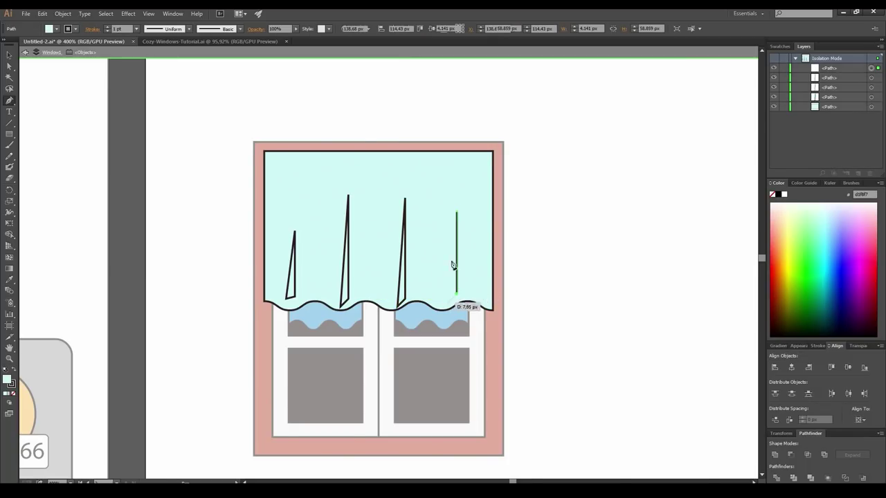
pyautogui.click(456, 211)
# Fill the four curtain folds with a4e2f2, remove their stroke, and exit isolation mode.
pyautogui.press('v')
pyautogui.moveTo(460, 194); pyautogui.dragTo(408, 261)
pyautogui.keyDown('shift'); pyautogui.click(296, 290); pyautogui.keyUp('shift')
pyautogui.hotkey('ctrl', '-')
pyautogui.press('i')
pyautogui.click(64, 416)
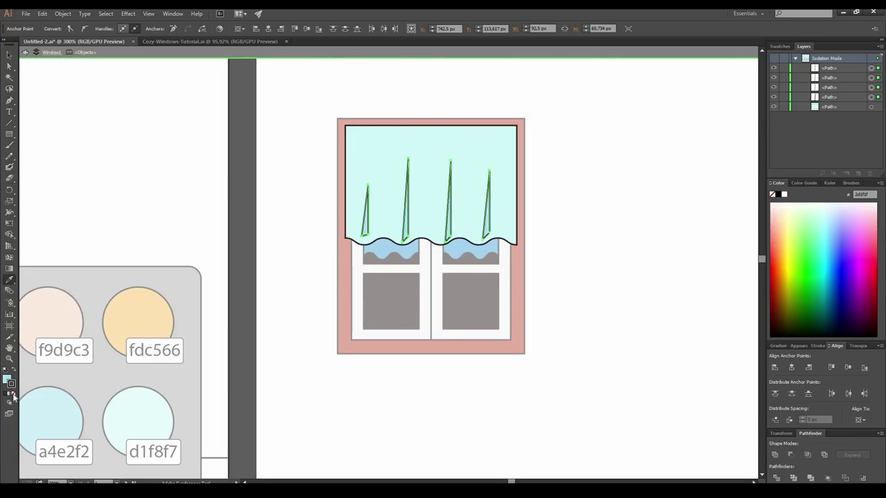
pyautogui.click(13, 394)
pyautogui.click(10, 55)
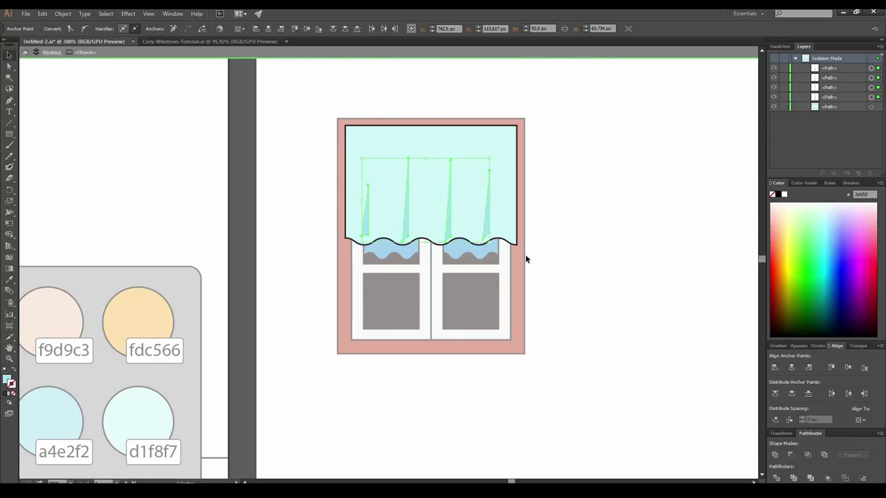
pyautogui.click(585, 263)
pyautogui.doubleClick(585, 263)
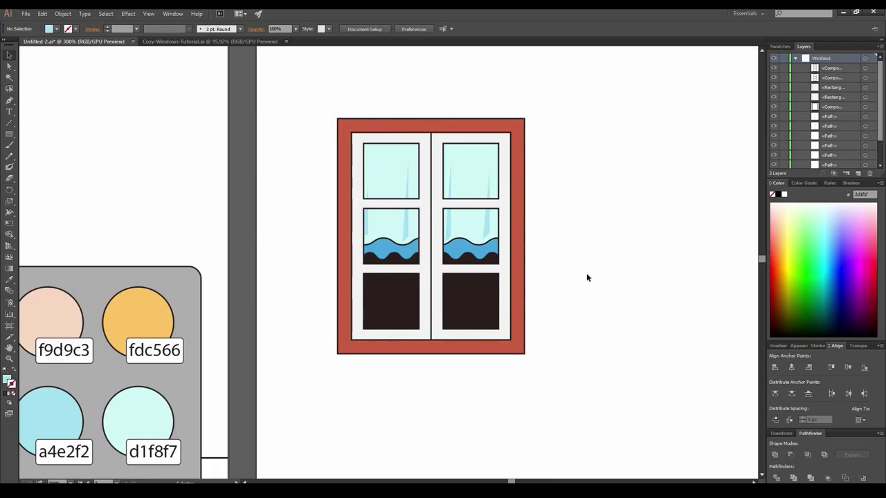
# Create a rectangle 60 px wide and 12 px high beside the window.
pyautogui.moveTo(587, 274); pyautogui.dragTo(515, 254)
pyautogui.press('m')
pyautogui.click(481, 206)
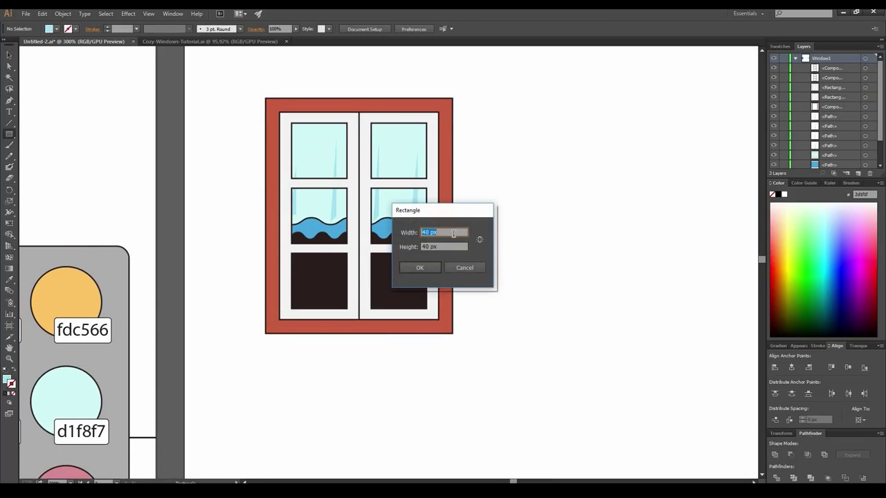
pyautogui.press('Tab')
pyautogui.write('12')
pyautogui.press('Return')
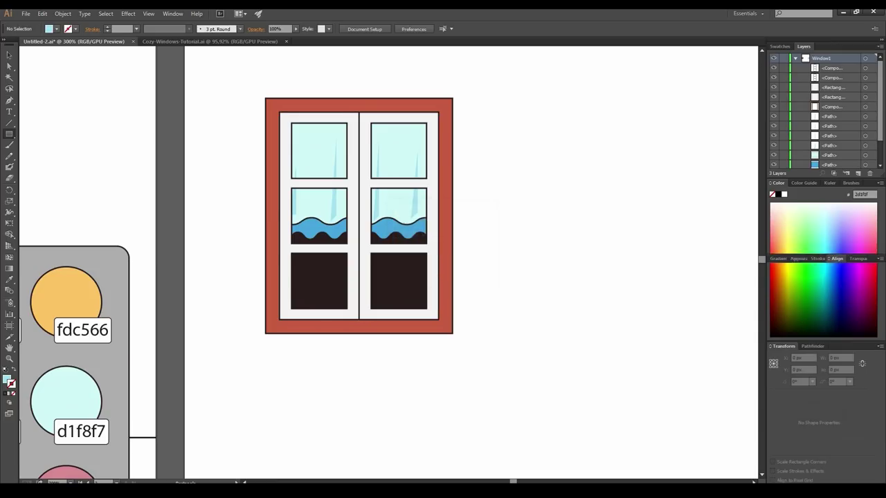
# Create a second rectangle 60 px wide and 7 px high just below the first one.
pyautogui.hotkey('ctrl', '=')
pyautogui.click(346, 293)
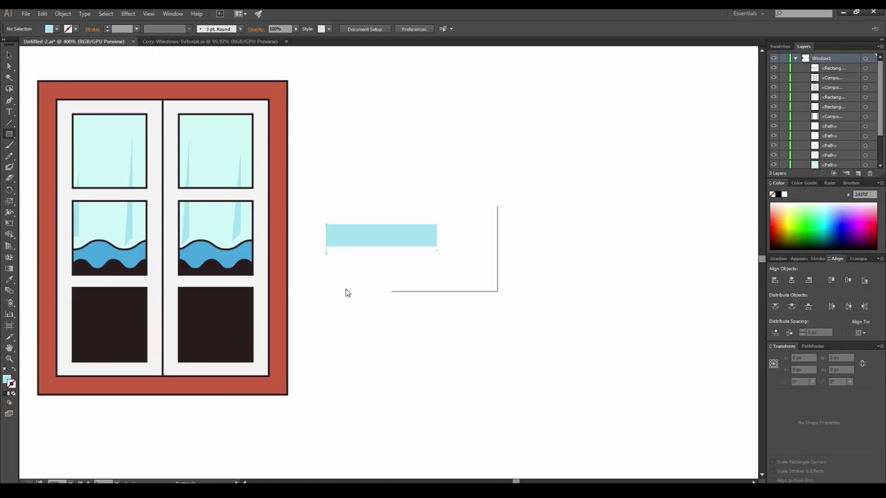
pyautogui.write('7')
pyautogui.press('Return')
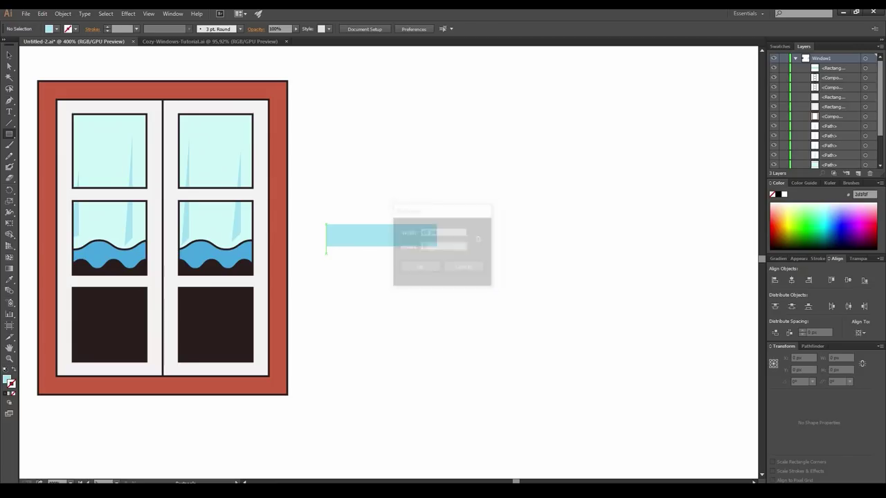
# Rotate both light-blue rectangles by -40° and move them diagonally over the lower-left pane.
pyautogui.press('v')
pyautogui.moveTo(447, 325); pyautogui.dragTo(374, 210)
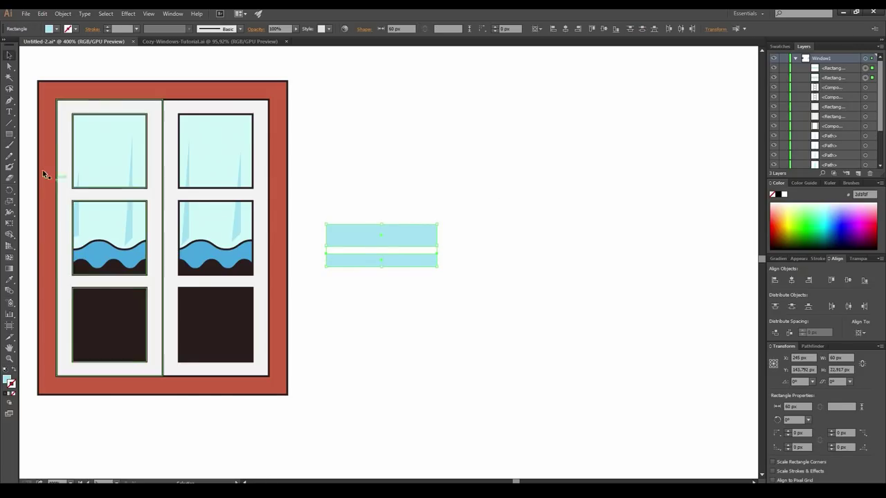
pyautogui.write('-40')
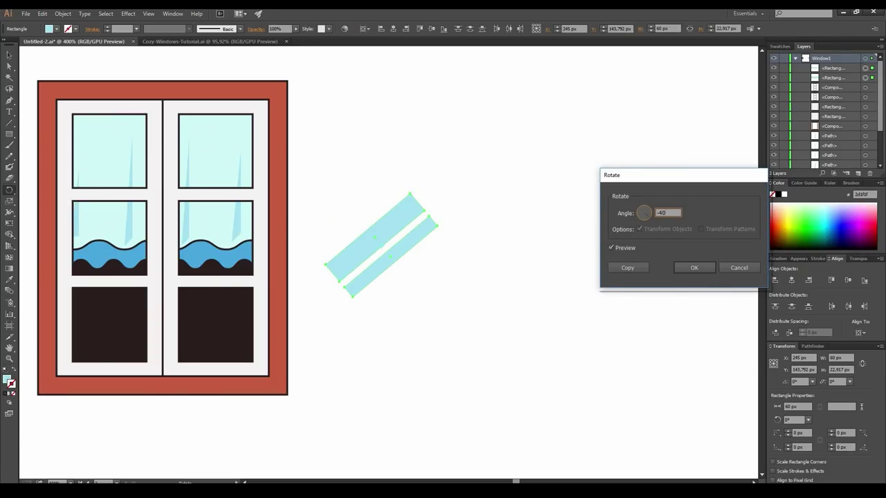
pyautogui.press('Return')
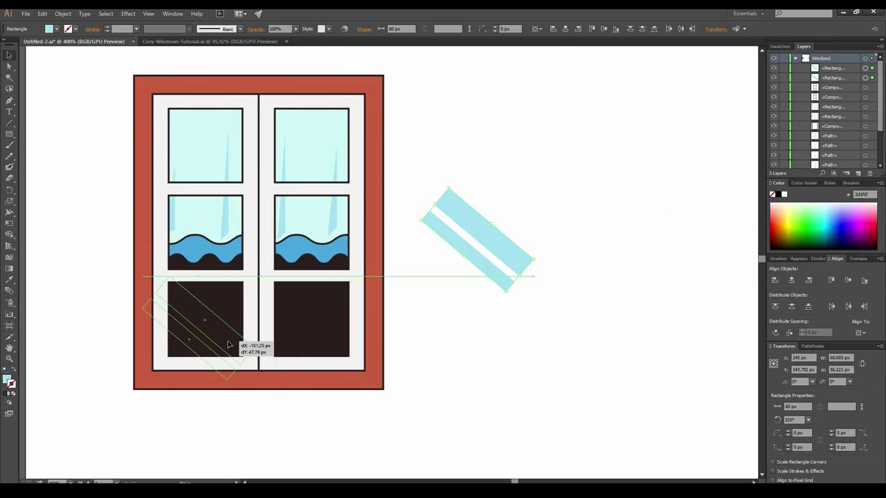
pyautogui.moveTo(229, 344); pyautogui.dragTo(231, 344)
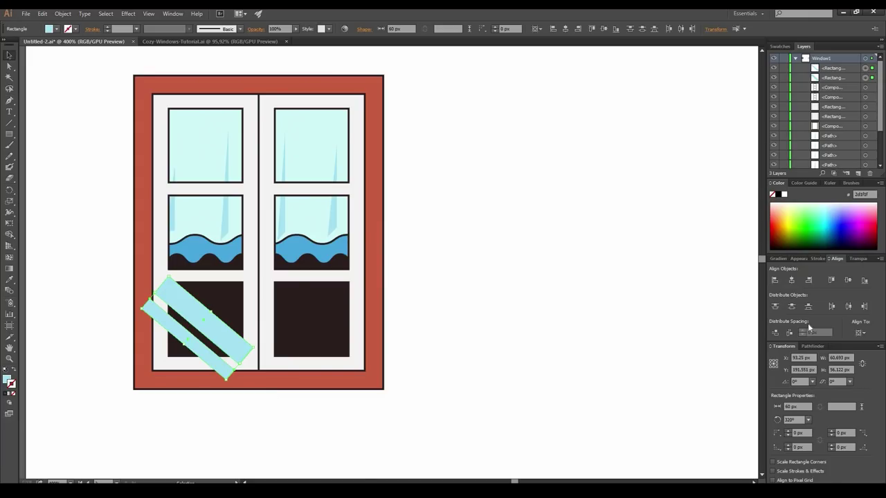
# Give the two diagonal stripes the Screen blend mode, 70% opacity and a white fill.
pyautogui.click(858, 258)
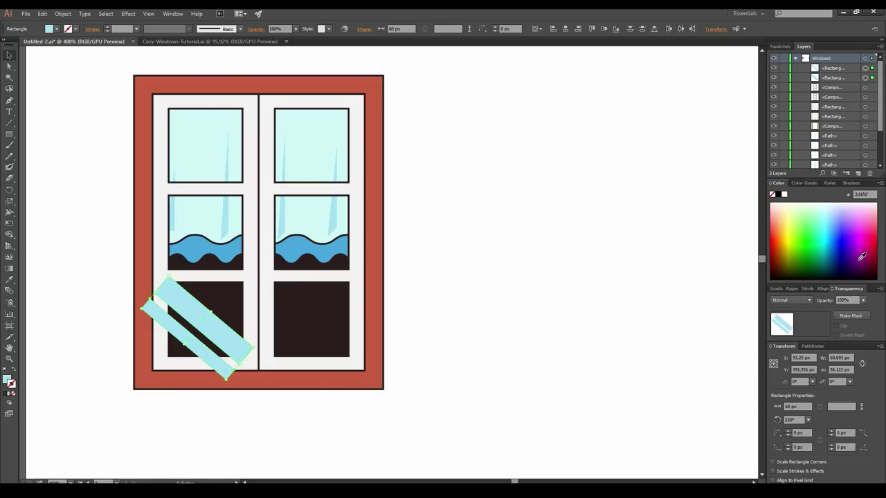
pyautogui.click(808, 300)
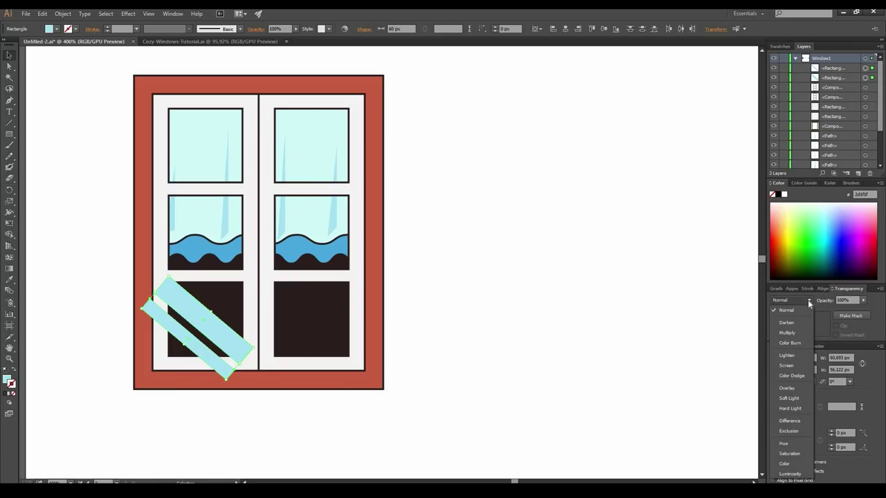
pyautogui.click(795, 366)
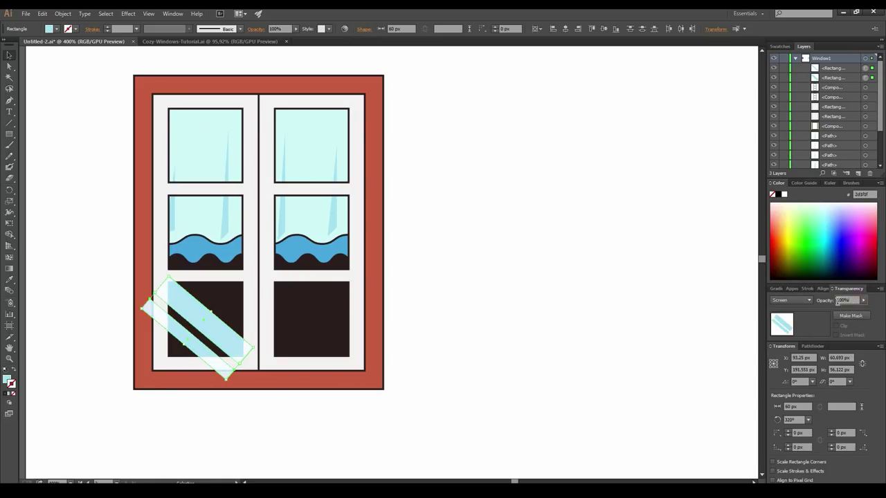
pyautogui.write('70')
pyautogui.press('Return')
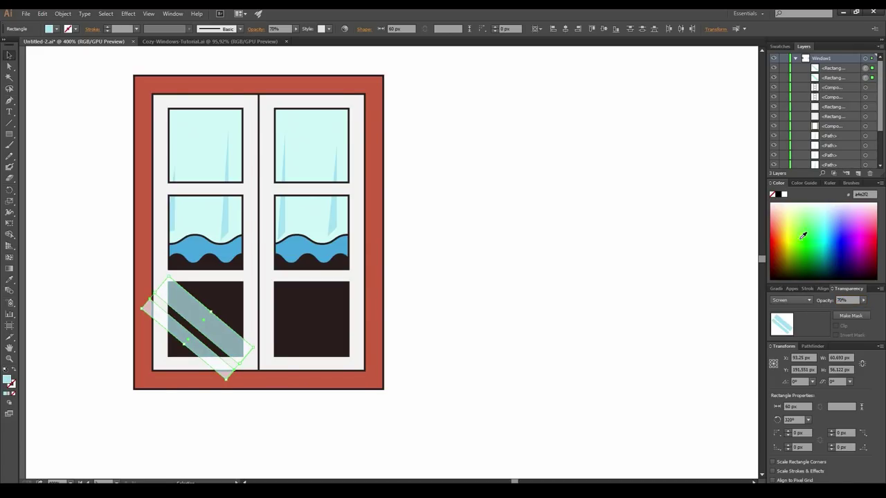
pyautogui.click(784, 194)
# Copy the pair of glare stripes upward onto the middle and top panes of the left sash.
pyautogui.moveTo(217, 330); pyautogui.dragTo(216, 238)
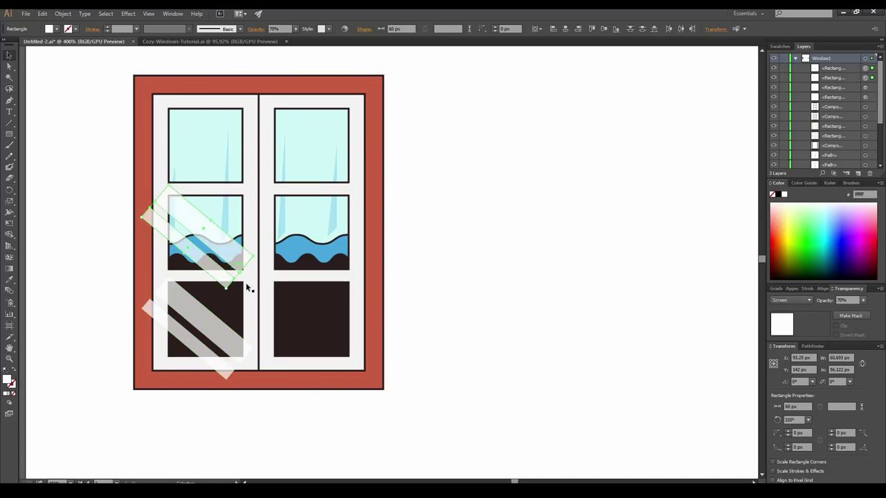
pyautogui.click(104, 274)
pyautogui.click(221, 277)
pyautogui.moveTo(230, 283); pyautogui.dragTo(245, 171)
# Copy all glare stripes of the left sash across onto the three panes of the right sash.
pyautogui.keyDown('shift'); pyautogui.click(236, 259); pyautogui.keyUp('shift')
pyautogui.keyDown('shift'); pyautogui.click(200, 265); pyautogui.keyUp('shift')
pyautogui.keyDown('shift'); pyautogui.click(214, 245); pyautogui.keyUp('shift')
pyautogui.keyDown('shift'); pyautogui.click(215, 334); pyautogui.keyUp('shift')
pyautogui.keyDown('shift'); pyautogui.click(210, 352); pyautogui.keyUp('shift')
pyautogui.moveTo(216, 334); pyautogui.dragTo(324, 340)
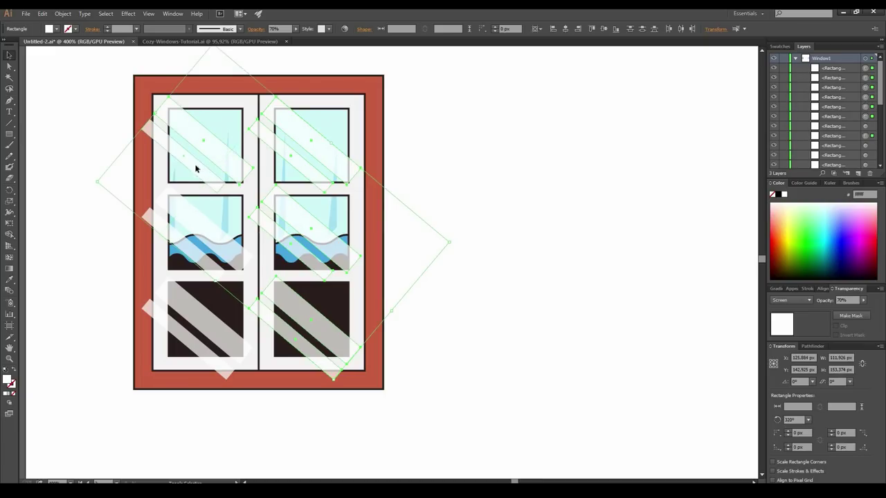
# Group all the glare stripes and move the group behind the window frame and sashes in the stacking order.
pyautogui.keyDown('shift'); pyautogui.click(189, 343); pyautogui.keyUp('shift')
pyautogui.hotkey('ctrl', 'g')
pyautogui.moveTo(834, 69); pyautogui.dragTo(830, 121)
pyautogui.click(513, 259)
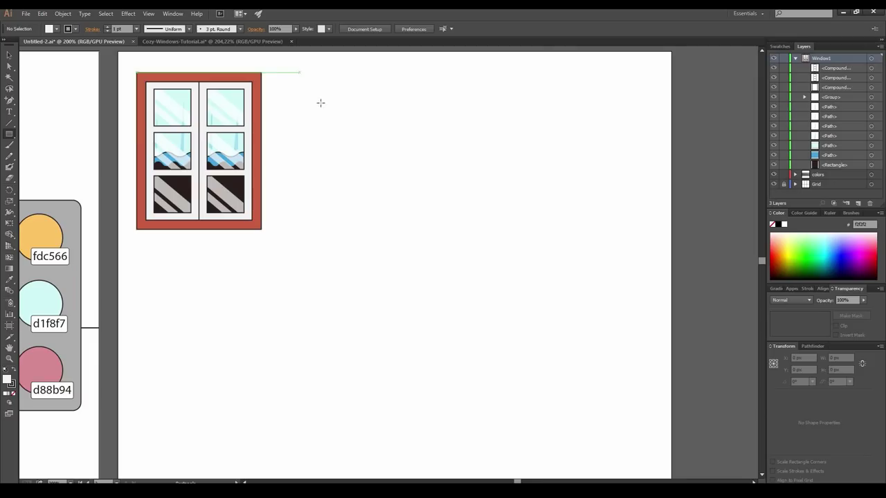
# Draw a rectangle about 154 px wide and 207 px high beside the window and add an anchor point midway along its top edge.
pyautogui.moveTo(298, 72)
pyautogui.mouseDown()
pyautogui.moveTo(445, 288)
pyautogui.moveTo(440, 263)
pyautogui.mouseUp()
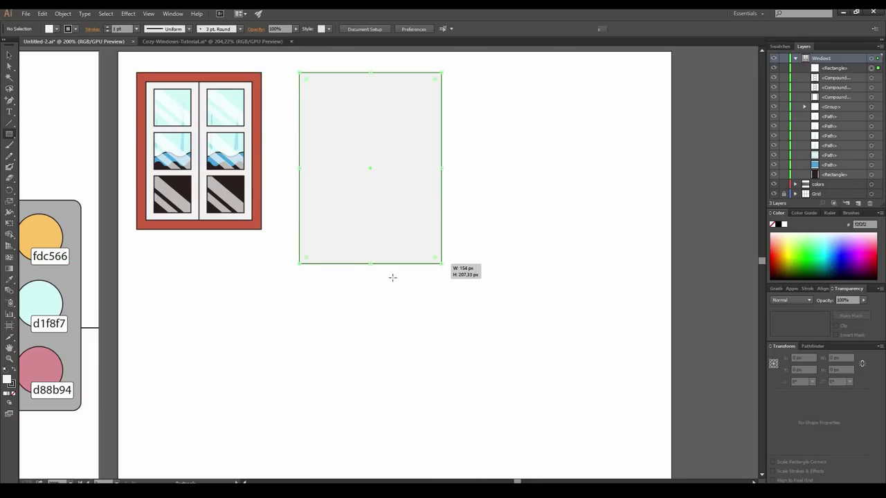
pyautogui.press('a')
pyautogui.moveTo(398, 133); pyautogui.dragTo(392, 192)
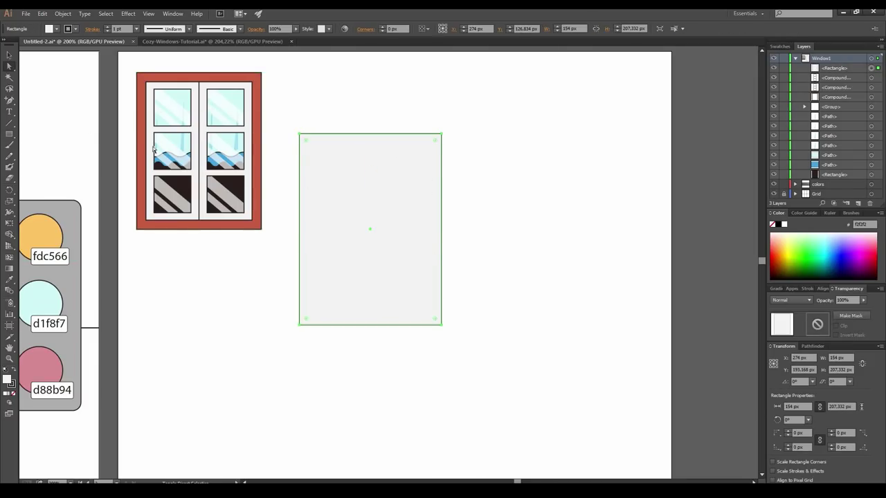
pyautogui.click(16, 104)
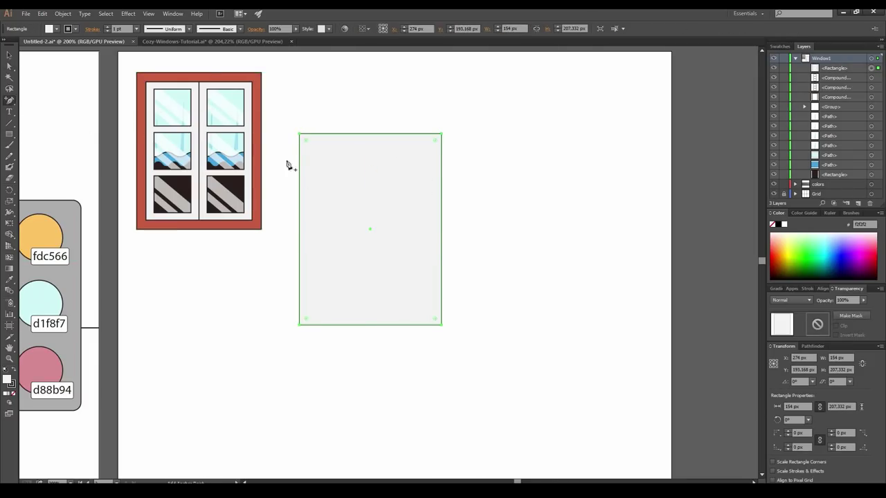
pyautogui.click(371, 135)
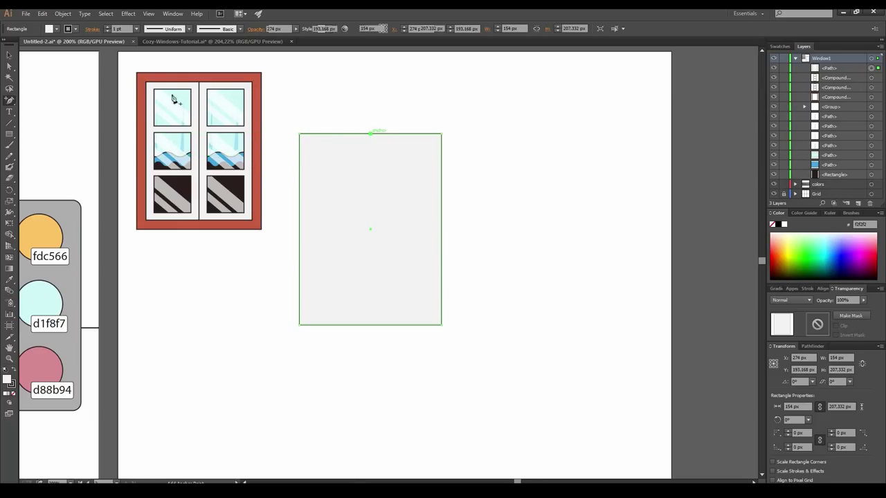
# Raise the rectangle's new top anchor point and curve it to form an arch about 242 px high overall.
pyautogui.click(9, 67)
pyautogui.moveTo(372, 141); pyautogui.dragTo(393, 356)
pyautogui.moveTo(444, 344); pyautogui.dragTo(432, 218)
pyautogui.press('v')
pyautogui.hotkey('ctrl', 'shift', 'a')
# Duplicate the arched shape in place and fill the copy with 4aa7dd from the palette.
pyautogui.click(352, 240)
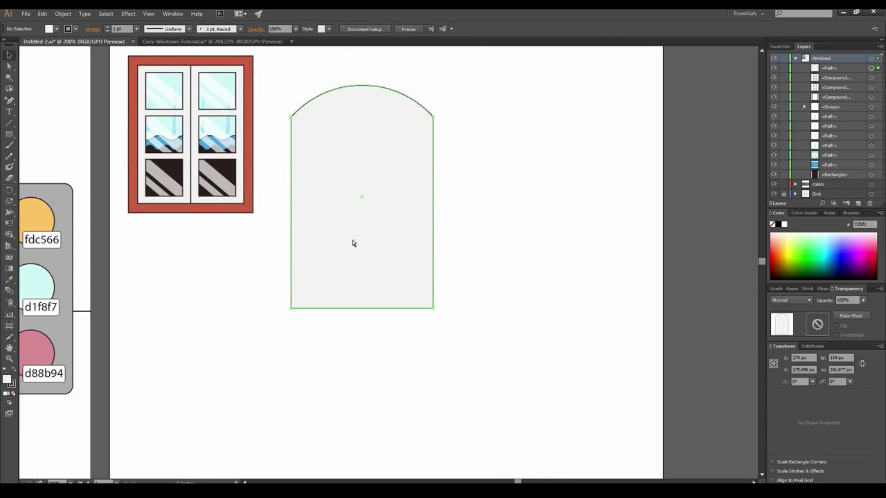
pyautogui.click(352, 241)
pyautogui.hotkey('ctrl', '-')
pyautogui.press('i')
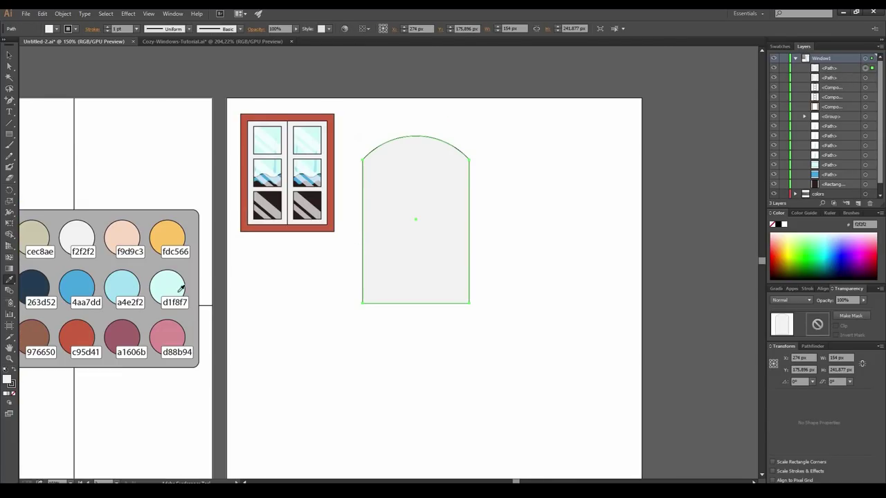
pyautogui.click(84, 282)
pyautogui.click(11, 57)
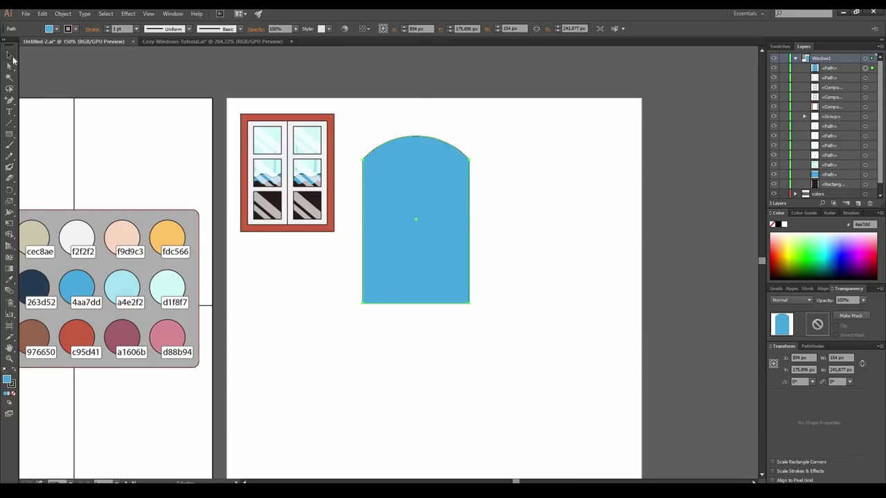
# Apply an Offset Path effect of -17 px to the blue arch and expand its appearance.
pyautogui.click(128, 14)
pyautogui.moveTo(170, 97)
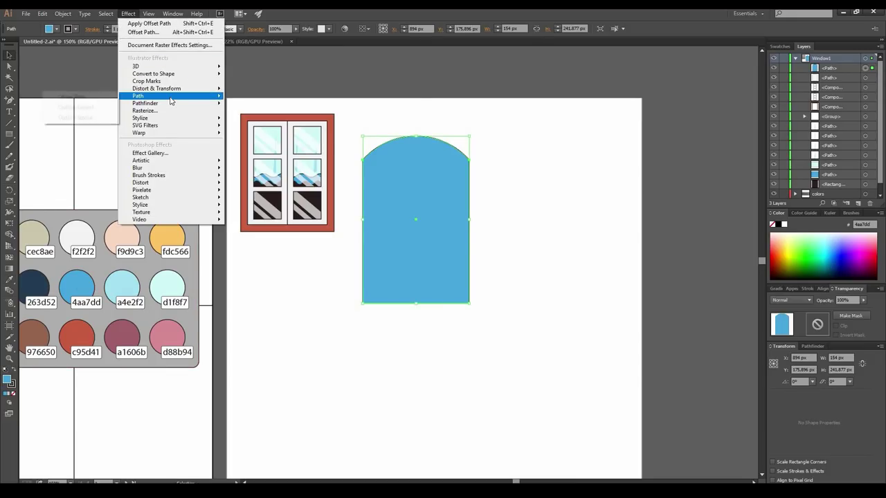
pyautogui.click(90, 101)
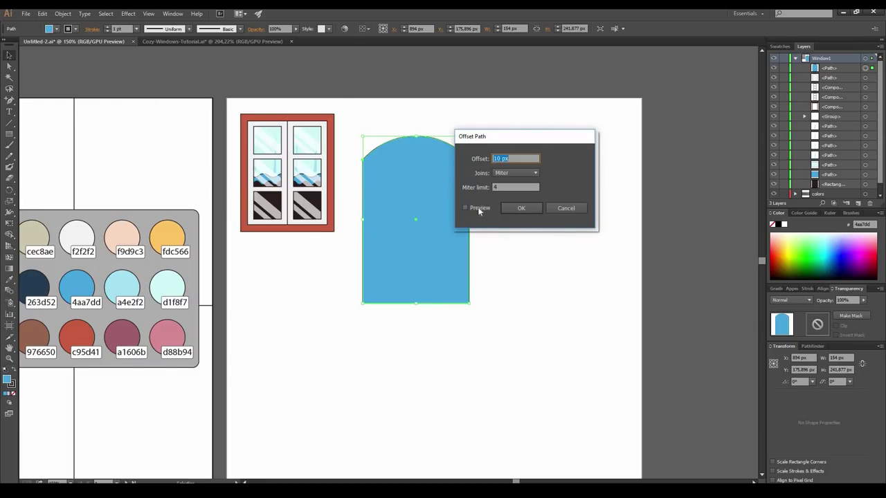
pyautogui.moveTo(520, 131); pyautogui.dragTo(588, 139)
pyautogui.write('-15')
pyautogui.press('Down')
pyautogui.press('Down')
pyautogui.click(585, 216)
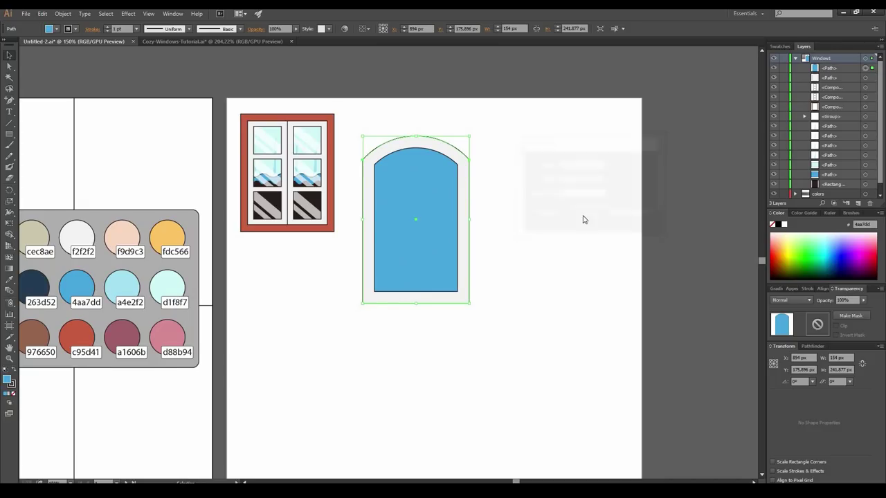
pyautogui.click(62, 15)
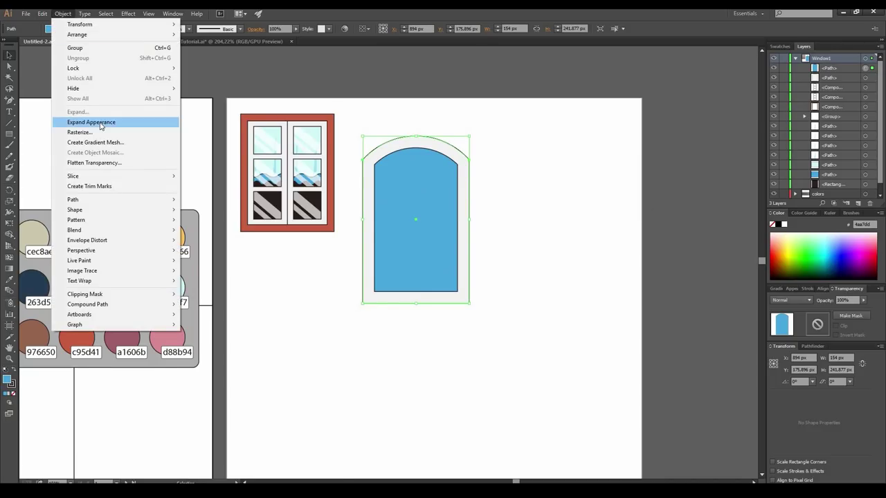
pyautogui.click(158, 124)
# Nudge the light outer arch up 4 px and align its bottom edge with the bottom of the blue arch.
pyautogui.press('Up')
pyautogui.press('Up')
pyautogui.press('Up')
pyautogui.press('Up')
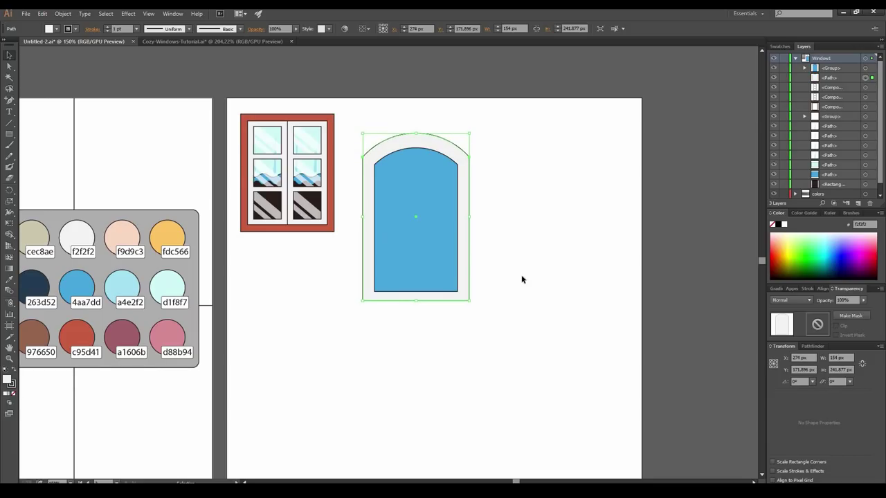
pyautogui.press('a')
pyautogui.click(479, 313)
pyautogui.moveTo(354, 304); pyautogui.dragTo(348, 299)
# Draw a rectangle about 22 px wide and 9 px high across the left jamb, rounding its outer corners to about 3.2 px.
pyautogui.hotkey('ctrl', 'space')
pyautogui.moveTo(429, 298); pyautogui.dragTo(529, 287)
pyautogui.click(485, 302)
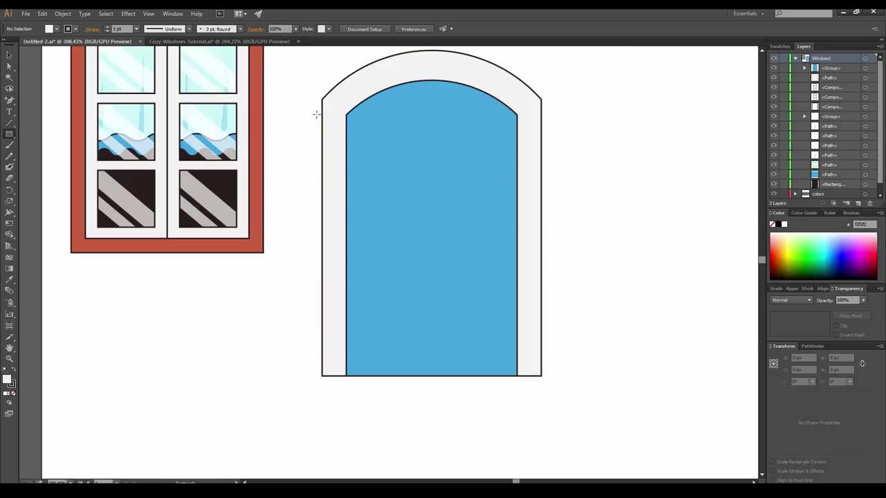
pyautogui.moveTo(315, 115)
pyautogui.mouseDown()
pyautogui.moveTo(347, 126)
pyautogui.moveTo(322, 132)
pyautogui.moveTo(444, 138)
pyautogui.moveTo(318, 123)
pyautogui.mouseUp()
pyautogui.press('a')
pyautogui.hotkey('ctrl', 'space')
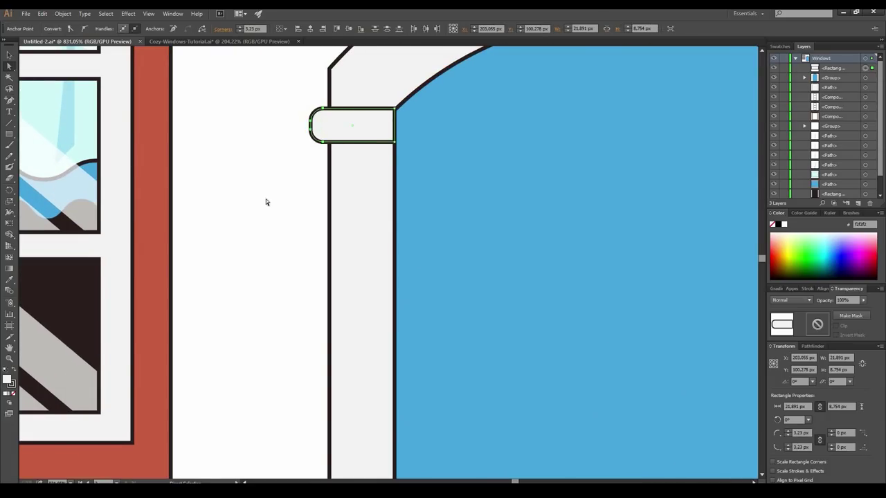
# Reflect a copy of the rounded block vertically and place it at the same height on the right jamb.
pyautogui.rightClick(340, 206)
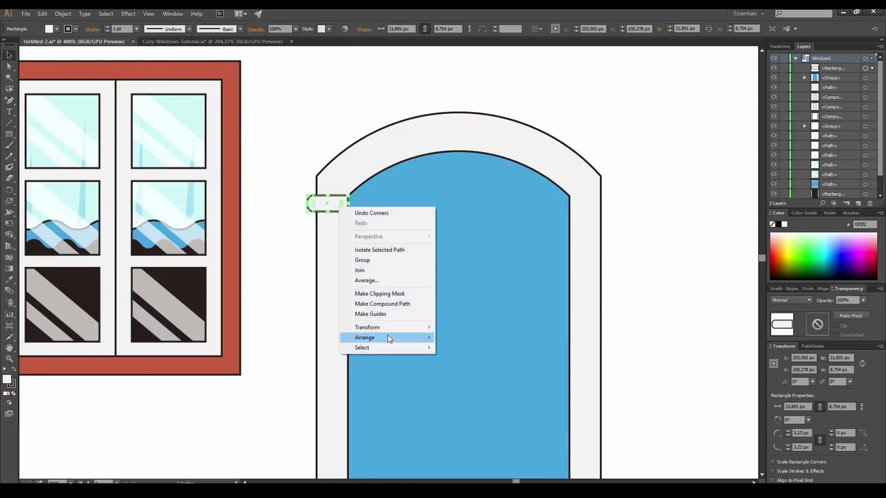
pyautogui.moveTo(372, 329)
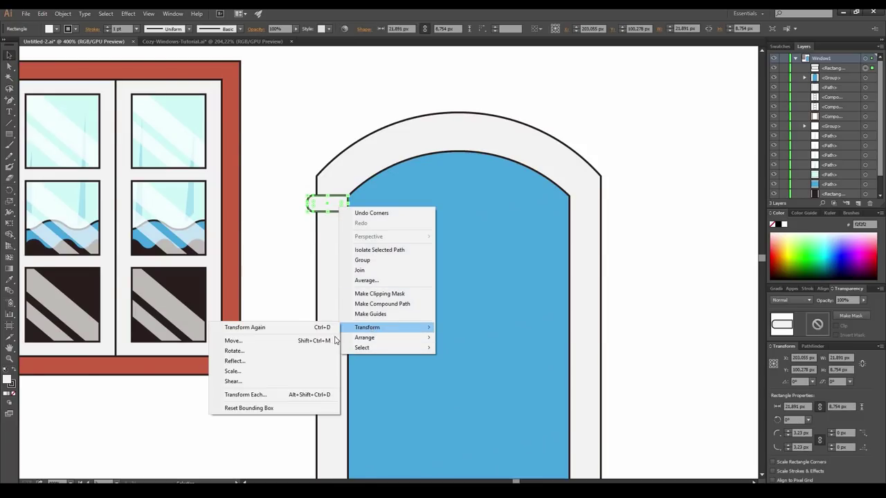
pyautogui.click(273, 361)
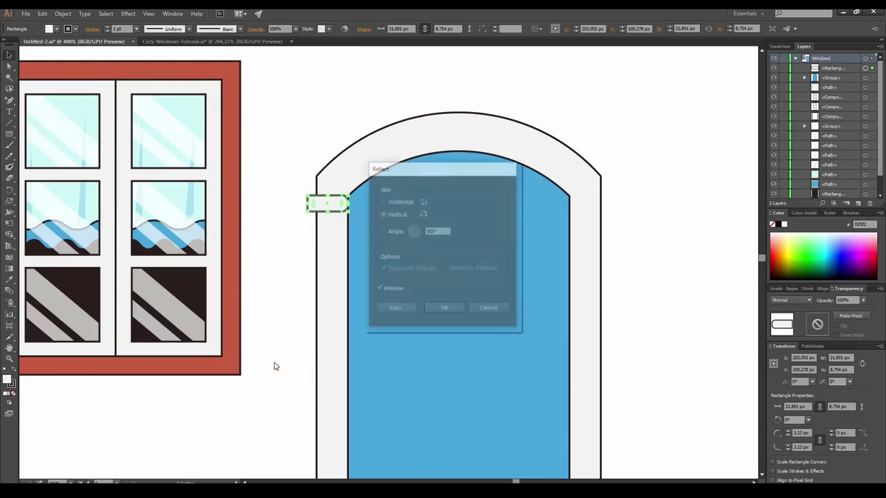
pyautogui.click(387, 310)
pyautogui.moveTo(353, 206); pyautogui.dragTo(598, 209)
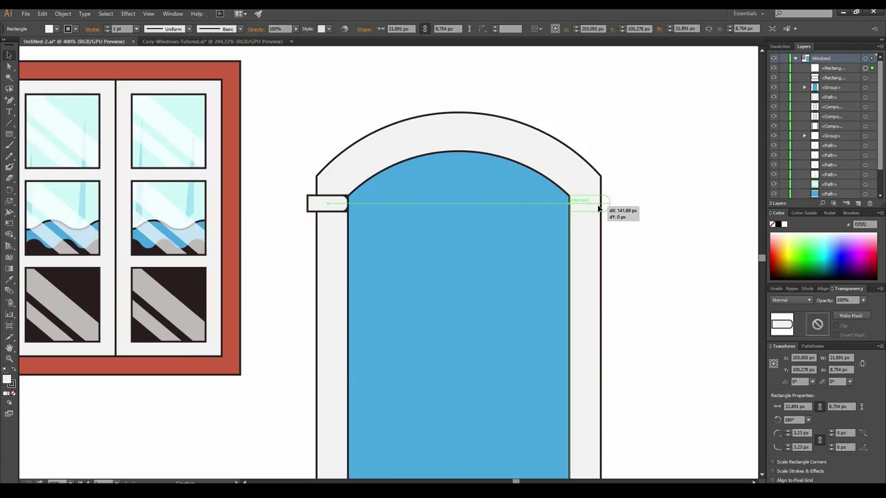
pyautogui.moveTo(598, 208); pyautogui.dragTo(598, 209)
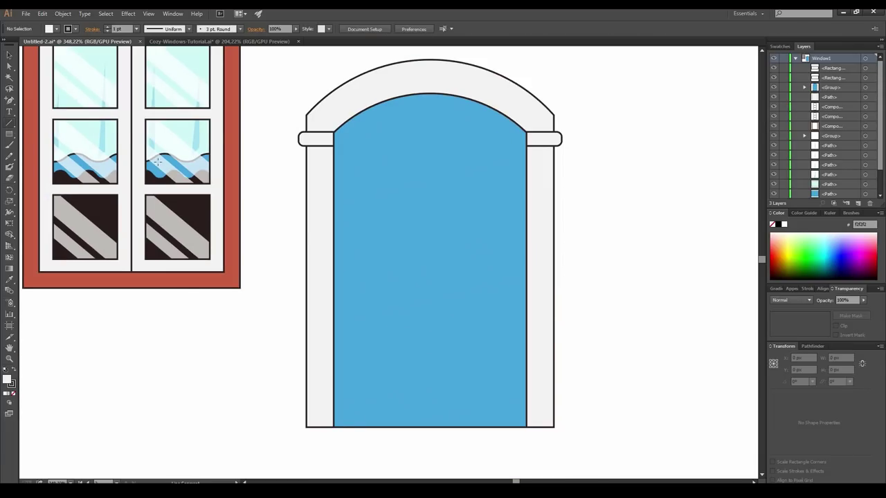
# Draw a vertical line about 164 px long on the left jamb and copy it to make two lines on each jamb.
pyautogui.press('\\')
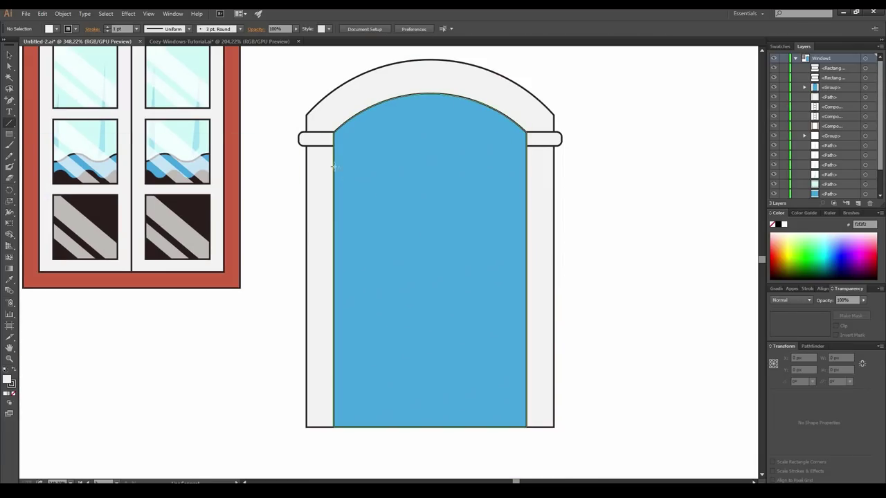
pyautogui.moveTo(312, 153); pyautogui.dragTo(331, 415)
pyautogui.press('v')
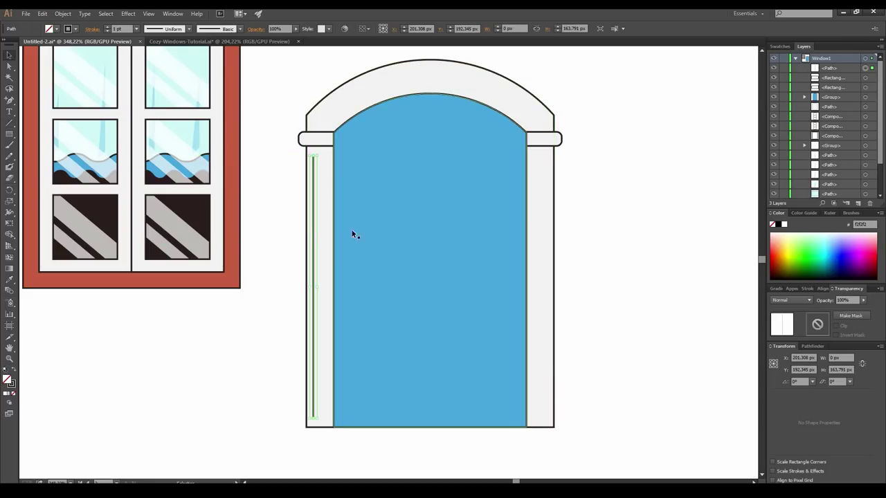
pyautogui.moveTo(314, 231); pyautogui.dragTo(536, 237)
pyautogui.keyDown('shift'); pyautogui.click(312, 231); pyautogui.keyUp('shift')
pyautogui.hotkey('ctrl', 'shift', 'a')
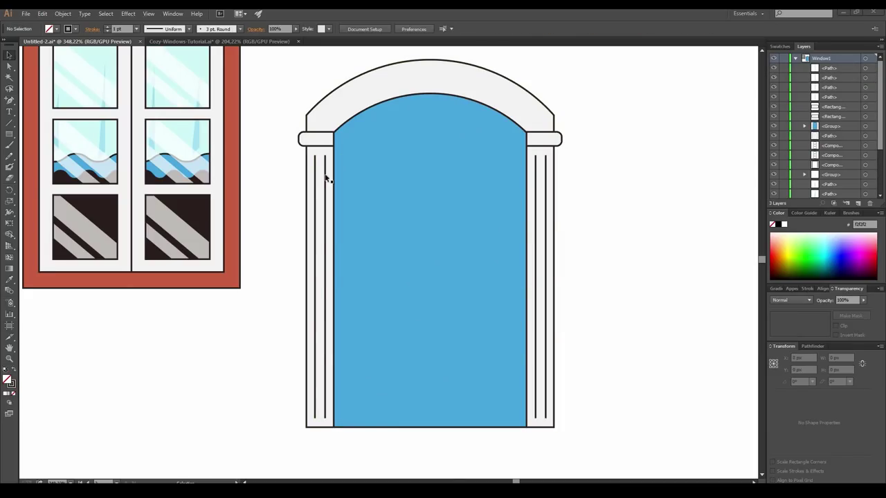
# Paste the copied arch in front, remove its fill, and nudge the outline down inside the arched frame.
pyautogui.hotkey('ctrl', 'f')
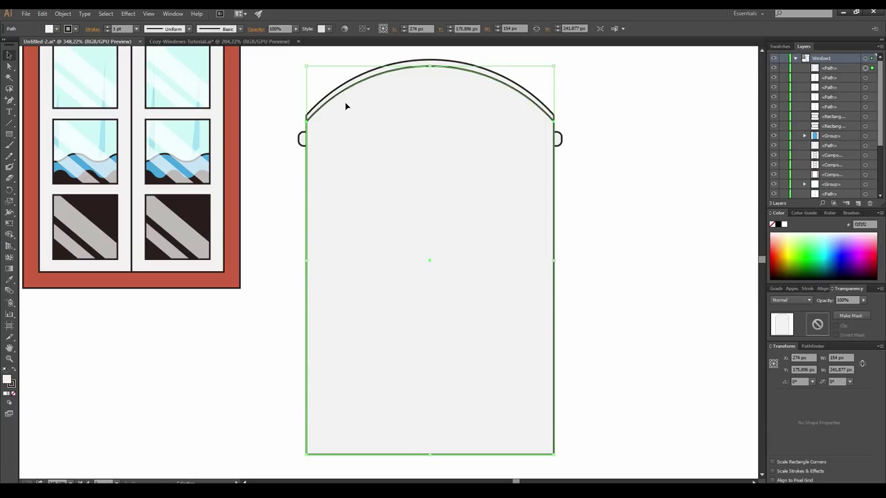
pyautogui.click(14, 394)
pyautogui.press('Down')
pyautogui.press('Down')
pyautogui.press('Down')
pyautogui.press('Down')
pyautogui.press('Down')
pyautogui.press('Down')
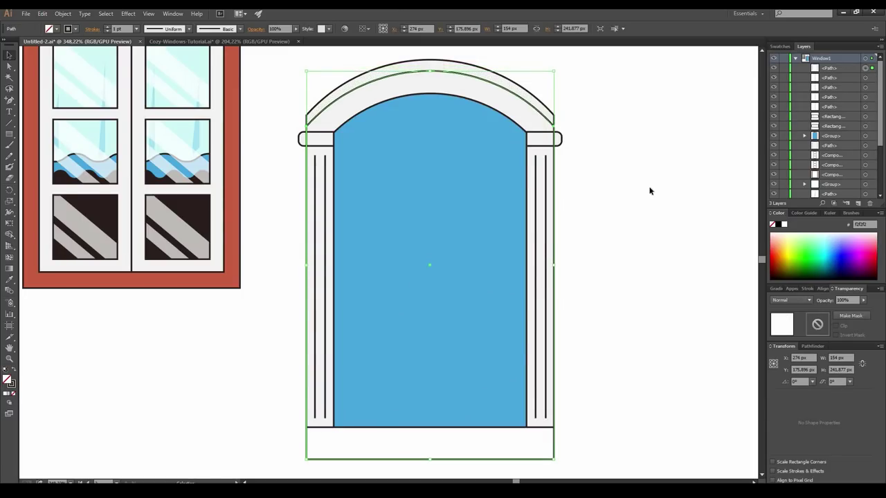
# Delete the lower part of the unfilled outline so only its curved arch line remains.
pyautogui.moveTo(649, 191); pyautogui.dragTo(643, 135)
pyautogui.click(11, 68)
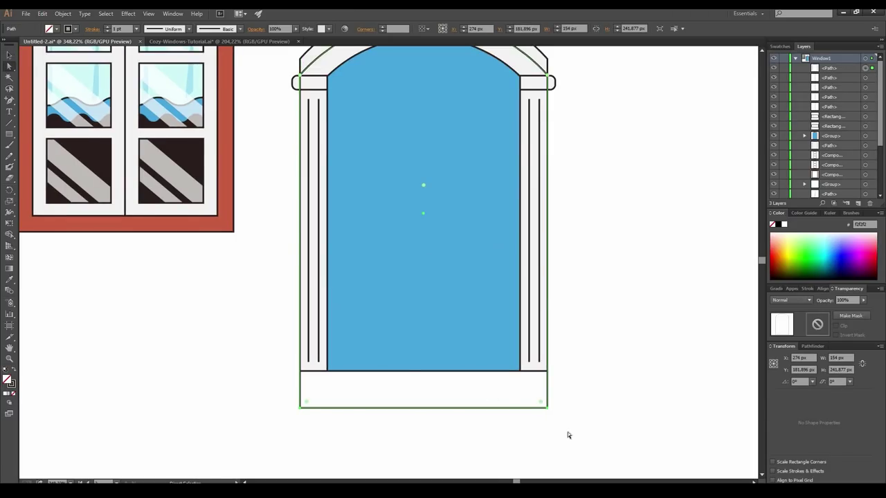
pyautogui.moveTo(337, 401); pyautogui.dragTo(264, 385)
pyautogui.press('Delete')
pyautogui.press('v')
# Duplicate the arch line and nudge the copy up to form a second parallel line inside the arched frame.
pyautogui.moveTo(405, 204); pyautogui.dragTo(385, 306)
pyautogui.click(482, 144)
pyautogui.press('Up')
pyautogui.press('Up')
pyautogui.press('Up')
pyautogui.press('Up')
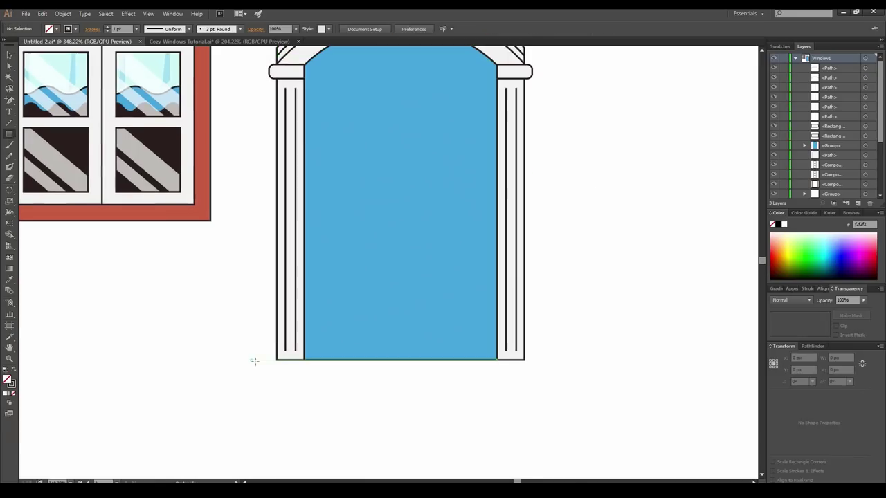
# Draw a sill rectangle about 179 px wide and 9 px high below the jambs and give it the frame's off-white fill.
pyautogui.moveTo(255, 360); pyautogui.dragTo(542, 375)
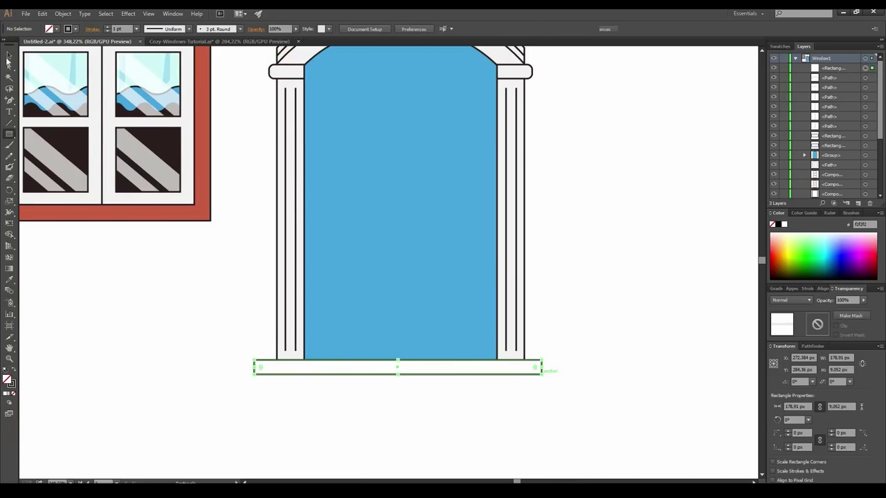
pyautogui.press('v')
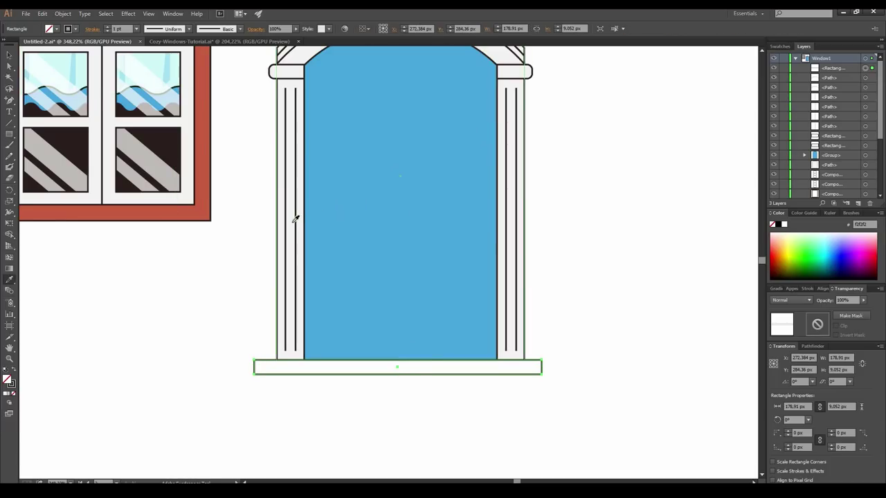
pyautogui.click(295, 352)
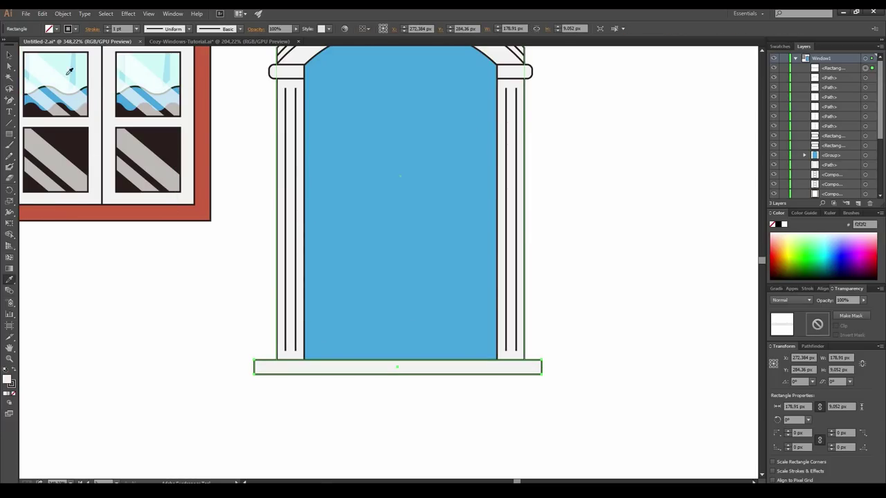
pyautogui.press('v')
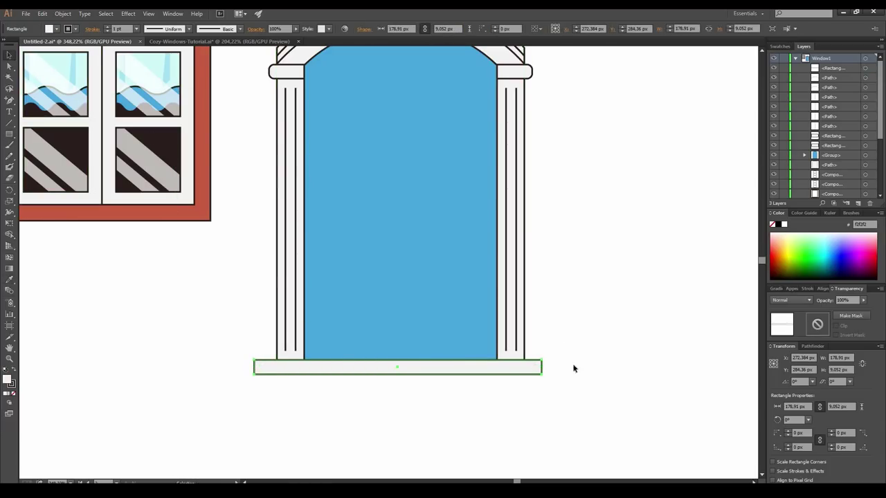
# Center the sill rectangle horizontally on the blue arched opening.
pyautogui.click(573, 368)
pyautogui.click(471, 372)
pyautogui.keyDown('shift'); pyautogui.click(441, 299); pyautogui.keyUp('shift')
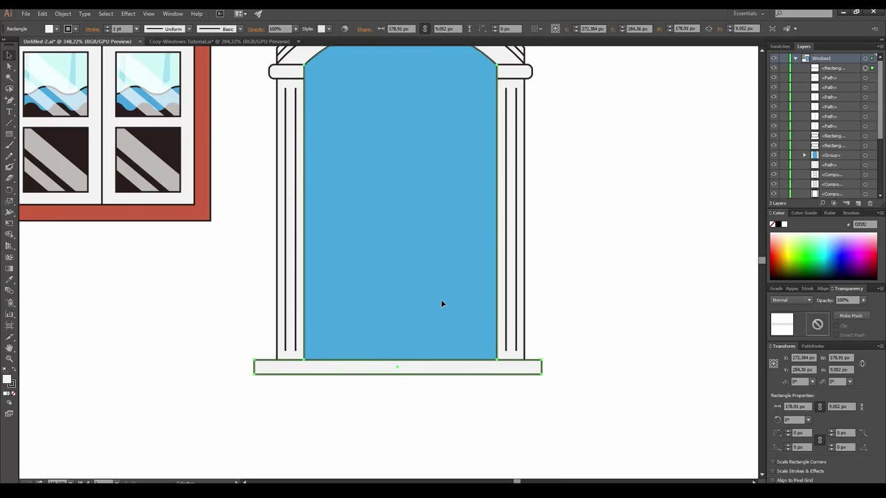
pyautogui.click(394, 29)
pyautogui.click(645, 337)
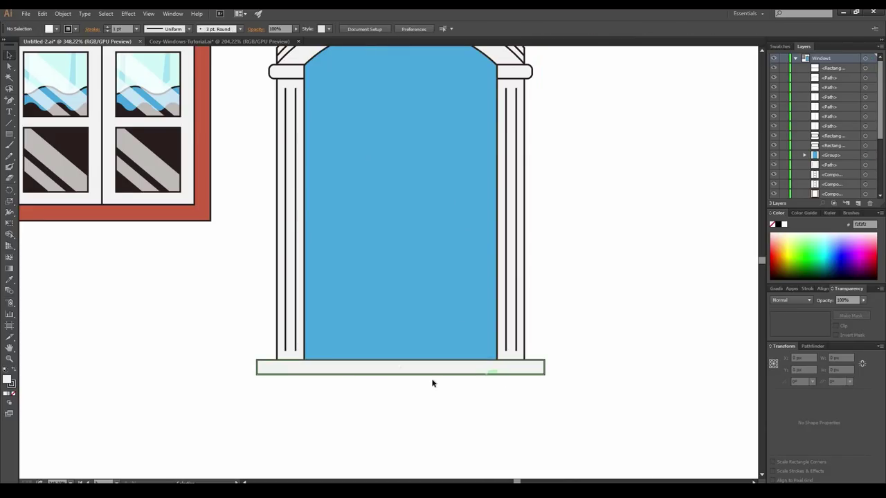
# Duplicate the sill rectangle twice downward to stack three equal slabs directly beneath each other.
pyautogui.scroll(5, 434, 380)
pyautogui.moveTo(417, 383); pyautogui.dragTo(450, 325)
pyautogui.click(437, 305)
pyautogui.hotkey('ctrl', 'd')
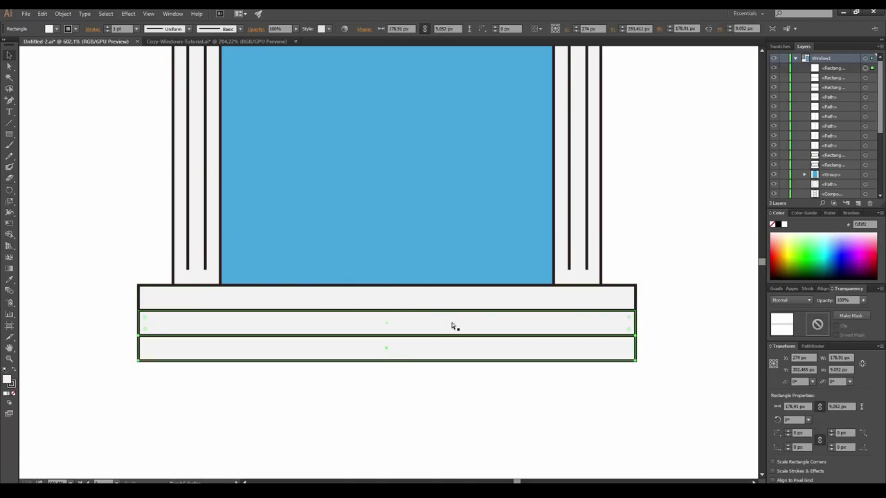
# Narrow the middle sill slab symmetrically to about 165 px and round its corners to about 2.66 px.
pyautogui.click(603, 328)
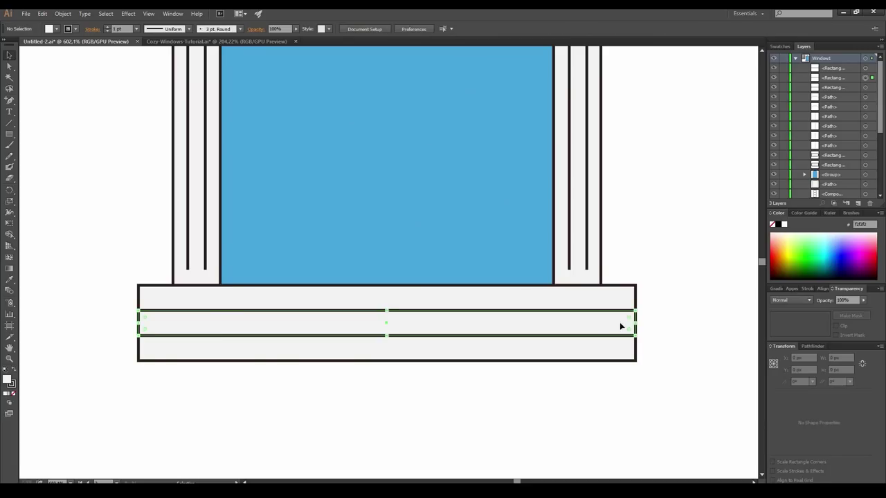
pyautogui.moveTo(637, 322); pyautogui.dragTo(616, 323)
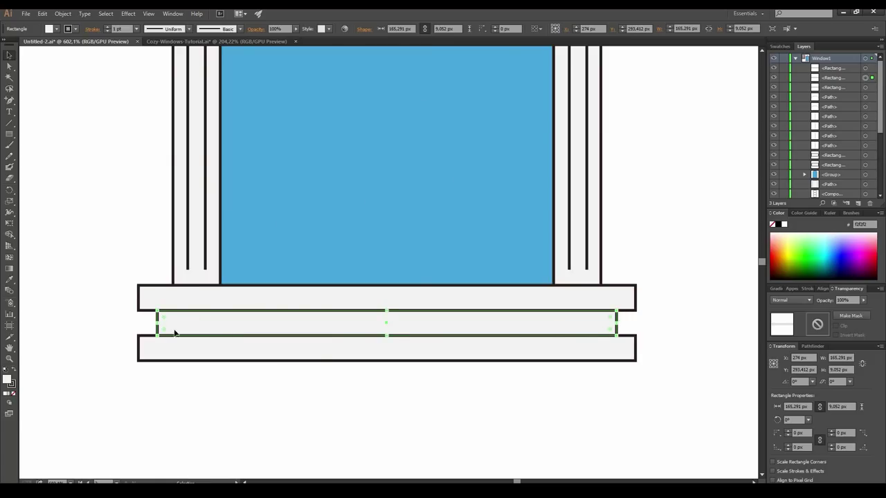
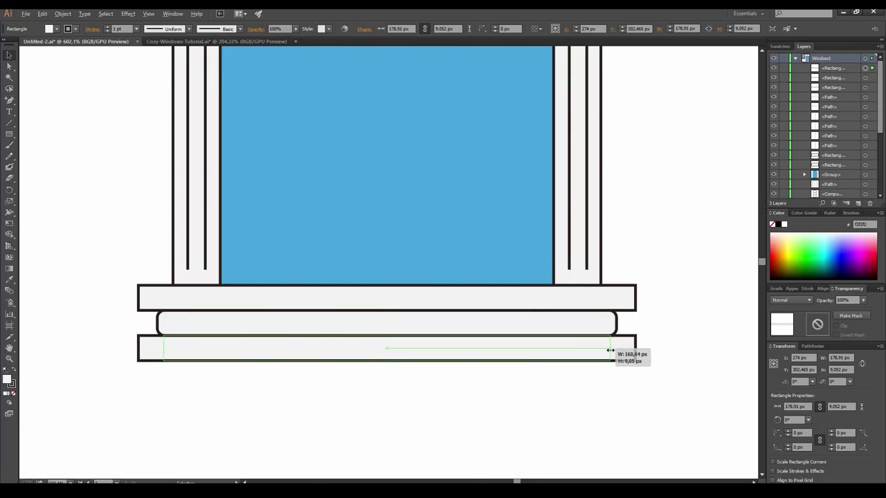
# Narrow the lowest sill slab to about 161 px and scale its bottom corner points uniformly to 91% to taper it.
pyautogui.press('a')
pyautogui.moveTo(655, 395); pyautogui.dragTo(145, 355)
pyautogui.doubleClick(9, 201)
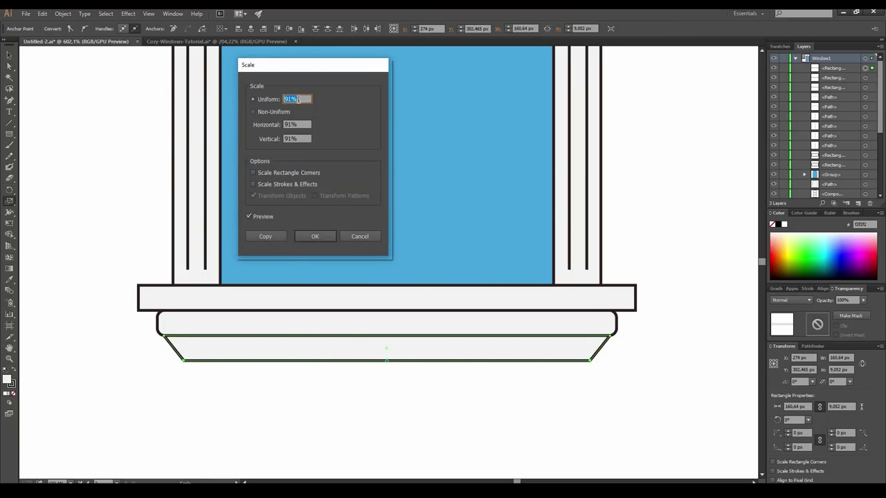
pyautogui.click(317, 236)
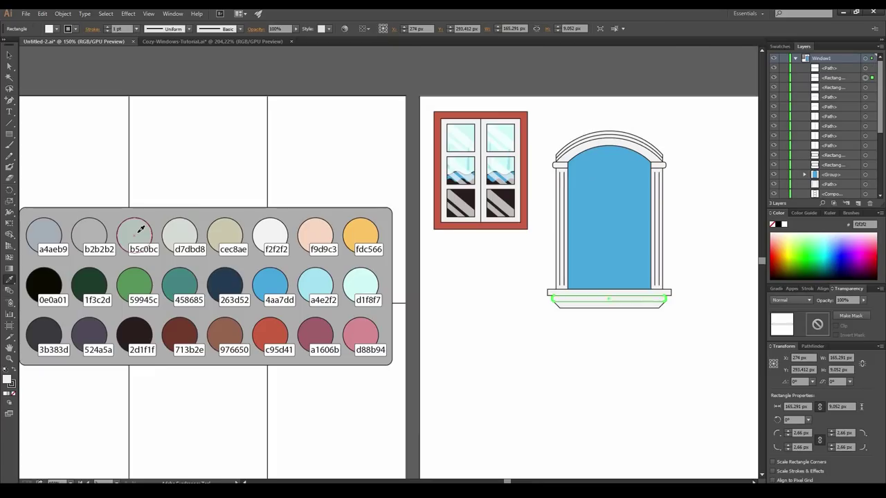
# Fill the middle sill slab with b5c0bc and the tapered lowest slab with a4aeb9.
pyautogui.click(139, 229)
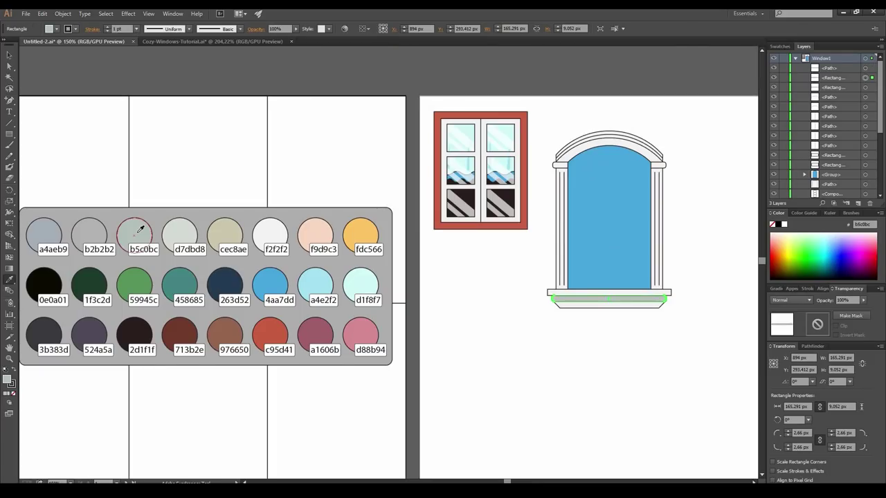
pyautogui.keyDown('ctrl'); pyautogui.click(564, 308); pyautogui.keyUp('ctrl')
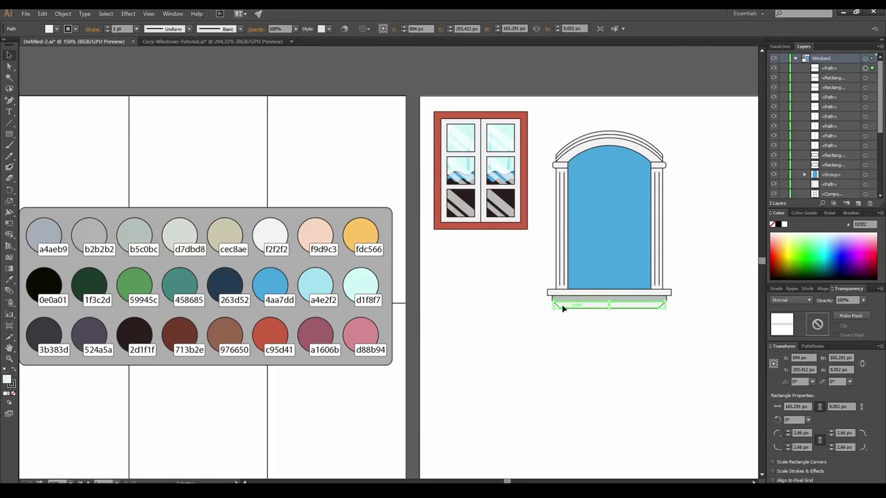
pyautogui.click(50, 231)
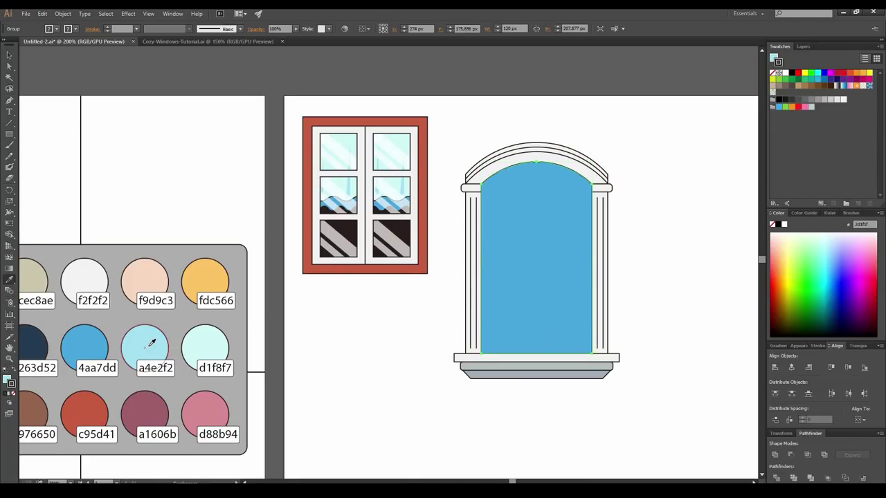
# Fill the arched opening with 4aa7dd and divide it with a horizontal line about 212 px long drawn across its upper part.
pyautogui.click(151, 343)
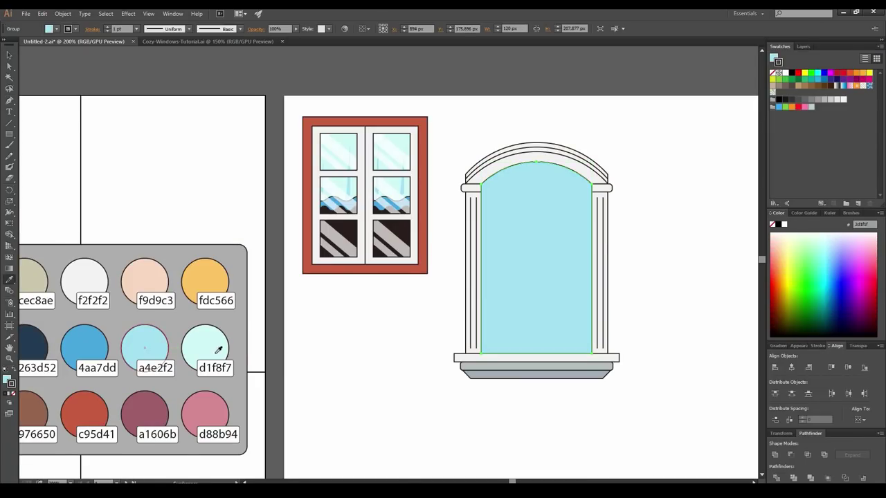
pyautogui.click(90, 344)
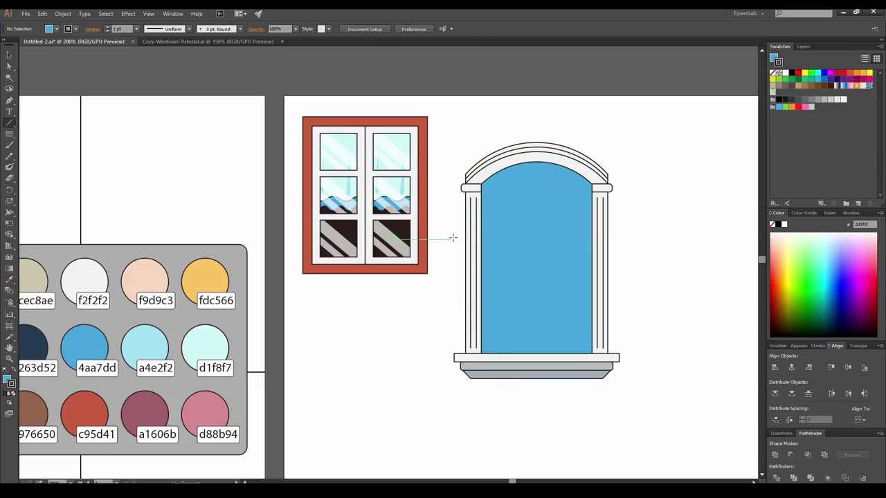
pyautogui.moveTo(453, 238); pyautogui.dragTo(644, 237)
pyautogui.press('v')
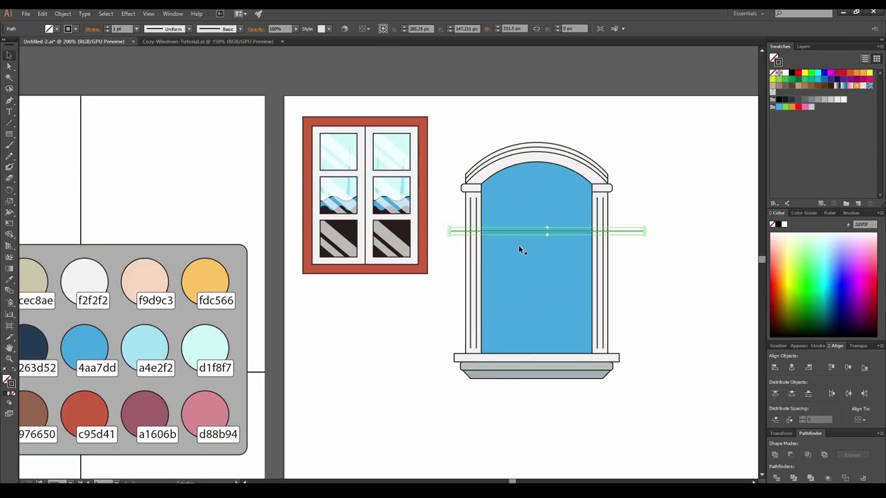
pyautogui.keyDown('shift'); pyautogui.click(526, 207); pyautogui.keyUp('shift')
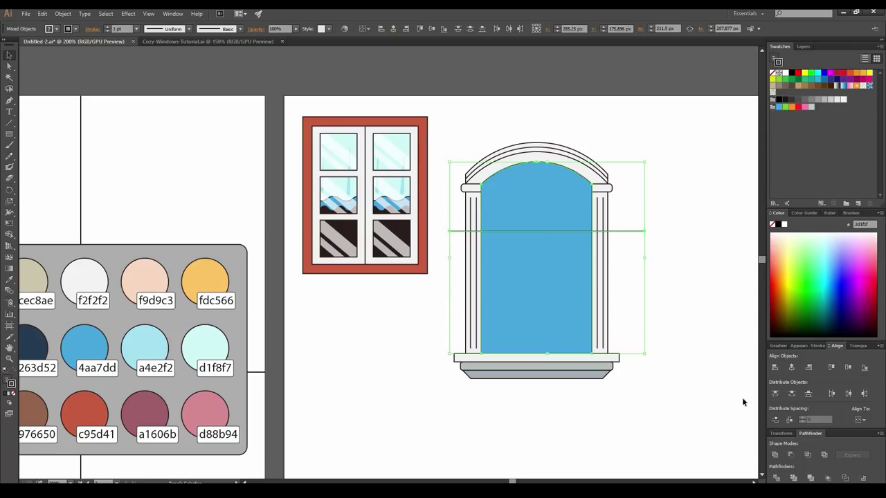
pyautogui.click(778, 477)
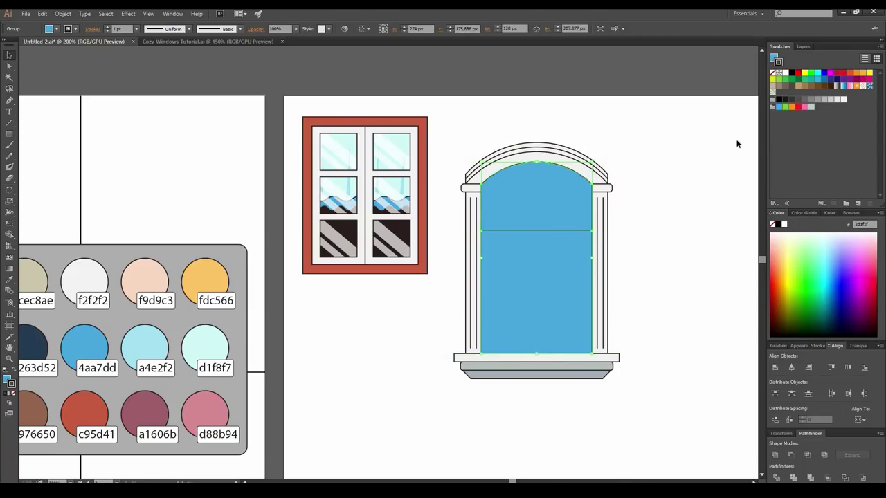
# Ungroup the two divided pieces of the blue opening.
pyautogui.press('i')
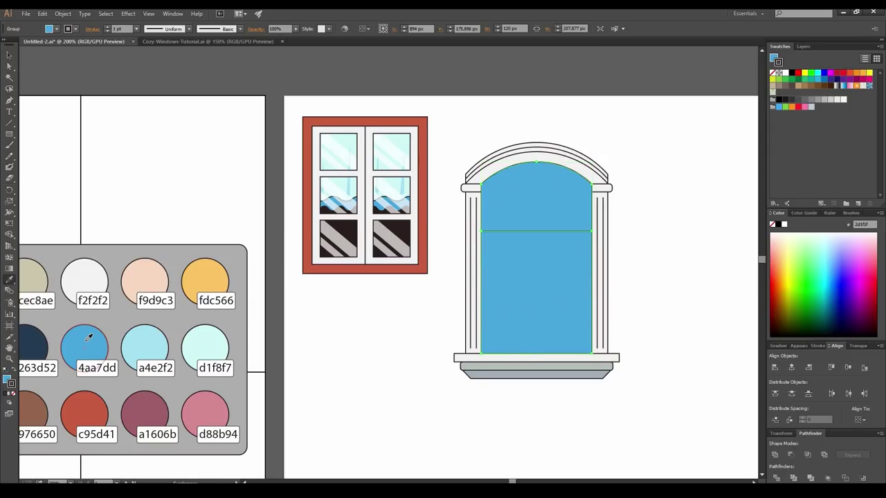
pyautogui.click(63, 14)
pyautogui.click(102, 58)
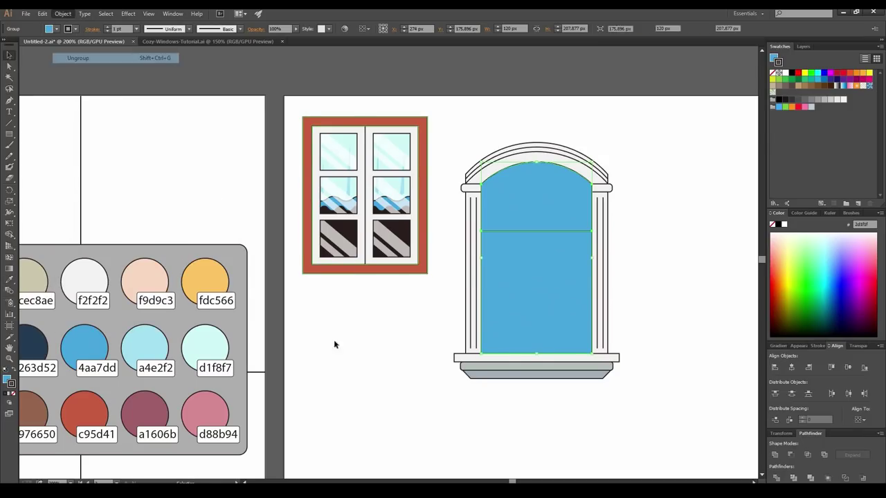
pyautogui.click(392, 339)
# Apply an Offset Path of about 4 px inward with miter joins to the upper arched piece and expand its appearance.
pyautogui.click(513, 209)
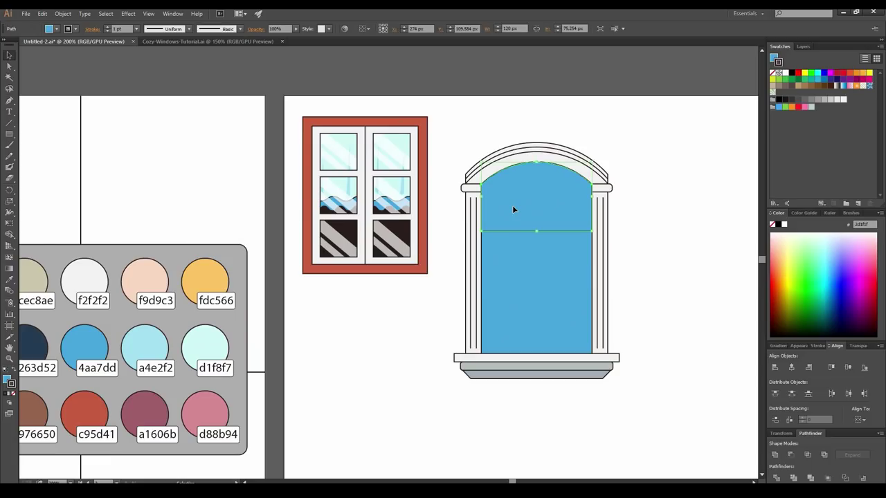
pyautogui.click(128, 14)
pyautogui.moveTo(159, 95)
pyautogui.click(69, 97)
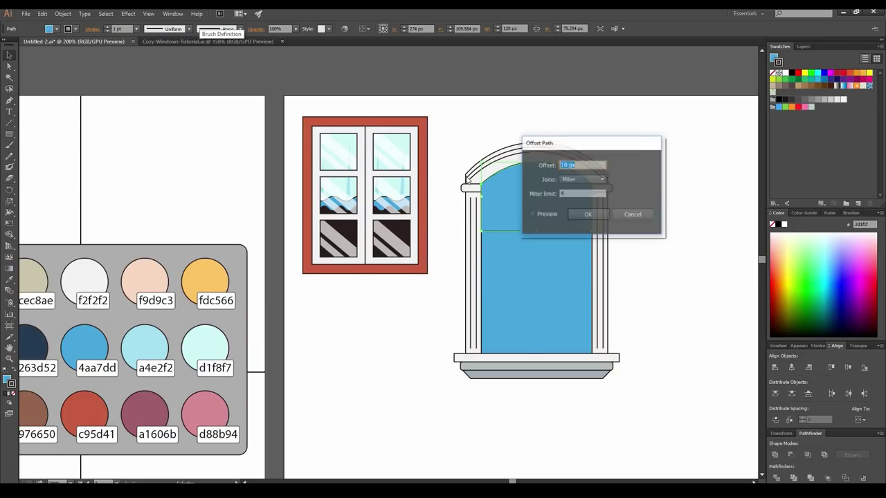
pyautogui.click(362, 132)
pyautogui.scroll(-14, 362, 132)
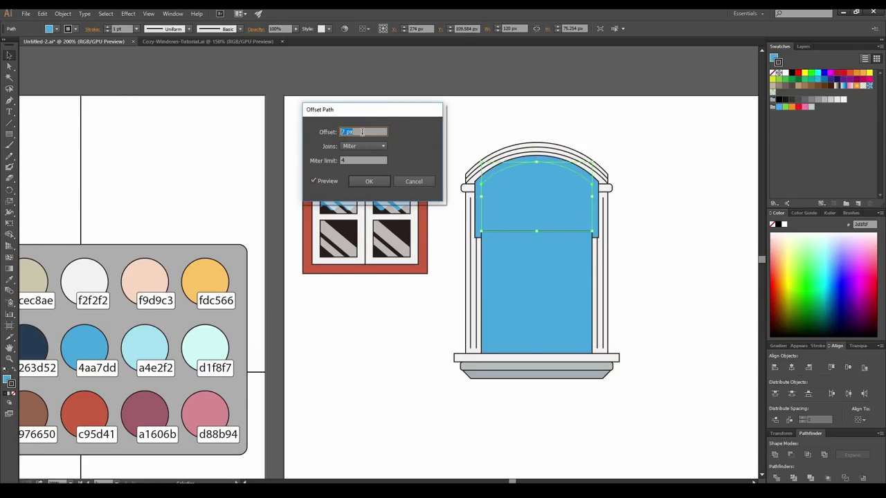
pyautogui.click(379, 184)
pyautogui.click(63, 14)
pyautogui.click(96, 123)
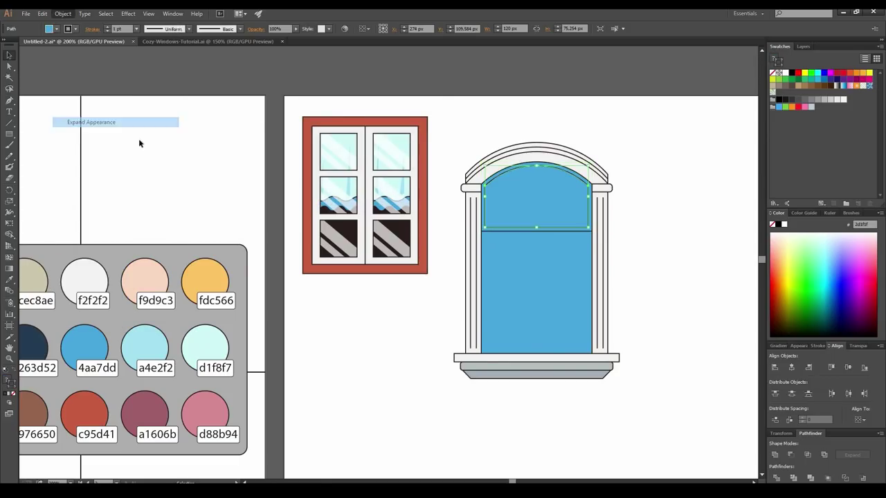
# Cut the inset shape out of the upper arched piece to leave a blue frame around an a4e2f2 pane.
pyautogui.click(690, 223)
pyautogui.click(586, 189)
pyautogui.click(790, 456)
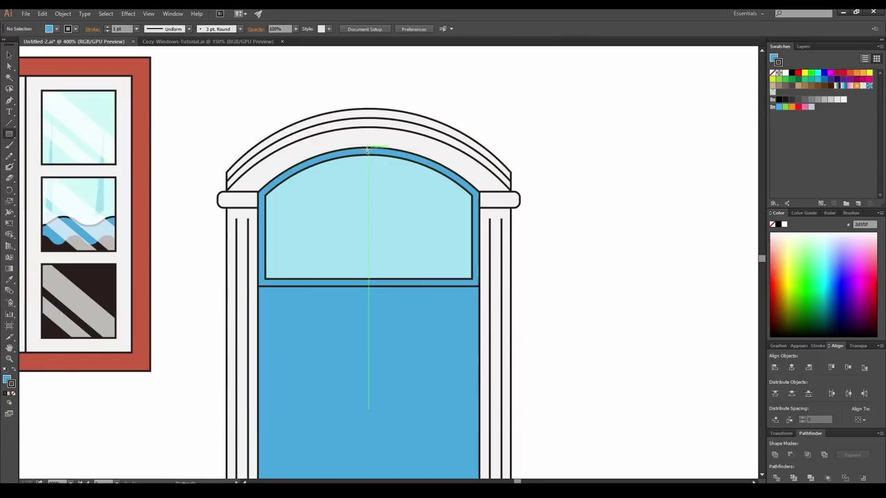
# Draw a 4 px wide vertical bar in the middle of the arched pane and add a shorter copy on each side of it.
pyautogui.moveTo(366, 149)
pyautogui.mouseDown()
pyautogui.moveTo(378, 281)
pyautogui.moveTo(312, 253)
pyautogui.mouseUp()
pyautogui.press('v')
pyautogui.keyDown('ctrl'); pyautogui.click(357, 206); pyautogui.keyUp('ctrl')
pyautogui.moveTo(322, 177); pyautogui.dragTo(322, 192)
pyautogui.moveTo(322, 276); pyautogui.dragTo(510, 285)
pyautogui.moveTo(509, 195); pyautogui.dragTo(509, 201)
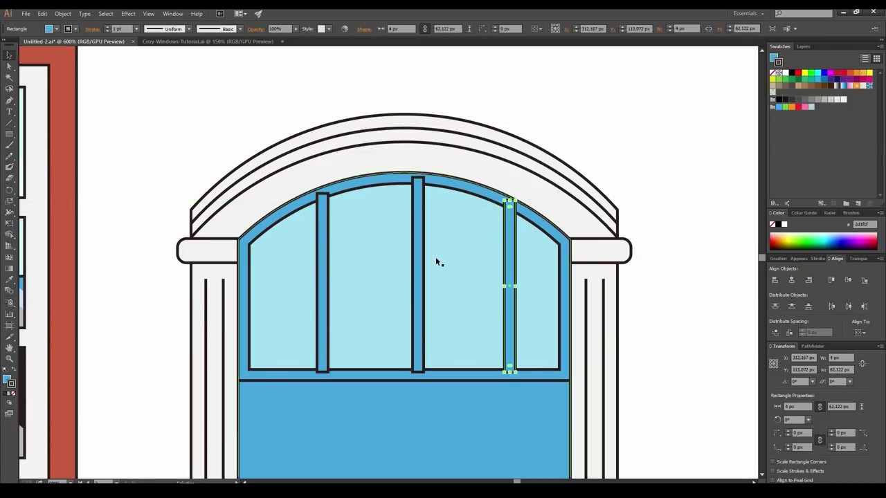
# Make a horizontal copy of the middle bar and stretch it across the full width of the arched pane.
pyautogui.click(420, 261)
pyautogui.moveTo(427, 175); pyautogui.dragTo(565, 275)
pyautogui.moveTo(321, 275); pyautogui.dragTo(247, 276)
pyautogui.moveTo(446, 277); pyautogui.dragTo(449, 285)
# Distribute the three vertical bars evenly in the horizontal direction, aligning to the selection.
pyautogui.click(420, 257)
pyautogui.keyDown('shift'); pyautogui.click(512, 257); pyautogui.keyUp('shift')
pyautogui.keyDown('shift'); pyautogui.click(323, 258); pyautogui.keyUp('shift')
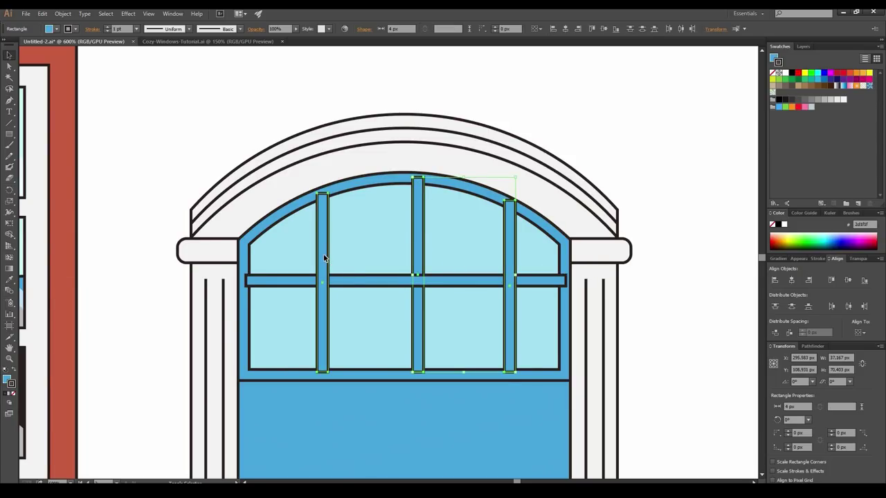
pyautogui.click(539, 29)
pyautogui.click(544, 40)
pyautogui.click(679, 29)
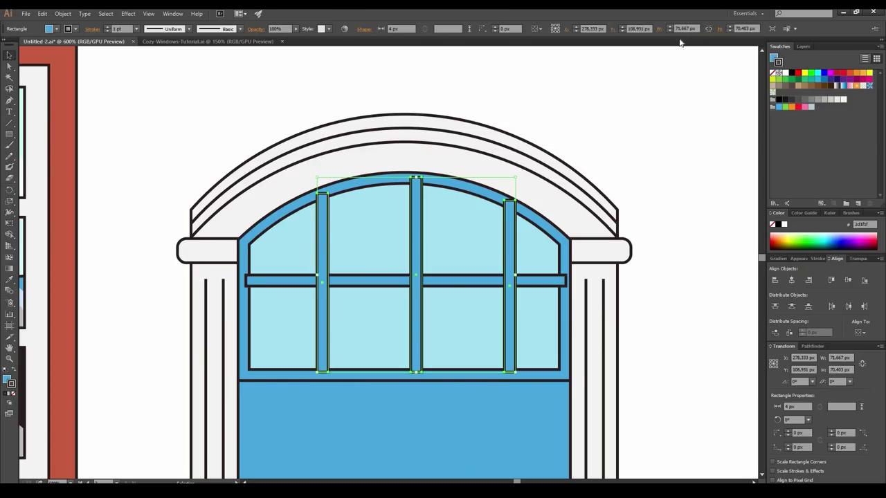
# Center the three vertical bars horizontally on the lower blue panel.
pyautogui.keyDown('shift'); pyautogui.click(466, 398); pyautogui.keyUp('shift')
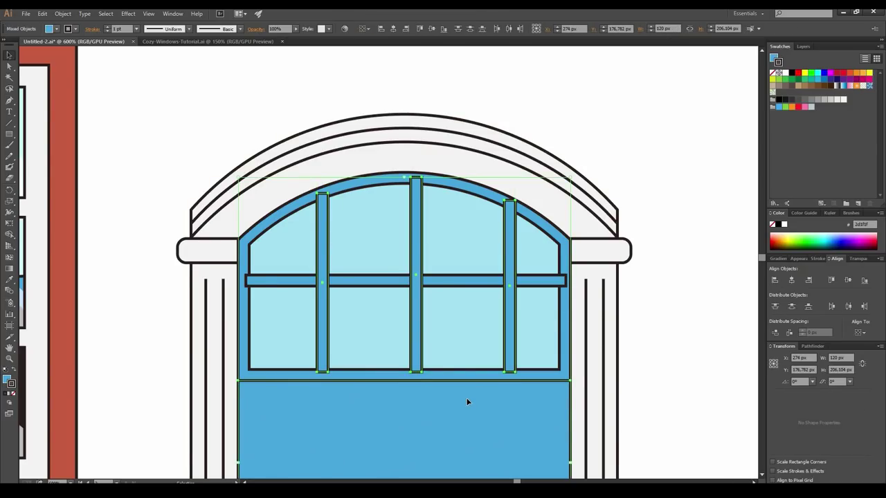
pyautogui.click(393, 29)
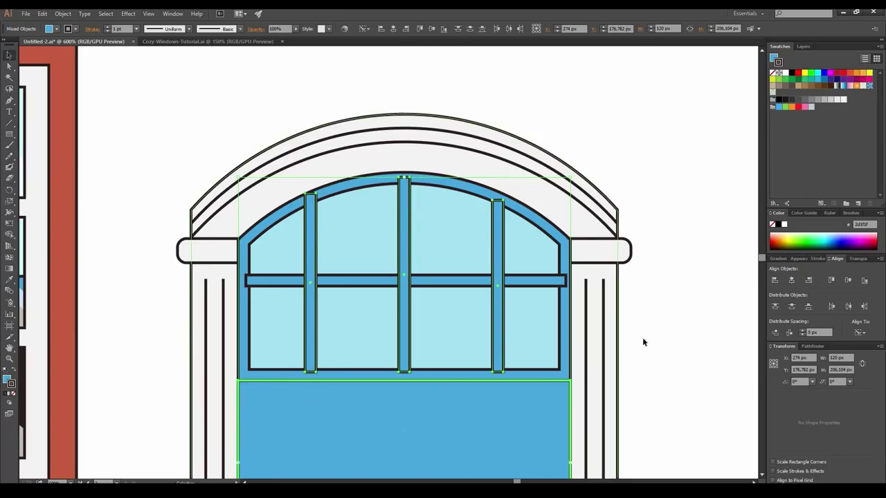
pyautogui.click(663, 337)
pyautogui.click(498, 261)
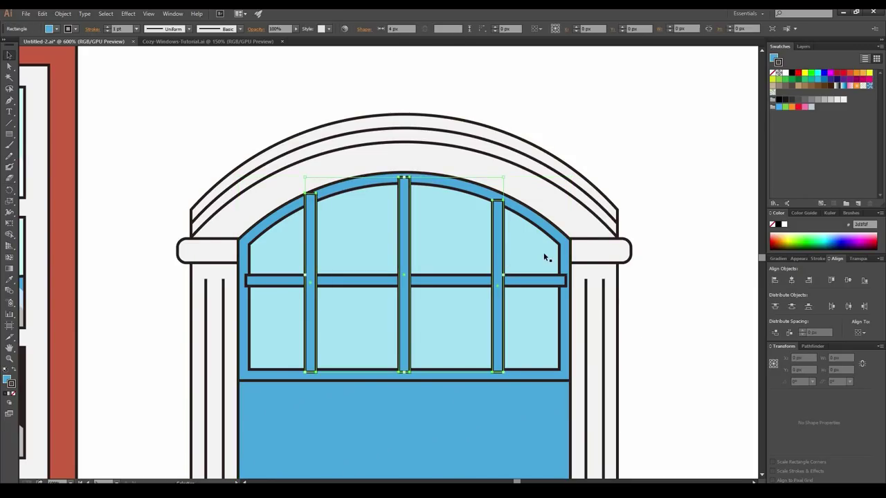
# Merge the vertical and horizontal bars with the blue arched frame into one shape.
pyautogui.hotkey('ctrl', 'shift', 'g')
pyautogui.keyDown('shift'); pyautogui.click(565, 263); pyautogui.keyUp('shift')
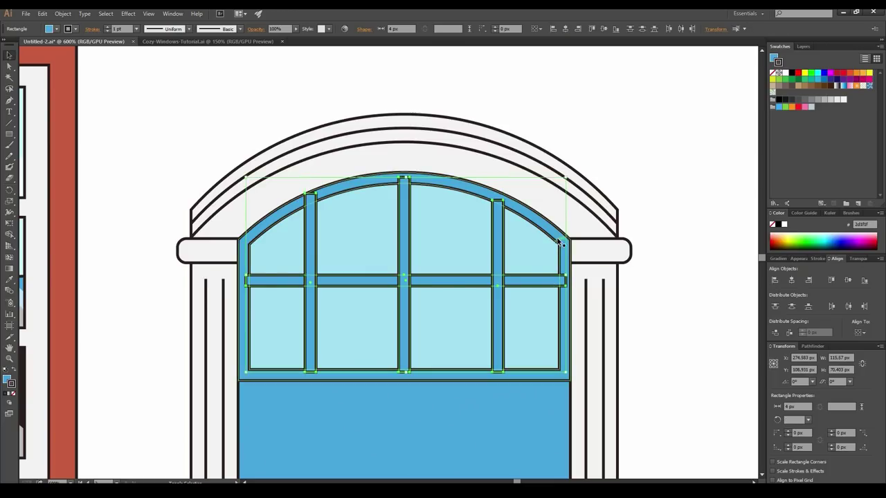
pyautogui.click(812, 346)
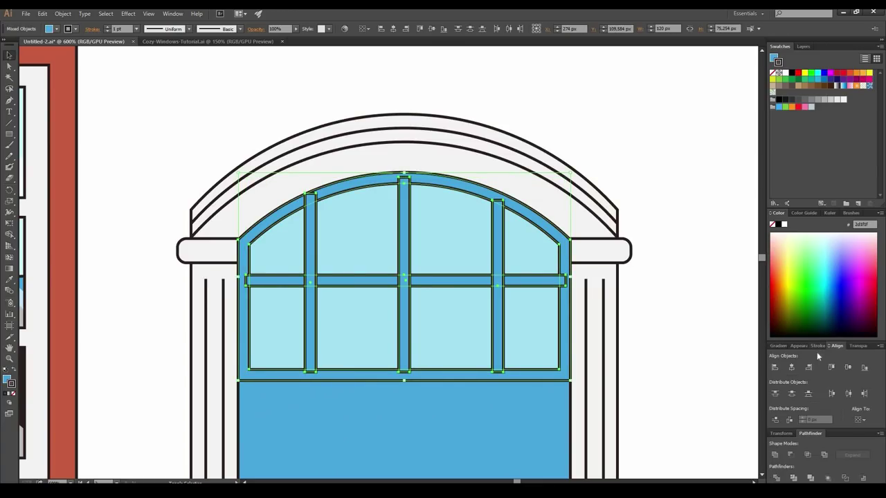
pyautogui.click(790, 455)
pyautogui.click(687, 409)
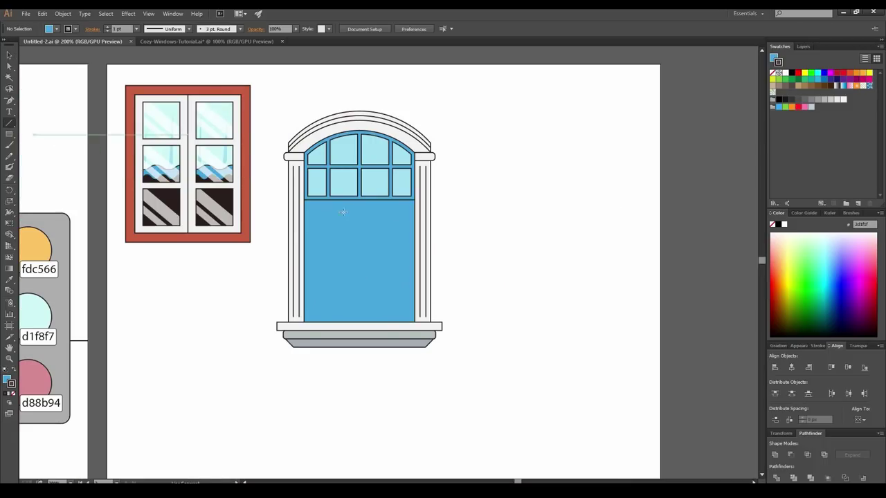
# Draw a vertical line across the lower blue panel and center it horizontally on that panel.
pyautogui.moveTo(359, 200); pyautogui.dragTo(398, 340)
pyautogui.click(10, 56)
pyautogui.keyDown('shift'); pyautogui.click(342, 262); pyautogui.keyUp('shift')
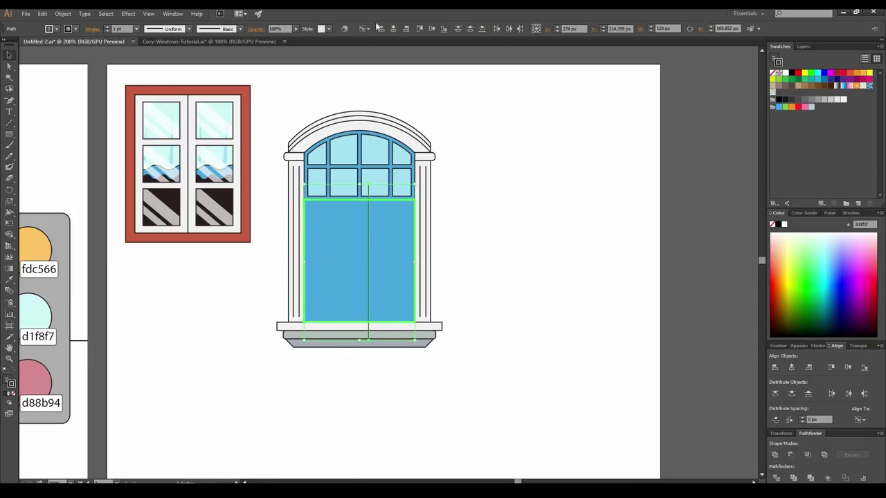
pyautogui.click(393, 29)
# Divide the lower blue panel along the line into two ungrouped halves and fill the left half with f2f2f2.
pyautogui.click(777, 477)
pyautogui.click(62, 13)
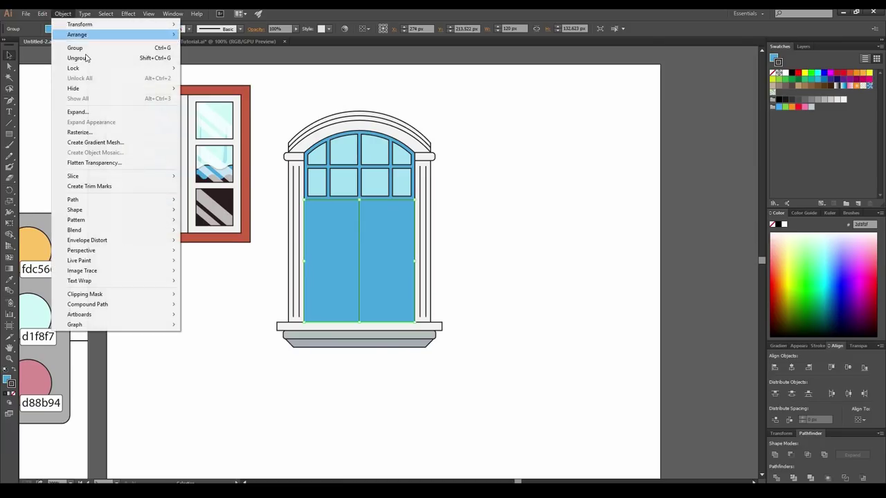
pyautogui.click(78, 58)
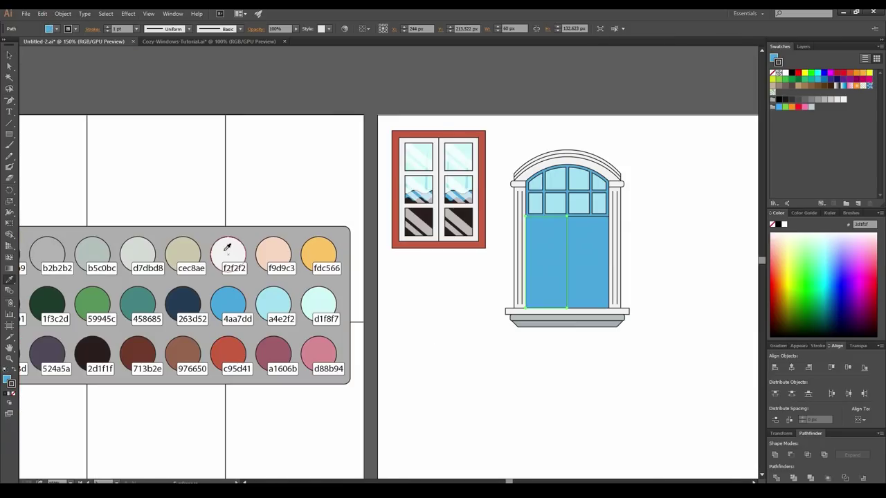
pyautogui.press('d')
# Draw a rectangle about 48 by 88 px on the left half-panel and give it the blue fill of the right half.
pyautogui.press('m')
pyautogui.moveTo(278, 169)
pyautogui.mouseDown()
pyautogui.moveTo(292, 188)
pyautogui.moveTo(296, 266)
pyautogui.moveTo(336, 284)
pyautogui.mouseUp()
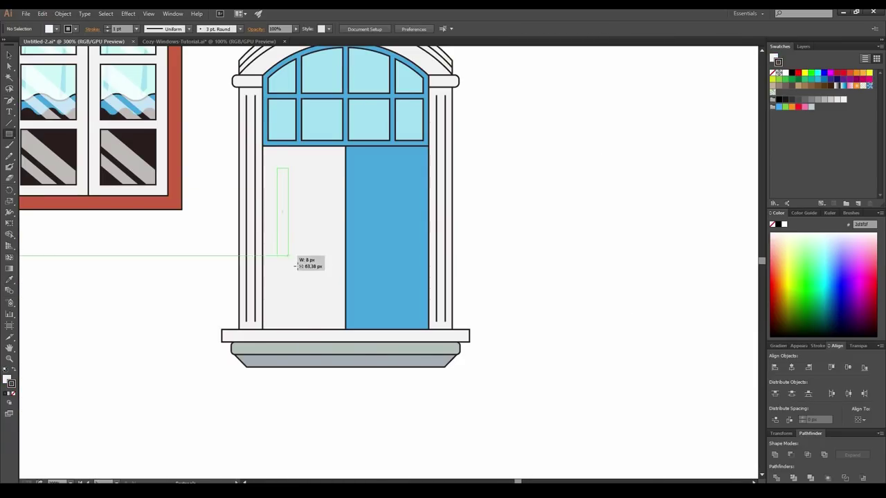
pyautogui.press('i')
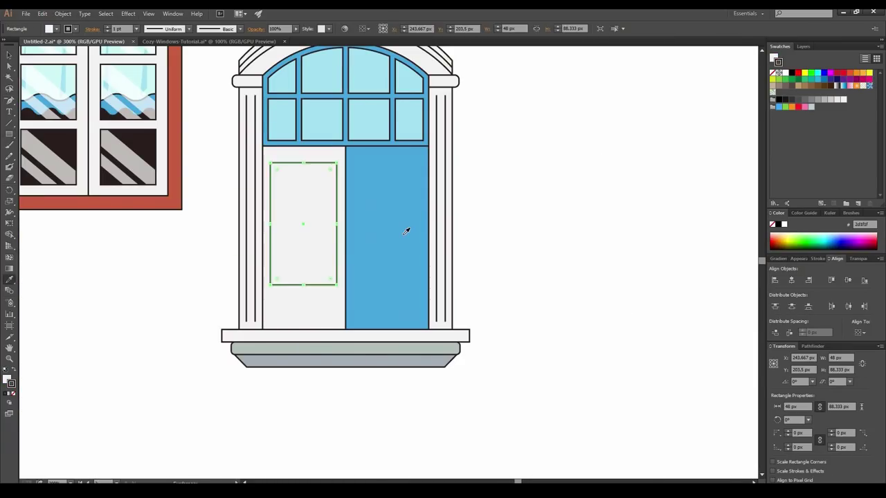
pyautogui.click(370, 231)
# Center the blue rectangle horizontally on the left half-panel.
pyautogui.press('v')
pyautogui.click(325, 158)
pyautogui.click(394, 28)
pyautogui.click(325, 247)
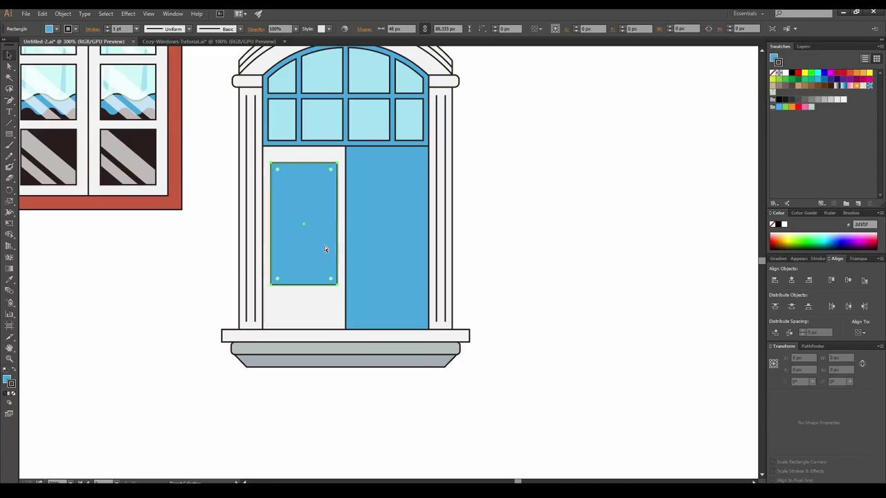
pyautogui.keyDown('shift'); pyautogui.click(319, 312); pyautogui.keyUp('shift')
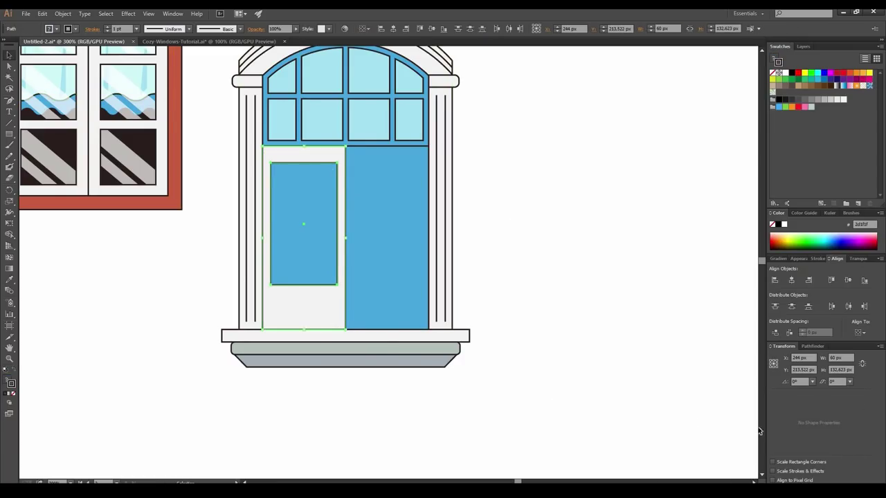
pyautogui.click(815, 347)
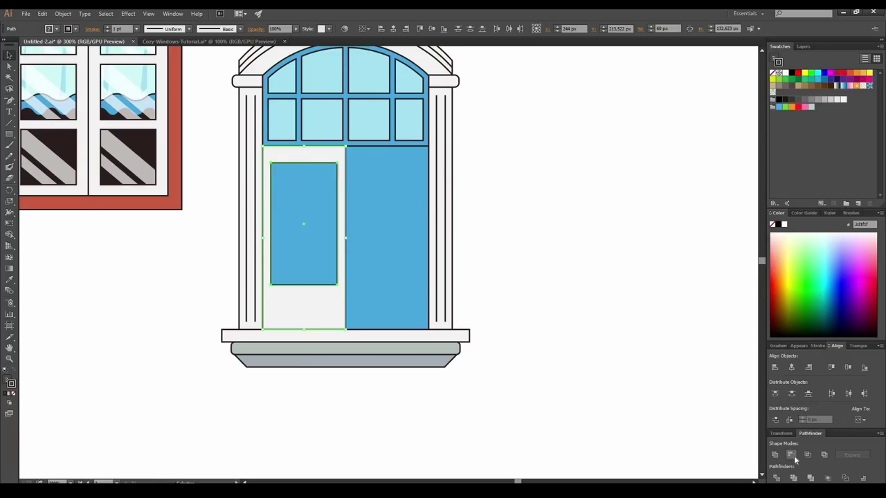
pyautogui.click(543, 335)
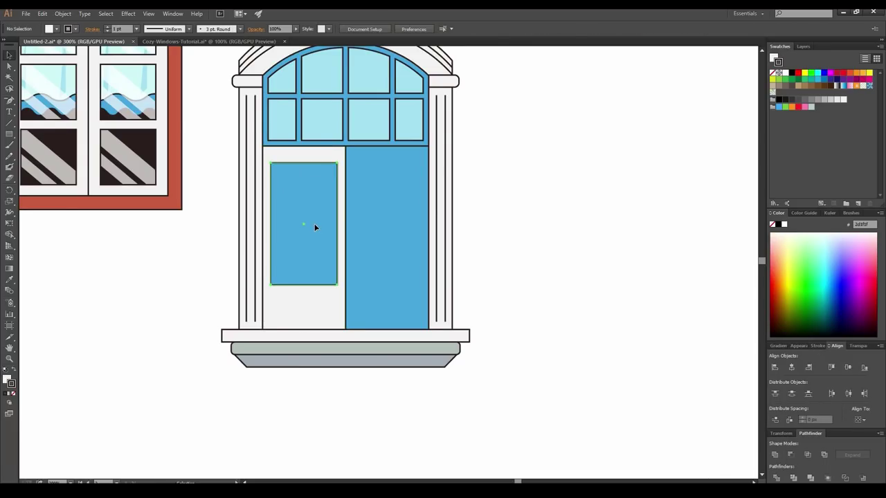
pyautogui.click(315, 227)
pyautogui.click(176, 284)
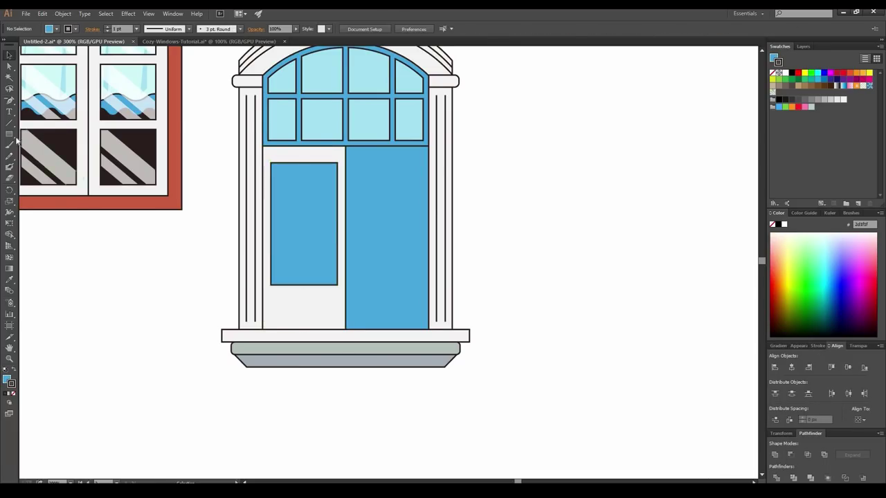
# Draw a square about 17.5 px wide in the blue rectangle's upper left corner and duplicate it straight down near the lower edge.
pyautogui.moveTo(293, 217); pyautogui.dragTo(356, 216)
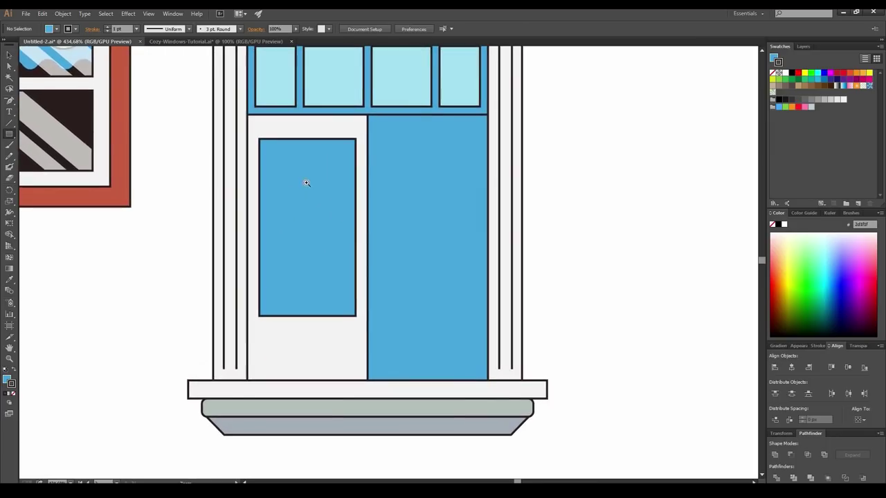
pyautogui.moveTo(265, 148)
pyautogui.mouseDown()
pyautogui.moveTo(302, 184)
pyautogui.moveTo(293, 294)
pyautogui.mouseUp()
pyautogui.press('v')
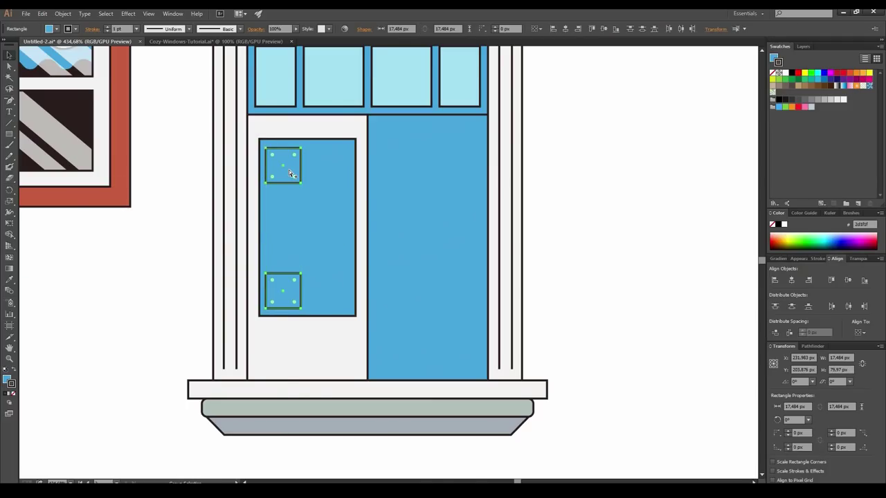
# Blend the two small squares into a column of four and expand the blend with object, fill and stroke.
pyautogui.hotkey('ctrl', 'alt', 'b')
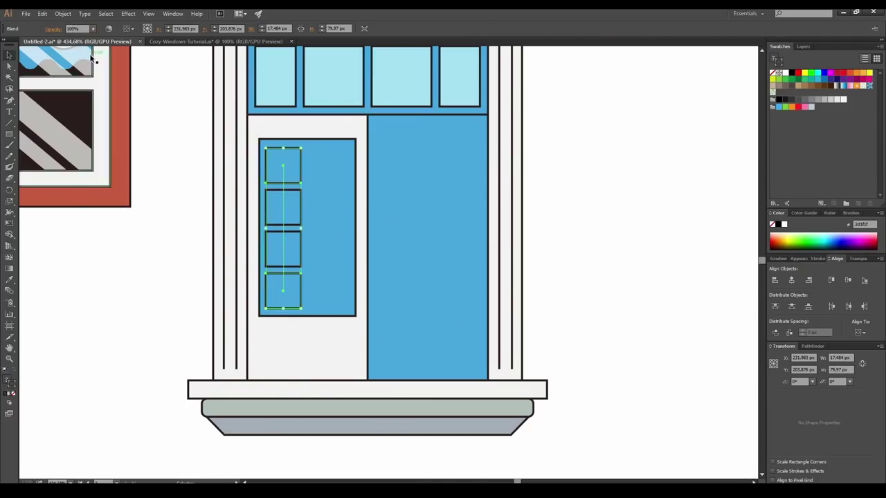
pyautogui.click(65, 14)
pyautogui.click(77, 113)
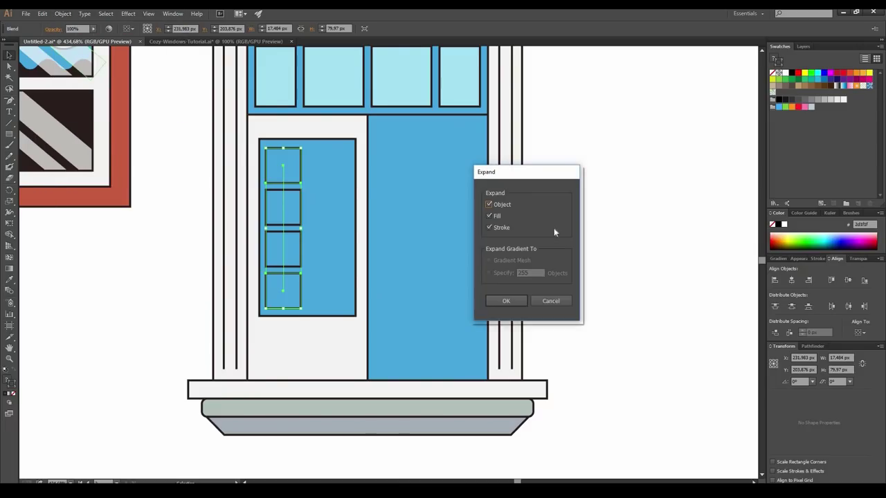
pyautogui.click(504, 301)
# Duplicate the column of squares to its right and center both columns horizontally and vertically on the blue rectangle.
pyautogui.moveTo(297, 256); pyautogui.dragTo(334, 255)
pyautogui.keyDown('shift'); pyautogui.click(292, 211); pyautogui.keyUp('shift')
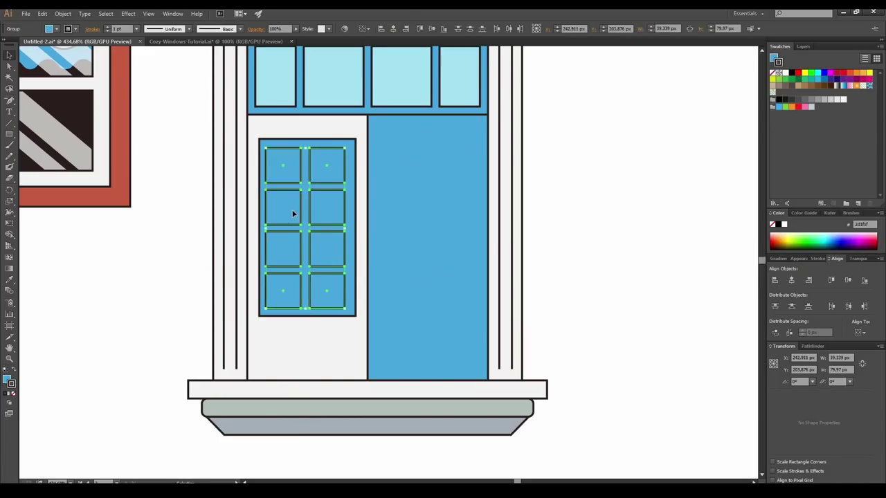
pyautogui.keyDown('shift'); pyautogui.click(328, 143); pyautogui.keyUp('shift')
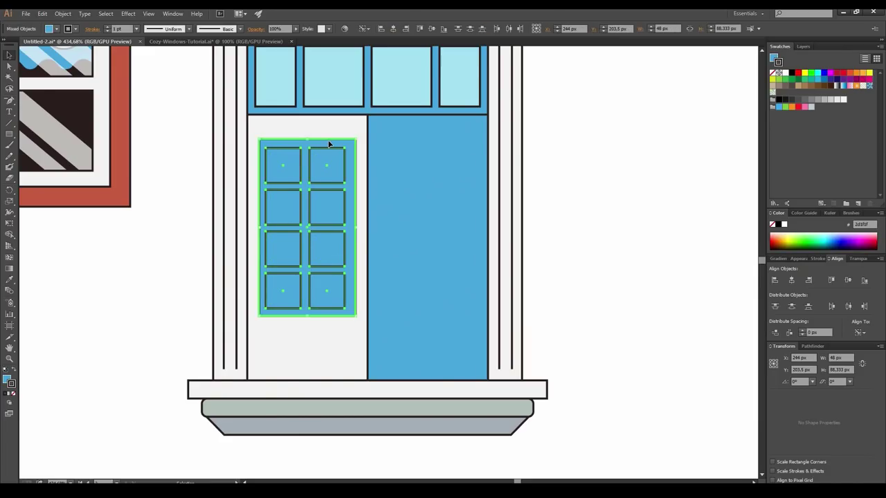
pyautogui.click(395, 26)
pyautogui.click(433, 27)
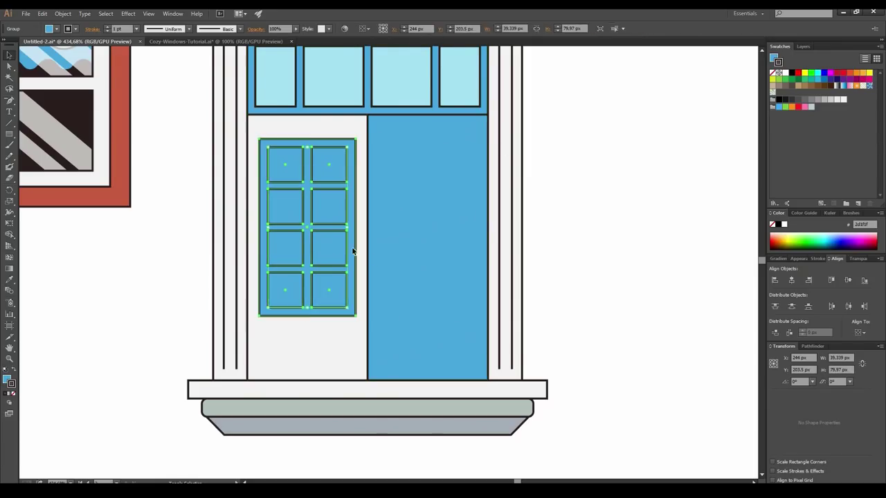
# Cut the eight squares out of the blue rectangle with Minus Front to form a barred frame.
pyautogui.click(816, 345)
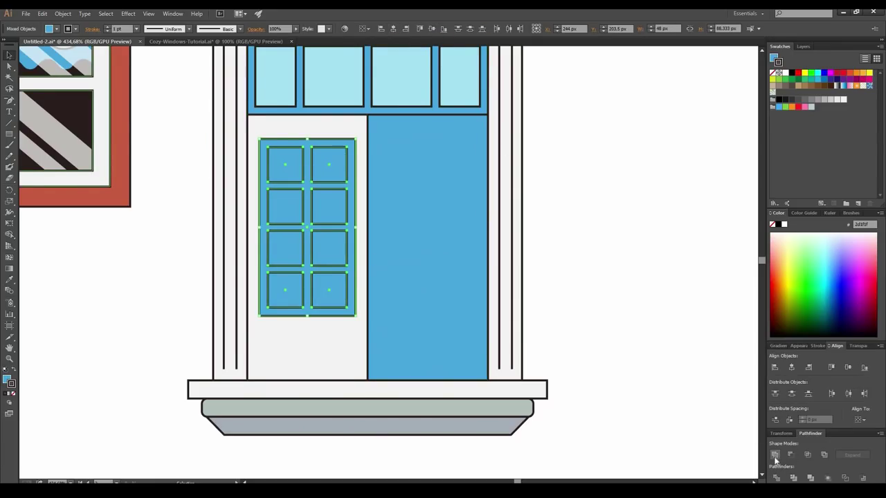
pyautogui.click(789, 454)
pyautogui.click(634, 358)
# Delete the plain blue right half-panel and put a copy of the left casement in its place.
pyautogui.click(475, 349)
pyautogui.press('Delete')
pyautogui.click(314, 339)
pyautogui.moveTo(314, 339); pyautogui.dragTo(434, 336)
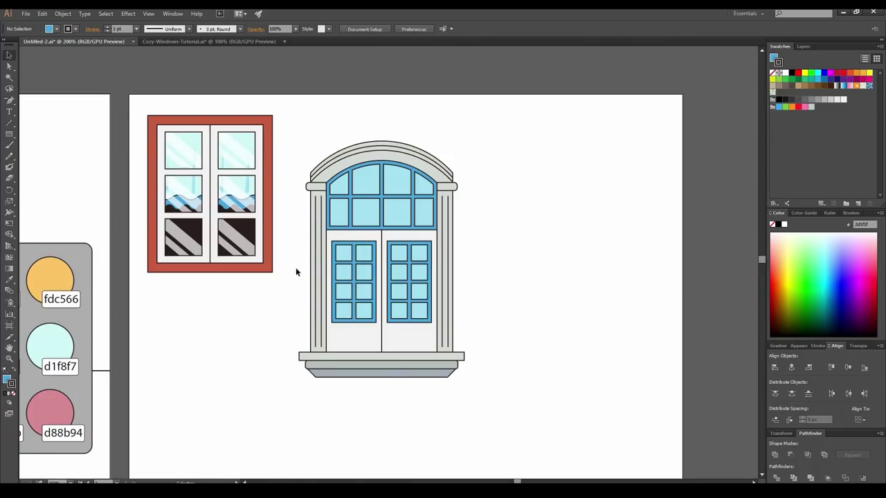
# Copy the diagonal reflection stripes from a pane of the red window and paste them onto the arched window.
pyautogui.doubleClick(243, 243)
pyautogui.click(243, 244)
pyautogui.keyDown('shift'); pyautogui.click(233, 250); pyautogui.keyUp('shift')
pyautogui.hotkey('ctrl', 'c')
pyautogui.doubleClick(510, 280)
pyautogui.hotkey('ctrl', 'v')
pyautogui.moveTo(396, 302); pyautogui.dragTo(451, 296)
# Duplicate the reflection stripes onto the upper arched pane and enlarge them to span it.
pyautogui.moveTo(413, 259); pyautogui.dragTo(388, 158)
pyautogui.moveTo(362, 129); pyautogui.dragTo(452, 198)
pyautogui.click(514, 214)
# Adjust the ends of the large reflection stripes to fit the arched pane.
pyautogui.scroll(5, 327, 117)
pyautogui.moveTo(316, 85); pyautogui.dragTo(308, 178)
pyautogui.click(220, 195)
pyautogui.moveTo(217, 186); pyautogui.dragTo(231, 197)
pyautogui.click(285, 108)
pyautogui.moveTo(283, 104); pyautogui.dragTo(296, 115)
pyautogui.click(10, 66)
pyautogui.moveTo(328, 81); pyautogui.dragTo(363, 111)
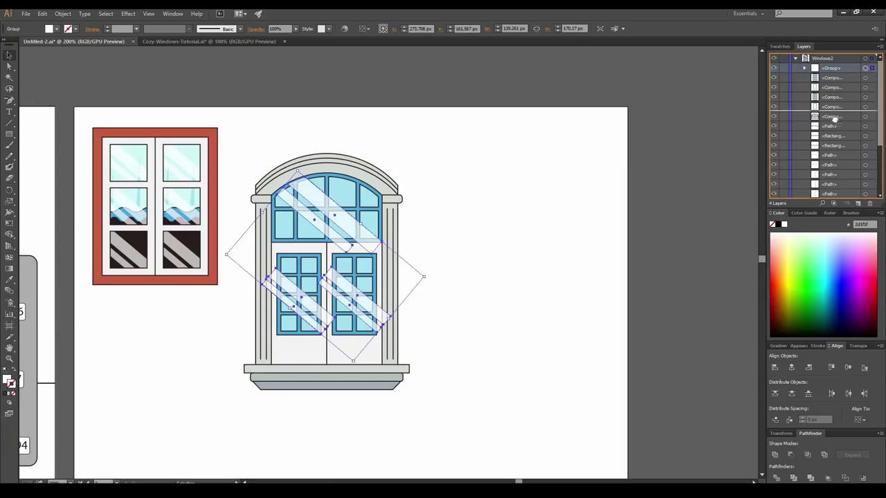
# Move the reflection group down in the Window2 layer, behind the barred frames and jambs.
pyautogui.moveTo(835, 119); pyautogui.dragTo(835, 118)
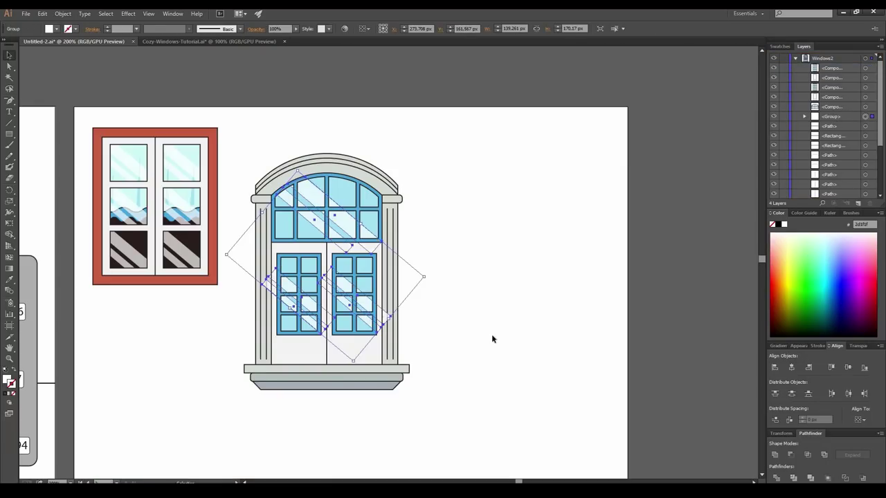
pyautogui.click(492, 337)
pyautogui.click(865, 116)
pyautogui.moveTo(840, 117); pyautogui.dragTo(833, 183)
pyautogui.click(489, 311)
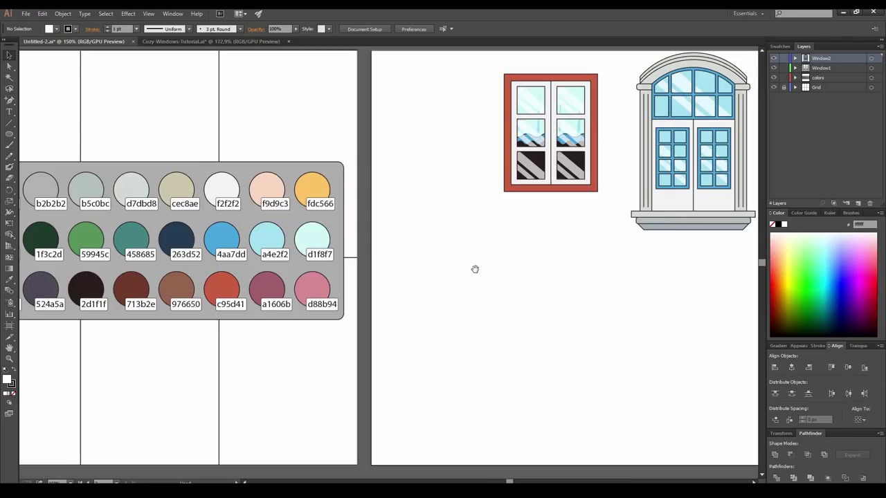
# Create a new layer named Window3 and draw a 110 by 150 px rectangle on the empty area below the finished windows.
pyautogui.moveTo(475, 267); pyautogui.dragTo(404, 275)
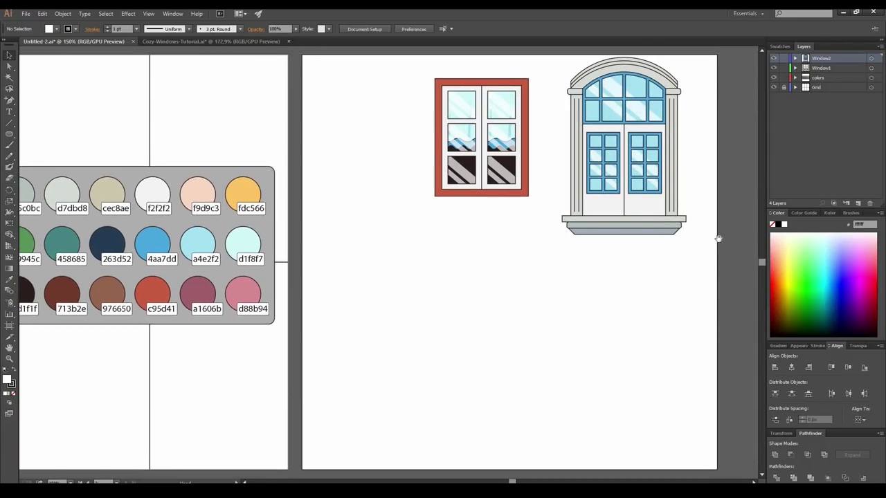
pyautogui.click(857, 205)
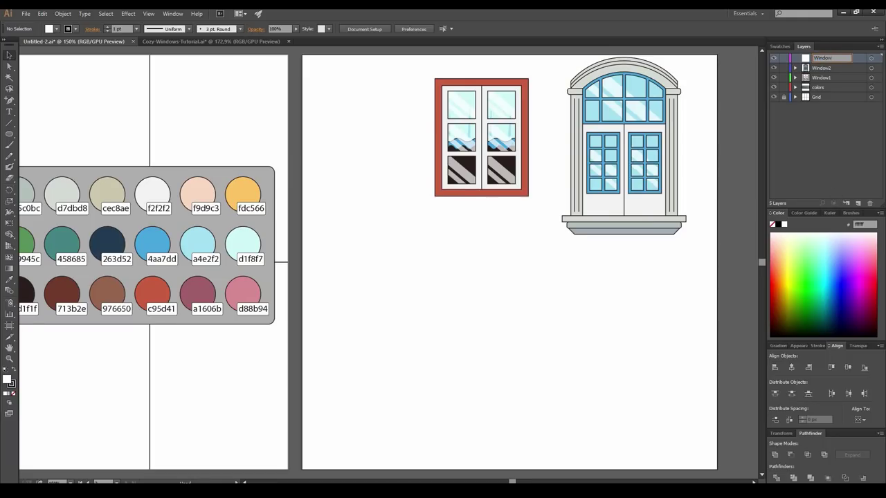
pyautogui.moveTo(9, 139); pyautogui.dragTo(42, 133)
pyautogui.click(355, 263)
pyautogui.write('110')
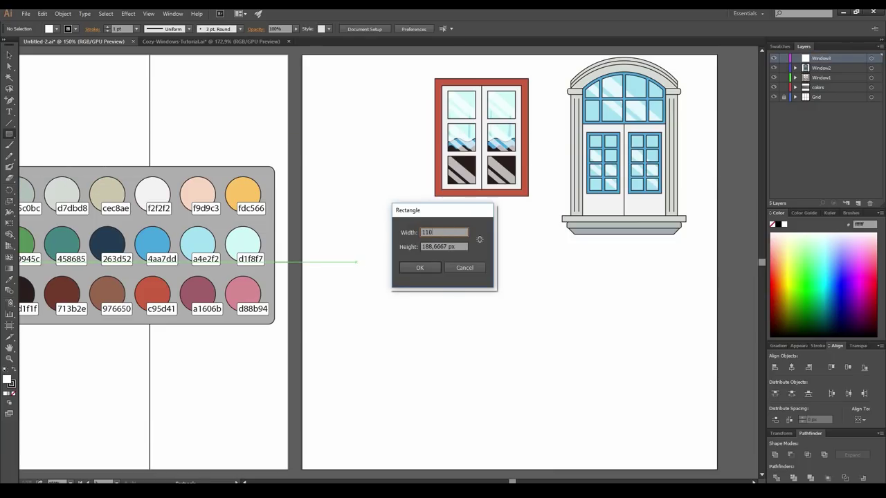
pyautogui.press('Tab')
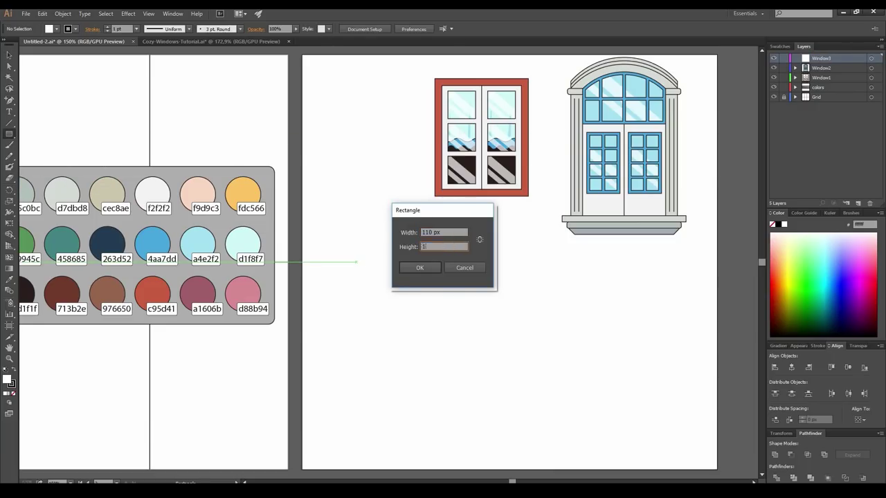
pyautogui.write('150')
pyautogui.press('Return')
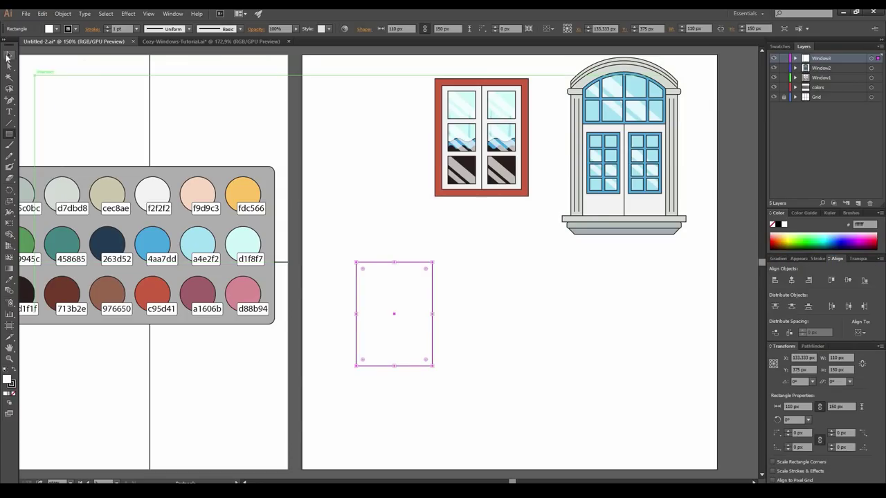
# Stretch the rectangle downward to a height of about 267 px and fill it with the teal 458685.
pyautogui.moveTo(394, 366); pyautogui.dragTo(398, 446)
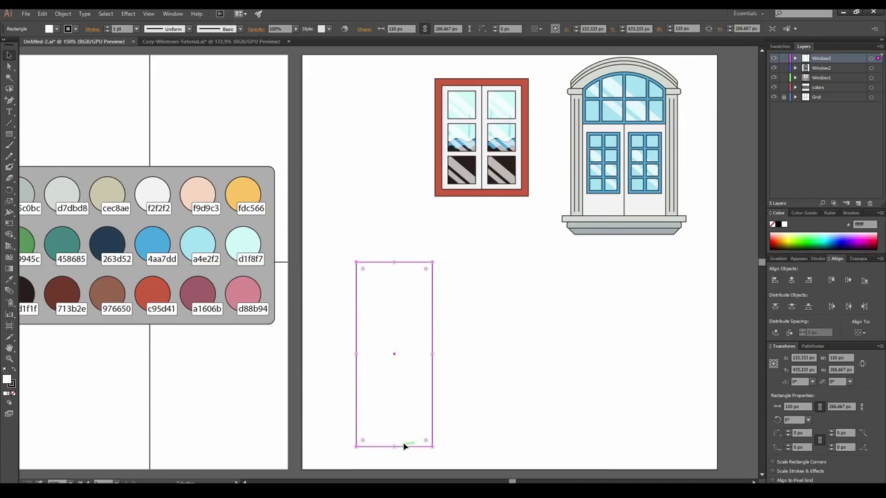
pyautogui.press('i')
pyautogui.click(67, 251)
# Draw a circle 110 px in diameter above the teal rectangle.
pyautogui.moveTo(11, 134); pyautogui.dragTo(38, 159)
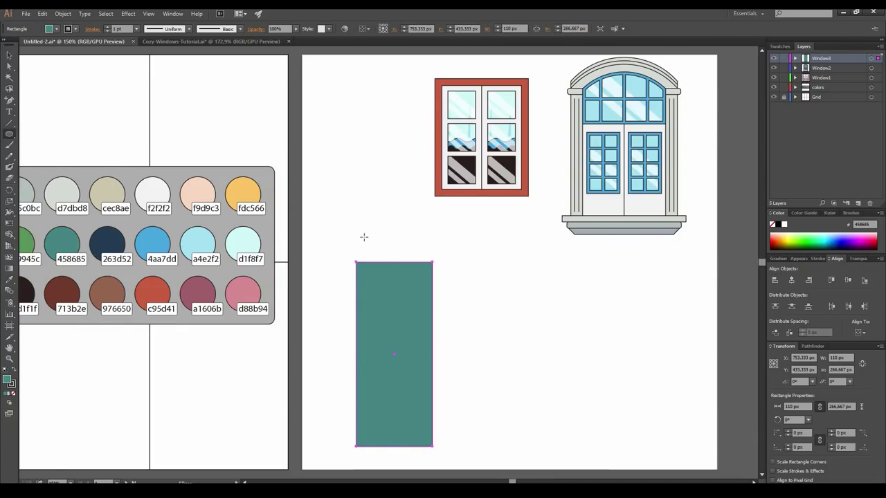
pyautogui.click(364, 237)
pyautogui.write('110')
pyautogui.press('Tab')
pyautogui.write('1')
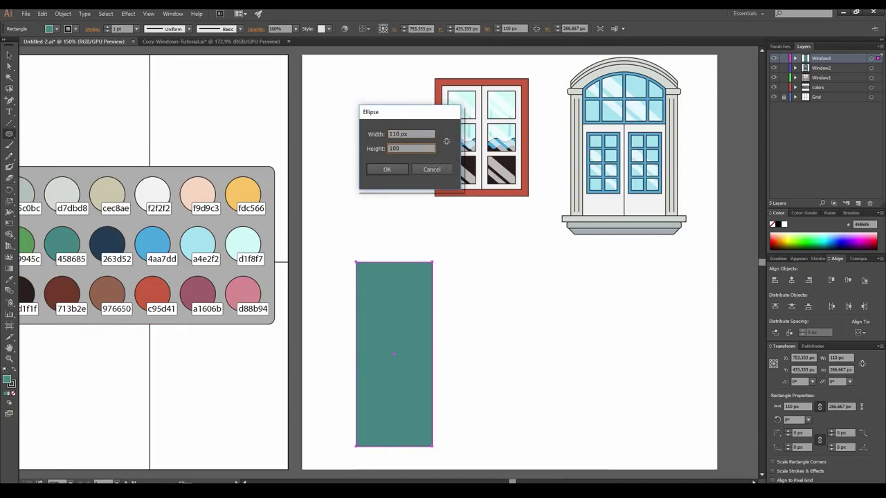
pyautogui.press('Return')
# Remove the circle's fill and align the circle exactly with the rectangle's sides, its center on the rectangle's upper edge.
pyautogui.click(8, 57)
pyautogui.moveTo(355, 263); pyautogui.dragTo(611, 310)
pyautogui.moveTo(501, 374); pyautogui.dragTo(451, 285)
pyautogui.moveTo(339, 257); pyautogui.dragTo(96, 308)
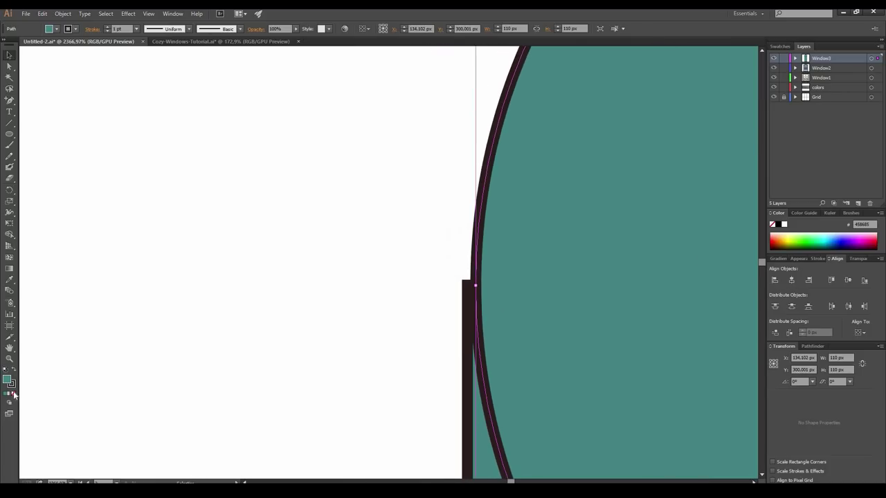
pyautogui.press('/')
pyautogui.moveTo(478, 250); pyautogui.dragTo(387, 235)
# Unite the circle and the rectangle into a single round-arched shape.
pyautogui.moveTo(245, 228); pyautogui.dragTo(519, 358)
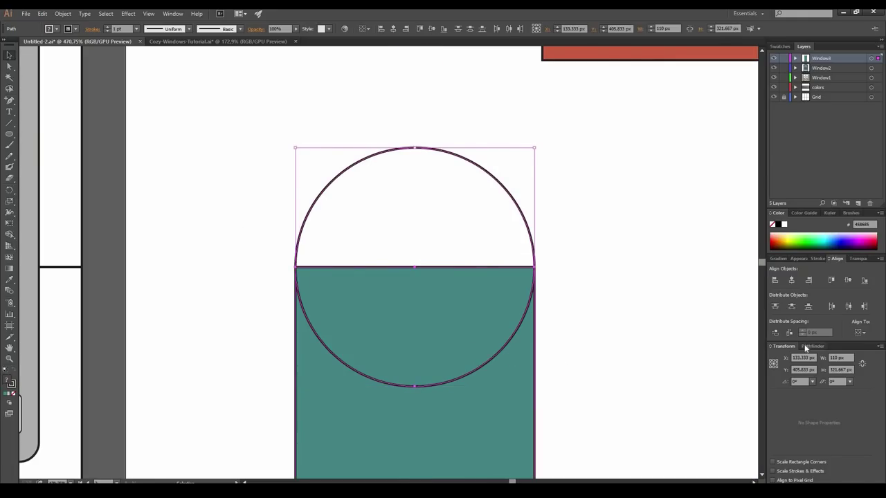
pyautogui.click(812, 346)
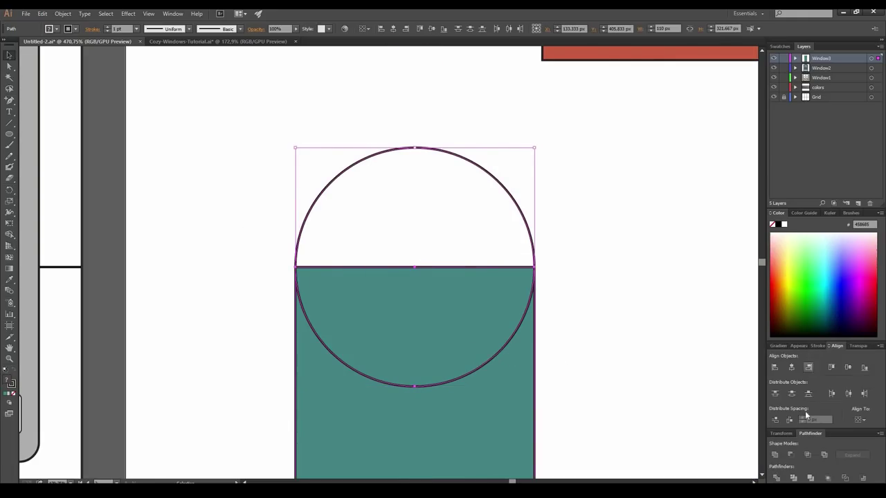
pyautogui.click(775, 455)
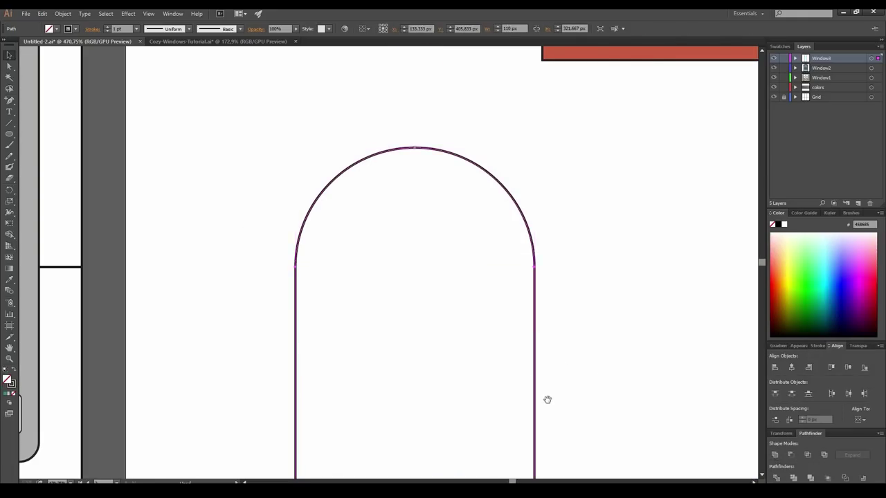
# Fill the round-arched shape with the light gray f2f2f2 from the palette.
pyautogui.scroll(-4, 554, 405)
pyautogui.click(64, 196)
pyautogui.click(26, 200)
pyautogui.press('v')
pyautogui.press('i')
pyautogui.click(164, 152)
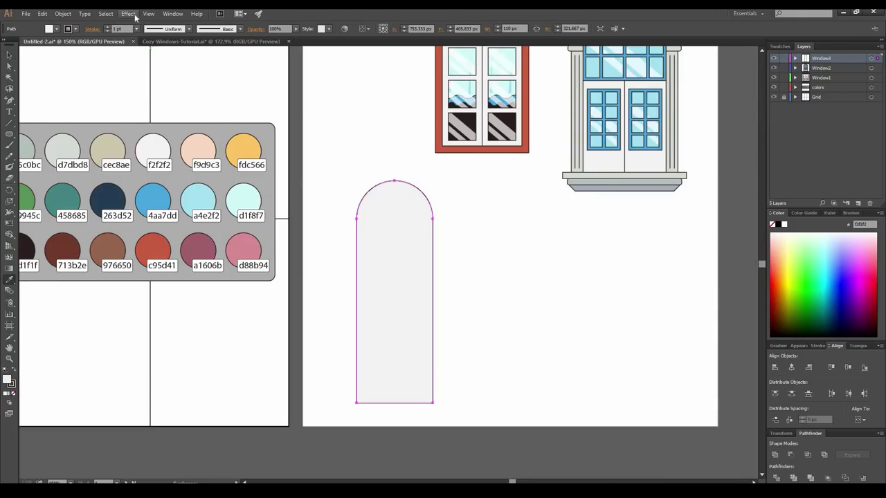
# Open the Offset Path effect for the round-arched shape.
pyautogui.click(129, 14)
pyautogui.moveTo(161, 96)
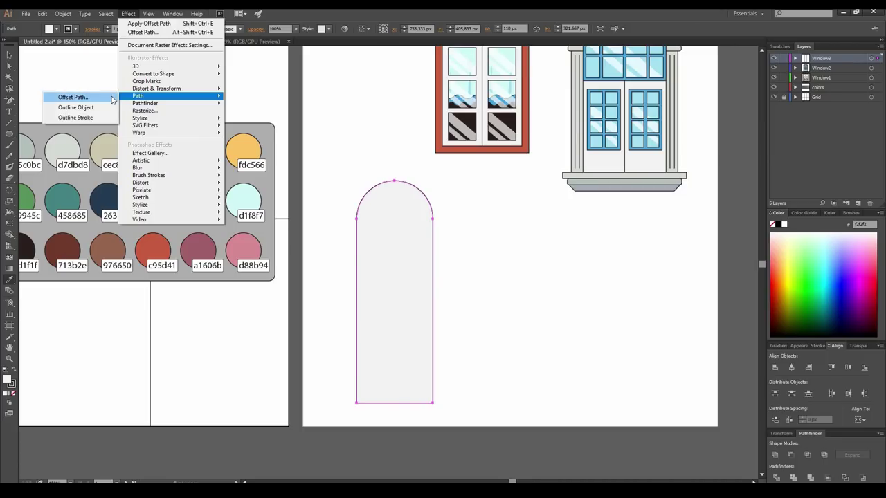
# Apply a -4 px Offset Path effect to the arched window shape and expand its appearance.
pyautogui.click(75, 97)
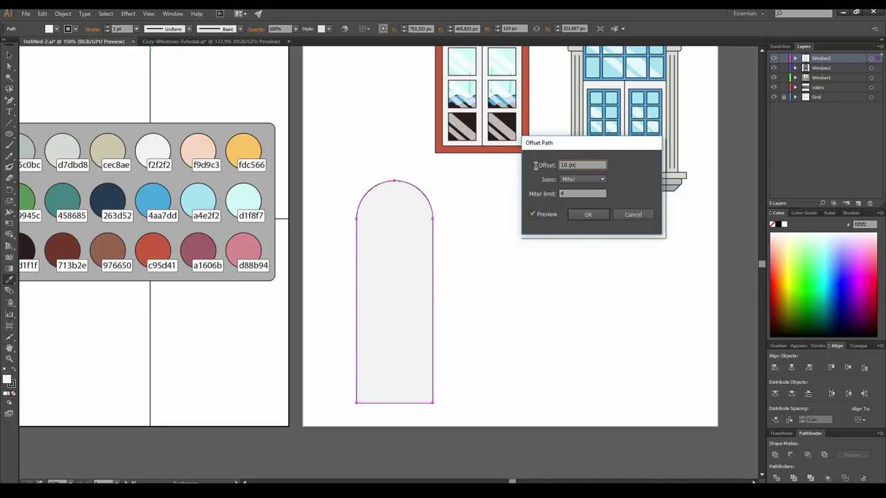
pyautogui.write('-4')
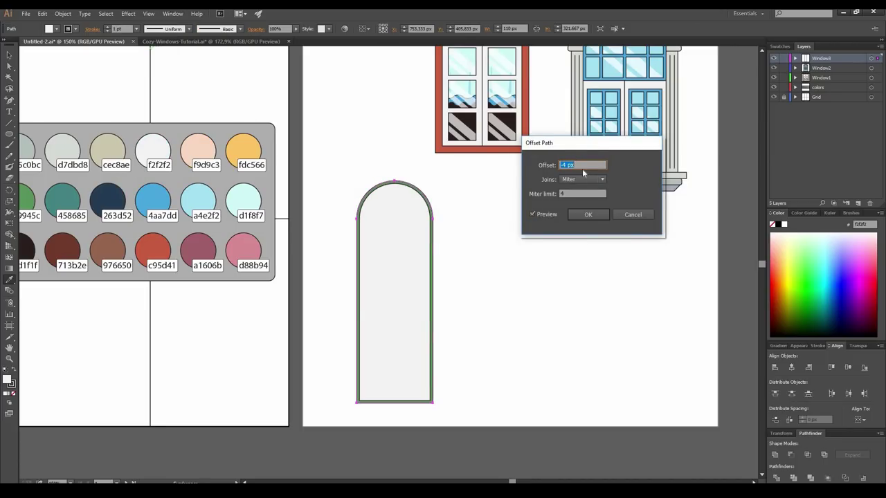
pyautogui.click(587, 215)
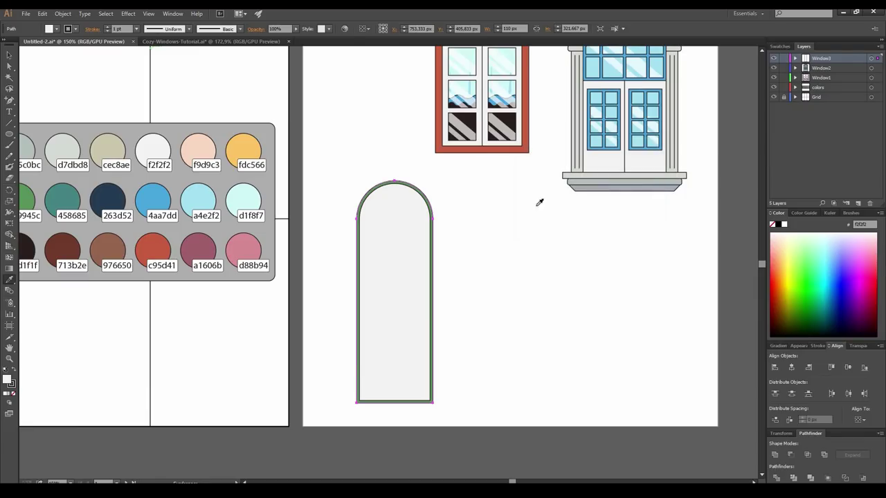
pyautogui.click(63, 16)
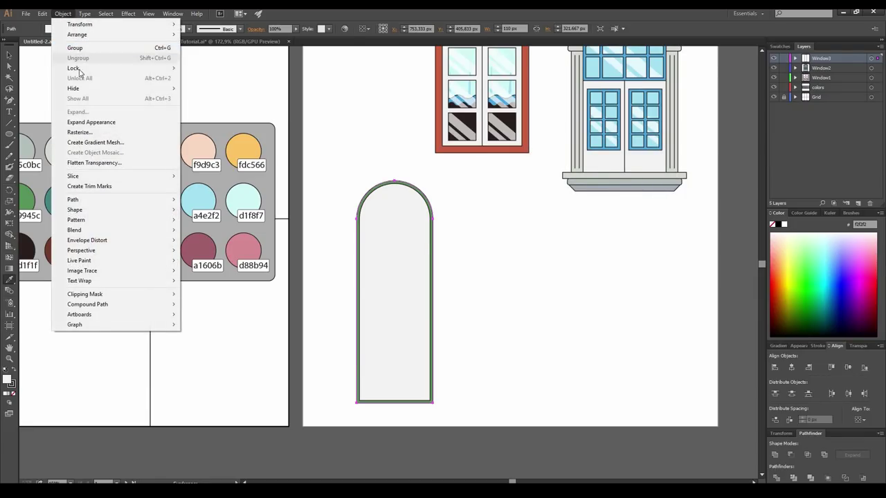
pyautogui.click(92, 123)
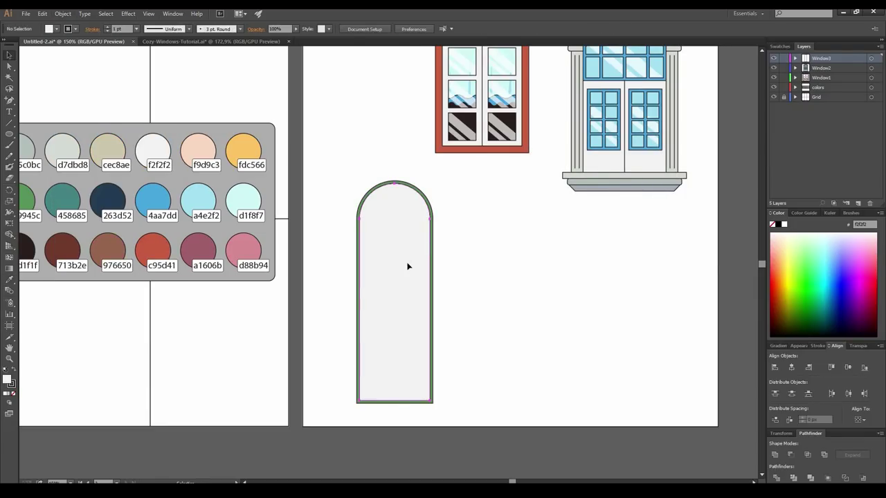
pyautogui.press('v')
# Ungroup the expanded offset result in the Window3 layer and delete its path that has no fill.
pyautogui.click(795, 58)
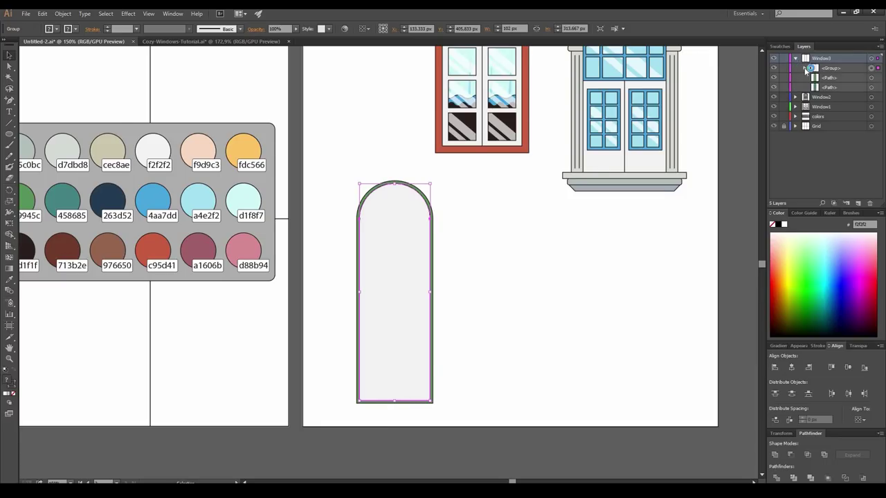
pyautogui.click(803, 68)
pyautogui.moveTo(804, 47); pyautogui.dragTo(490, 182)
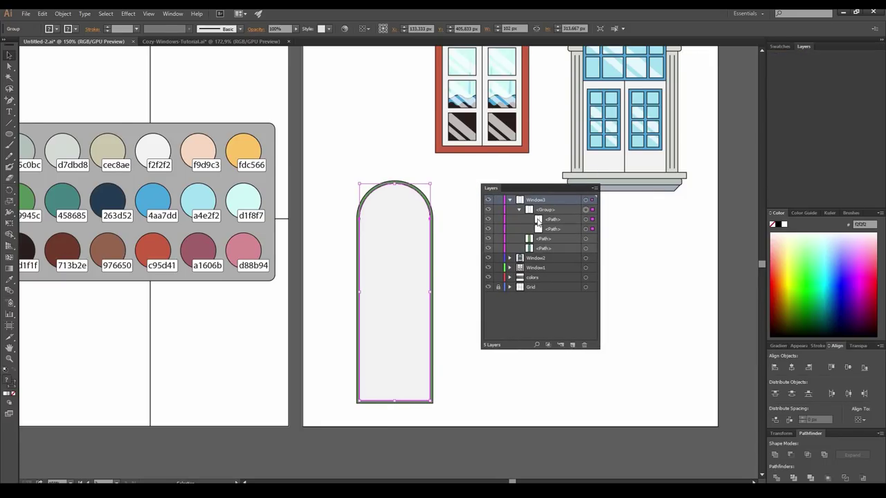
pyautogui.click(578, 219)
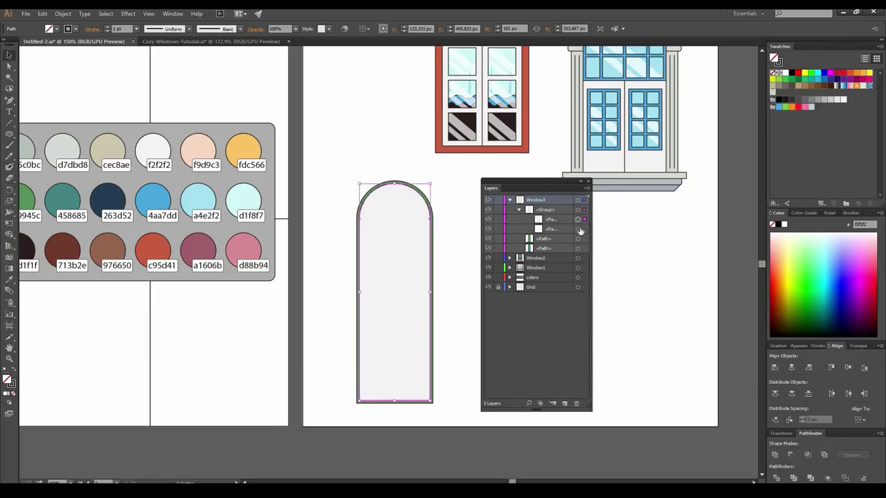
pyautogui.click(578, 229)
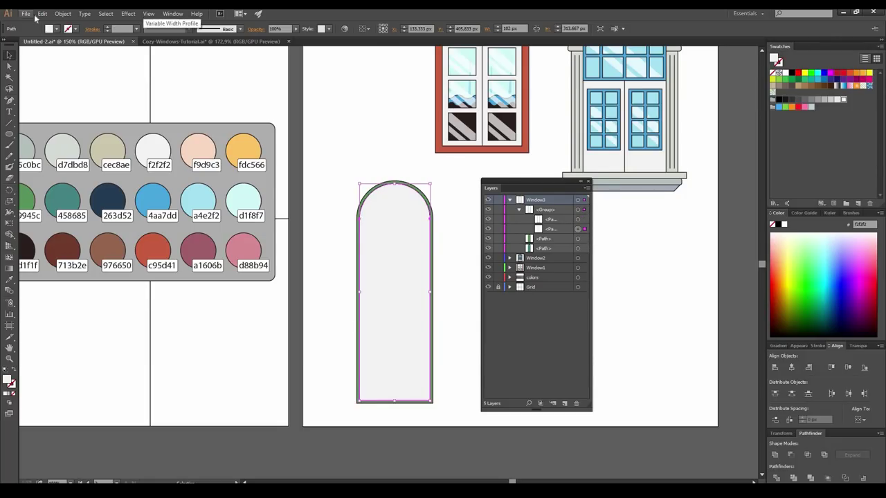
pyautogui.click(578, 209)
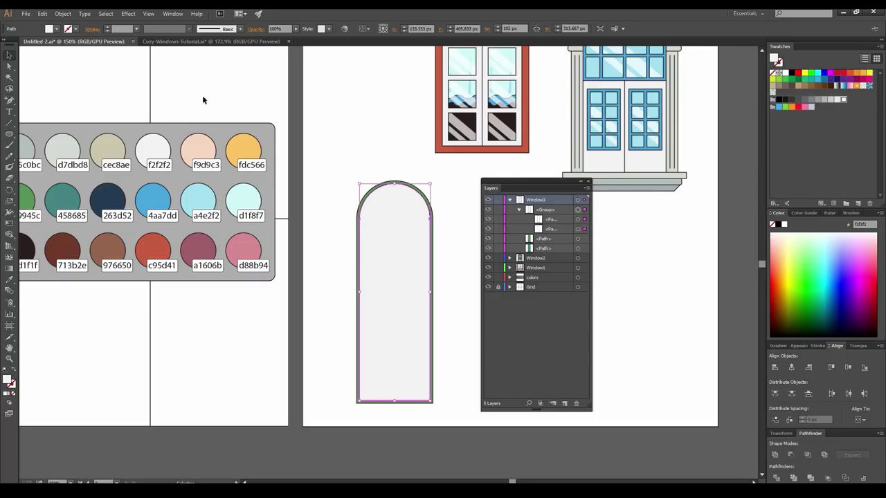
pyautogui.click(56, 15)
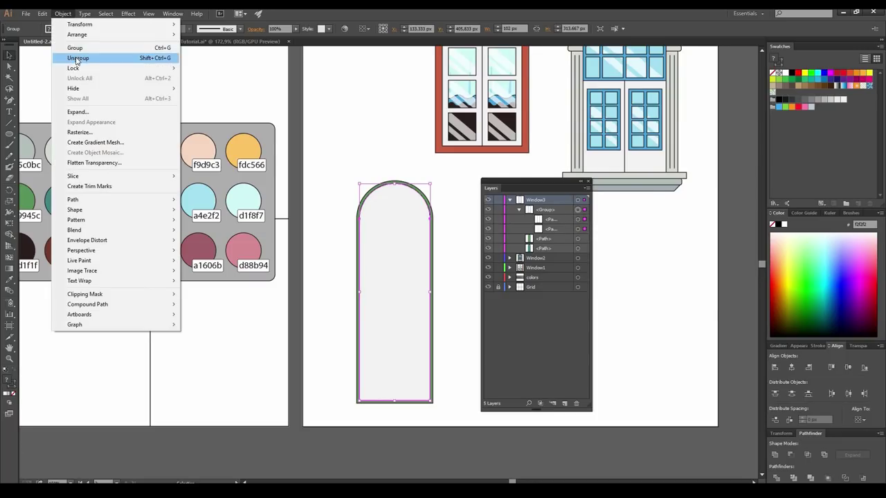
pyautogui.click(76, 58)
pyautogui.click(389, 142)
pyautogui.click(578, 210)
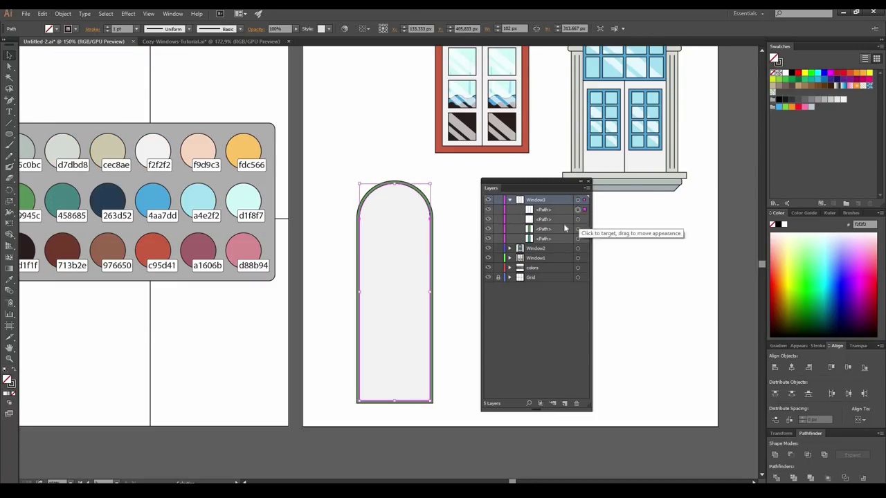
pyautogui.press('Delete')
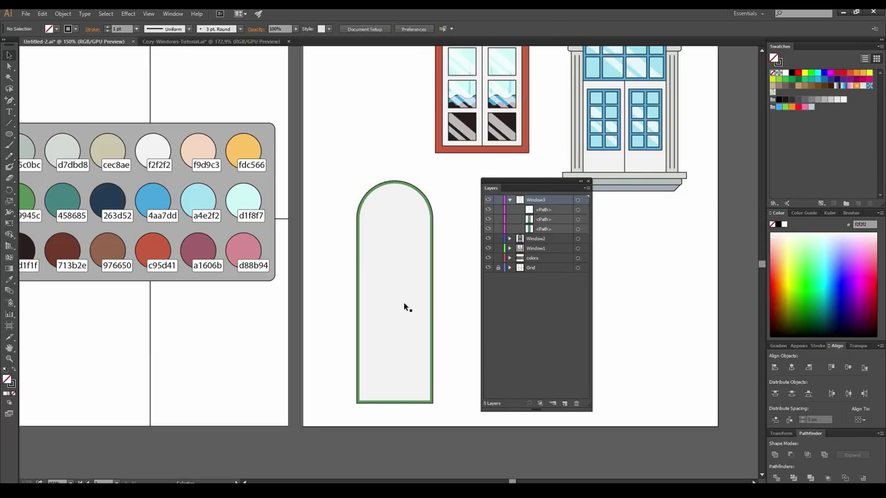
# Apply the f2f2f2 palette swatch's fill and outline to the inner arch.
pyautogui.click(403, 303)
pyautogui.press('i')
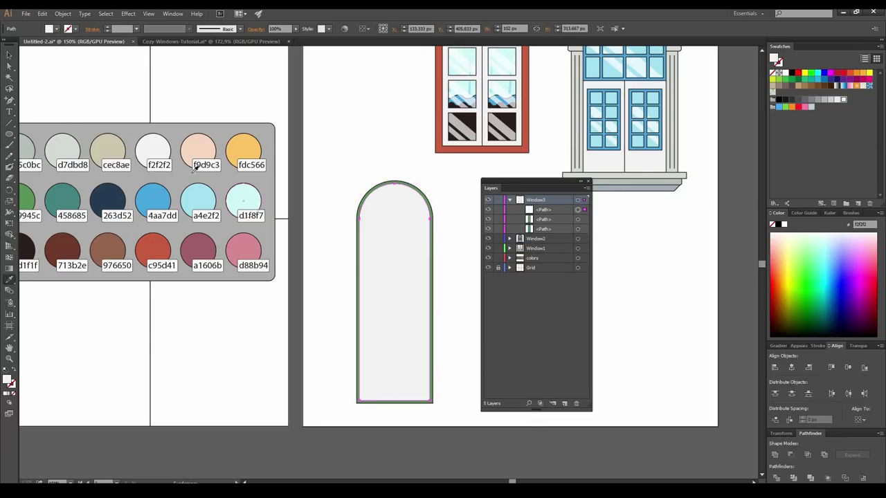
pyautogui.click(157, 148)
pyautogui.press('v')
pyautogui.moveTo(562, 181); pyautogui.dragTo(800, 48)
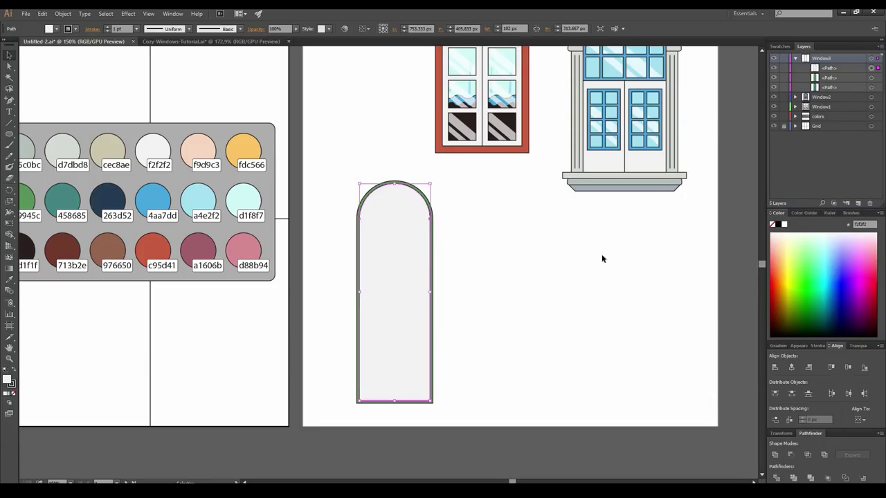
# Paste a copy of the inner arch in front and subtract it from the outer arch to cut out the frame.
pyautogui.hotkey('ctrl', 'f')
pyautogui.keyDown('shift'); pyautogui.click(432, 213); pyautogui.keyUp('shift')
pyautogui.click(791, 456)
# Create an expanded -10 px offset of the inner arch and fill it with palette color c95d41.
pyautogui.click(128, 13)
pyautogui.moveTo(138, 95)
pyautogui.click(73, 97)
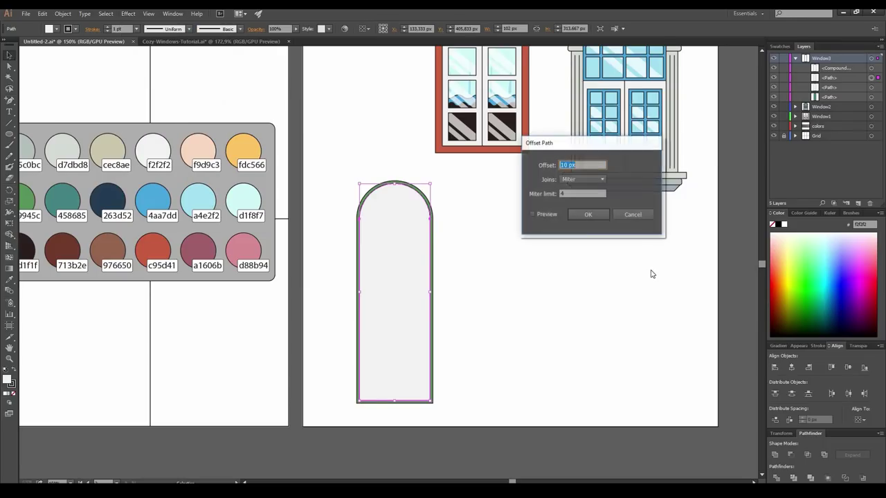
pyautogui.write('-10')
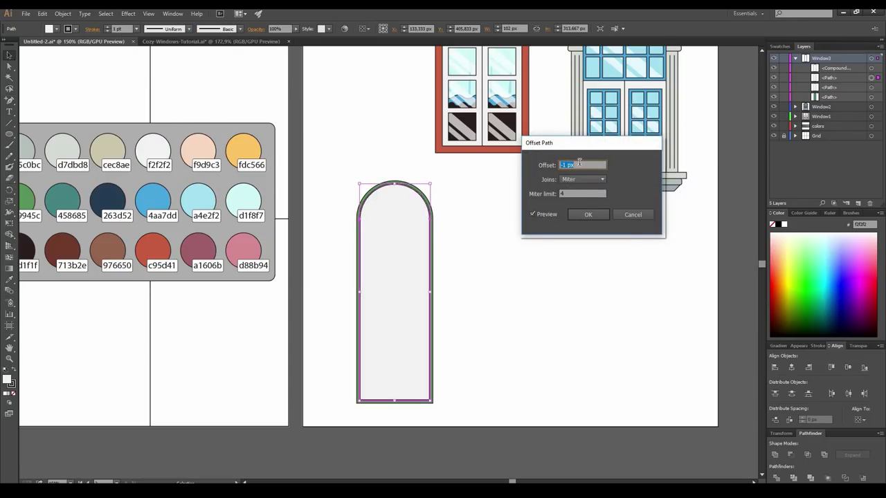
pyautogui.press('Return')
pyautogui.click(63, 13)
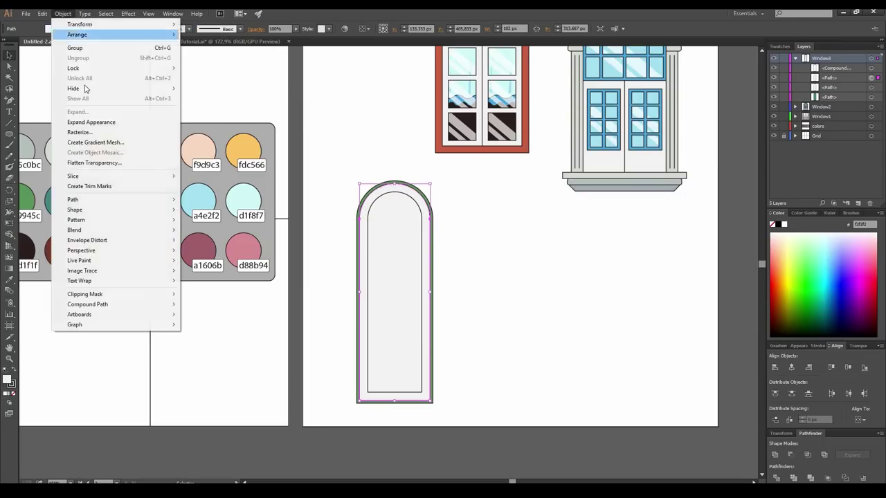
pyautogui.click(108, 125)
pyautogui.press('i')
pyautogui.click(153, 248)
# Divide the red arch with a horizontal line about 209 px long just below its curve and ungroup the pieces.
pyautogui.press('\\')
pyautogui.moveTo(341, 229); pyautogui.dragTo(483, 221)
pyautogui.press('v')
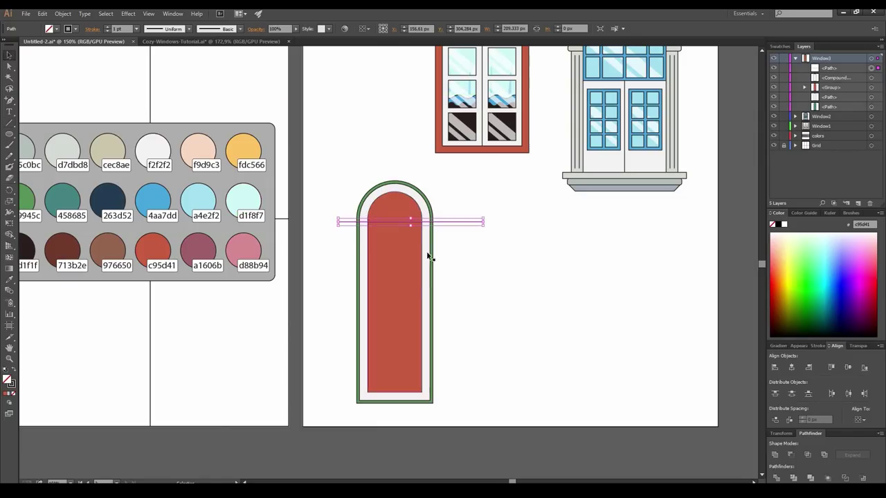
pyautogui.keyDown('shift'); pyautogui.click(402, 210); pyautogui.keyUp('shift')
pyautogui.click(777, 478)
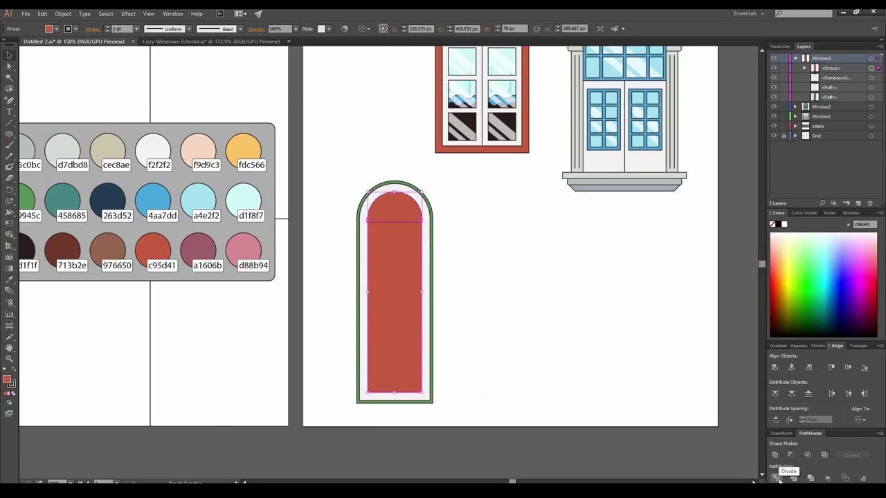
pyautogui.click(63, 14)
pyautogui.click(79, 58)
# Shorten the lower red piece from both ends to about 122 px high, leaving a narrow gap beneath the arched piece.
pyautogui.click(412, 290)
pyautogui.moveTo(397, 218); pyautogui.dragTo(396, 235)
pyautogui.moveTo(397, 393); pyautogui.dragTo(398, 317)
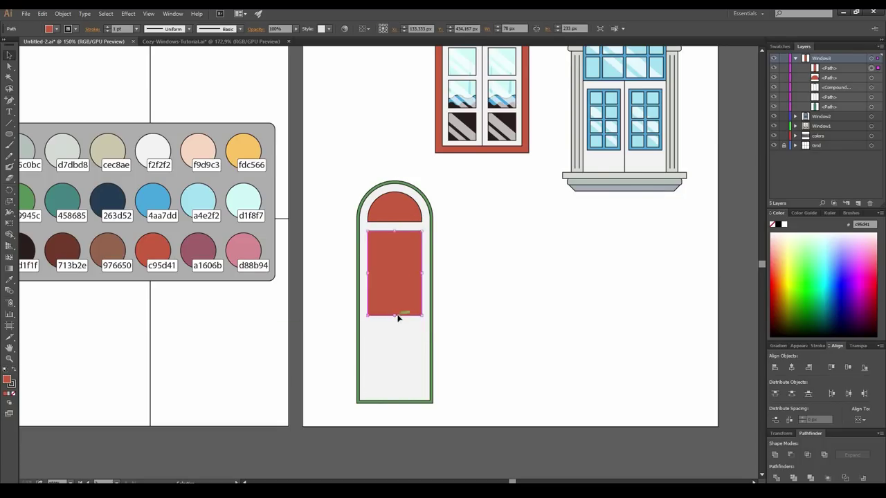
# Subtract both red pieces from the white panel to cut the pane openings.
pyautogui.keyDown('shift'); pyautogui.click(393, 214); pyautogui.keyUp('shift')
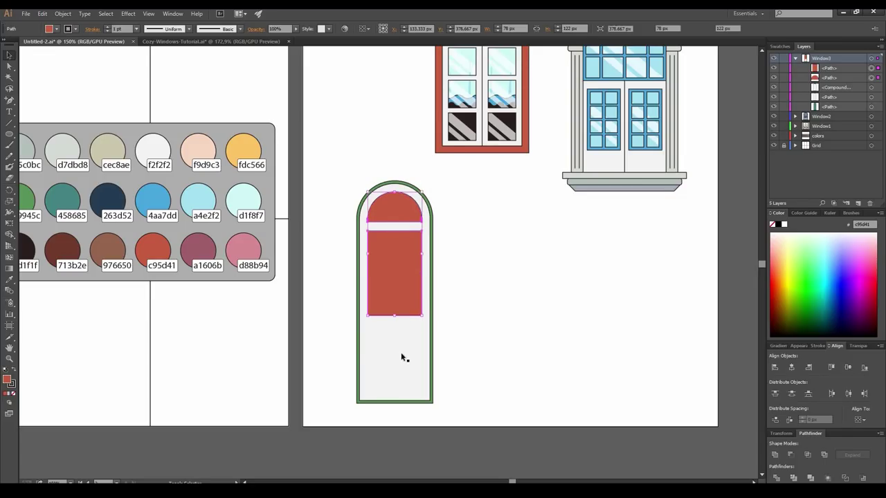
pyautogui.keyDown('shift'); pyautogui.click(399, 352); pyautogui.keyUp('shift')
pyautogui.click(791, 455)
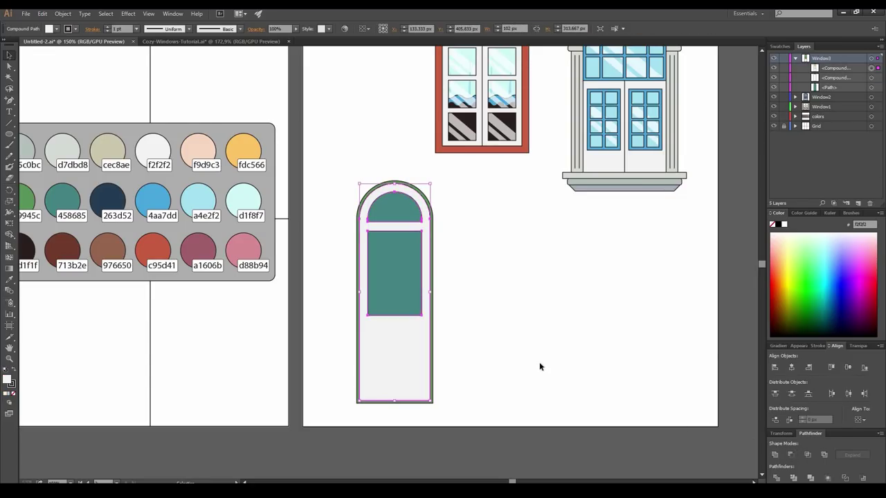
pyautogui.click(531, 365)
# Draw a vertical bar about 8 px wide and 206 px tall over the openings and center it horizontally on the panel.
pyautogui.moveTo(10, 136); pyautogui.dragTo(49, 132)
pyautogui.moveTo(388, 187); pyautogui.dragTo(395, 330)
pyautogui.keyDown('shift'); pyautogui.click(410, 351); pyautogui.keyUp('shift')
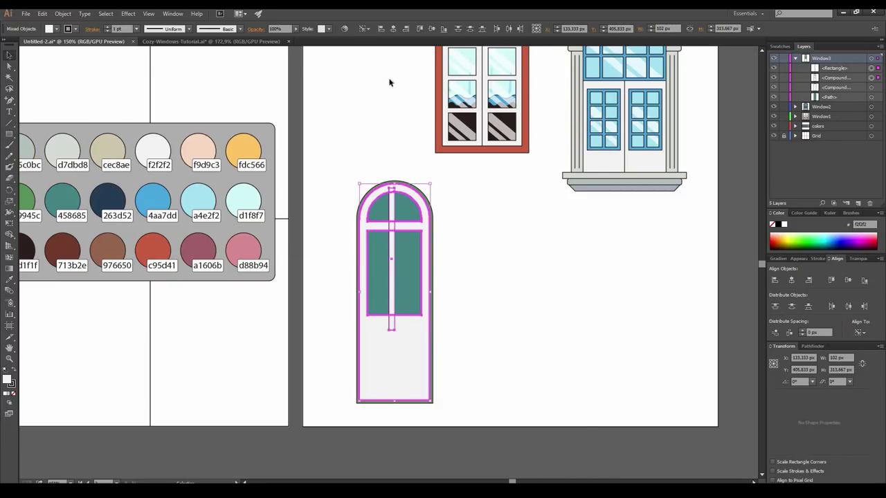
pyautogui.click(393, 29)
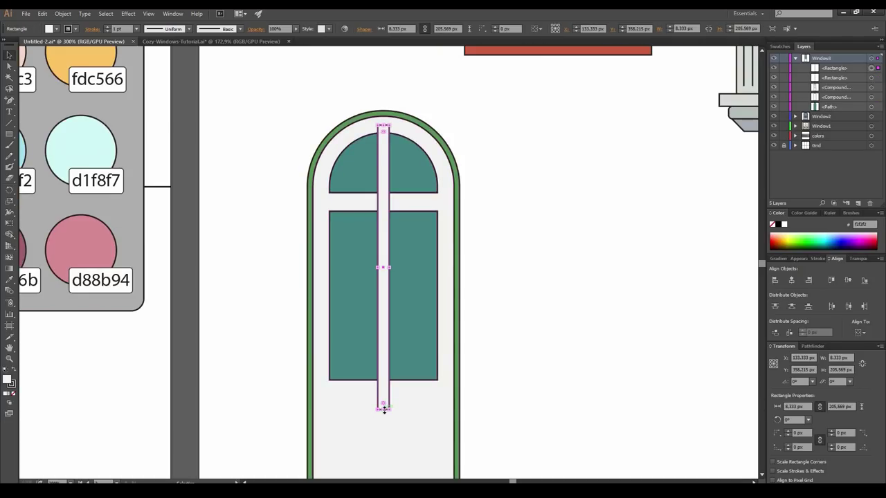
# Shorten a copy of the vertical bar to about 55 px and rotate copies of it into two diagonal bars across the arched opening.
pyautogui.moveTo(384, 409); pyautogui.dragTo(547, 209)
pyautogui.click(9, 190)
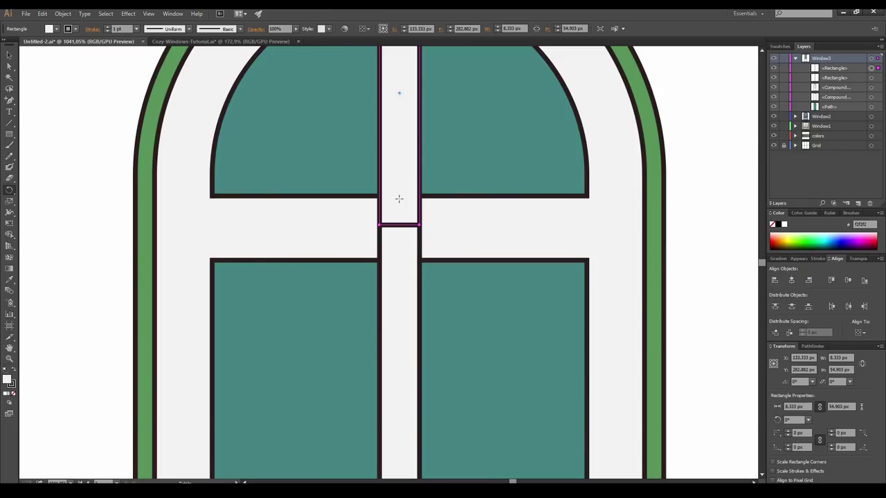
pyautogui.moveTo(427, 184); pyautogui.dragTo(371, 194)
pyautogui.moveTo(391, 245); pyautogui.dragTo(378, 342)
pyautogui.moveTo(398, 116); pyautogui.dragTo(539, 140)
pyautogui.moveTo(408, 380); pyautogui.dragTo(380, 227)
pyautogui.scroll(-2, 389, 253)
# Duplicate the vertical bar in place, shorten it to about 86 px and rotate it into a horizontal bar across the lower opening.
pyautogui.click(10, 58)
pyautogui.click(374, 270)
pyautogui.hotkey('ctrl', 'c')
pyautogui.hotkey('ctrl', 'f')
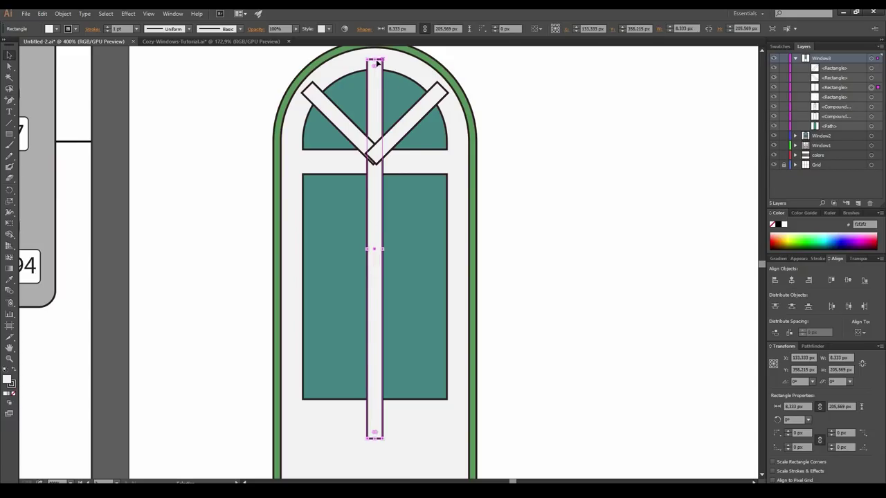
pyautogui.moveTo(374, 63); pyautogui.dragTo(374, 280)
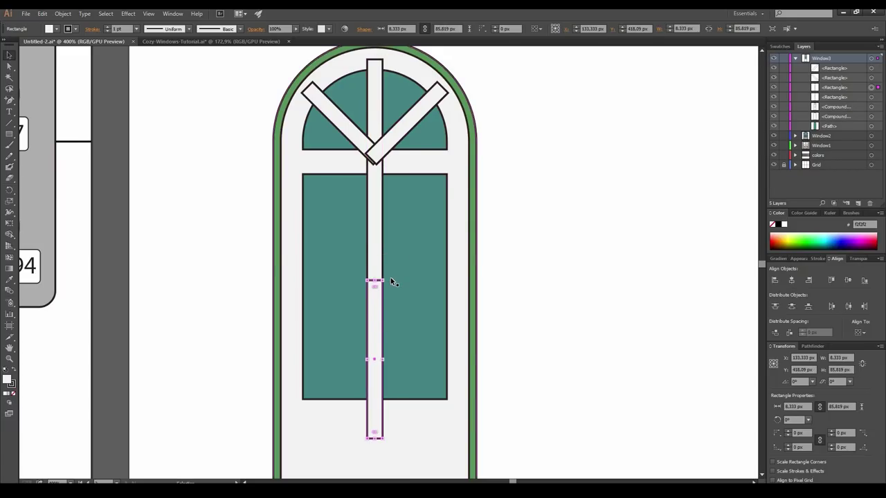
pyautogui.moveTo(427, 348); pyautogui.dragTo(416, 272)
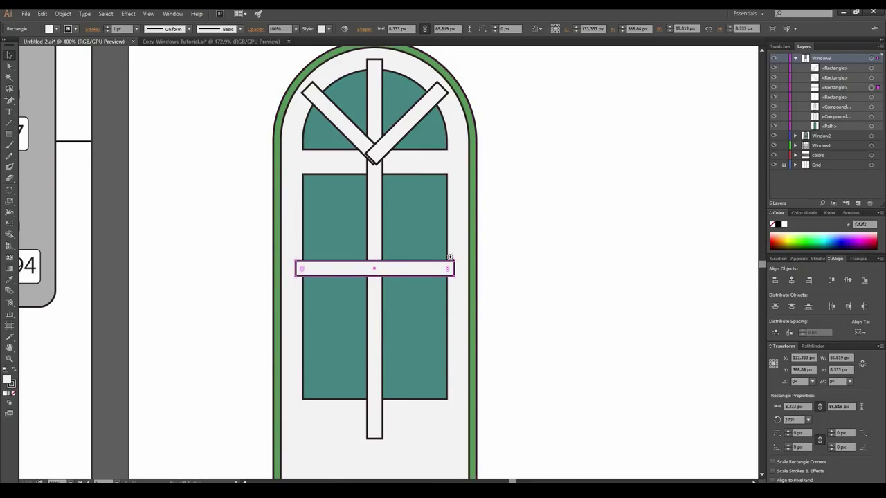
# Unite the vertical, horizontal and diagonal bars with the white window panel.
pyautogui.scroll(-3, 447, 252)
pyautogui.keyDown('shift'); pyautogui.click(400, 236); pyautogui.keyUp('shift')
pyautogui.keyDown('shift'); pyautogui.click(415, 182); pyautogui.keyUp('shift')
pyautogui.keyDown('shift'); pyautogui.click(380, 176); pyautogui.keyUp('shift')
pyautogui.keyDown('shift'); pyautogui.click(393, 412); pyautogui.keyUp('shift')
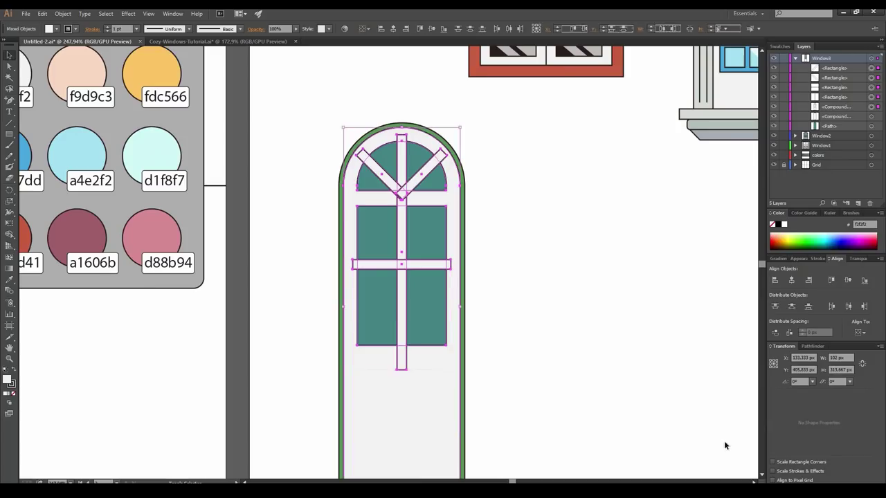
pyautogui.click(813, 348)
pyautogui.click(776, 455)
pyautogui.scroll(-3, 535, 355)
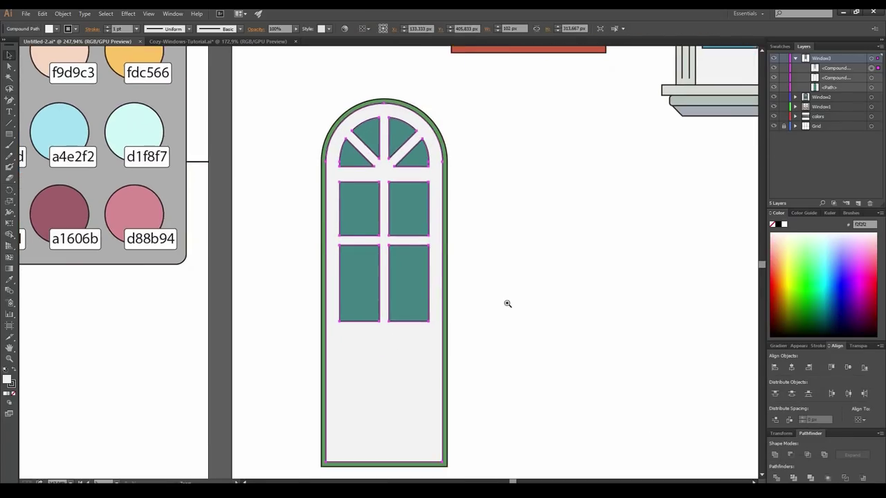
# Add semi-transparent white diagonal reflection stripes across the teal glass behind the window bars.
pyautogui.doubleClick(441, 149)
pyautogui.click(440, 146)
pyautogui.moveTo(395, 263); pyautogui.dragTo(508, 289)
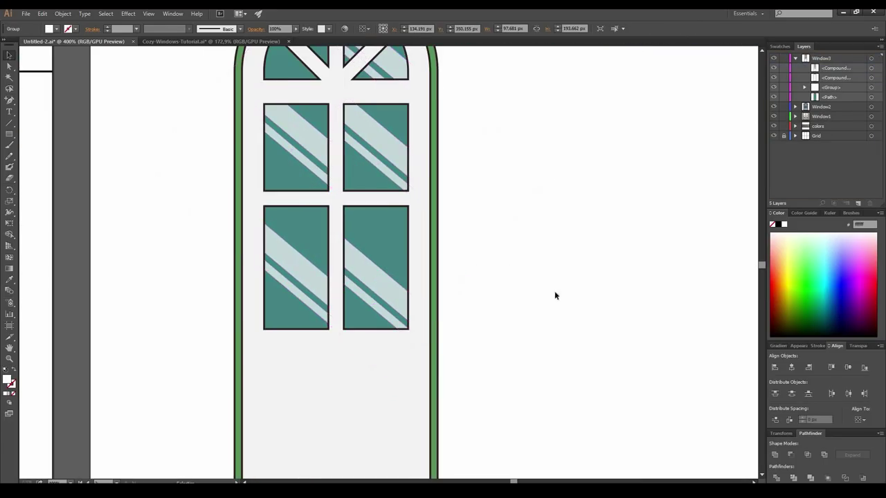
pyautogui.click(554, 292)
pyautogui.moveTo(492, 247); pyautogui.dragTo(461, 269)
pyautogui.moveTo(478, 243); pyautogui.dragTo(413, 251)
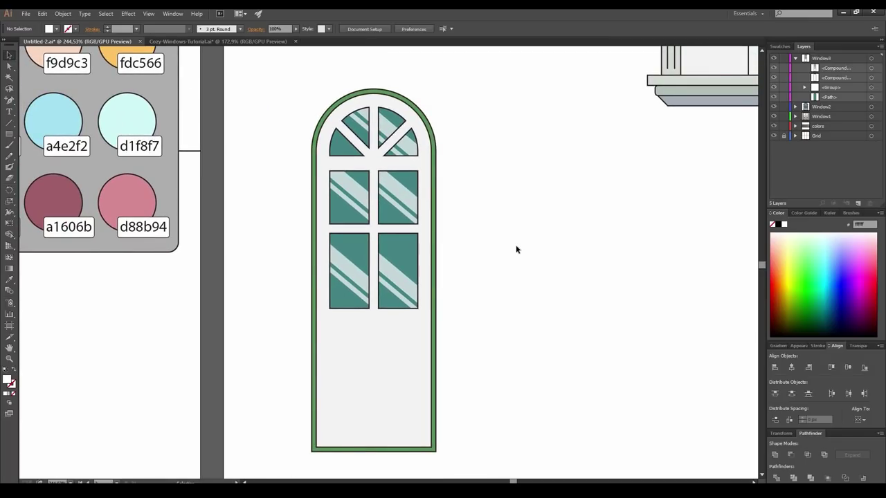
# Draw a rectangle about 13 × 38 px beside the arched window and apply palette color d7dbd8 to it.
pyautogui.moveTo(346, 316); pyautogui.dragTo(357, 344)
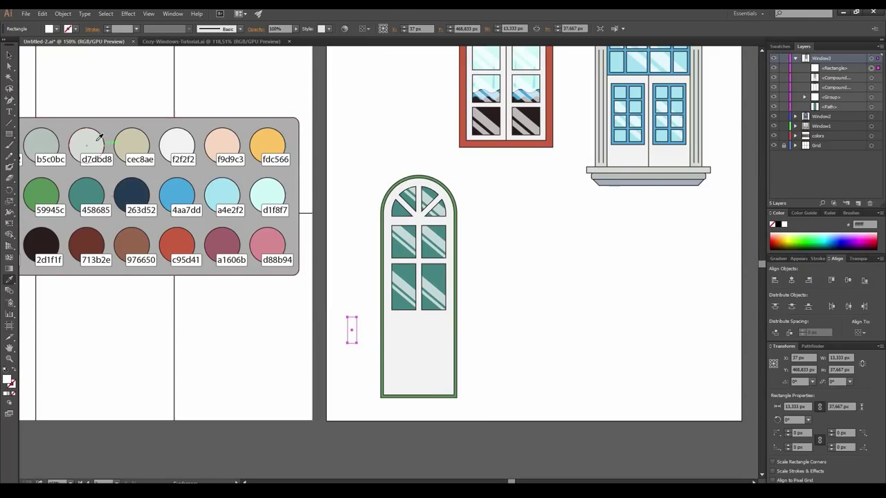
pyautogui.click(96, 140)
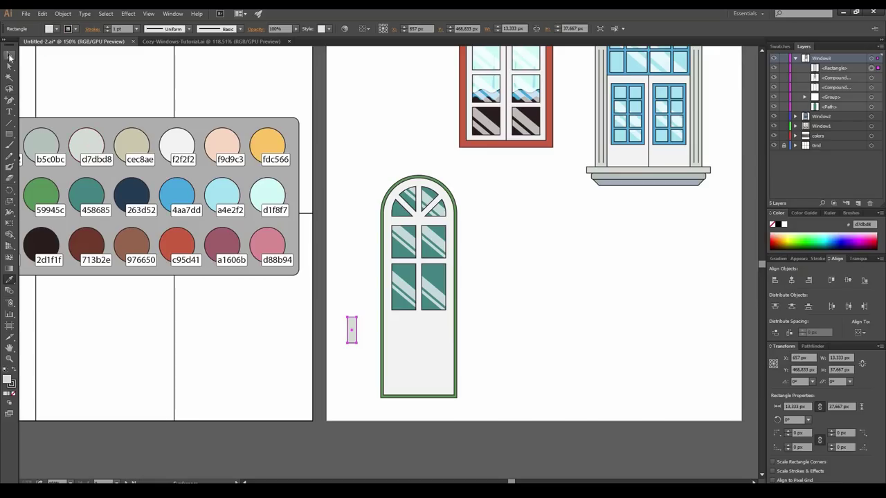
# Reshape the small rectangle into a tapered baluster half with a narrow upper end and a fully rounded lower end.
pyautogui.click(9, 66)
pyautogui.moveTo(367, 343); pyautogui.dragTo(535, 339)
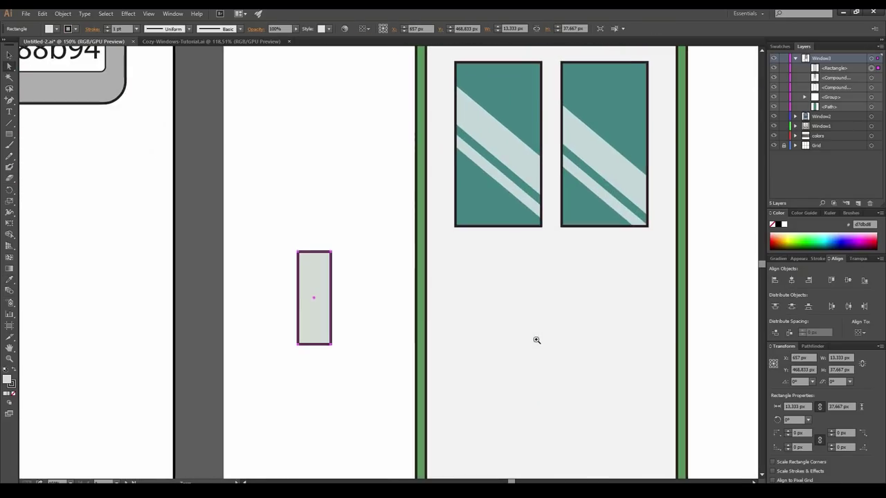
pyautogui.moveTo(347, 360); pyautogui.dragTo(272, 335)
pyautogui.moveTo(325, 337)
pyautogui.mouseDown()
pyautogui.moveTo(300, 275)
pyautogui.moveTo(352, 261)
pyautogui.moveTo(326, 229)
pyautogui.moveTo(269, 214)
pyautogui.mouseUp()
pyautogui.click(9, 201)
# Add a rounded cap about 10 × 3 px across the narrow end of the baluster half.
pyautogui.scroll(2, 292, 245)
pyautogui.press('m')
pyautogui.moveTo(287, 243); pyautogui.dragTo(346, 257)
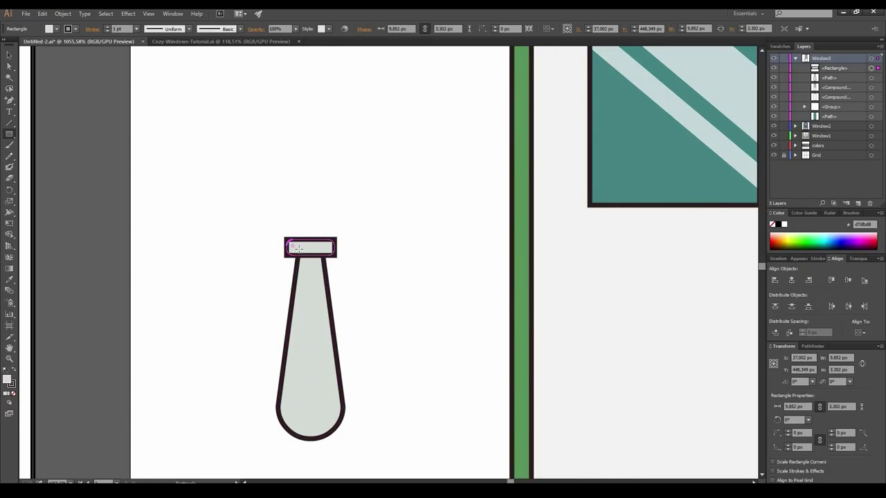
# Create a vertically mirrored copy of the baluster half with its cap and place it directly below the original.
pyautogui.moveTo(290, 128); pyautogui.dragTo(405, 266)
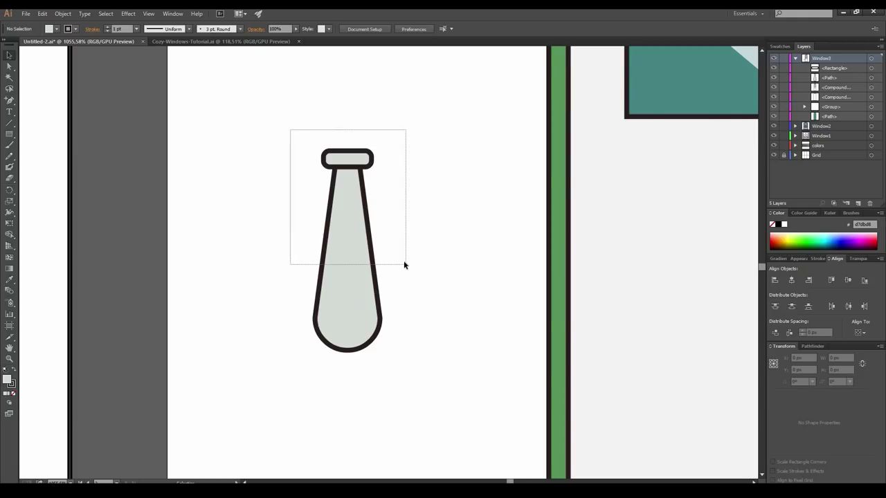
pyautogui.rightClick(345, 271)
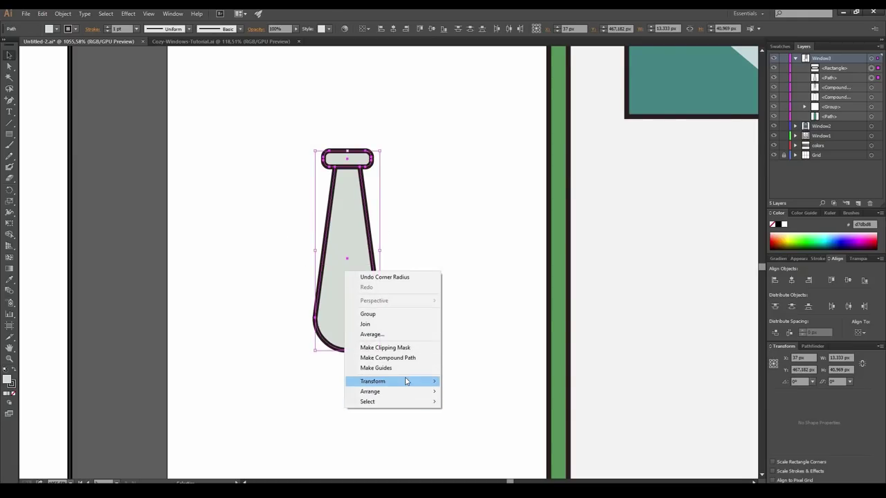
pyautogui.moveTo(348, 381)
pyautogui.click(241, 415)
pyautogui.click(408, 306)
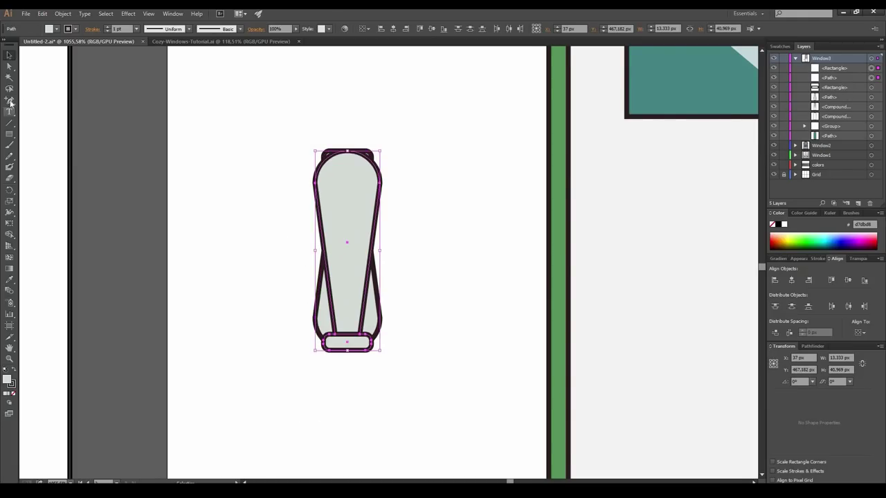
pyautogui.moveTo(355, 188)
pyautogui.mouseDown()
pyautogui.moveTo(346, 96)
pyautogui.moveTo(350, 314)
pyautogui.moveTo(352, 304)
pyautogui.mouseUp()
# Draw a small connecting rectangle between the two baluster halves and unite all the parts into one shape.
pyautogui.press('m')
pyautogui.moveTo(328, 243); pyautogui.dragTo(365, 296)
pyautogui.press('v')
pyautogui.hotkey('ctrl', '-')
pyautogui.moveTo(308, 91)
pyautogui.mouseDown()
pyautogui.moveTo(433, 397)
pyautogui.moveTo(434, 436)
pyautogui.mouseUp()
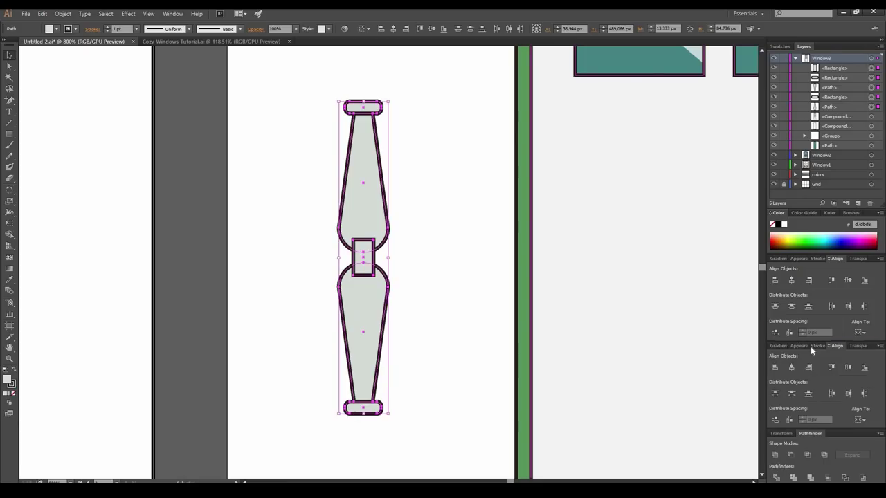
pyautogui.click(811, 346)
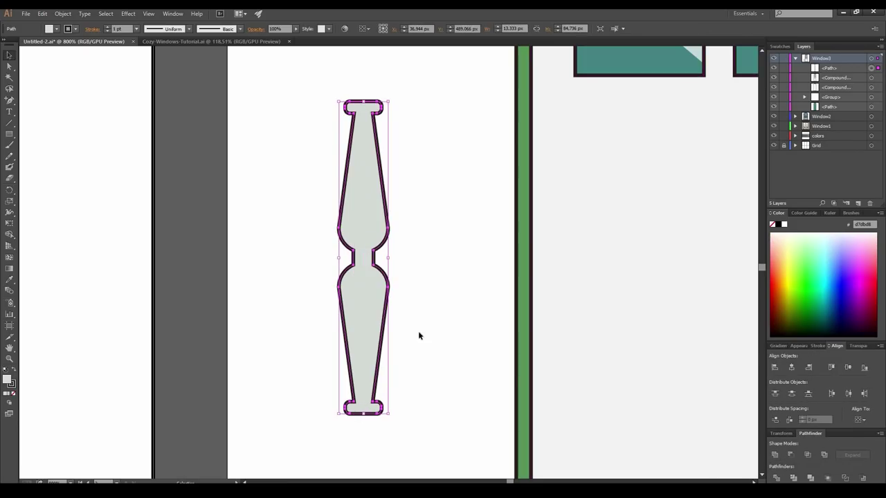
# Duplicate the baluster sideways and repeat the copy at equal spacing to make a row of seven.
pyautogui.scroll(-5, 488, 297)
pyautogui.moveTo(446, 275); pyautogui.dragTo(486, 276)
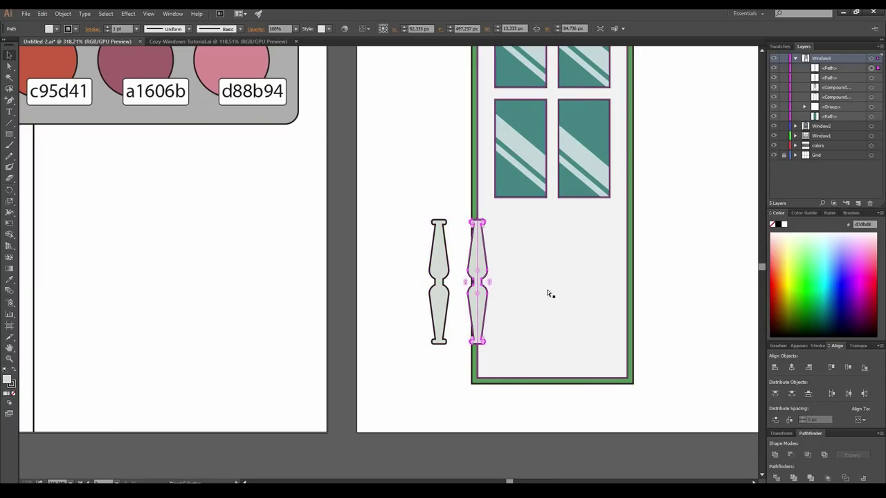
pyautogui.hotkey('ctrl', 'd')
pyautogui.hotkey('ctrl', 'd')
pyautogui.hotkey('ctrl', 'd')
pyautogui.hotkey('ctrl', 'd')
pyautogui.hotkey('ctrl', 'd')
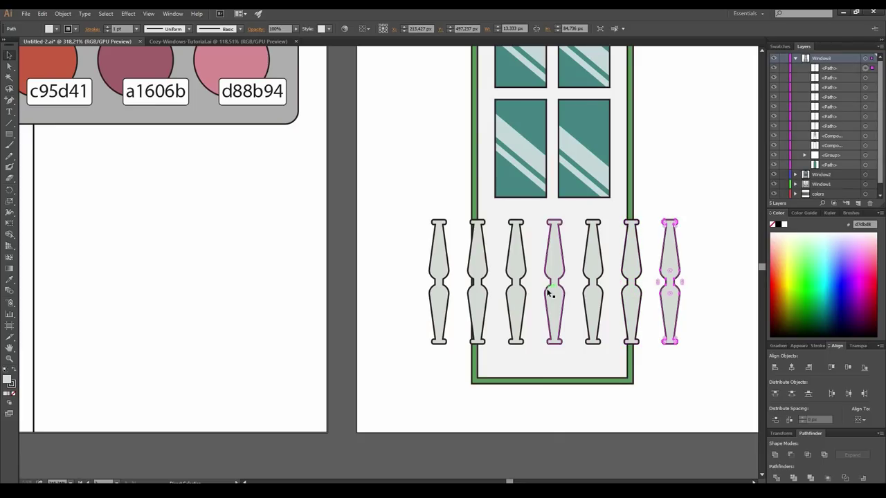
# Draw a horizontal rail about 186 px wide along the tops of the balusters and copy it to their lower ends.
pyautogui.moveTo(564, 303); pyautogui.dragTo(513, 312)
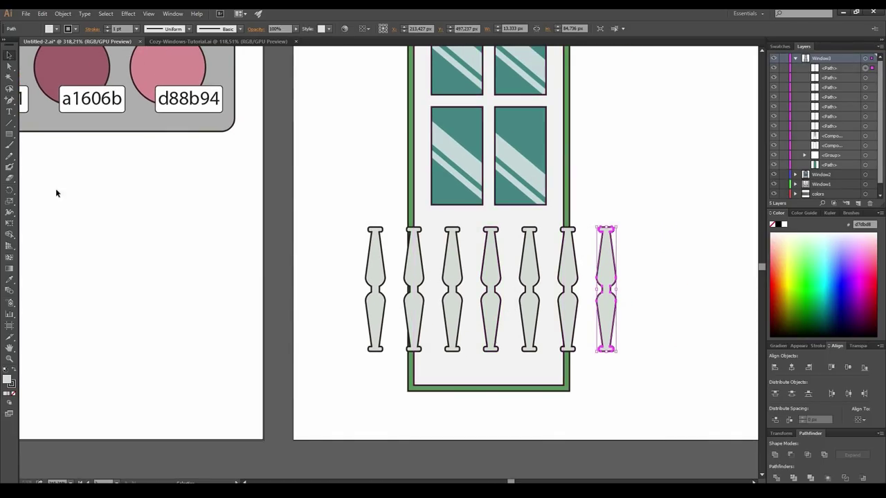
pyautogui.click(9, 134)
pyautogui.moveTo(360, 216); pyautogui.dragTo(625, 226)
pyautogui.scroll(5, 370, 229)
pyautogui.scroll(-5, 330, 131)
pyautogui.press('v')
pyautogui.moveTo(587, 145); pyautogui.dragTo(589, 312)
# Draw a slightly narrower rectangle under the lower rail as the balcony's base ledge.
pyautogui.press('m')
pyautogui.moveTo(330, 316); pyautogui.dragTo(650, 328)
pyautogui.scroll(-1, 596, 441)
# Center the balusters, both rails and the base ledge horizontally on the white window panel.
pyautogui.keyDown('shift'); pyautogui.click(583, 434); pyautogui.keyUp('shift')
pyautogui.keyDown('shift'); pyautogui.click(596, 387); pyautogui.keyUp('shift')
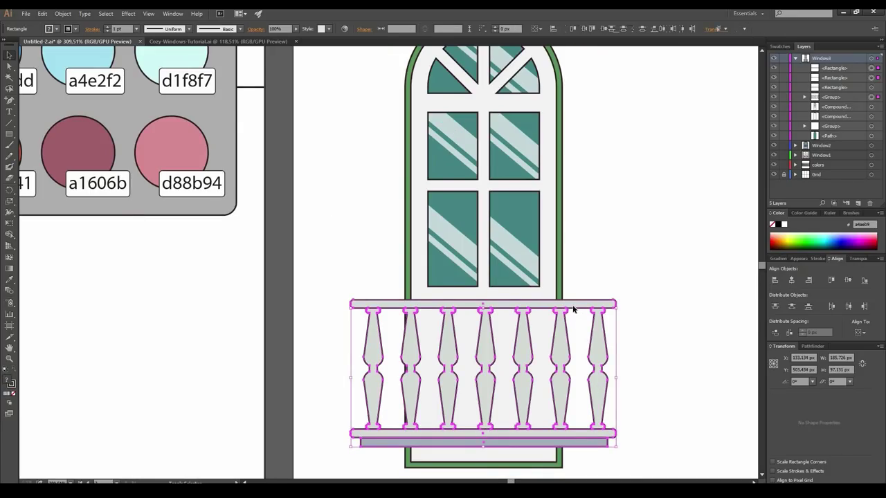
pyautogui.keyDown('shift'); pyautogui.click(572, 308); pyautogui.keyUp('shift')
pyautogui.keyDown('shift'); pyautogui.click(548, 278); pyautogui.keyUp('shift')
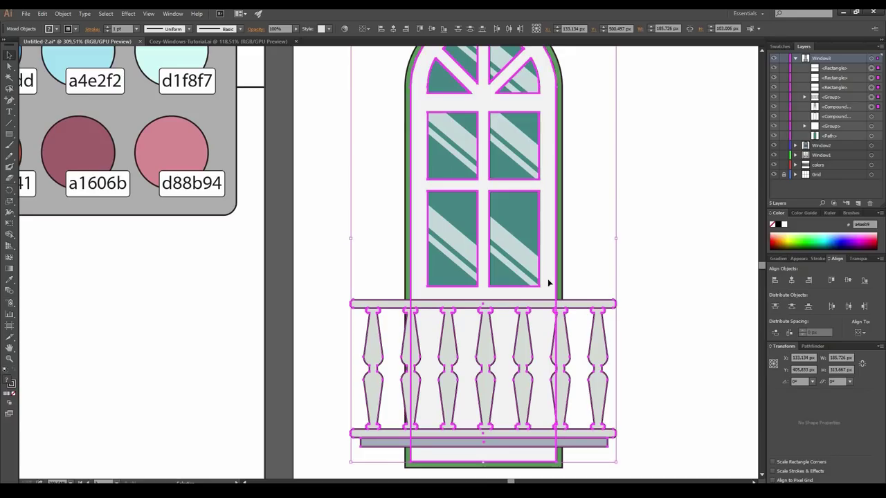
pyautogui.click(548, 283)
pyautogui.click(393, 29)
# Raise the bottom edges of the green frame and white panel to the balcony's lower rail.
pyautogui.moveTo(566, 395); pyautogui.dragTo(354, 372)
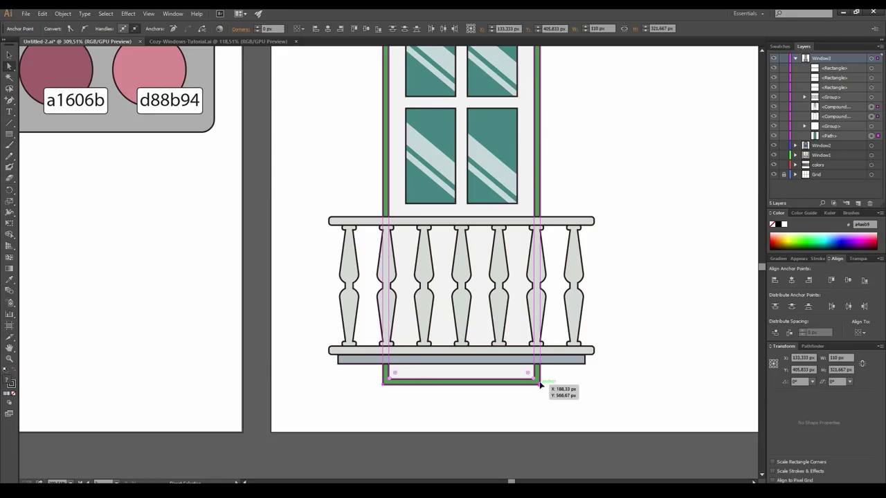
pyautogui.moveTo(541, 385); pyautogui.dragTo(542, 346)
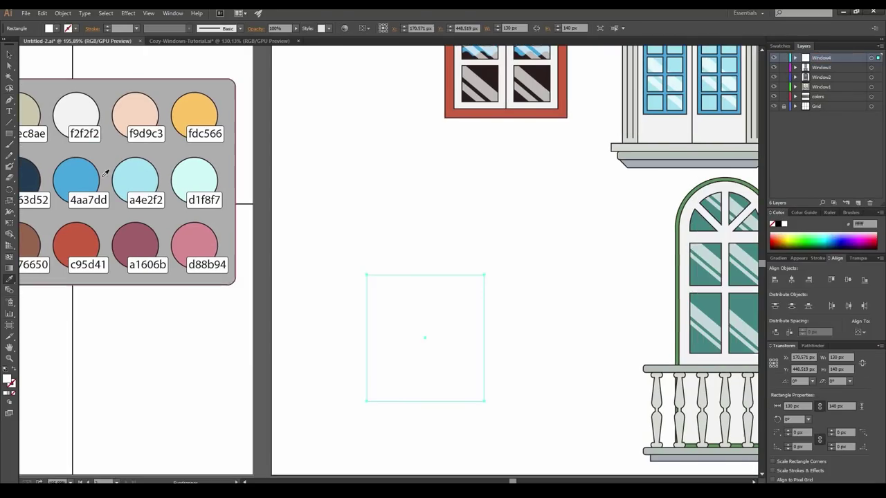
# Color the 130 × 140 px rectangle with a4e2f2 and unite it with a 130 px circle centered on its top edge.
pyautogui.click(142, 177)
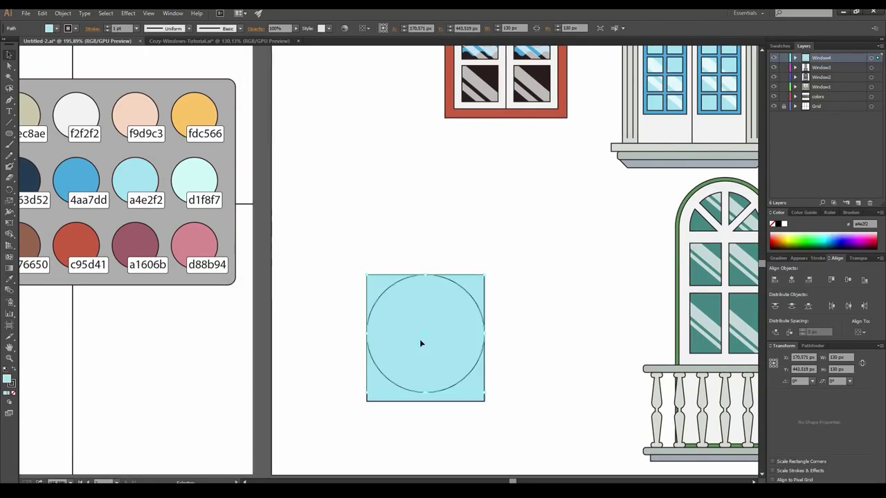
pyautogui.moveTo(420, 341); pyautogui.dragTo(420, 282)
pyautogui.click(525, 343)
pyautogui.moveTo(369, 270); pyautogui.dragTo(368, 268)
pyautogui.click(813, 345)
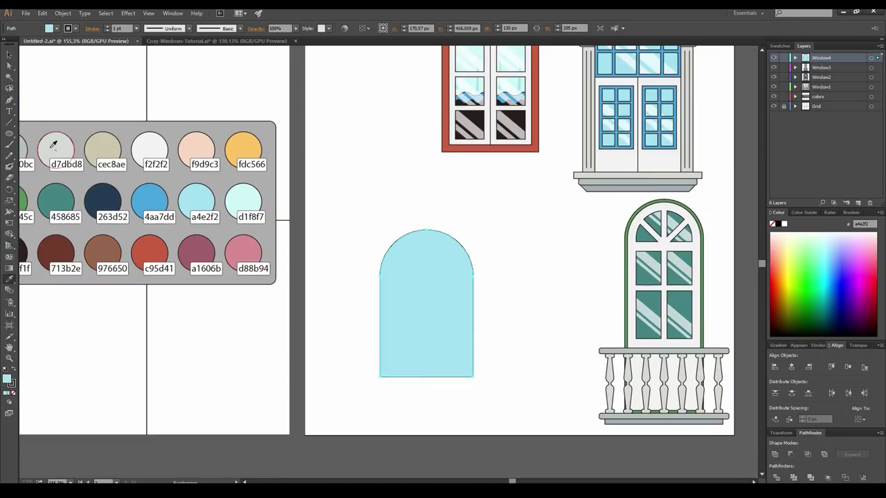
# Apply palette color d7dbd8 to the arched shape for the window frame.
pyautogui.click(54, 145)
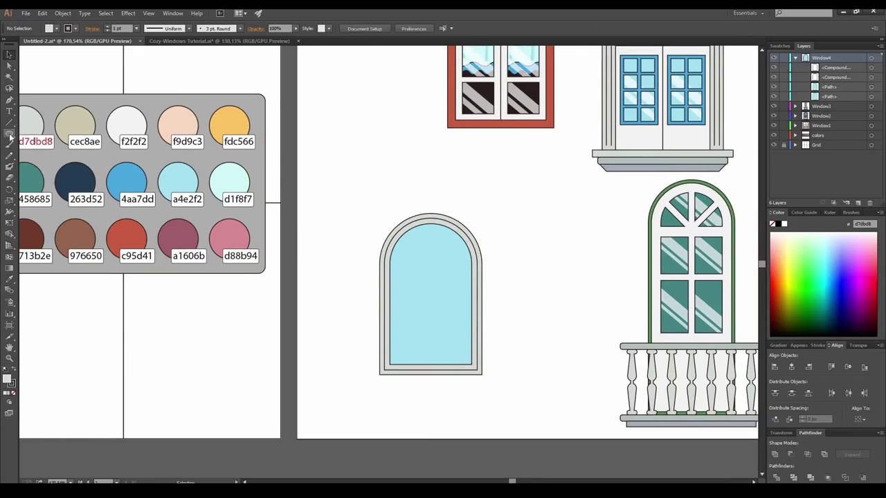
# Draw a vertical bar about 14 × 223 px down the middle of the arched window and color it 976650.
pyautogui.click(9, 134)
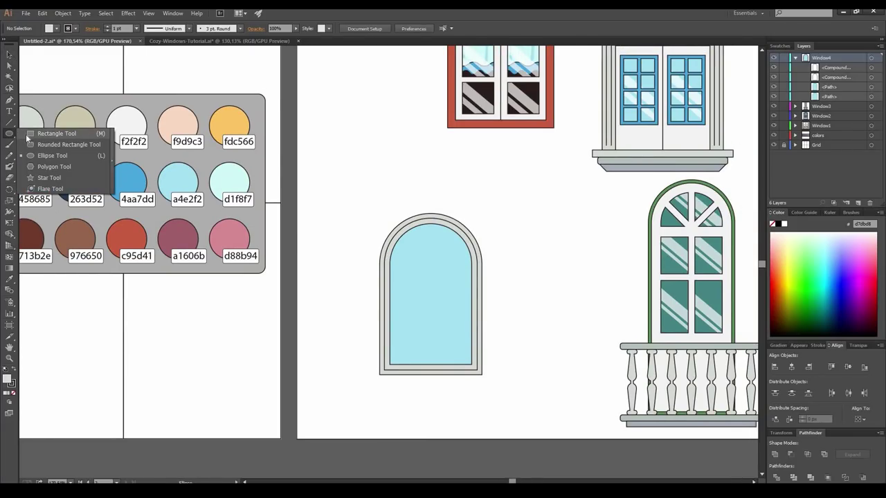
pyautogui.click(28, 135)
pyautogui.moveTo(435, 208); pyautogui.dragTo(435, 380)
pyautogui.press('i')
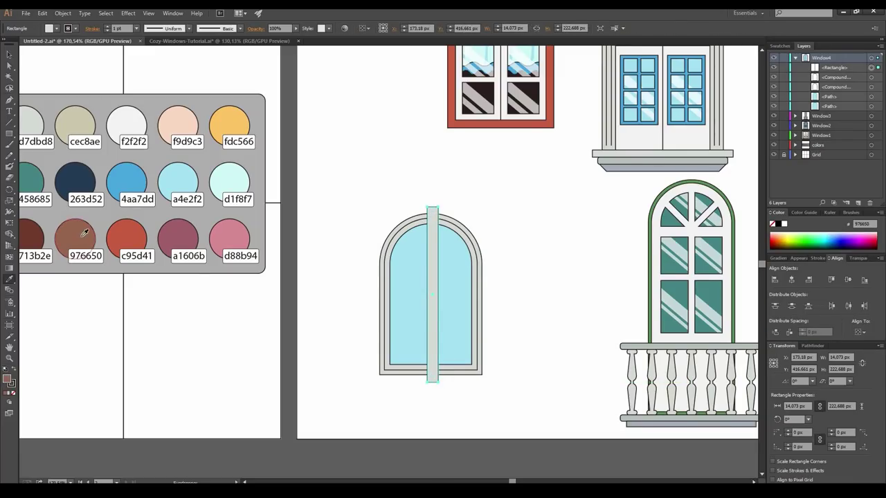
pyautogui.click(83, 233)
# Center the brown bar horizontally on the light blue glass arch.
pyautogui.press('v')
pyautogui.keyDown('shift'); pyautogui.click(454, 287); pyautogui.keyUp('shift')
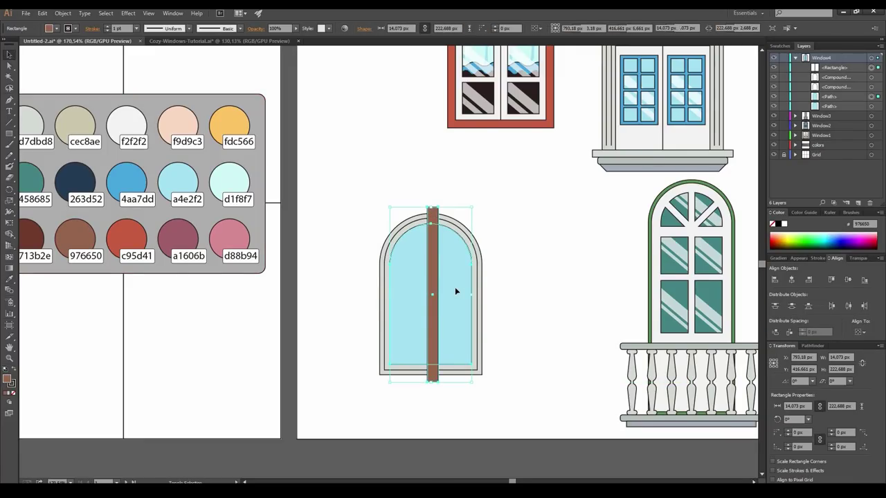
pyautogui.click(393, 28)
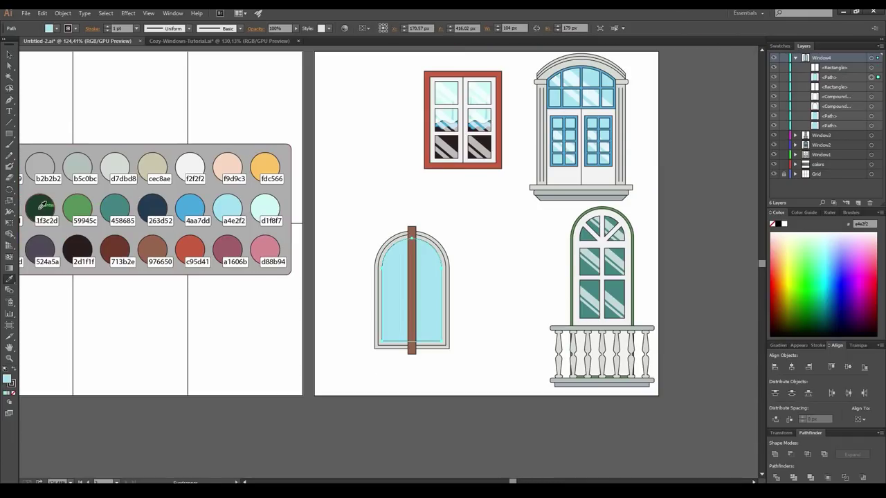
# Color the front copy of the glass arch 1f3c2d and divide it with the copied brown bar into ungrouped pieces.
pyautogui.click(40, 209)
pyautogui.moveTo(476, 267); pyautogui.dragTo(546, 267)
pyautogui.click(10, 55)
pyautogui.keyDown('shift'); pyautogui.click(376, 201); pyautogui.keyUp('shift')
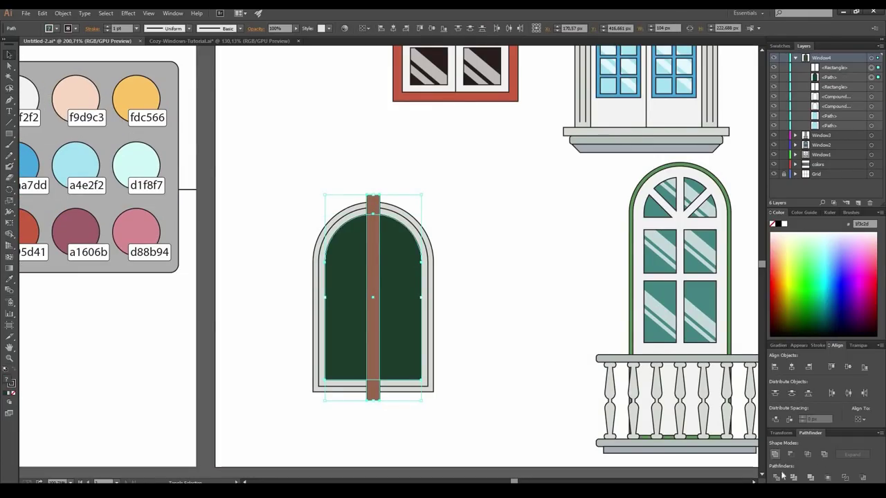
pyautogui.hotkey('ctrl', 'g')
pyautogui.click(63, 13)
pyautogui.click(76, 59)
# Delete the divided brown bar pieces and the right dark green half, keeping only the left half.
pyautogui.click(373, 393)
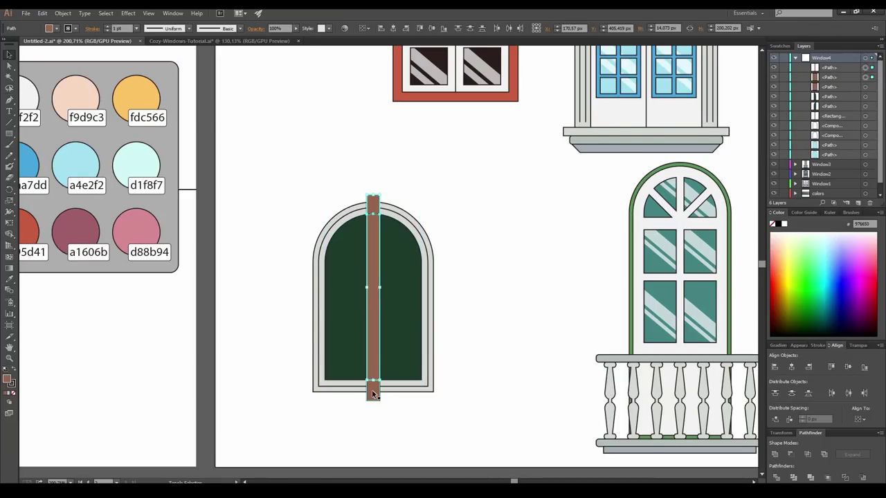
pyautogui.press('Delete')
pyautogui.click(408, 331)
pyautogui.press('Delete')
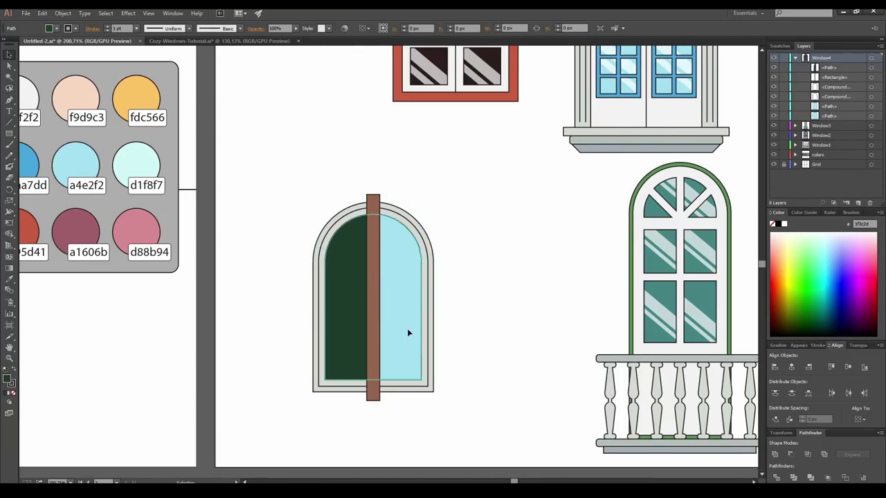
# Reflect the dark green half horizontally and move it left of the glass as an open shutter.
pyautogui.rightClick(336, 319)
pyautogui.moveTo(361, 437)
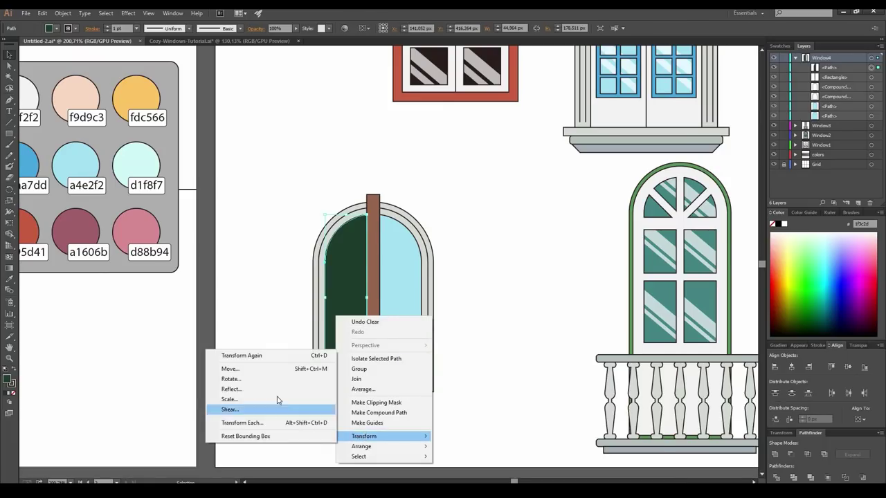
pyautogui.click(274, 392)
pyautogui.click(440, 309)
pyautogui.moveTo(332, 296); pyautogui.dragTo(301, 296)
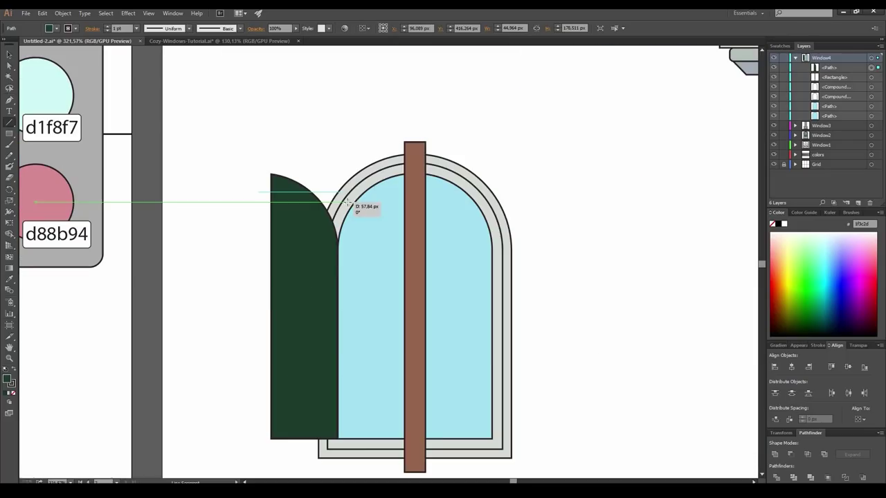
# Draw a horizontal line about 61 px long across the shutter's top and repeat it downward at equal spacing for ten lines.
pyautogui.moveTo(356, 200); pyautogui.dragTo(321, 220)
pyautogui.click(10, 55)
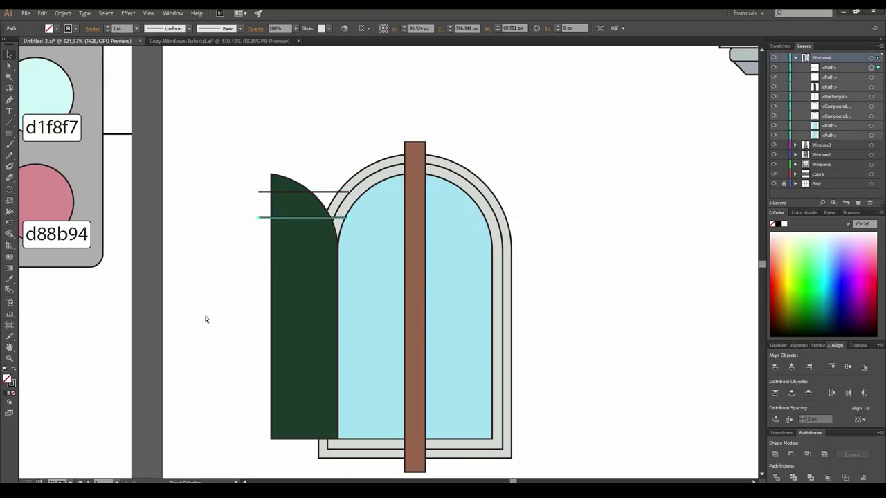
pyautogui.hotkey('ctrl', 'd')
pyautogui.hotkey('ctrl', 'd')
pyautogui.hotkey('ctrl', 'd')
pyautogui.hotkey('ctrl', 'd')
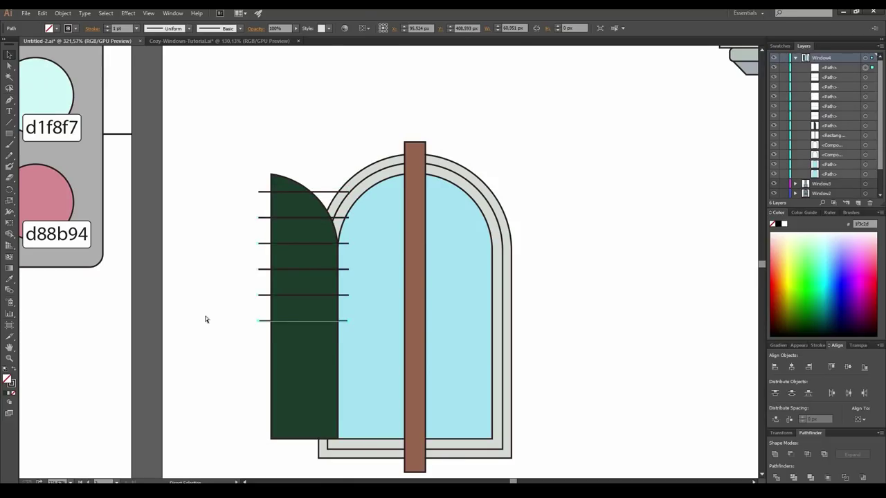
pyautogui.hotkey('ctrl', 'd')
pyautogui.hotkey('ctrl', 'd')
pyautogui.hotkey('ctrl', 'd')
pyautogui.hotkey('ctrl', 'd')
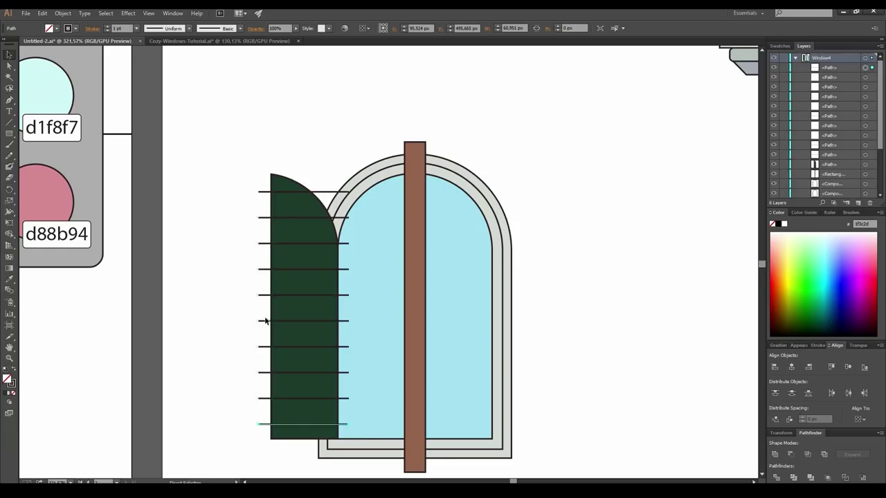
# Bring a copy of the dark green shutter in front of the horizontal lines.
pyautogui.click(291, 337)
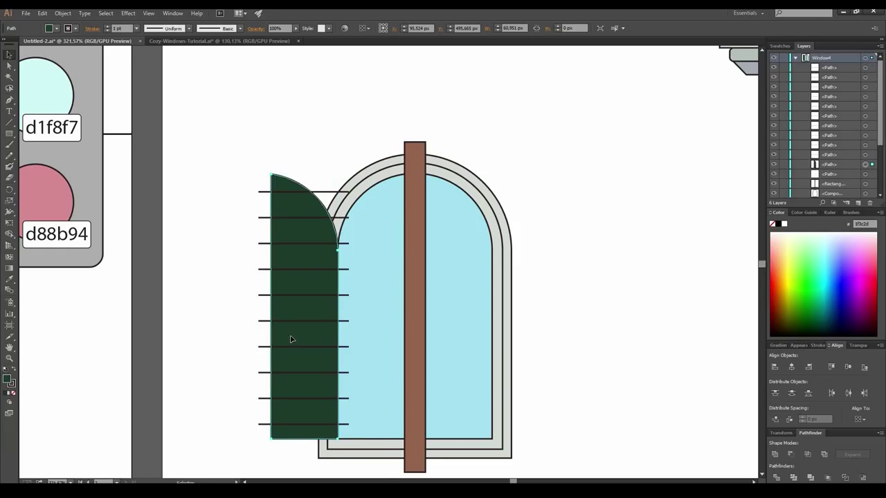
pyautogui.rightClick(291, 339)
pyautogui.moveTo(346, 467)
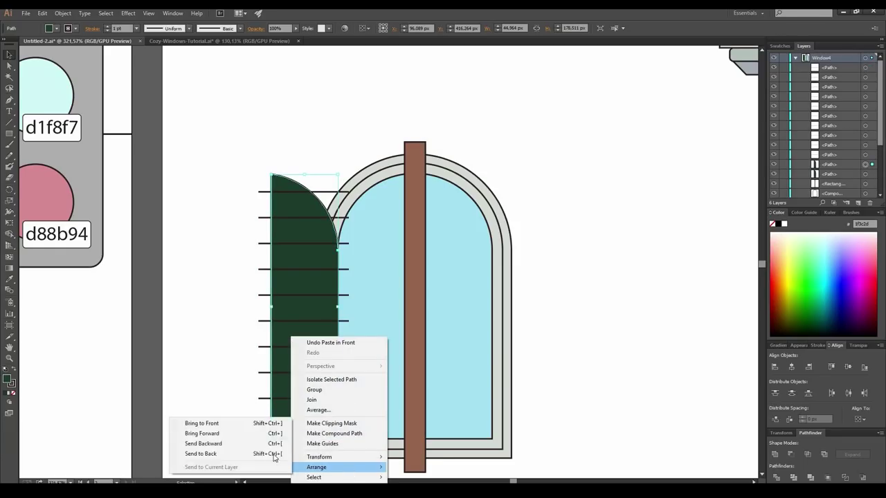
pyautogui.click(224, 424)
# Clip the ten horizontal lines to the shutter's outline using the front shutter copy as a clipping mask.
pyautogui.click(245, 188)
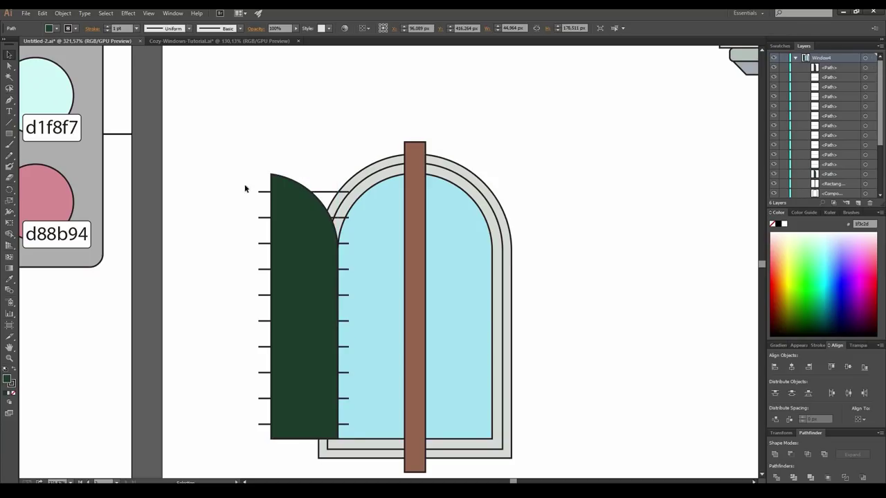
pyautogui.click(258, 447)
pyautogui.moveTo(262, 444); pyautogui.dragTo(259, 441)
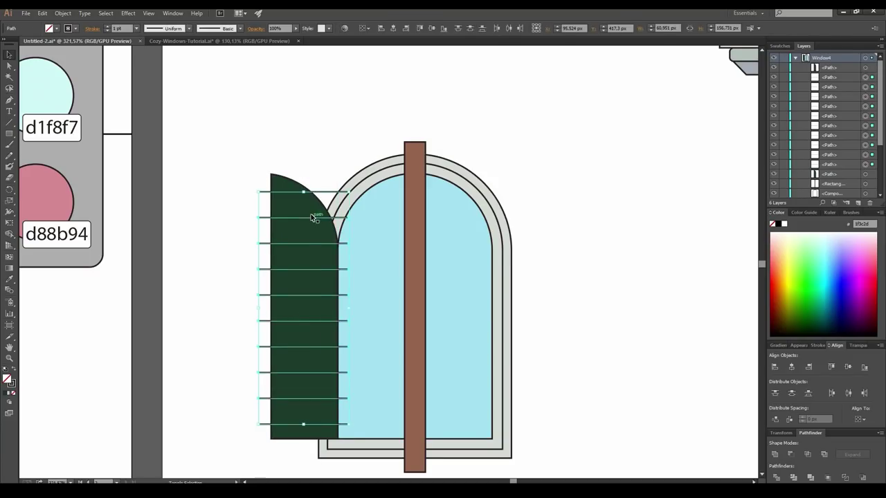
pyautogui.rightClick(308, 212)
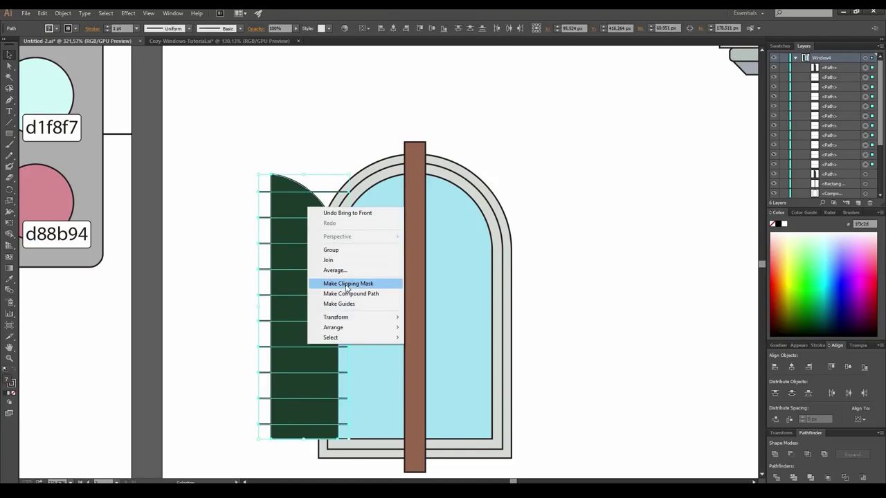
pyautogui.click(325, 283)
pyautogui.moveTo(285, 342); pyautogui.dragTo(285, 339)
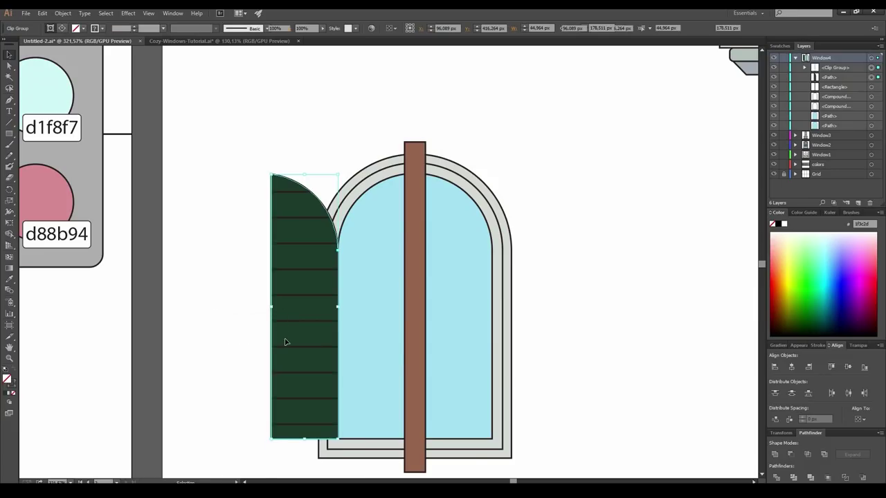
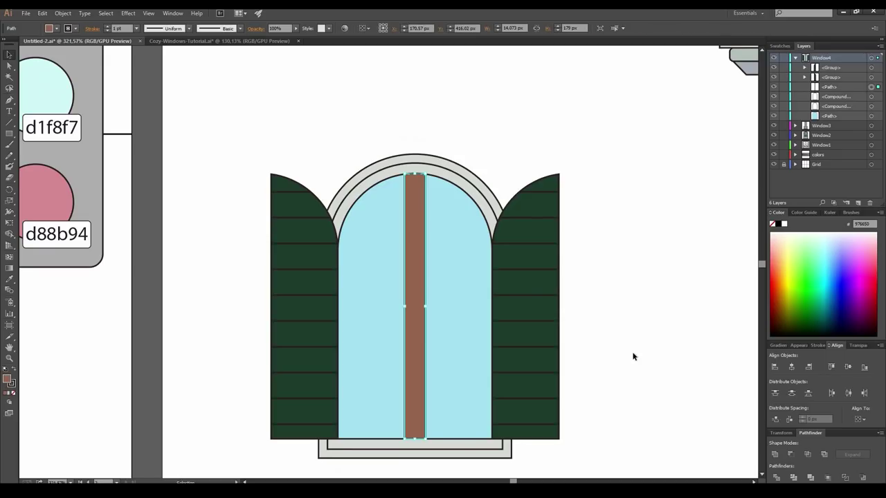
# Add white diagonal reflections to the shuttered window's glass and build a three-tier gray sill beneath it.
pyautogui.moveTo(511, 321); pyautogui.dragTo(461, 326)
pyautogui.keyDown('ctrl'); pyautogui.keyDown('alt'); pyautogui.click(461, 320); pyautogui.keyUp('alt'); pyautogui.keyUp('ctrl')
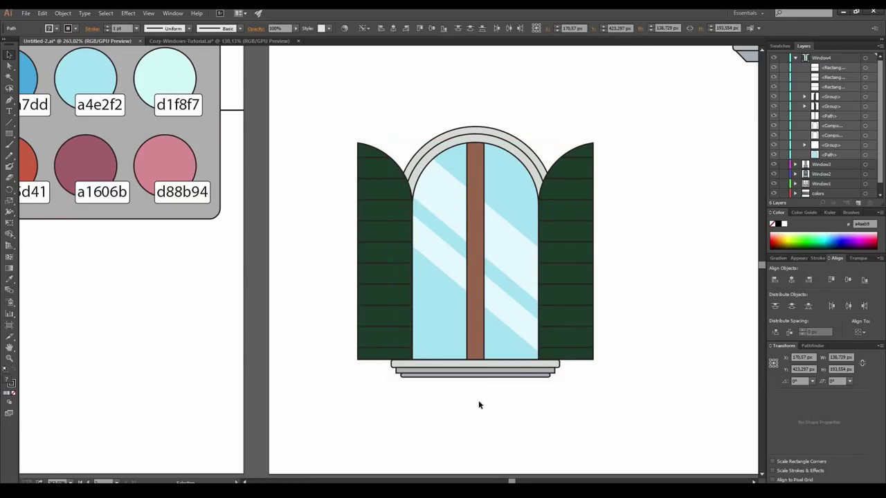
pyautogui.click(478, 401)
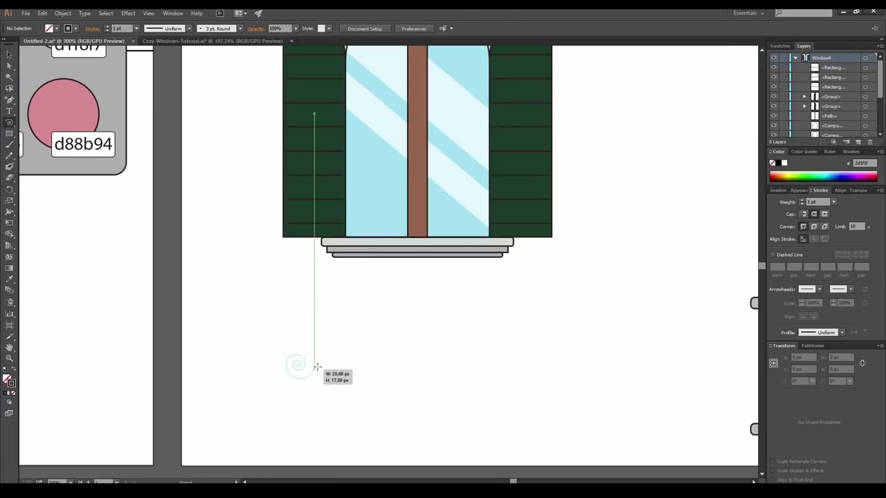
# Draw a dark spiral about 35 px wide below the window and place a mirrored copy beside it with the outer ends touching.
pyautogui.moveTo(316, 358)
pyautogui.mouseDown()
pyautogui.moveTo(332, 365)
pyautogui.moveTo(325, 357)
pyautogui.mouseUp()
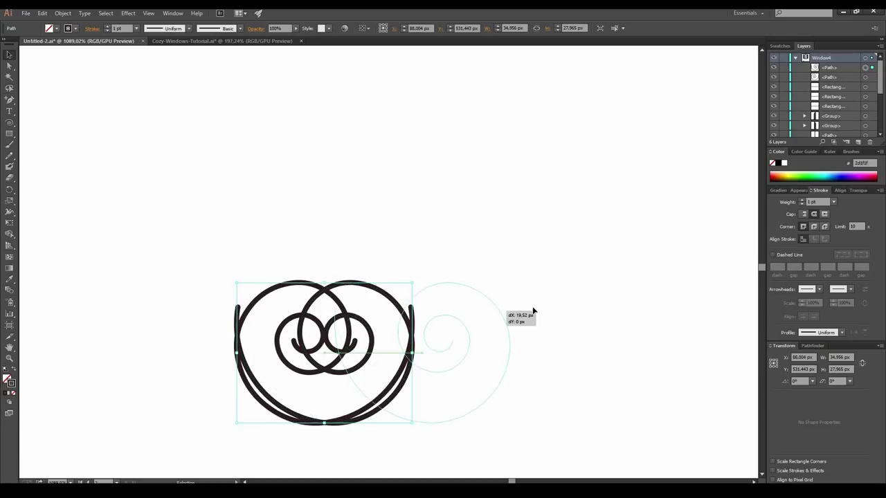
pyautogui.moveTo(515, 309); pyautogui.dragTo(573, 310)
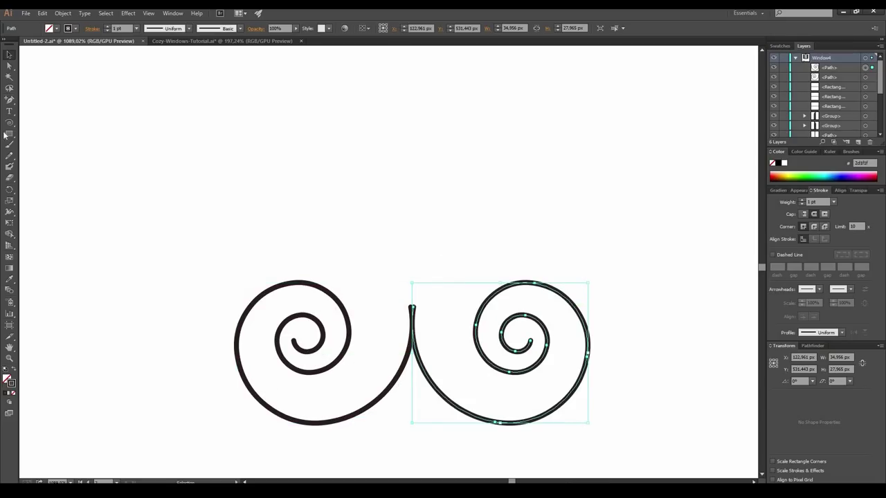
# Draw a diamond about 8 by 11 px above the spirals' junction with a dark fill and no stroke.
pyautogui.click(10, 134)
pyautogui.moveTo(393, 202)
pyautogui.mouseDown()
pyautogui.moveTo(431, 240)
pyautogui.moveTo(412, 260)
pyautogui.mouseUp()
pyautogui.click(14, 369)
pyautogui.press('v')
pyautogui.click(8, 65)
pyautogui.moveTo(367, 211); pyautogui.dragTo(434, 252)
pyautogui.click(9, 202)
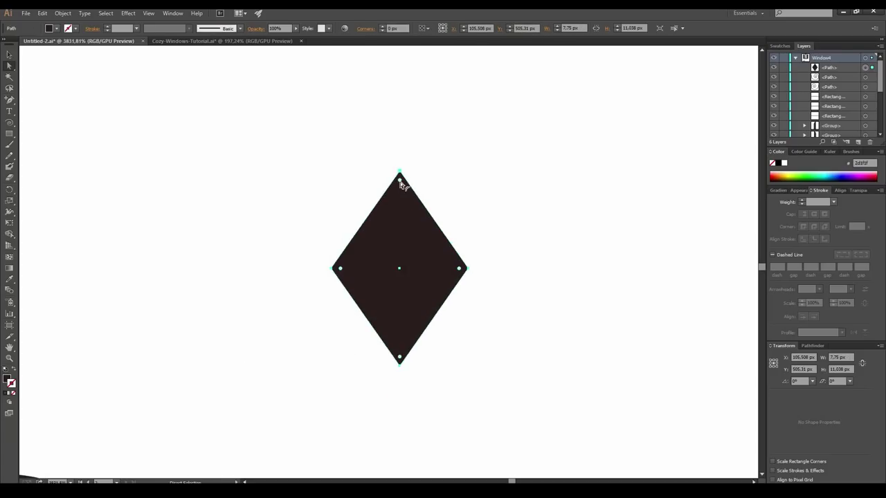
# Round the diamond's corners to about 0.43 px and set it on the point where the two spirals meet.
pyautogui.moveTo(400, 180); pyautogui.dragTo(400, 185)
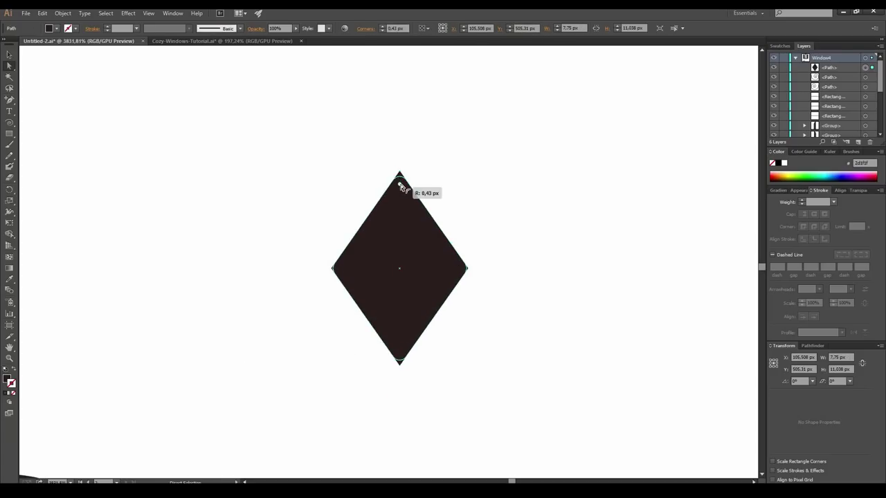
pyautogui.moveTo(404, 182); pyautogui.dragTo(404, 300)
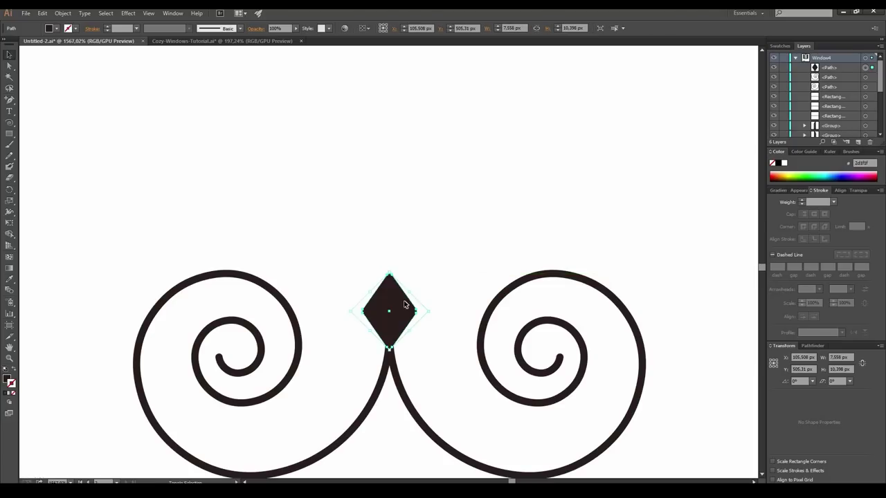
pyautogui.click(413, 201)
pyautogui.moveTo(438, 345); pyautogui.dragTo(383, 344)
pyautogui.scroll(-2, 382, 345)
# Group the two spirals and the diamond as one ornament.
pyautogui.moveTo(254, 213); pyautogui.dragTo(570, 350)
pyautogui.press('a')
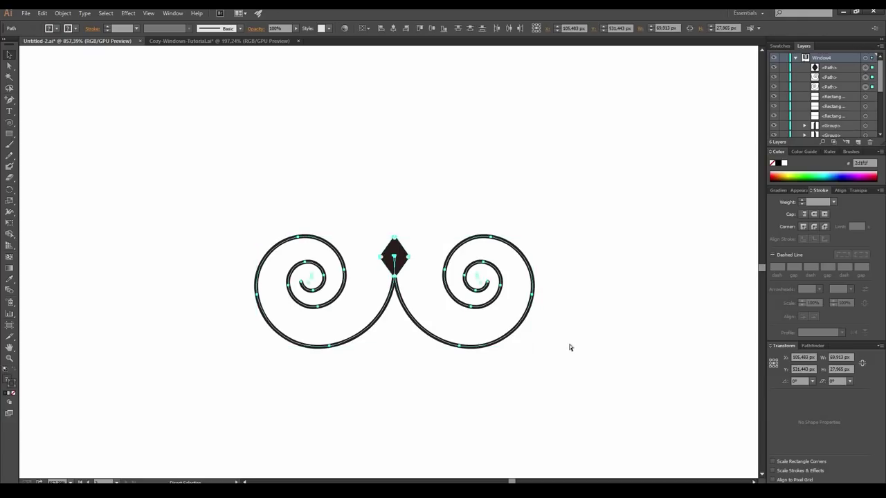
pyautogui.hotkey('ctrl', 'g')
# Place a vertically mirrored copy of the ornament directly below the original and group the pair.
pyautogui.press('v')
pyautogui.moveTo(320, 181); pyautogui.dragTo(320, 258)
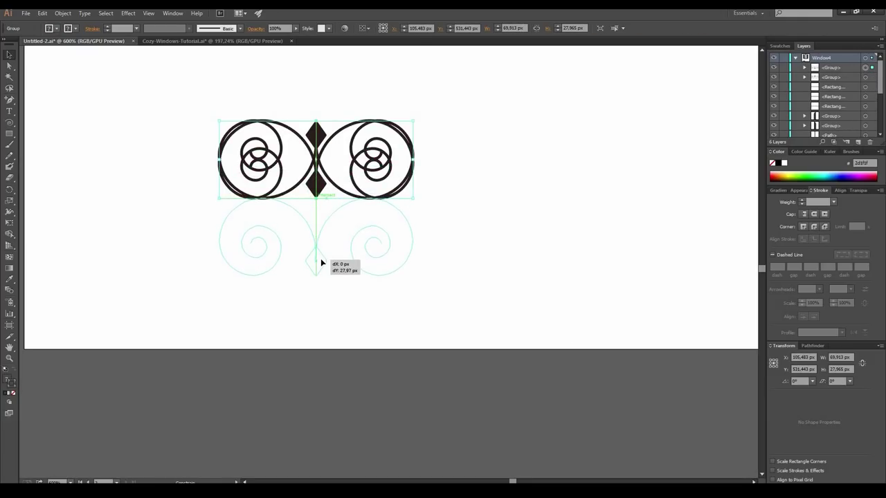
pyautogui.moveTo(185, 99); pyautogui.dragTo(457, 301)
pyautogui.hotkey('ctrl', 'g')
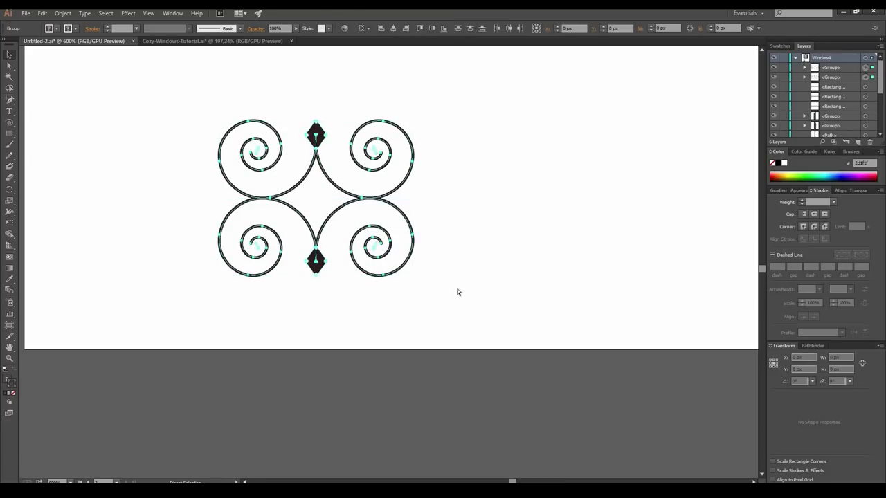
# Repeat the ornament rightward edge to edge until four stand in a row, and group the row.
pyautogui.hotkey('ctrl', '-')
pyautogui.moveTo(297, 188); pyautogui.dragTo(426, 188)
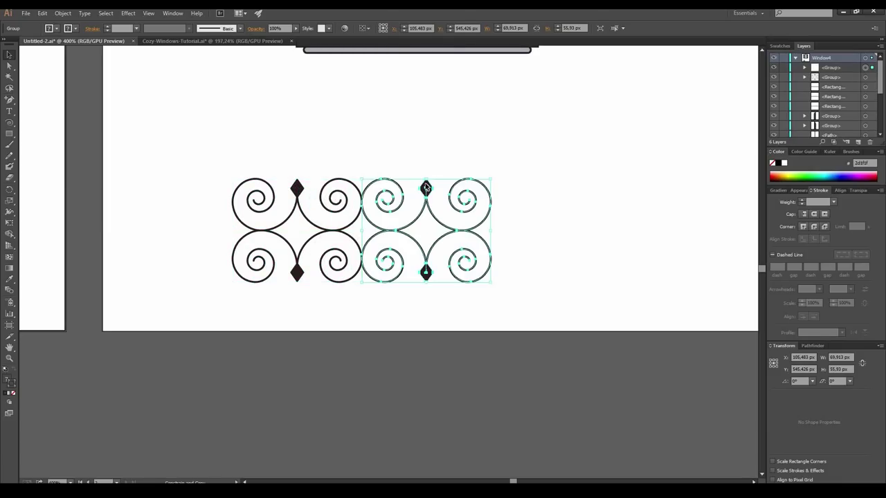
pyautogui.hotkey('ctrl', '-')
pyautogui.hotkey('ctrl', 'd')
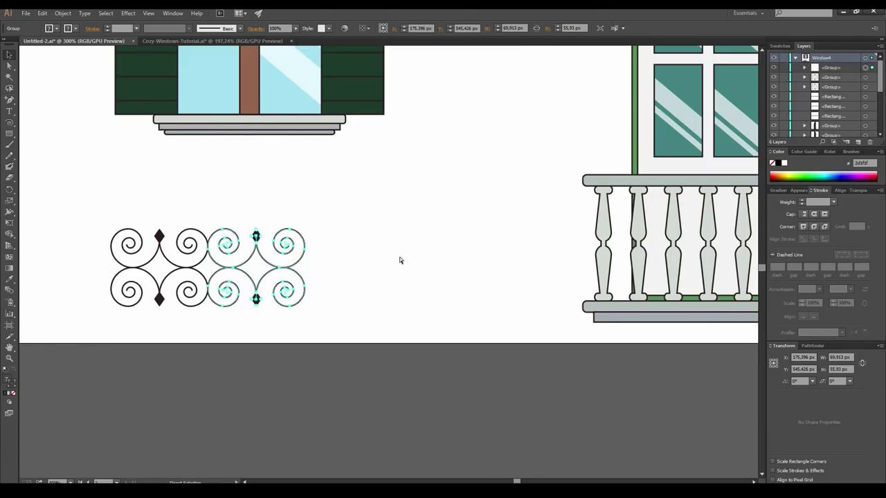
pyautogui.hotkey('ctrl', 'd')
pyautogui.moveTo(340, 305); pyautogui.dragTo(530, 318)
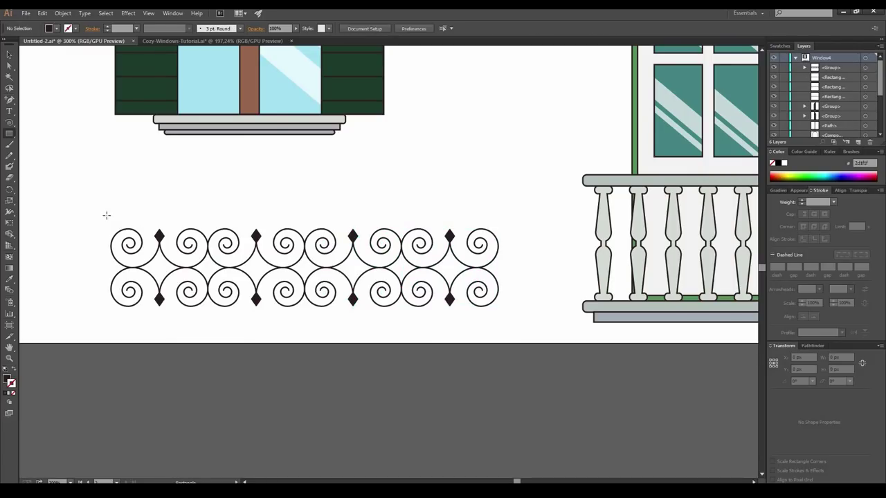
# Add dark rails above and below the scrollwork and fit the railing across the window's lower part, centered with the brown mullion.
pyautogui.moveTo(106, 216)
pyautogui.mouseDown()
pyautogui.moveTo(510, 220)
pyautogui.moveTo(502, 224)
pyautogui.mouseUp()
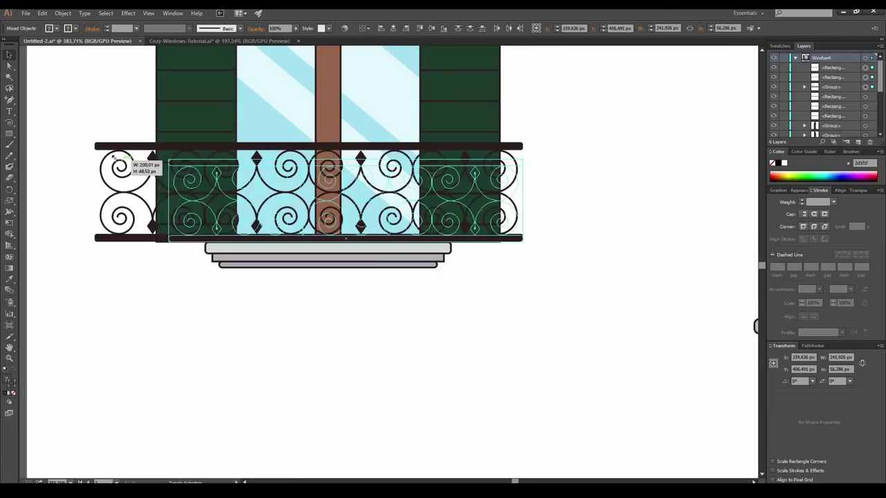
pyautogui.moveTo(136, 159); pyautogui.dragTo(106, 150)
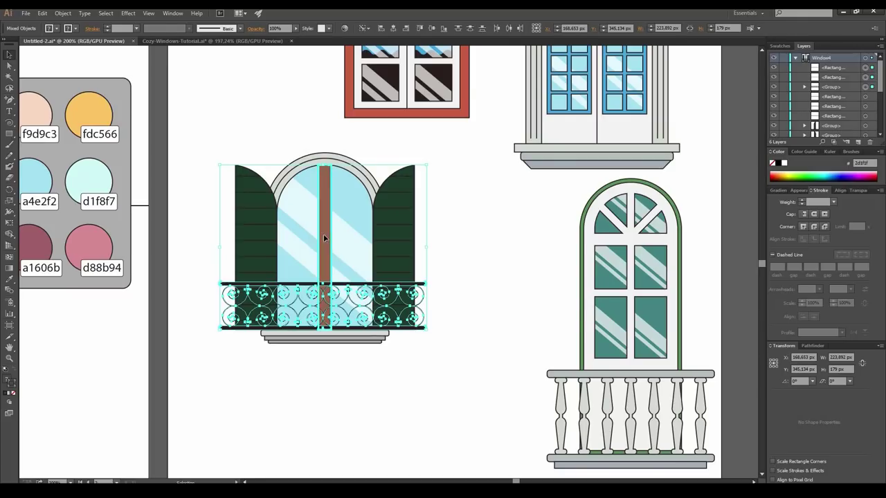
pyautogui.click(393, 28)
pyautogui.click(489, 367)
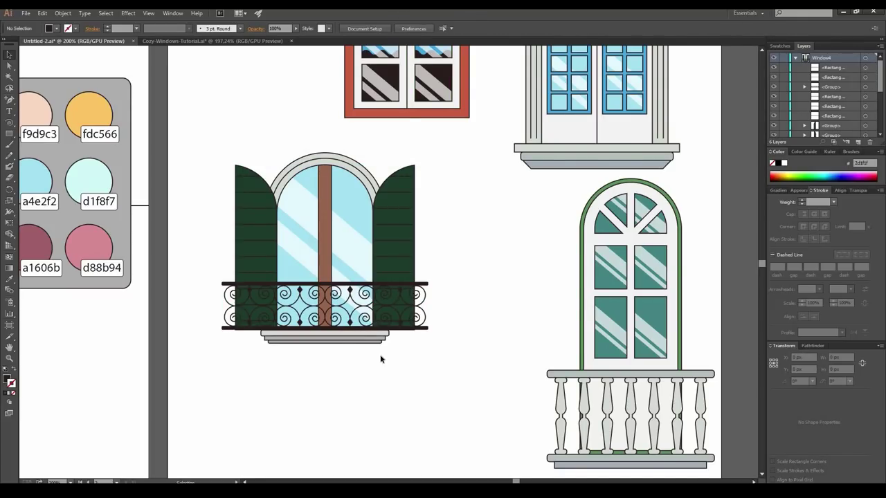
# Delete the three lowest slat lines behind the railing from the left shutter's clip group.
pyautogui.scroll(3, 273, 288)
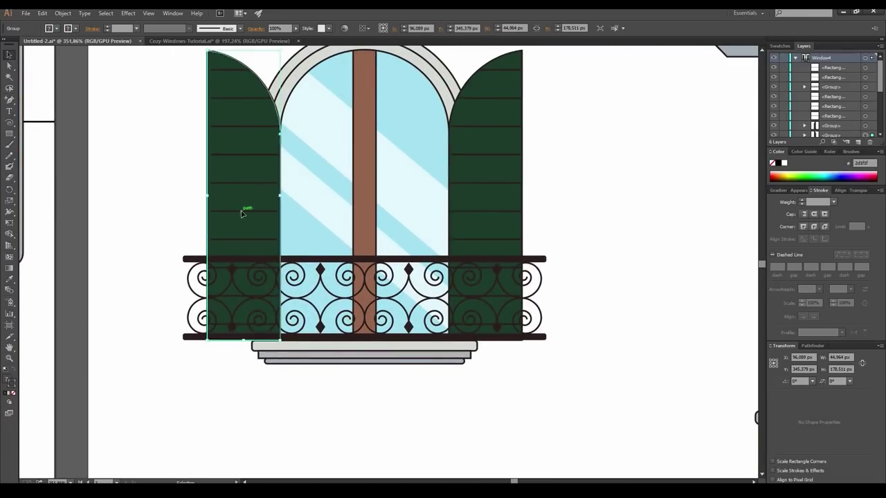
pyautogui.doubleClick(242, 235)
pyautogui.click(249, 271)
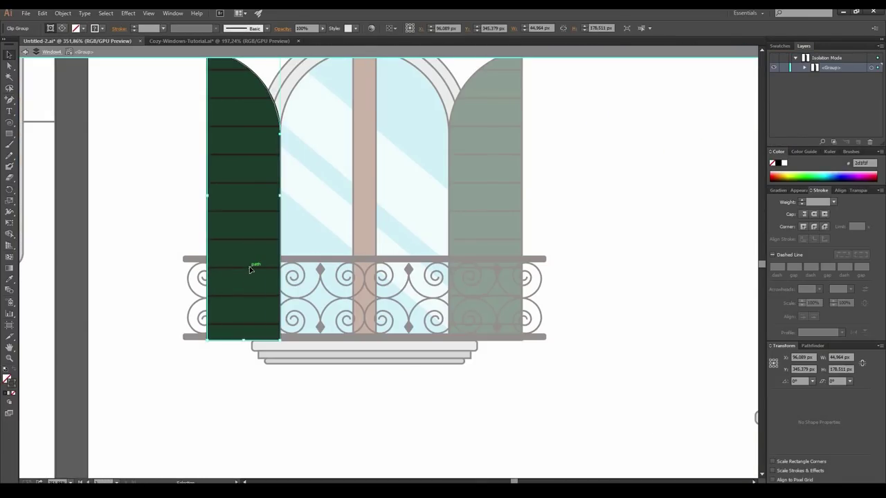
pyautogui.doubleClick(248, 290)
pyautogui.click(252, 268)
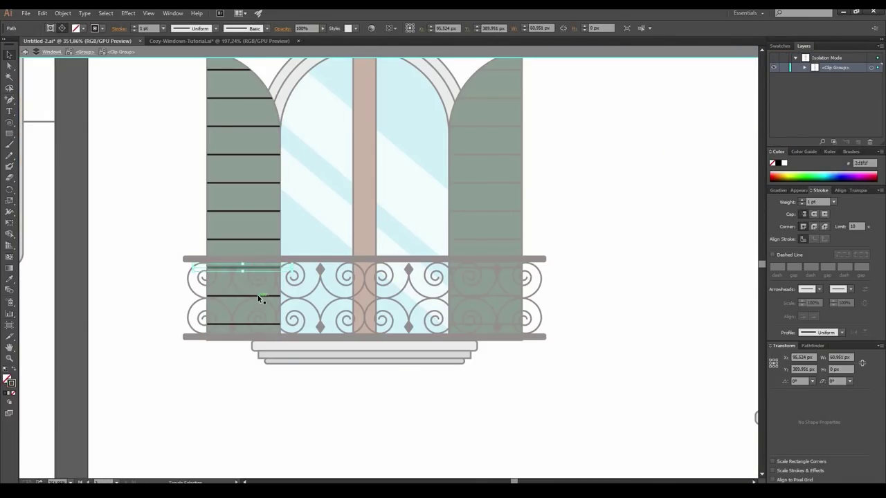
pyautogui.keyDown('shift'); pyautogui.click(257, 295); pyautogui.keyUp('shift')
pyautogui.keyDown('shift'); pyautogui.click(263, 323); pyautogui.keyUp('shift')
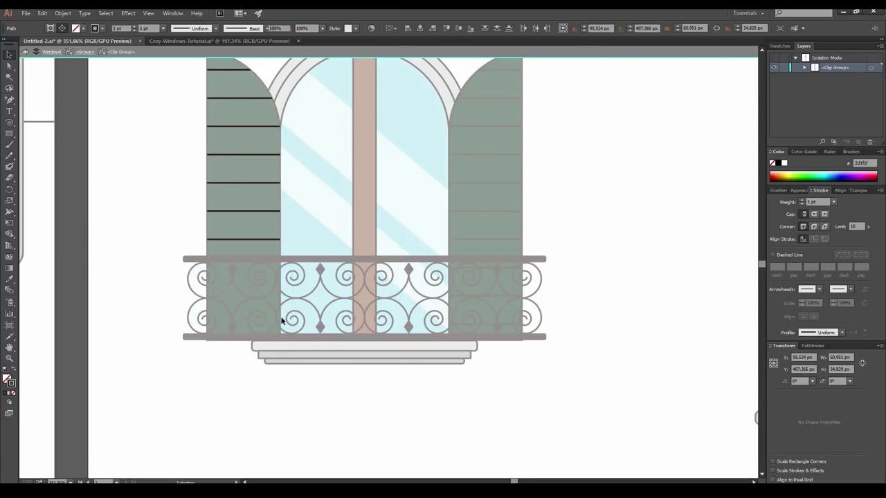
# Draw a yellow 67 by 187 px rectangle in Window5 and subtract an inset rectangle from it to form a frame.
pyautogui.moveTo(227, 221); pyautogui.dragTo(290, 393)
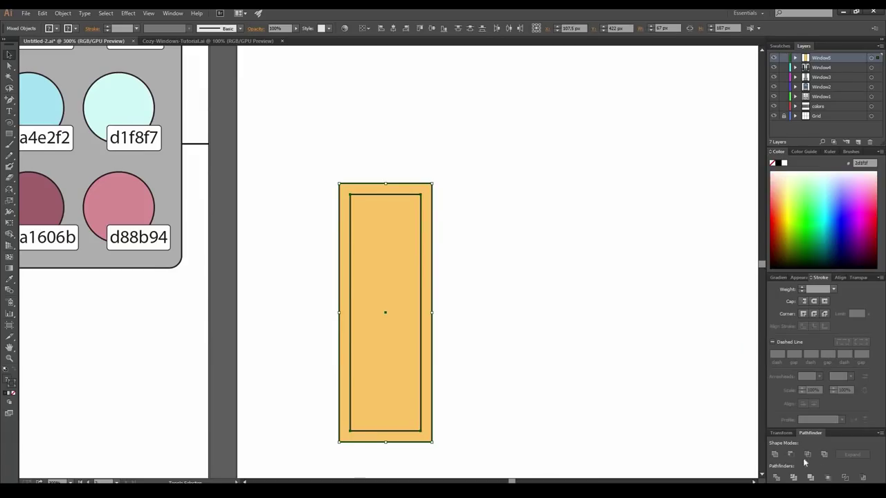
pyautogui.click(789, 454)
# Divide the frame with two horizontal crossbars about 28 px apart, a vertical bar in the lower opening and an X in the upper one.
pyautogui.press('m')
pyautogui.moveTo(343, 246); pyautogui.dragTo(427, 257)
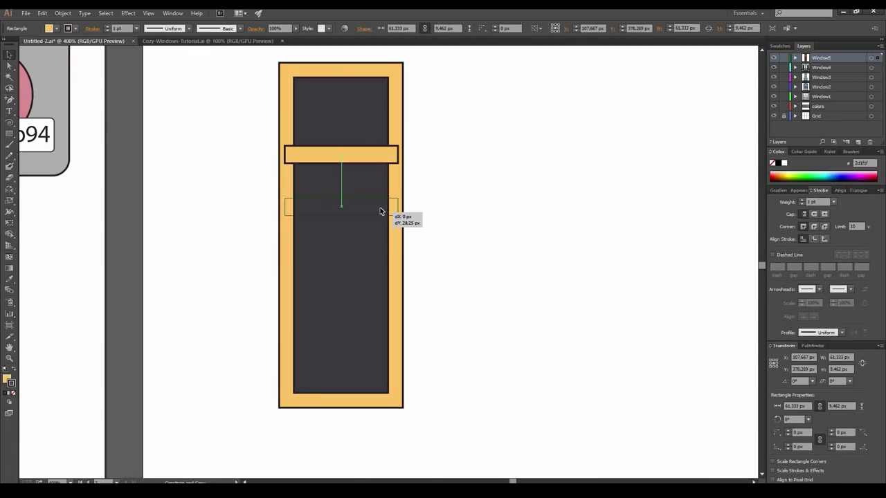
pyautogui.moveTo(381, 212); pyautogui.dragTo(381, 209)
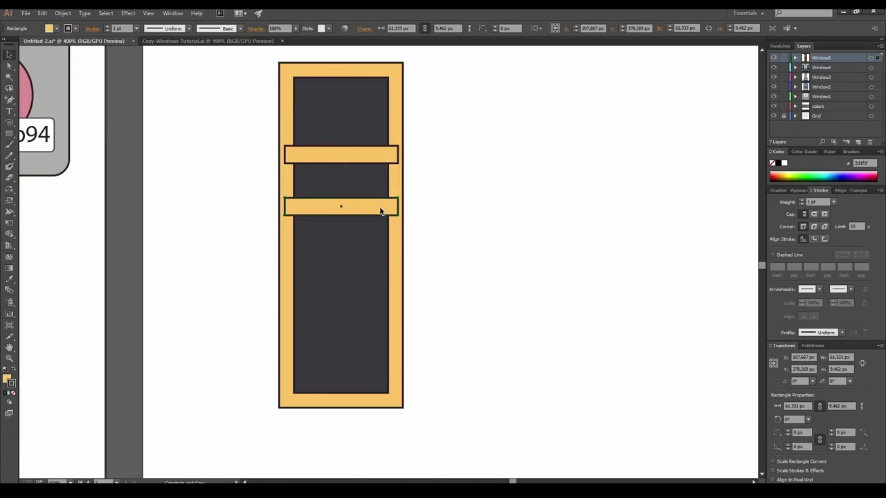
pyautogui.moveTo(340, 313); pyautogui.dragTo(346, 400)
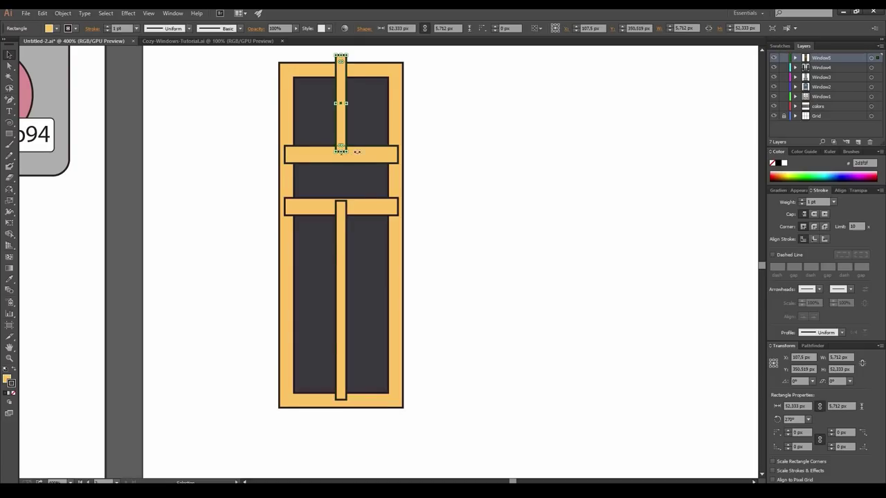
pyautogui.moveTo(355, 152); pyautogui.dragTo(377, 136)
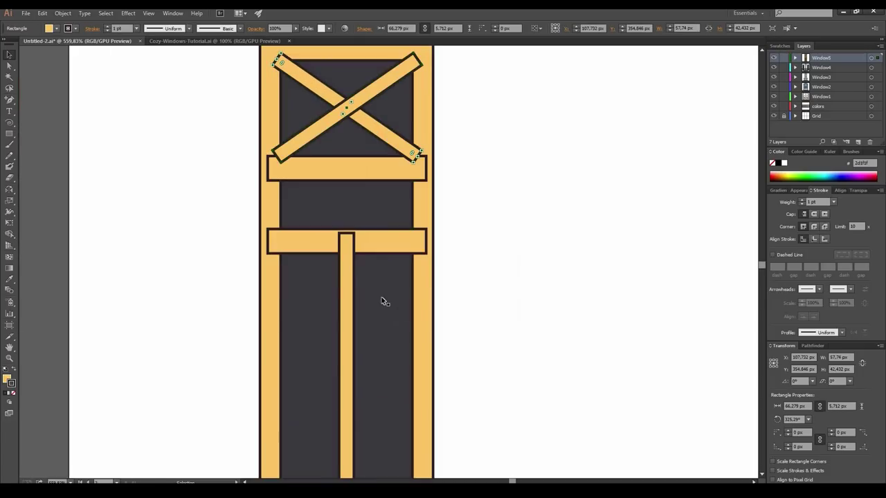
# Unite all the yellow bars with the frame into a single shape.
pyautogui.hotkey('ctrl', 'a')
pyautogui.click(812, 345)
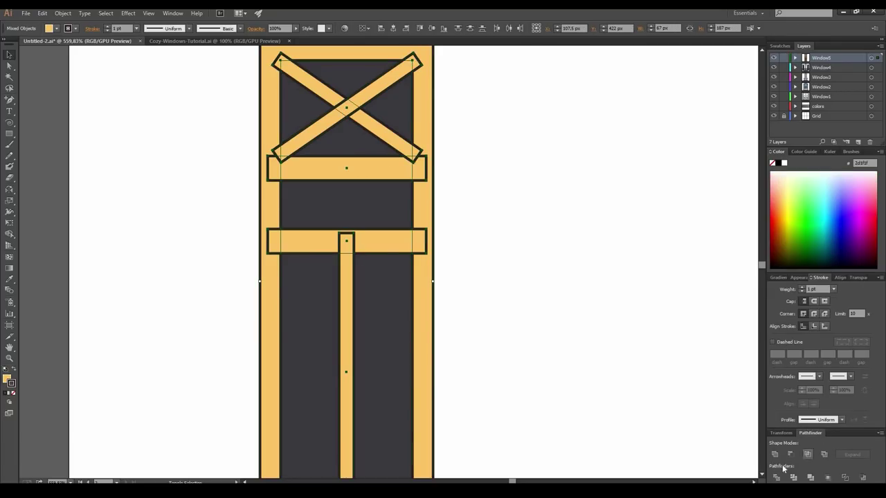
pyautogui.click(775, 454)
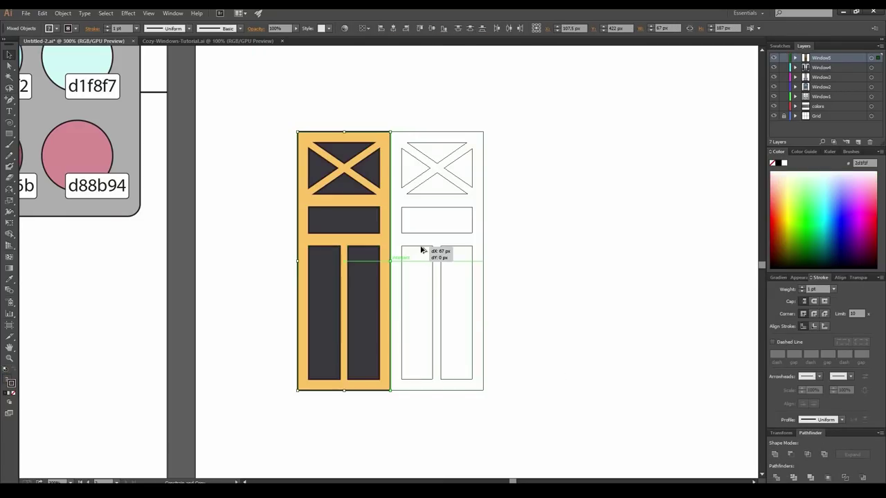
# Copy the yellow sash 67 px to the right and put diagonal white glass reflections behind both frames.
pyautogui.moveTo(422, 252); pyautogui.dragTo(419, 252)
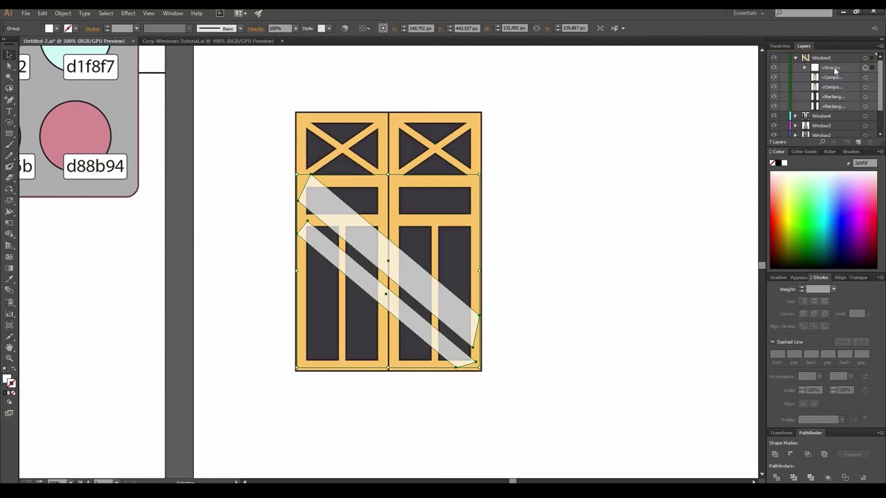
pyautogui.moveTo(835, 70); pyautogui.dragTo(838, 91)
pyautogui.click(620, 270)
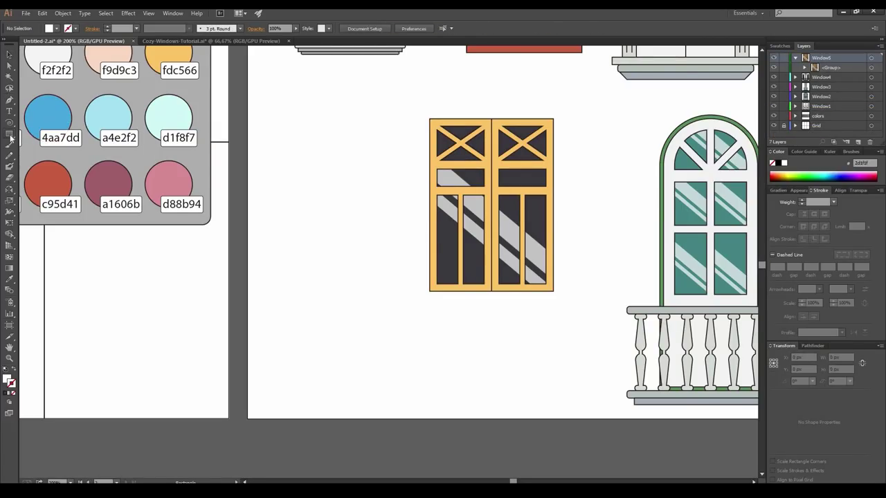
# Draw a circle about 12.5 px across below the yellow window with a dark fill and no stroke.
pyautogui.moveTo(9, 134); pyautogui.dragTo(42, 156)
pyautogui.moveTo(328, 345); pyautogui.dragTo(331, 348)
pyautogui.moveTo(331, 348); pyautogui.dragTo(331, 348)
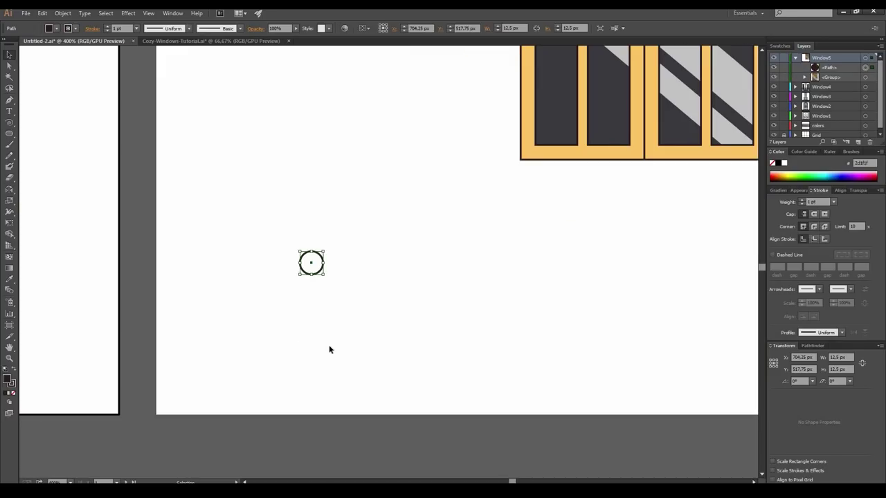
pyautogui.press('/')
pyautogui.click(314, 287)
pyautogui.click(320, 272)
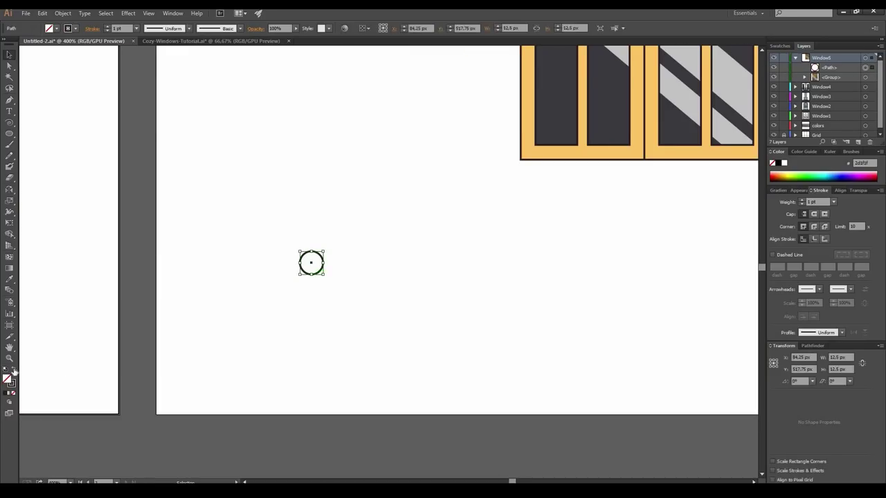
pyautogui.hotkey('shift', 'x')
# Draw a dark bar about 10 by 3 px above the circle with 1.14 px rounded corners and cross it with a copy rotated 90°.
pyautogui.press('m')
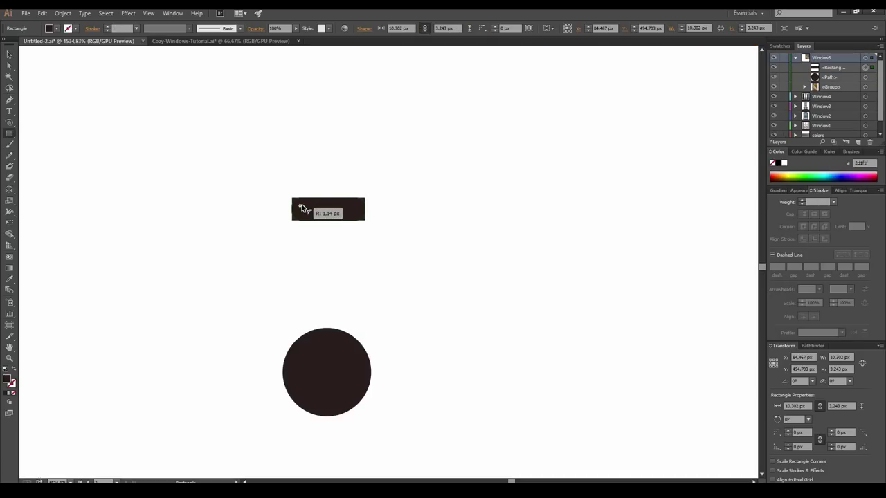
pyautogui.click(9, 54)
pyautogui.hotkey('ctrl', 'c')
pyautogui.hotkey('ctrl', 'f')
pyautogui.moveTo(368, 212); pyautogui.dragTo(325, 245)
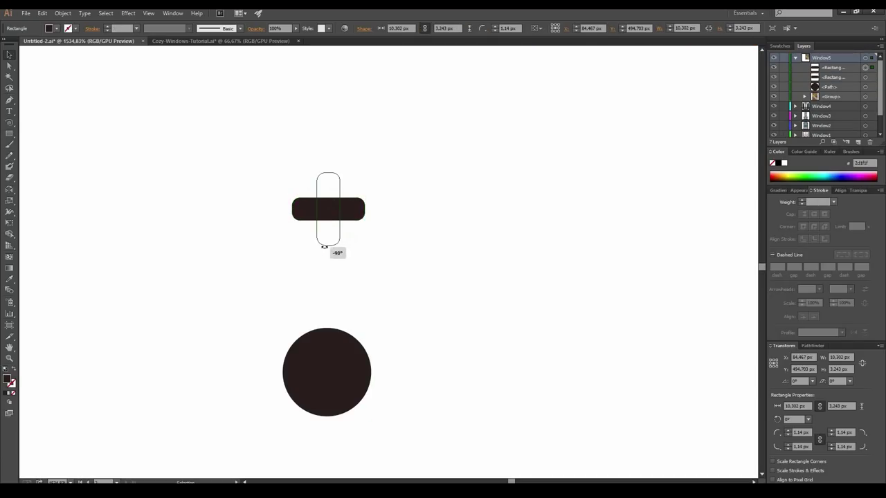
# Unite the two crossed bars into a single plus shape.
pyautogui.moveTo(276, 156); pyautogui.dragTo(391, 239)
pyautogui.click(813, 345)
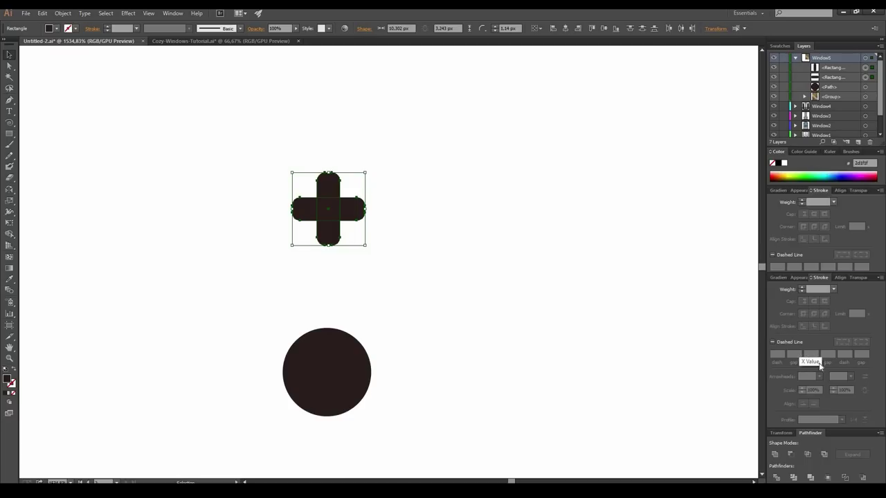
pyautogui.click(774, 454)
# Rotate copies of the plus around the circle's centre in 90° steps until four pluses surround it.
pyautogui.hotkey('ctrl', '-')
pyautogui.hotkey('ctrl', '-')
pyautogui.moveTo(9, 189); pyautogui.dragTo(39, 190)
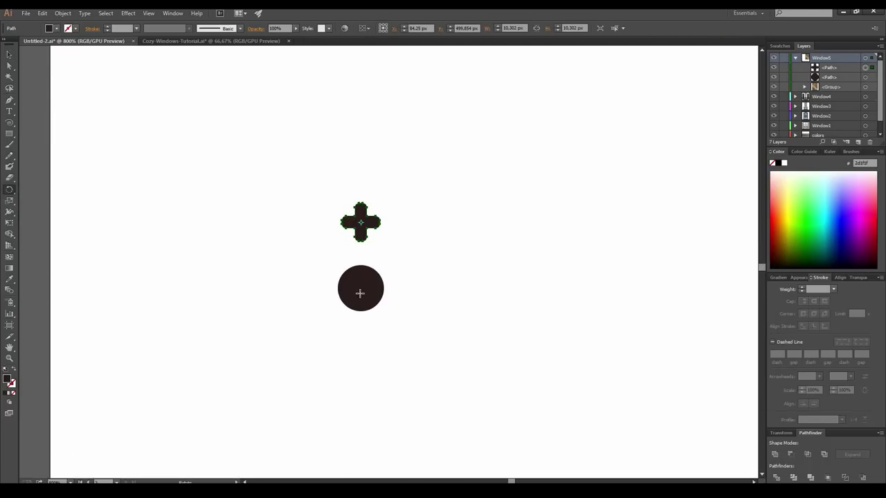
pyautogui.moveTo(262, 217); pyautogui.dragTo(231, 306)
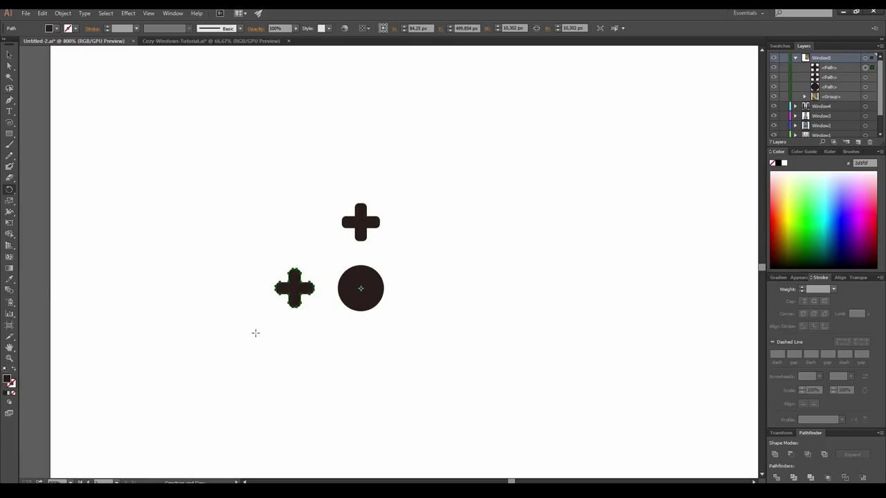
pyautogui.moveTo(296, 391); pyautogui.dragTo(452, 445)
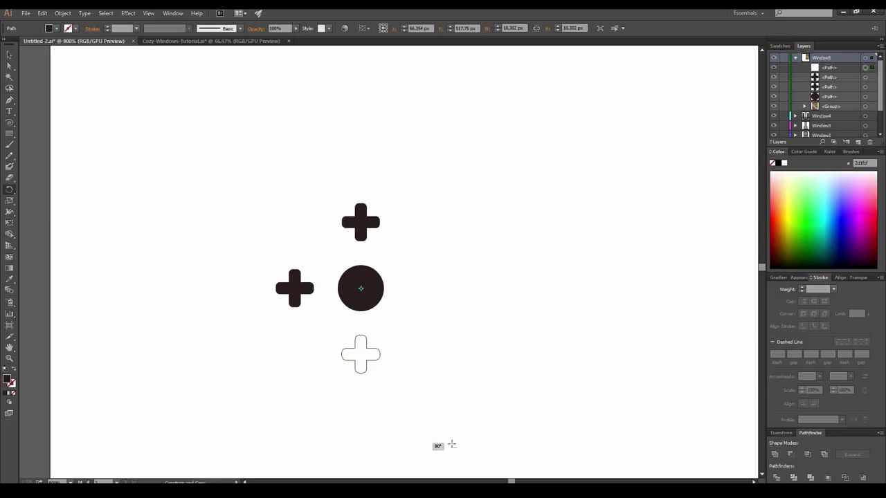
pyautogui.hotkey('ctrl', 'd')
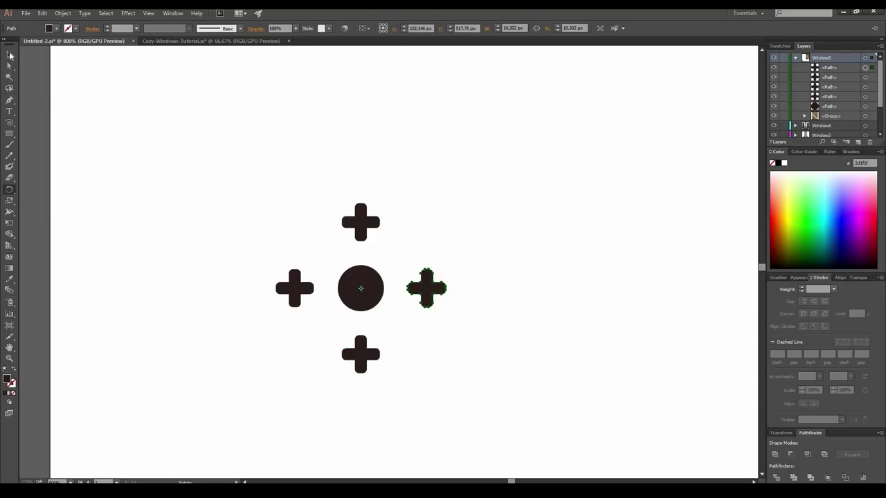
# Draw a small dark bar about 6.4 by 2.5 px with 0.78 px rounded corners above the circle and centre it on the circle.
pyautogui.click(10, 55)
pyautogui.click(219, 216)
pyautogui.hotkey('ctrl', 'space')
pyautogui.moveTo(370, 244); pyautogui.dragTo(464, 246)
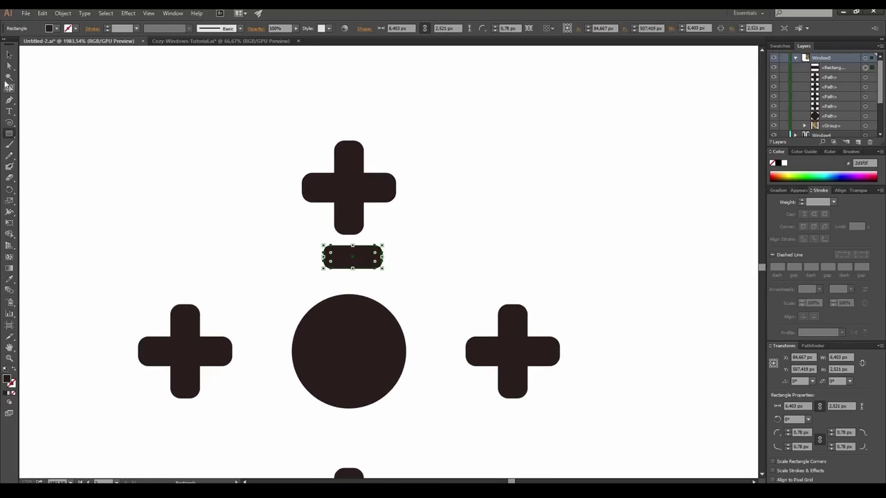
pyautogui.click(10, 56)
pyautogui.moveTo(363, 259); pyautogui.dragTo(360, 222)
pyautogui.keyDown('shift'); pyautogui.click(368, 335); pyautogui.keyUp('shift')
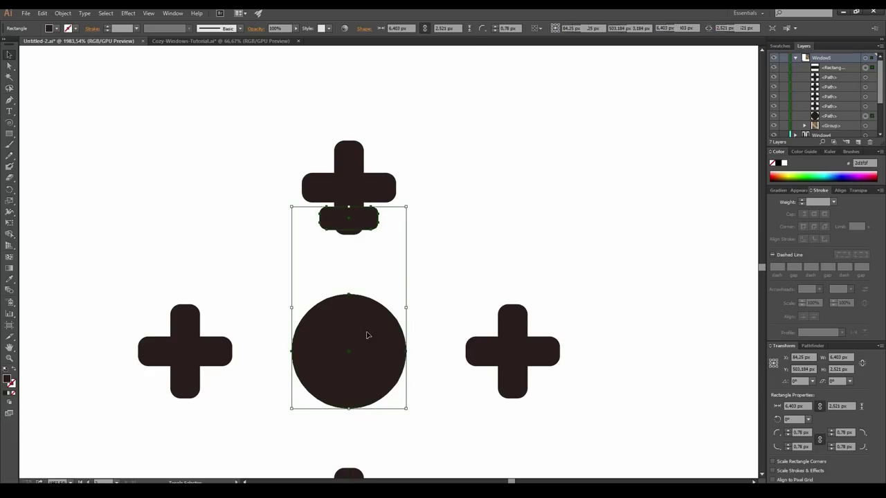
pyautogui.click(466, 265)
# Rotate the small bar 45° about the circle's centre and repeat it every 90° to form four diagonal bars.
pyautogui.click(349, 222)
pyautogui.click(9, 191)
pyautogui.moveTo(320, 110); pyautogui.dragTo(166, 155)
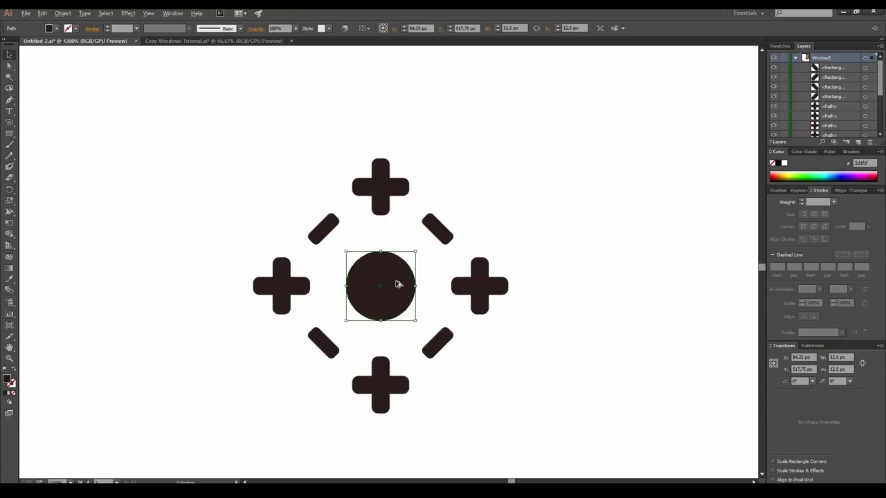
# Copy the central circle to the motif's upper-left corner and align it with the left plus and the top plus.
pyautogui.moveTo(395, 283); pyautogui.dragTo(275, 177)
pyautogui.keyDown('shift'); pyautogui.click(292, 283); pyautogui.keyUp('shift')
pyautogui.click(293, 281)
pyautogui.click(393, 28)
pyautogui.click(393, 90)
pyautogui.click(309, 198)
pyautogui.keyDown('shift'); pyautogui.click(381, 196); pyautogui.keyUp('shift')
pyautogui.click(384, 193)
pyautogui.click(432, 30)
pyautogui.click(281, 186)
# Rotate a copy of the corner circle 90° about the central circle to fill the motif's lower-left corner.
pyautogui.press('r')
pyautogui.click(380, 285)
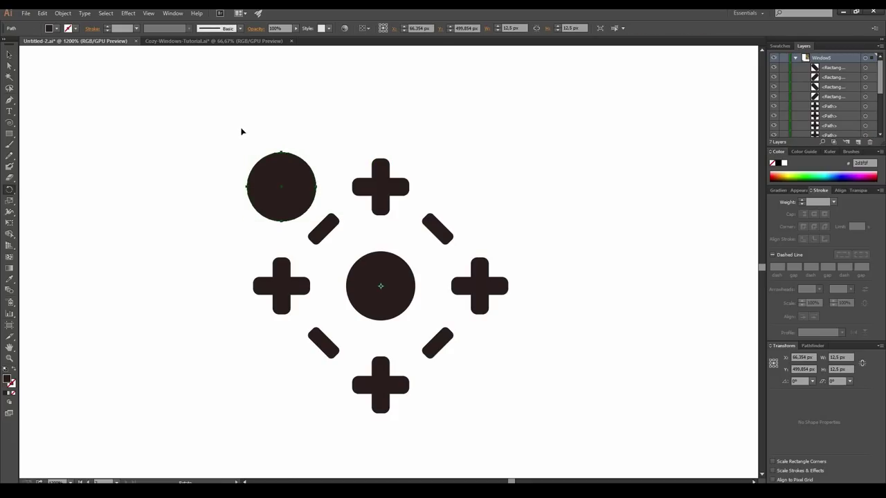
pyautogui.moveTo(240, 138); pyautogui.dragTo(240, 395)
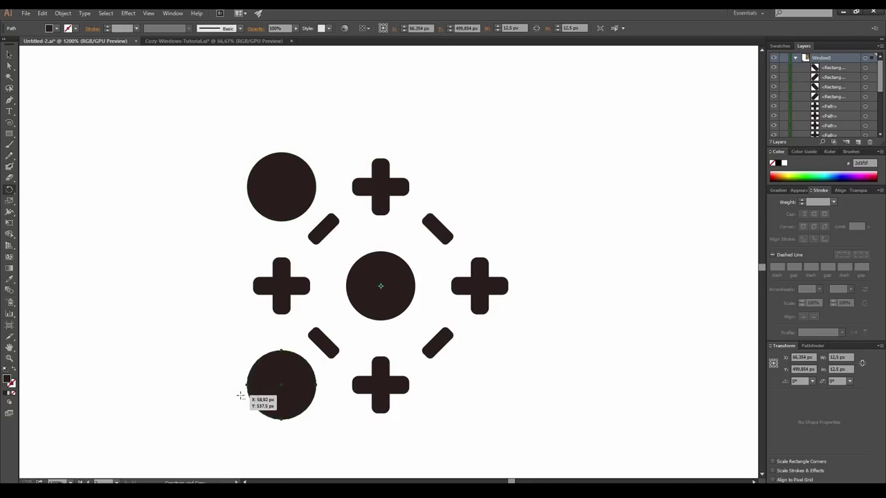
# Repeat the whole motif twice to the right and delete the duplicate pluses where the copies overlap.
pyautogui.click(9, 55)
pyautogui.moveTo(208, 163); pyautogui.dragTo(419, 328)
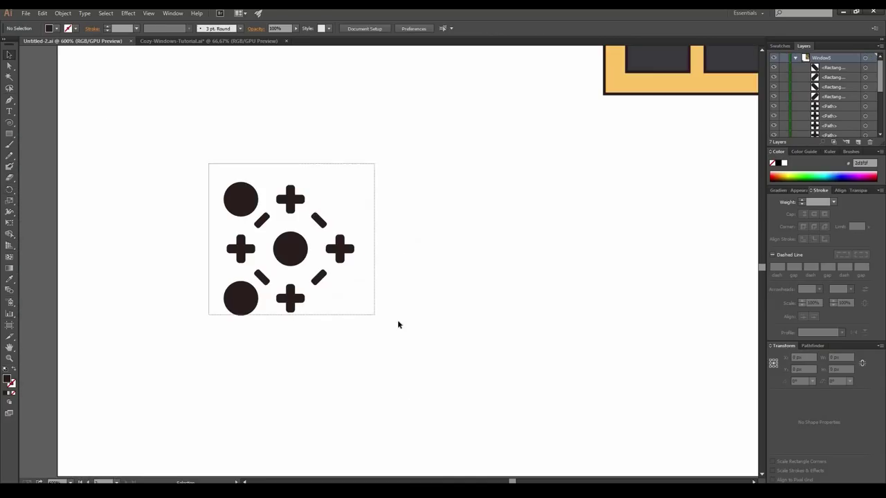
pyautogui.moveTo(308, 249); pyautogui.dragTo(397, 254)
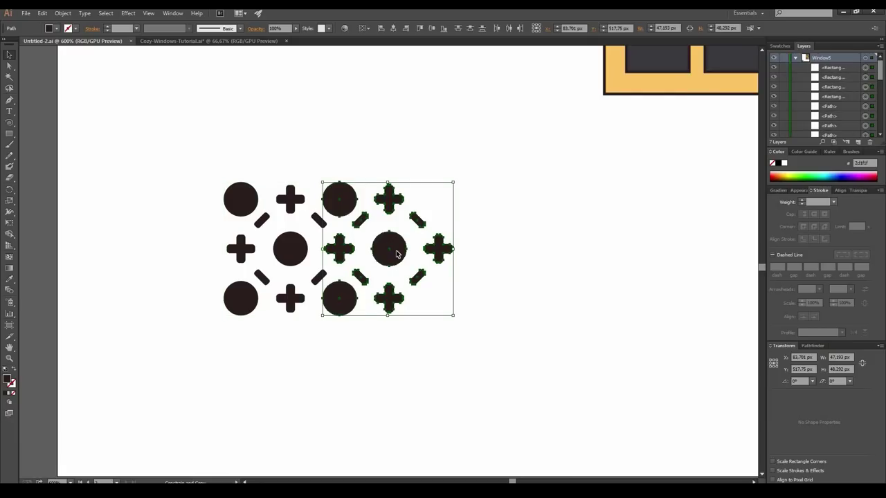
pyautogui.hotkey('ctrl', 'd')
pyautogui.click(477, 376)
pyautogui.click(439, 248)
pyautogui.click(339, 249)
pyautogui.press('Delete')
# Close the right end of the ornament pattern with copies of the upper and lower circles.
pyautogui.click(446, 209)
pyautogui.keyDown('shift'); pyautogui.click(446, 303); pyautogui.keyUp('shift')
pyautogui.moveTo(446, 303); pyautogui.dragTo(518, 318)
pyautogui.click(519, 319)
# Group the complete ornament pattern and shift it slightly down and to the left.
pyautogui.hotkey('ctrl', '-')
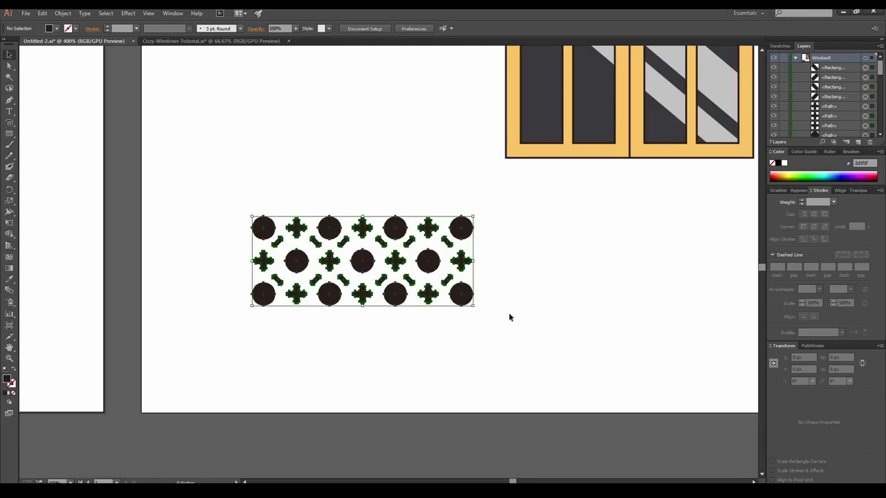
pyautogui.hotkey('ctrl', 'g')
pyautogui.moveTo(371, 266); pyautogui.dragTo(346, 275)
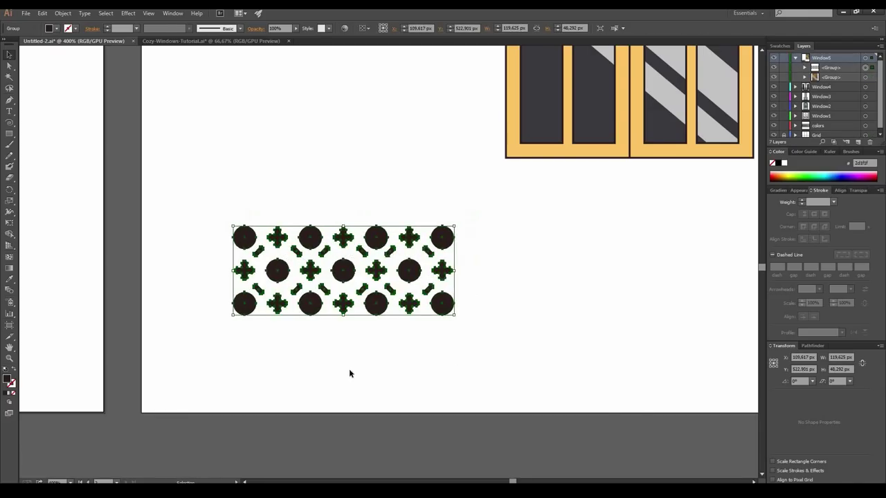
pyautogui.click(349, 369)
# Draw a rectangle about 130 by 58 px around the pattern, fill it with cec8ae and send it behind the ornament.
pyautogui.press('m')
pyautogui.moveTo(223, 218)
pyautogui.mouseDown()
pyautogui.moveTo(352, 300)
pyautogui.moveTo(459, 323)
pyautogui.mouseUp()
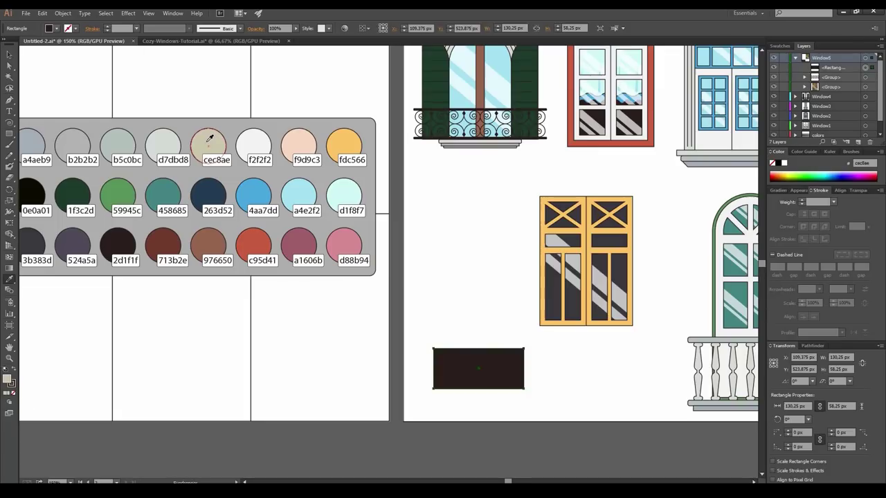
pyautogui.rightClick(508, 374)
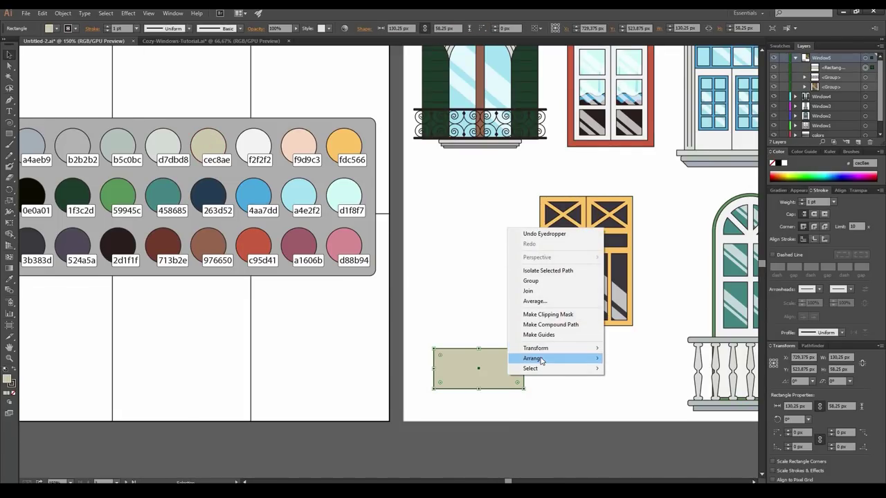
pyautogui.moveTo(531, 358)
pyautogui.click(486, 379)
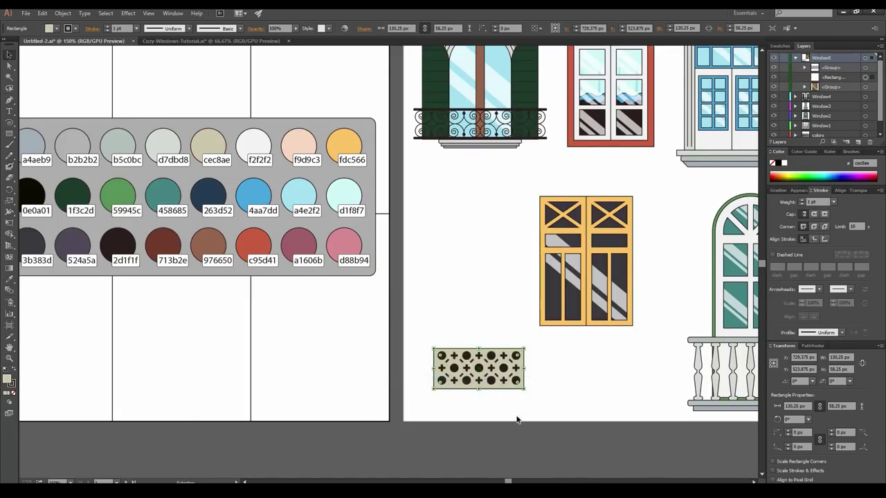
# Widen a copy of the panel rectangle to about 171 px behind the panel and fill it blue-grey for the side posts.
pyautogui.hotkey('ctrl', '+')
pyautogui.hotkey('ctrl', '+')
pyautogui.moveTo(393, 267); pyautogui.dragTo(423, 267)
pyautogui.keyDown('ctrl'); pyautogui.keyDown('alt'); pyautogui.click(313, 203); pyautogui.keyUp('alt'); pyautogui.keyUp('ctrl')
pyautogui.keyDown('ctrl'); pyautogui.keyDown('alt'); pyautogui.click(314, 202); pyautogui.keyUp('alt'); pyautogui.keyUp('ctrl')
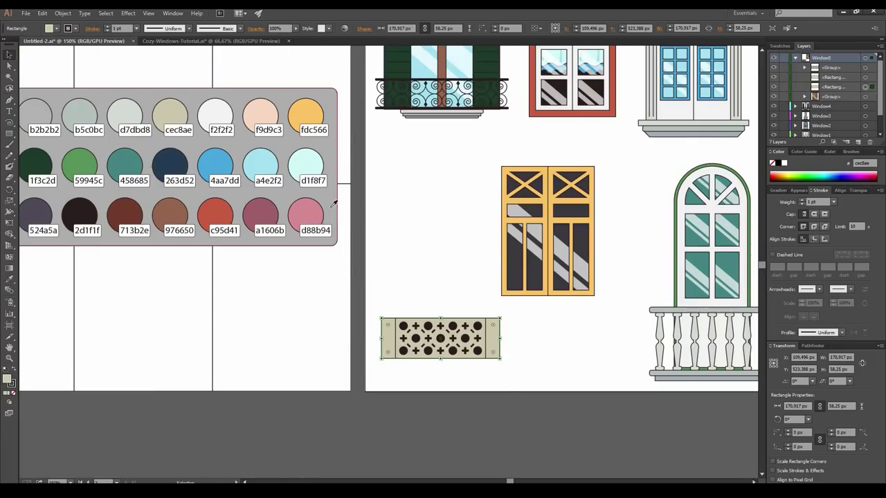
pyautogui.press('i')
pyautogui.moveTo(229, 195); pyautogui.dragTo(504, 207)
pyautogui.click(61, 123)
# Draw a d7dbd8 ledge about 182 by 10 px with 2.73 px rounded corners on the panel, plus a bar about 172 by 6 px above it.
pyautogui.hotkey('ctrl', '+')
pyautogui.press('m')
pyautogui.moveTo(281, 216); pyautogui.dragTo(406, 219)
pyautogui.scroll(-3, 435, 220)
pyautogui.moveTo(383, 284); pyautogui.dragTo(627, 291)
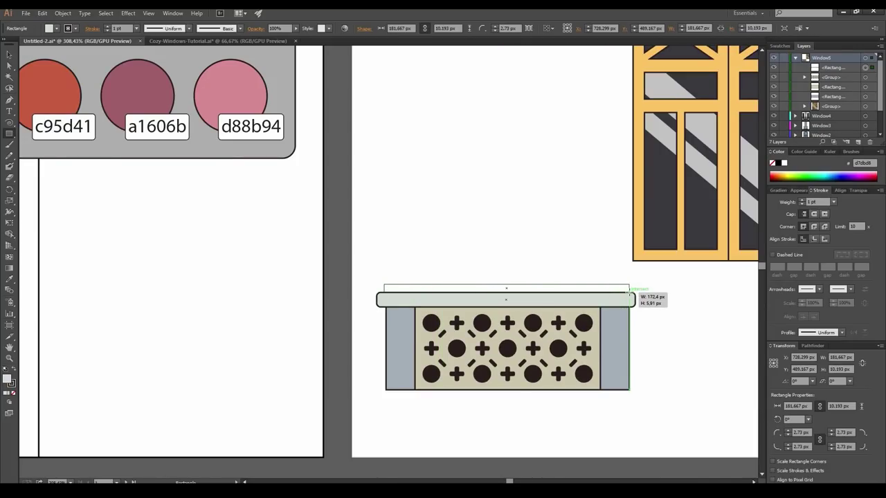
pyautogui.moveTo(629, 292); pyautogui.dragTo(629, 292)
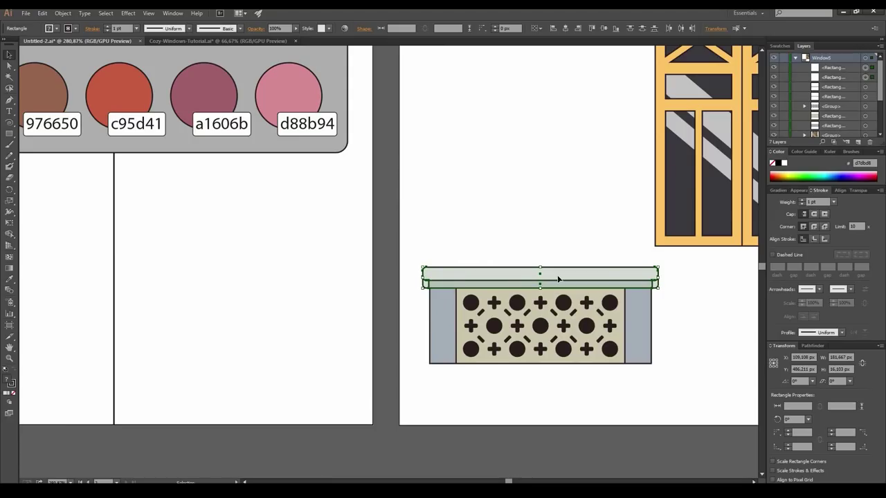
# Place a mirrored copy of the ledge under the panel, and centre the grouped balcony over the yellow window's lower part.
pyautogui.moveTo(558, 279); pyautogui.dragTo(571, 374)
pyautogui.moveTo(622, 395); pyautogui.dragTo(623, 396)
pyautogui.moveTo(399, 300); pyautogui.dragTo(399, 313)
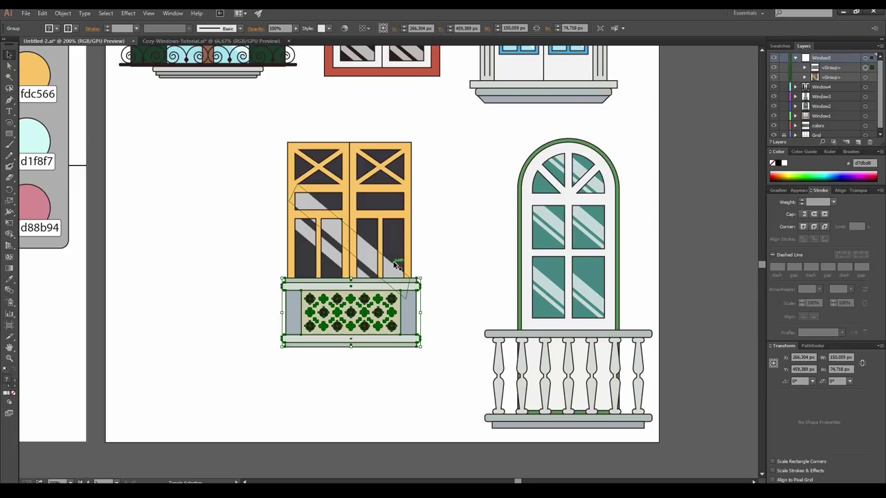
pyautogui.keyDown('shift'); pyautogui.click(394, 265); pyautogui.keyUp('shift')
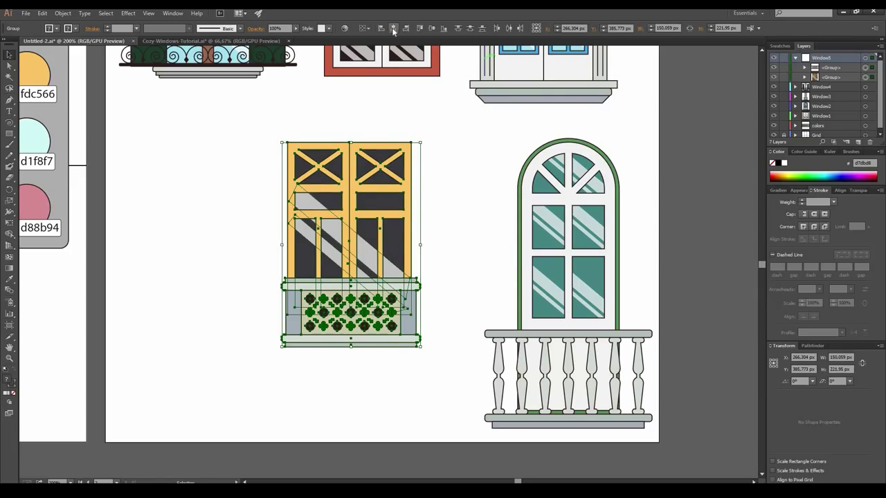
pyautogui.click(461, 290)
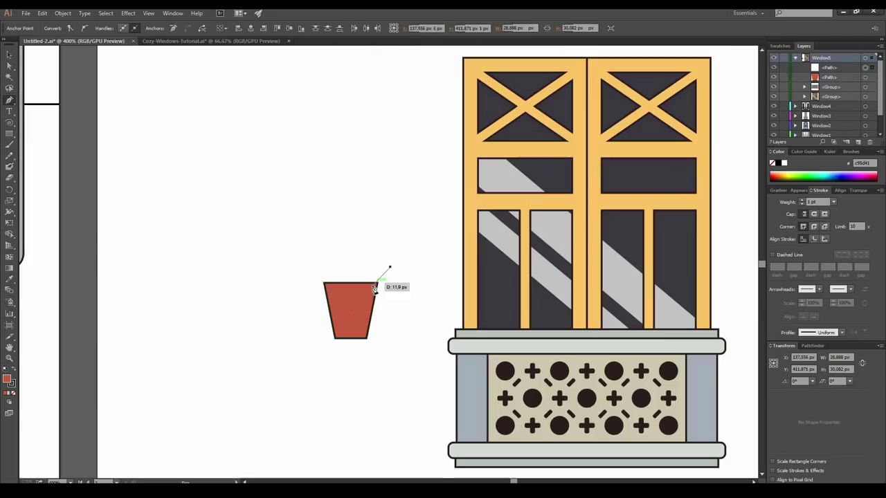
# Draw a teal plant with spiky leaves rising from the red flower pot using the Pen tool.
pyautogui.moveTo(371, 290); pyautogui.dragTo(366, 302)
pyautogui.click(369, 289)
pyautogui.click(331, 289)
pyautogui.moveTo(306, 260); pyautogui.dragTo(306, 260)
pyautogui.click(318, 267)
pyautogui.click(330, 270)
pyautogui.click(329, 244)
pyautogui.click(339, 263)
pyautogui.click(351, 242)
pyautogui.click(351, 260)
pyautogui.moveTo(369, 236); pyautogui.dragTo(382, 229)
pyautogui.click(369, 237)
# Move the potted plant onto the left end of the balcony ledge and scale it to about 33 by 43 px.
pyautogui.moveTo(364, 269); pyautogui.dragTo(395, 272)
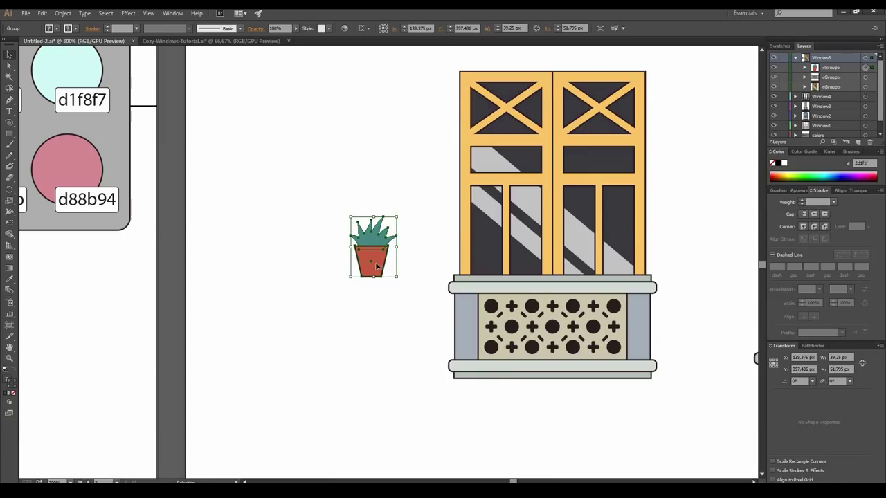
pyautogui.moveTo(376, 265); pyautogui.dragTo(473, 264)
pyautogui.click(429, 330)
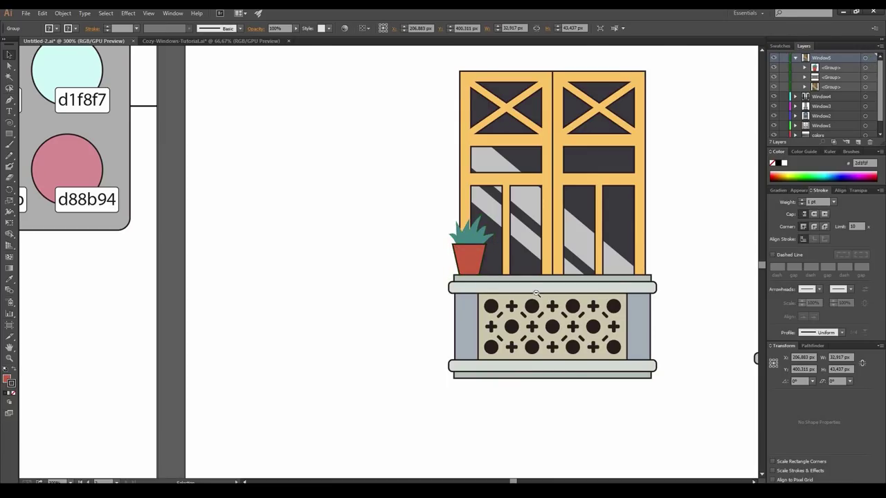
# Draw a rectangle about 150 by 205 px left of the yellow window in Window6 and colour it from the swatches.
pyautogui.keyDown('ctrl'); pyautogui.keyDown('alt'); pyautogui.click(535, 292); pyautogui.keyUp('alt'); pyautogui.keyUp('ctrl')
pyautogui.moveTo(330, 204); pyautogui.dragTo(435, 345)
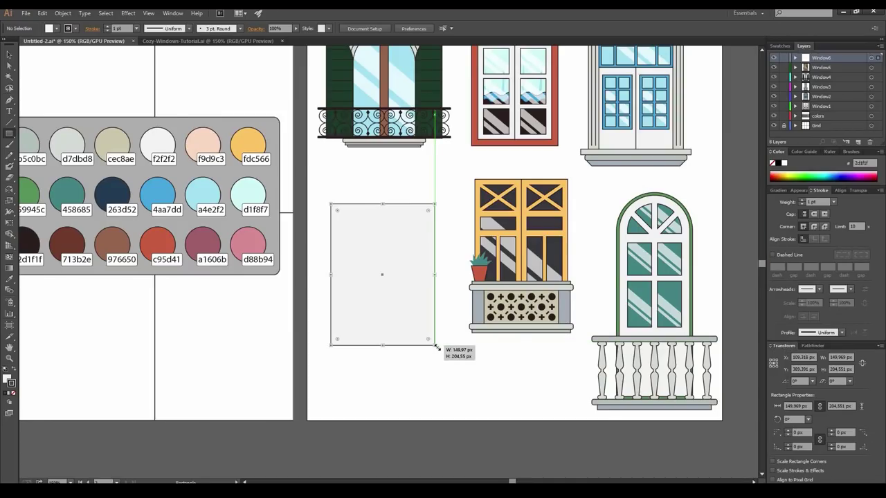
pyautogui.press('i')
pyautogui.moveTo(289, 295); pyautogui.dragTo(392, 305)
pyautogui.click(38, 203)
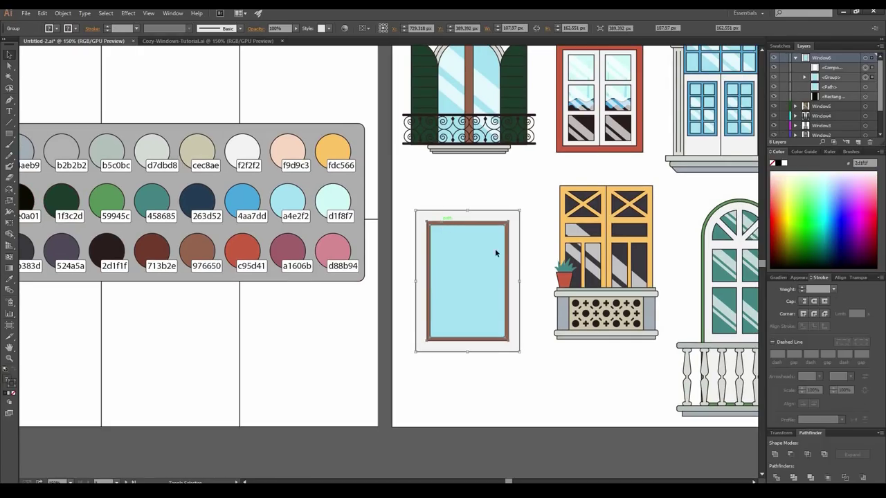
# Draw a brown rectangle about 59 by 188 px over the left half of the sixth window as a shutter.
pyautogui.click(480, 236)
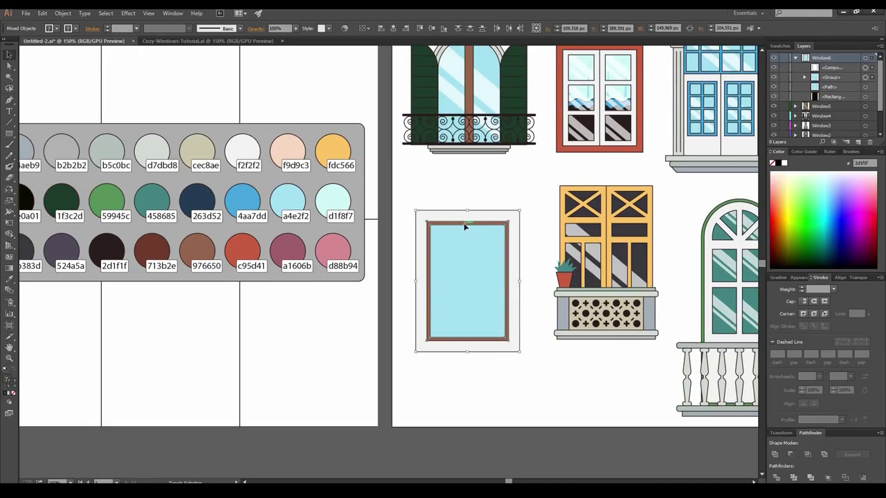
pyautogui.moveTo(386, 136); pyautogui.dragTo(448, 333)
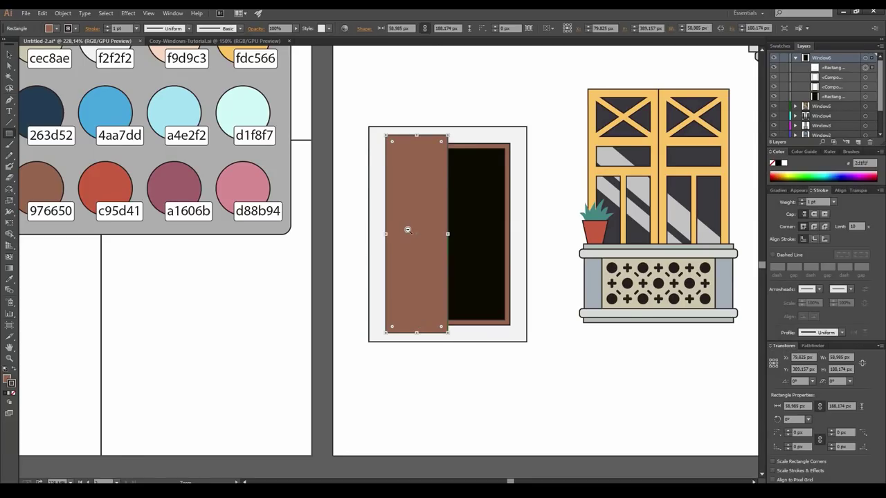
# Clip the horizontal slat lines to the dark left shutter panel with a clipping mask.
pyautogui.keyDown('ctrl'); pyautogui.keyDown('alt'); pyautogui.click(409, 229); pyautogui.keyUp('alt'); pyautogui.keyUp('ctrl')
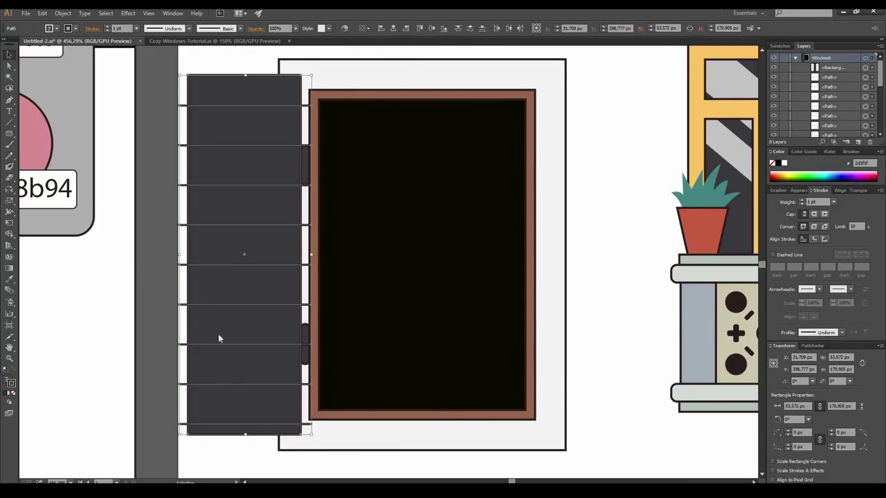
pyautogui.rightClick(219, 338)
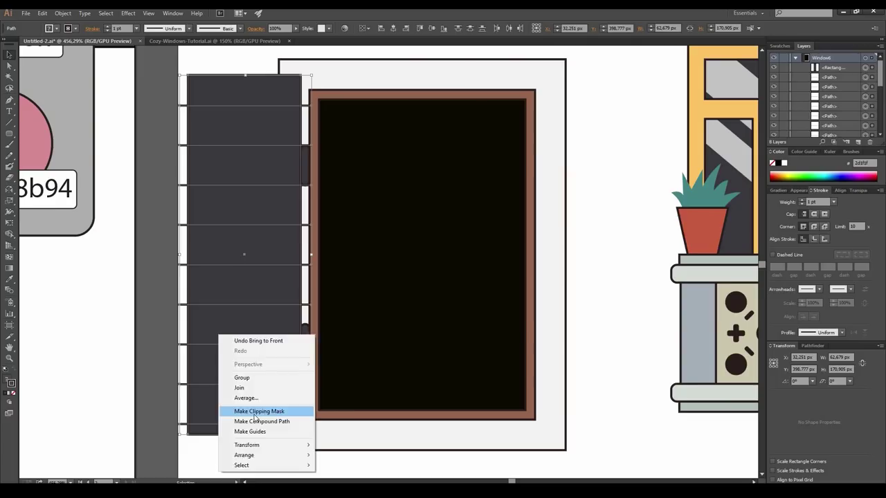
pyautogui.click(254, 413)
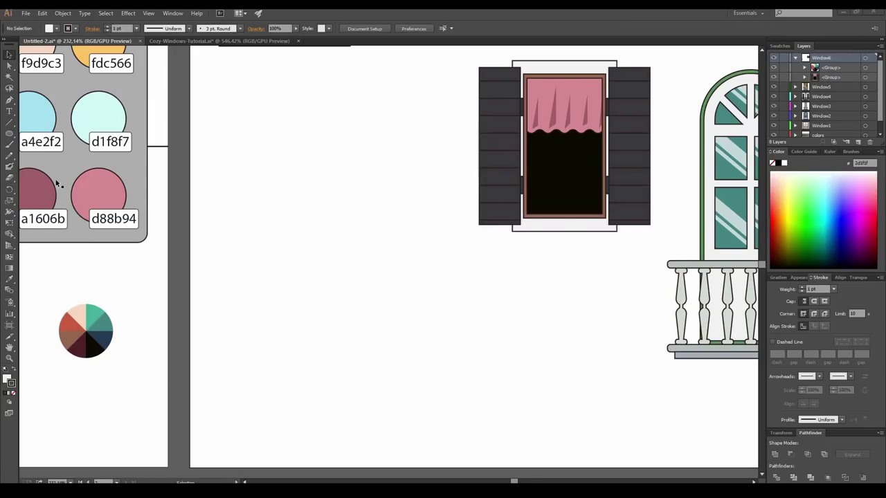
# Draw an upright oval for a head on the empty area below the window and fill it with the colour wheel's pale skin tone.
pyautogui.hotkey('ctrl', '+')
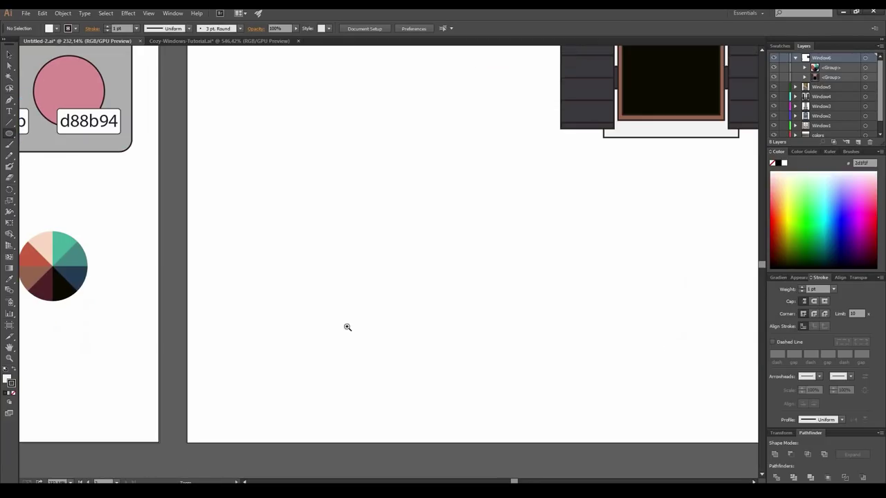
pyautogui.moveTo(355, 267); pyautogui.dragTo(342, 290)
pyautogui.moveTo(294, 196)
pyautogui.mouseDown()
pyautogui.moveTo(350, 271)
pyautogui.moveTo(347, 262)
pyautogui.moveTo(342, 276)
pyautogui.mouseUp()
pyautogui.press('i')
pyautogui.click(30, 266)
# Reshape the oval into a face with a pointed chin, lower side points and a broader top curve.
pyautogui.press('a')
pyautogui.click(9, 200)
pyautogui.moveTo(392, 265); pyautogui.dragTo(316, 254)
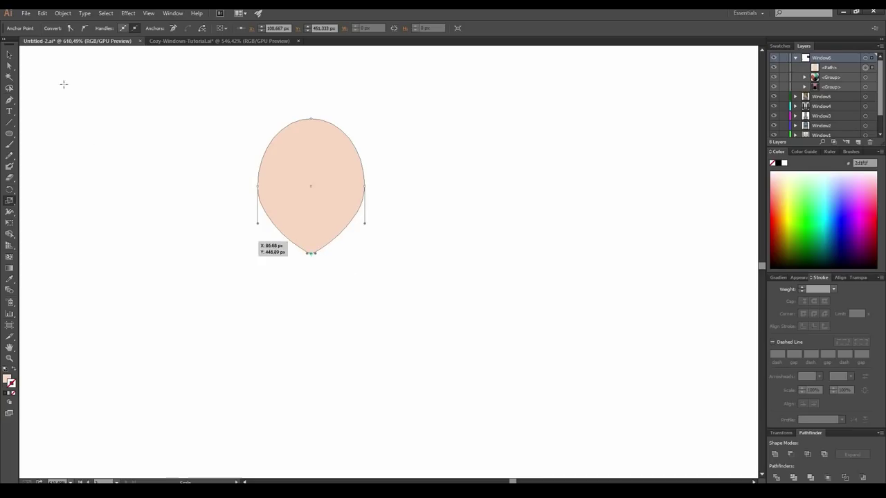
pyautogui.moveTo(364, 186); pyautogui.dragTo(364, 198)
pyautogui.click(311, 118)
pyautogui.moveTo(341, 118); pyautogui.dragTo(372, 112)
# Draw a flat ellipse about 15 by 4 px low on the face as a mouth and fill it with the colour wheel's dark maroon.
pyautogui.press('l')
pyautogui.moveTo(292, 217); pyautogui.dragTo(333, 229)
pyautogui.hotkey('ctrl', '-')
pyautogui.hotkey('ctrl', '-')
pyautogui.press('i')
pyautogui.click(64, 337)
pyautogui.hotkey('ctrl', '+')
pyautogui.hotkey('ctrl', '+')
# Convert the mouth's two end points to sharp corners and add anchor points on both sides of its upper middle point.
pyautogui.moveTo(10, 100); pyautogui.dragTo(34, 132)
pyautogui.click(34, 133)
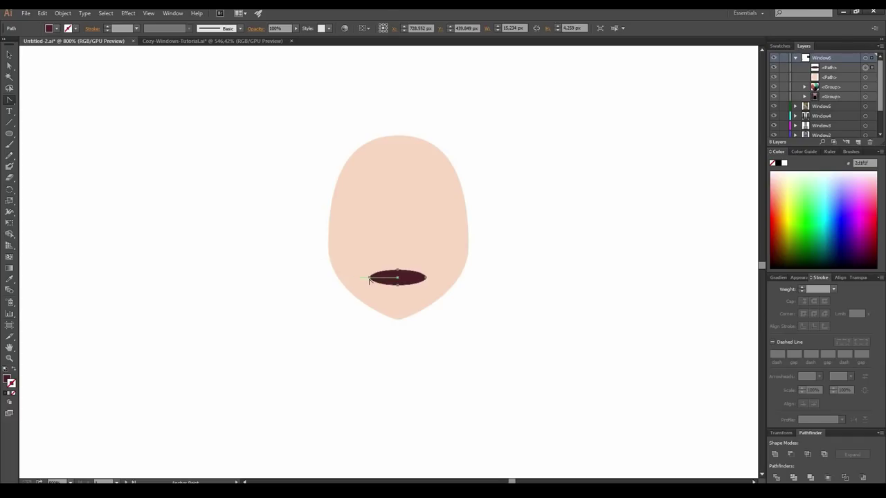
pyautogui.click(426, 278)
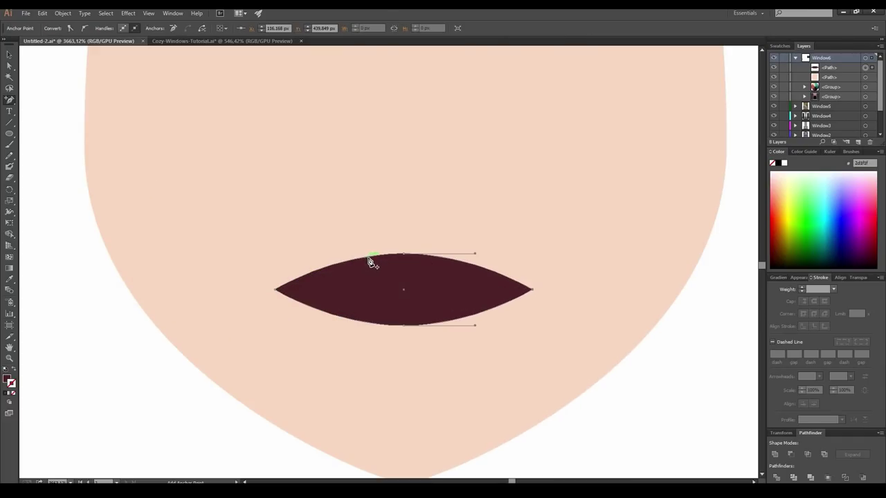
pyautogui.click(369, 257)
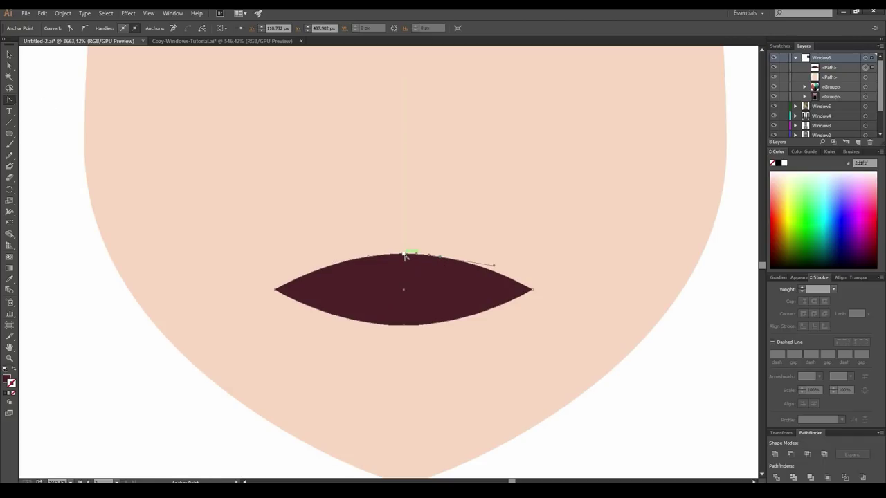
# Shape the mouth into lips by lowering the upper middle point, raising both corners and pulling the bottom point slightly down.
pyautogui.click(9, 67)
pyautogui.moveTo(404, 254); pyautogui.dragTo(405, 275)
pyautogui.click(277, 289)
pyautogui.keyDown('shift'); pyautogui.click(532, 290); pyautogui.keyUp('shift')
pyautogui.moveTo(532, 290); pyautogui.dragTo(530, 254)
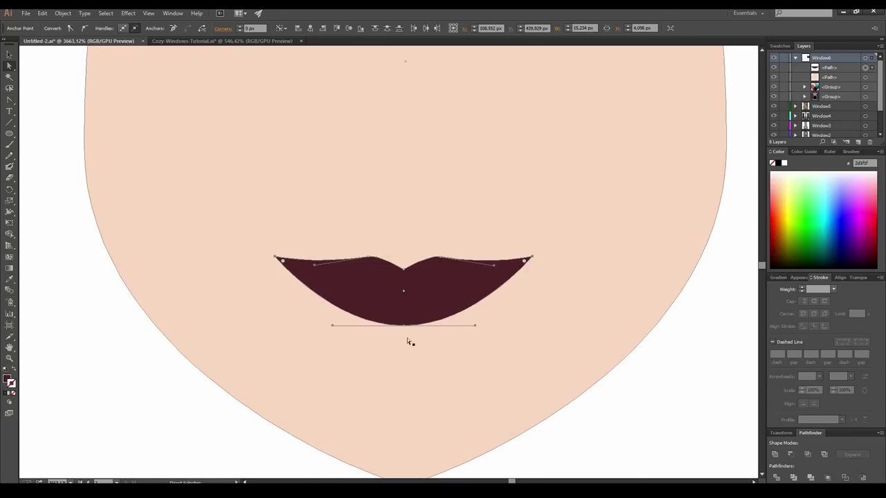
pyautogui.moveTo(404, 325); pyautogui.dragTo(405, 330)
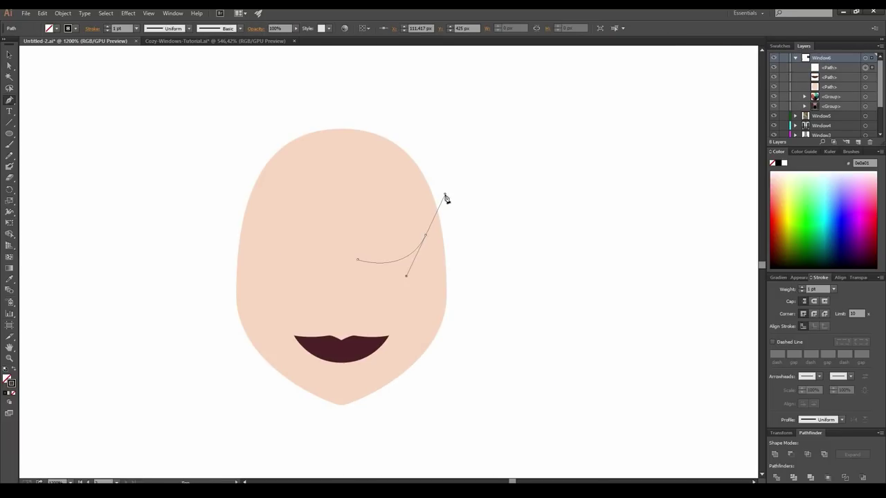
# Draw a closed eye as a 1 pt black downward-bowed curve on the face and give it a tapered, uneven width profile.
pyautogui.moveTo(445, 199); pyautogui.dragTo(446, 198)
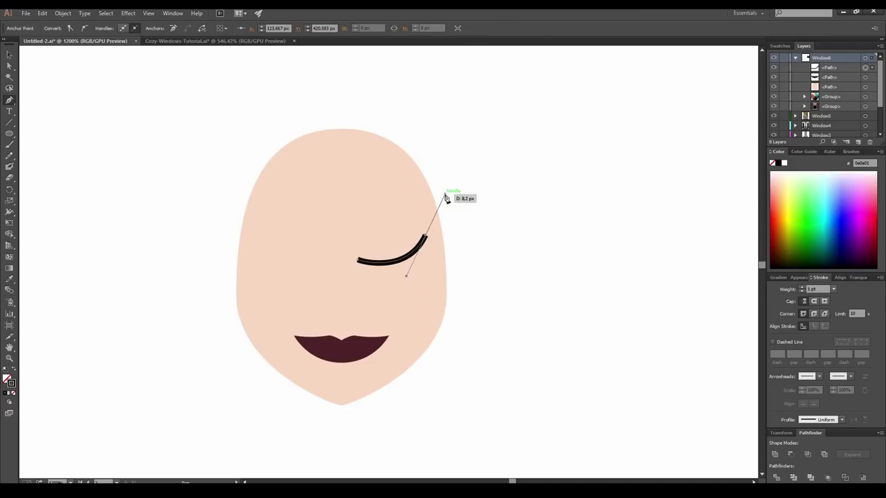
pyautogui.click(842, 420)
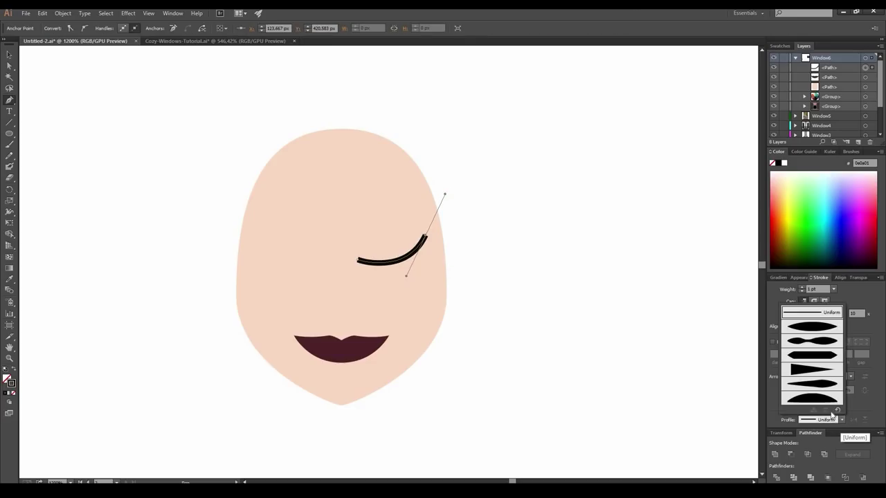
pyautogui.click(819, 383)
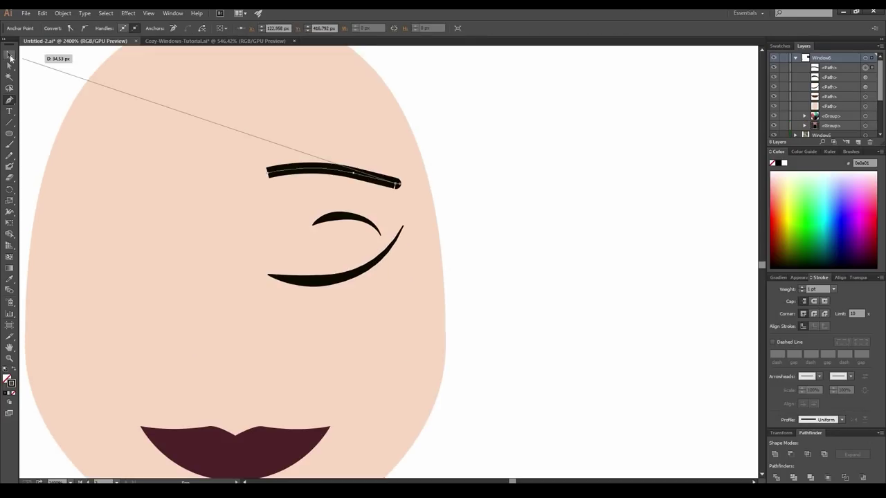
# Finish the 1 pt black eyebrow line above the closed eye and apply a variable width profile to it.
pyautogui.click(10, 56)
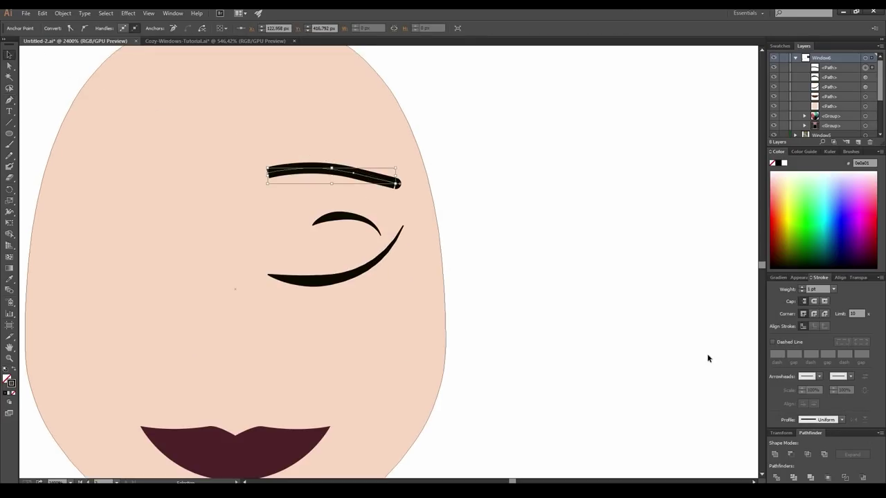
pyautogui.click(841, 420)
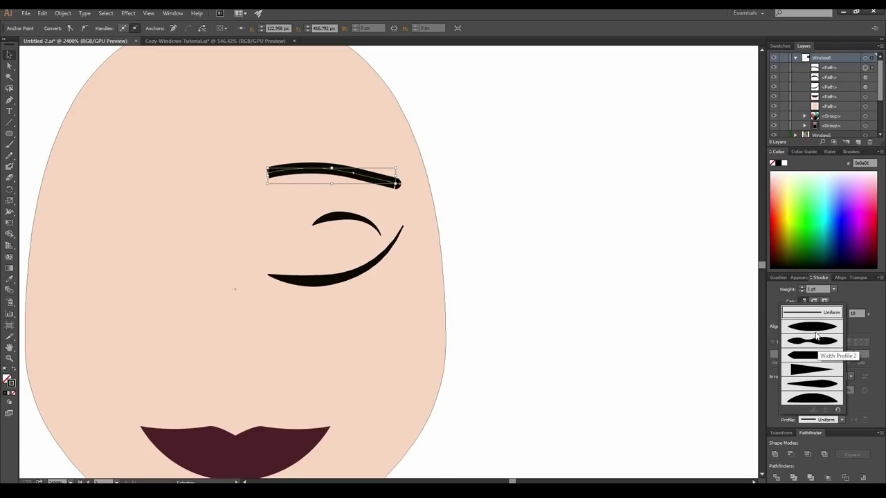
pyautogui.click(819, 343)
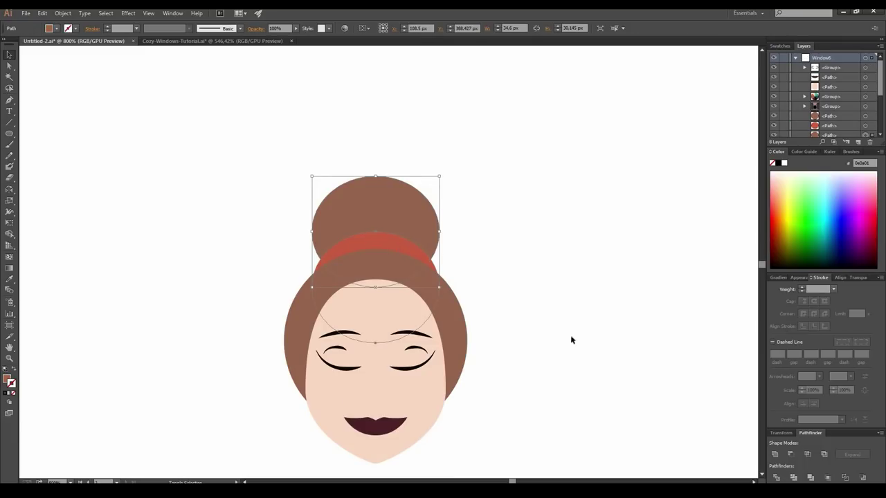
# Intersect the red hair band with a copy of the bun, and the fringe shape with a copy of the face.
pyautogui.click(807, 454)
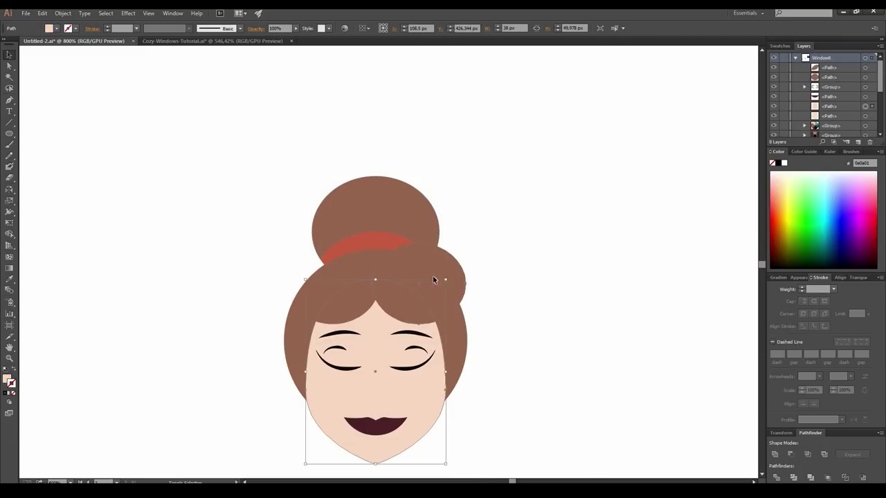
pyautogui.keyDown('shift'); pyautogui.click(434, 279); pyautogui.keyUp('shift')
pyautogui.click(808, 455)
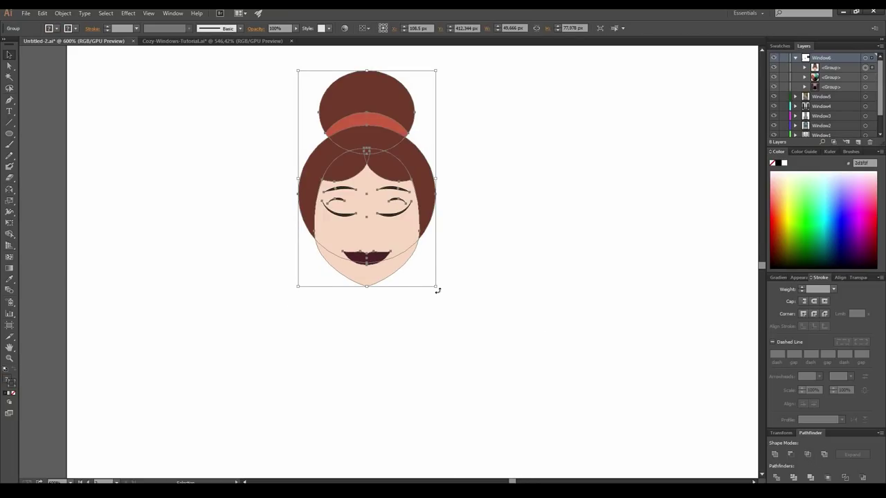
# Tilt the grouped head clockwise so the chin points down to the left, and deselect it.
pyautogui.moveTo(438, 290); pyautogui.dragTo(400, 306)
pyautogui.moveTo(431, 265); pyautogui.dragTo(421, 300)
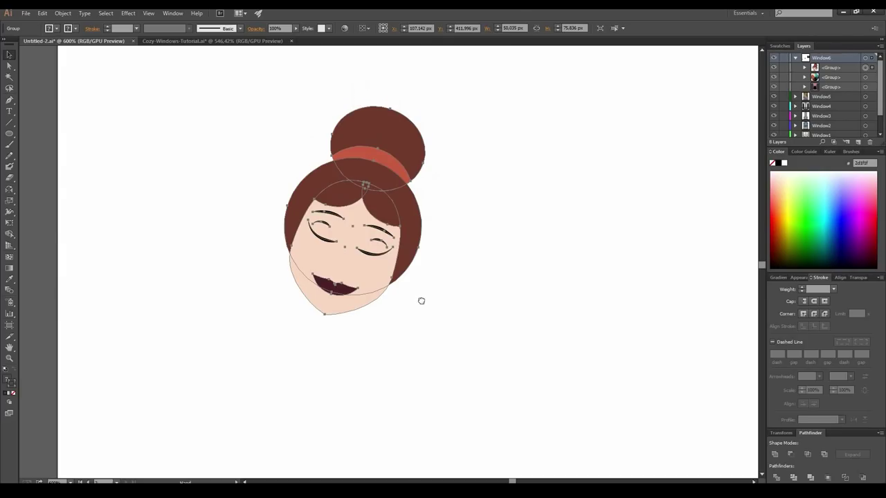
pyautogui.hotkey('ctrl', 'z')
pyautogui.click(453, 300)
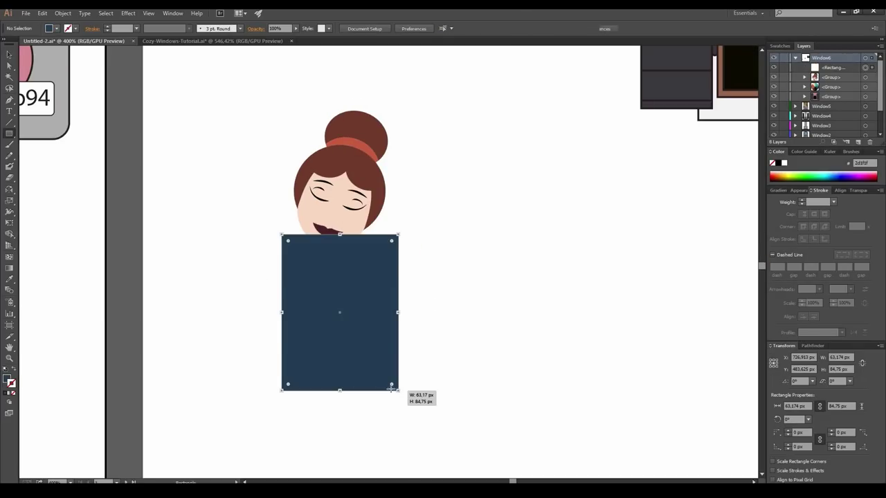
# Build a dark blue torso behind the head from a rectangle about 63 by 85 px, round its shoulders, widen its base and shorten it.
pyautogui.moveTo(397, 389); pyautogui.dragTo(398, 390)
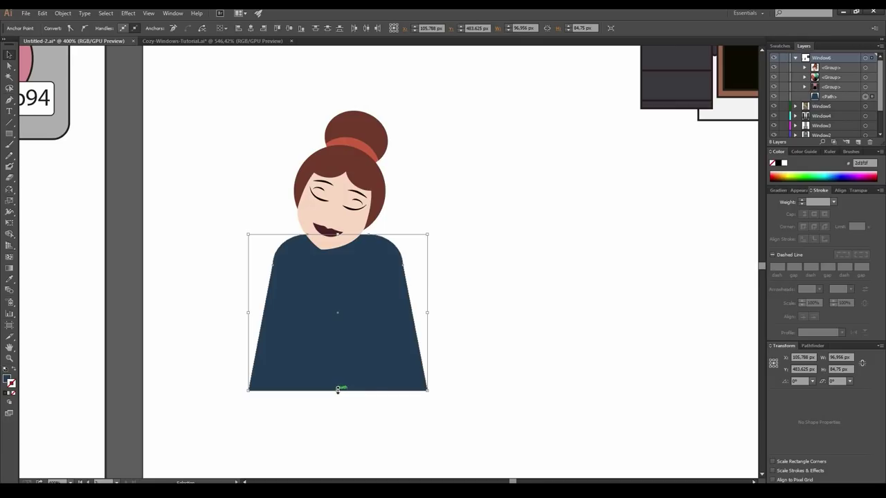
pyautogui.moveTo(338, 389); pyautogui.dragTo(338, 383)
pyautogui.click(480, 358)
# Draw a forearm ellipse about 53 by 12 px at the torso's lower edge in the face's skin colour, plus a smaller palm ellipse beside it.
pyautogui.moveTo(252, 339); pyautogui.dragTo(349, 361)
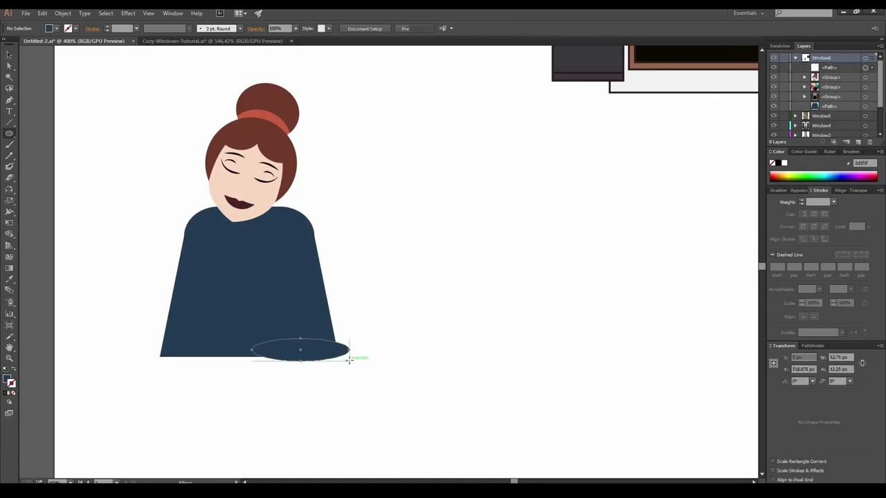
pyautogui.press('i')
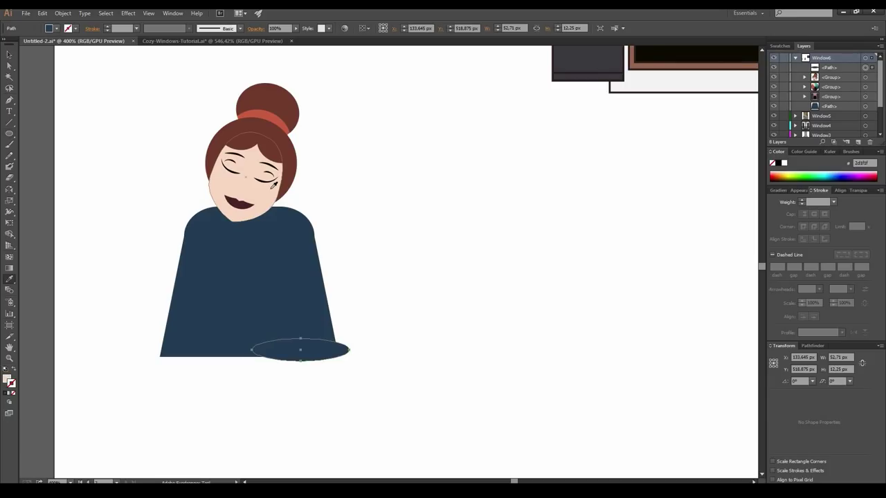
pyautogui.click(271, 188)
pyautogui.press('l')
pyautogui.moveTo(228, 339); pyautogui.dragTo(262, 359)
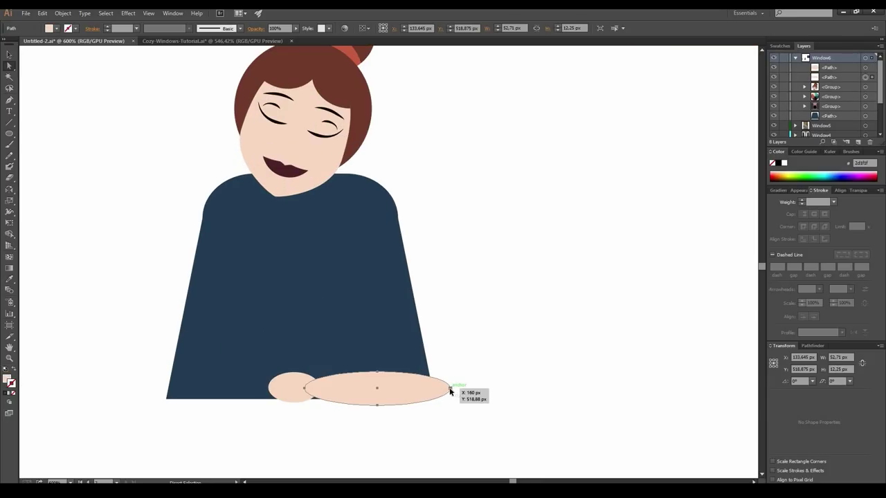
# Reshape the forearm ellipse by adjusting its outer end point and shifting its widest part towards the elbow.
pyautogui.click(451, 389)
pyautogui.click(9, 201)
pyautogui.press('a')
pyautogui.moveTo(377, 405); pyautogui.dragTo(396, 402)
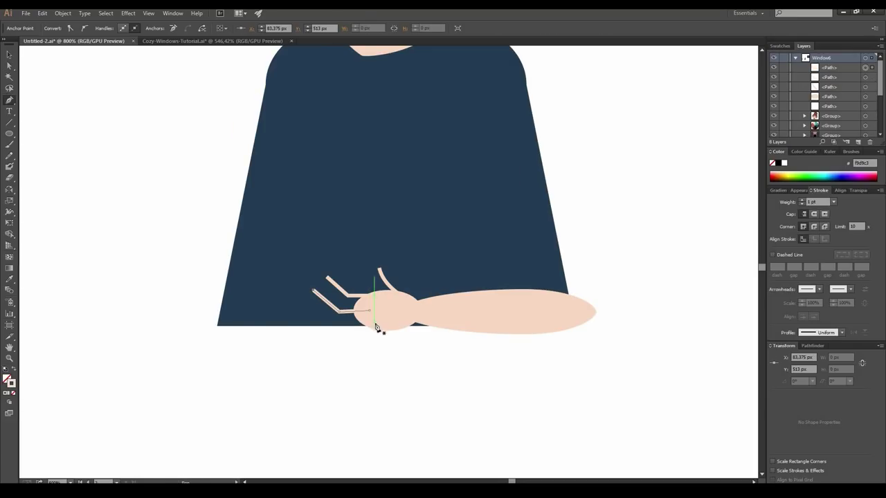
# Draw the lowest finger as a bent skin-coloured line and give all finger lines a 3.5 pt stroke with round caps.
pyautogui.click(376, 326)
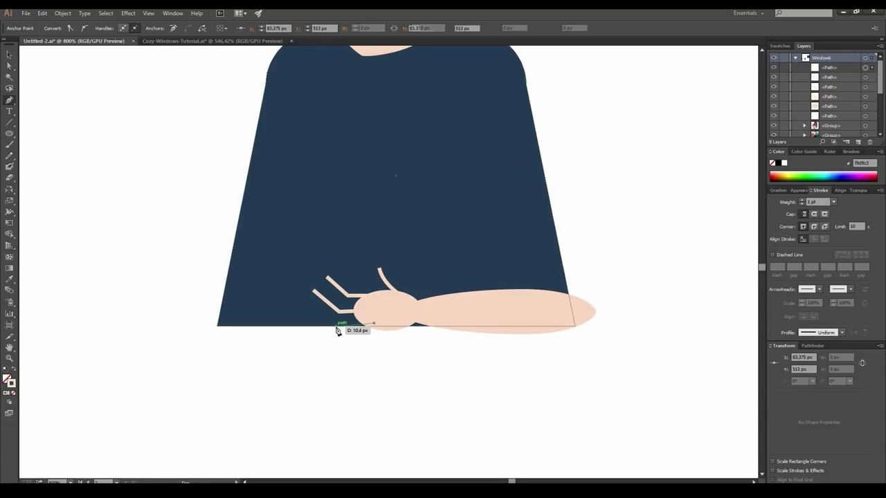
pyautogui.click(314, 316)
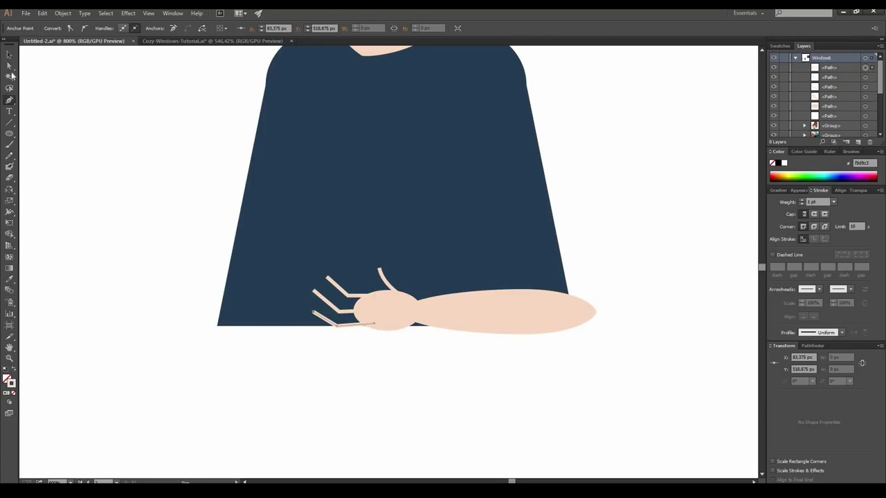
pyautogui.click(9, 55)
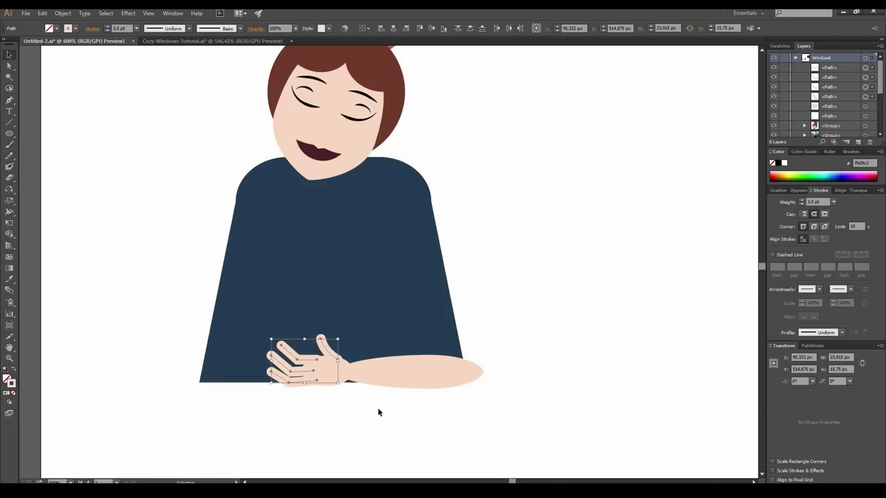
# Expand the fill and stroke of the finger lines into shapes and adjust the fingers' anchor points near the palm.
pyautogui.click(62, 13)
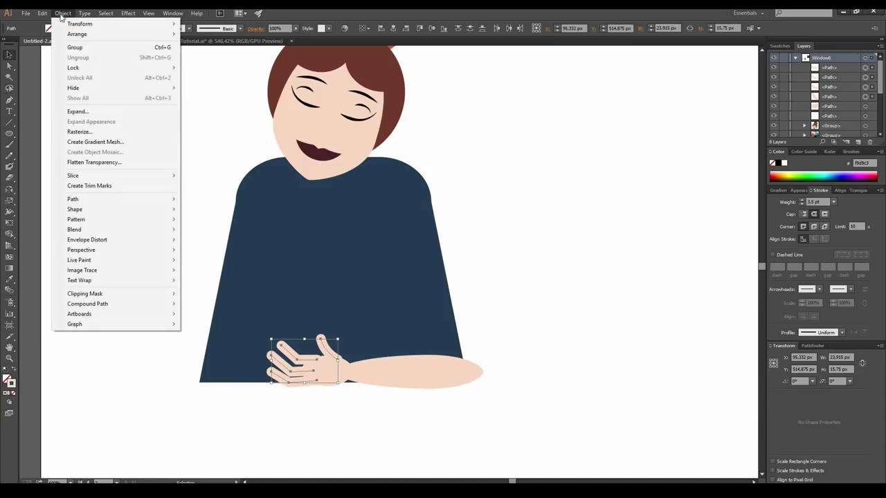
pyautogui.click(98, 112)
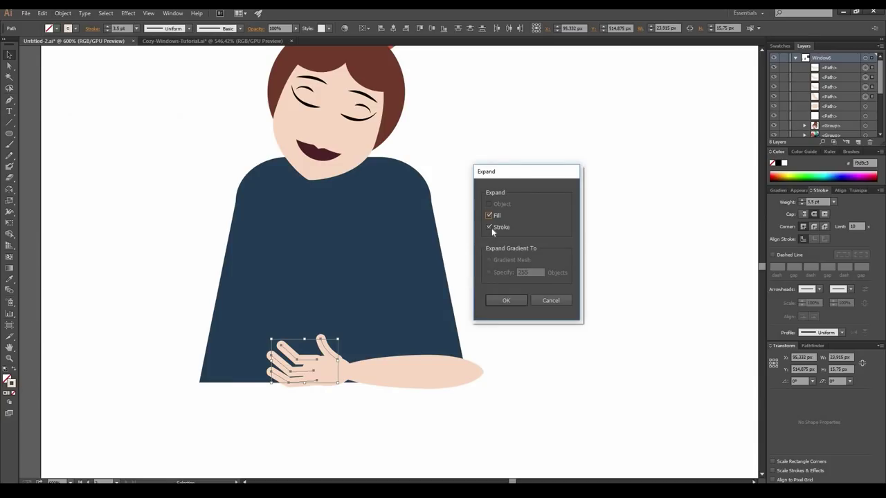
pyautogui.click(506, 300)
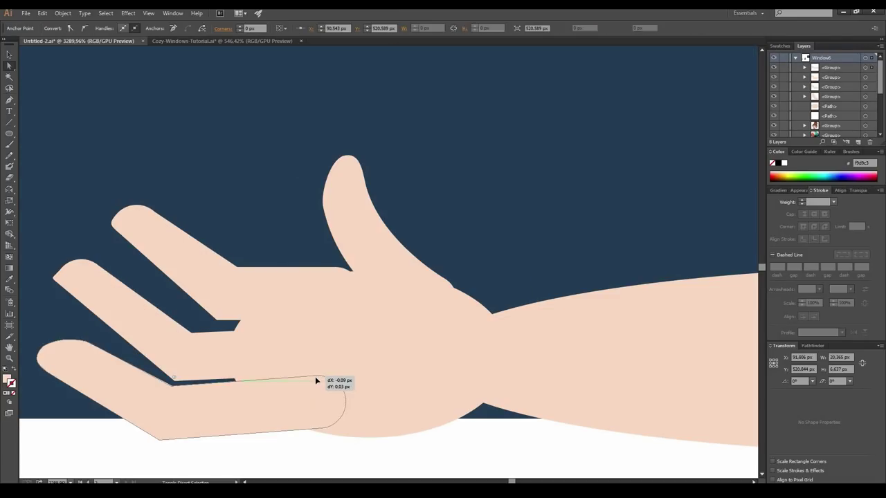
pyautogui.moveTo(316, 377); pyautogui.dragTo(318, 377)
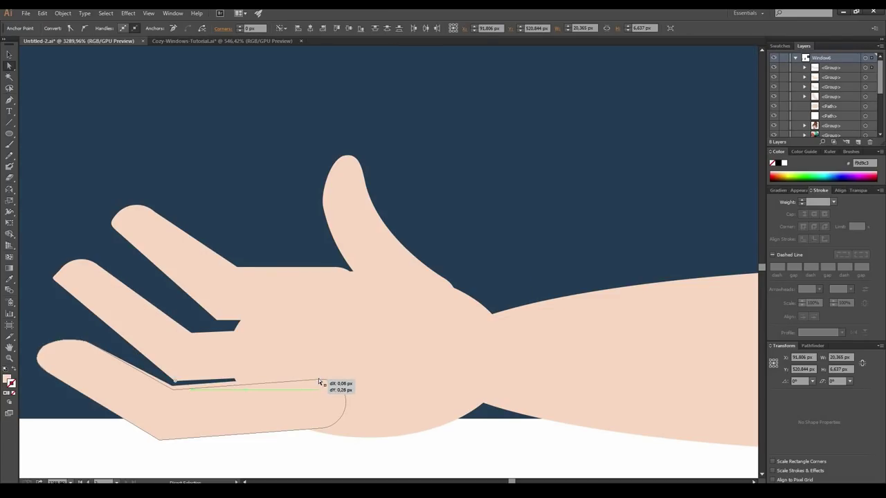
pyautogui.click(227, 267)
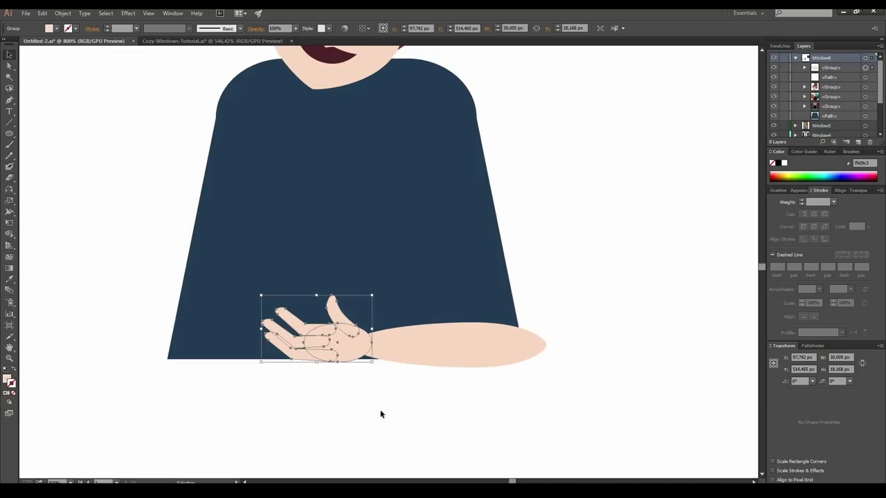
# Select the hand group and forearm together and place a duplicate of them below the torso.
pyautogui.click(344, 340)
pyautogui.keyDown('shift'); pyautogui.click(410, 352); pyautogui.keyUp('shift')
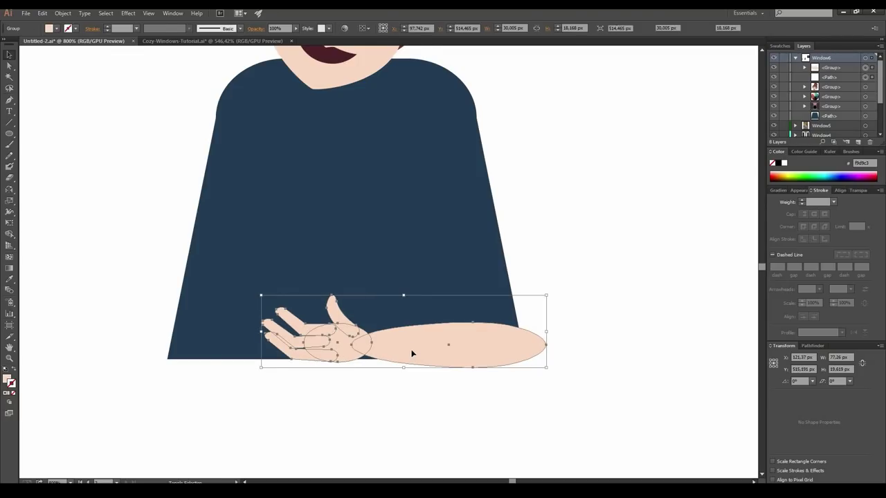
pyautogui.keyDown('ctrl'); pyautogui.keyDown('alt'); pyautogui.click(413, 349); pyautogui.keyUp('alt'); pyautogui.keyUp('ctrl')
pyautogui.moveTo(429, 266); pyautogui.dragTo(439, 350)
pyautogui.click(496, 302)
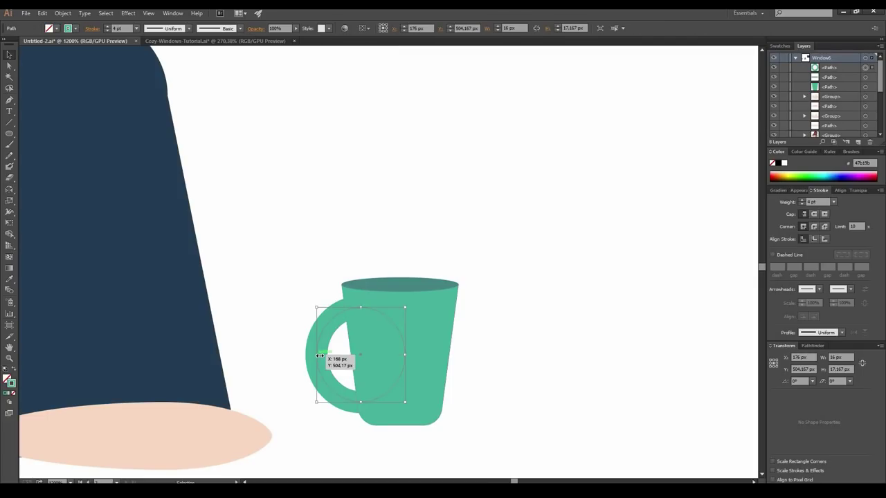
# Make the green mug's ring-shaped handle slightly narrower and shorter.
pyautogui.moveTo(319, 355); pyautogui.dragTo(325, 354)
pyautogui.moveTo(364, 401); pyautogui.dragTo(365, 393)
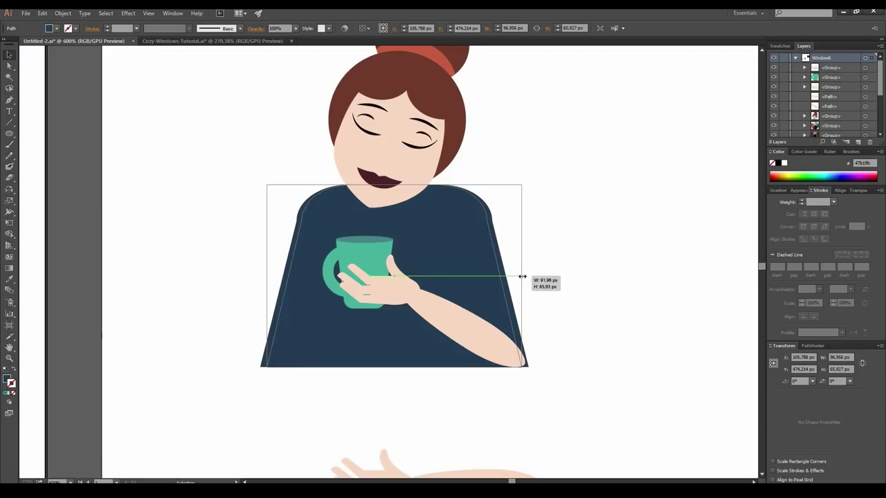
# Narrow the dark blue torso to about 92 px wide around its centre and deselect it.
pyautogui.moveTo(520, 276); pyautogui.dragTo(522, 276)
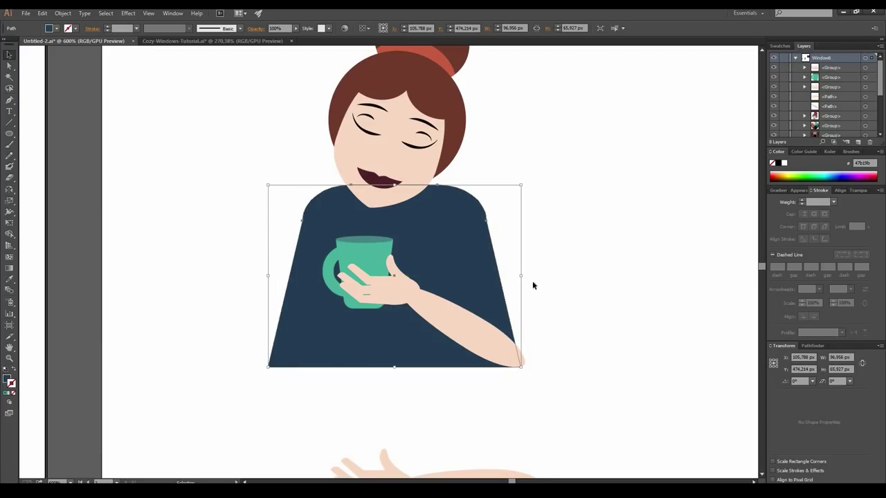
pyautogui.click(570, 309)
# Place the mirrored spare arm across the torso's lower edge, and adjust its hand and forearm to meet at the wrist.
pyautogui.keyDown('ctrl'); pyautogui.keyDown('alt'); pyautogui.click(471, 347); pyautogui.keyUp('alt'); pyautogui.keyUp('ctrl')
pyautogui.keyDown('ctrl'); pyautogui.keyDown('alt'); pyautogui.click(439, 278); pyautogui.keyUp('alt'); pyautogui.keyUp('ctrl')
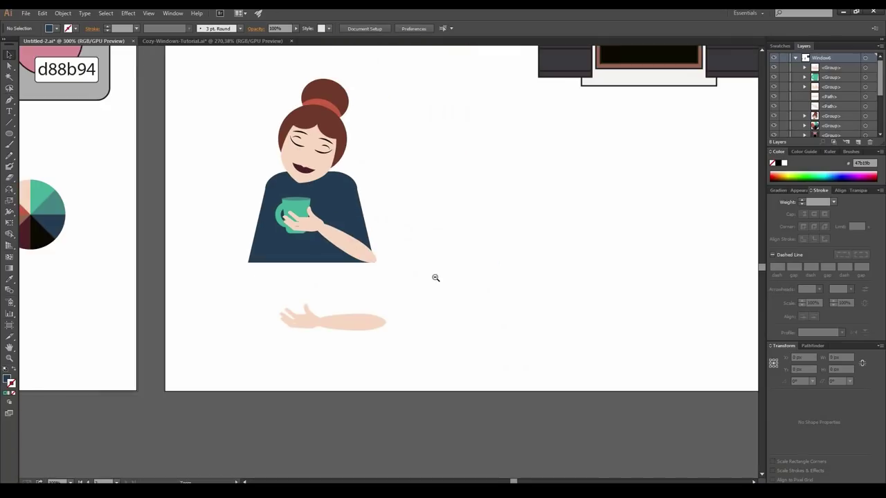
pyautogui.moveTo(414, 336); pyautogui.dragTo(434, 365)
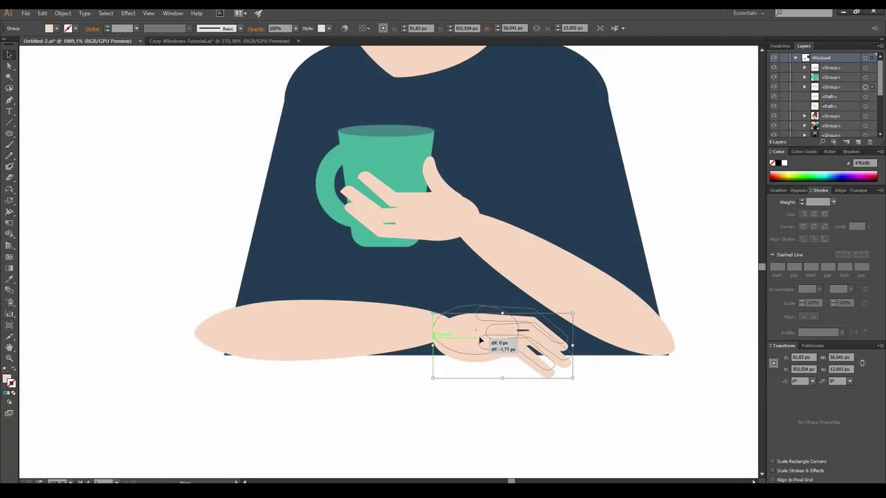
pyautogui.moveTo(455, 371); pyautogui.dragTo(458, 366)
pyautogui.click(337, 344)
pyautogui.moveTo(336, 342); pyautogui.dragTo(342, 344)
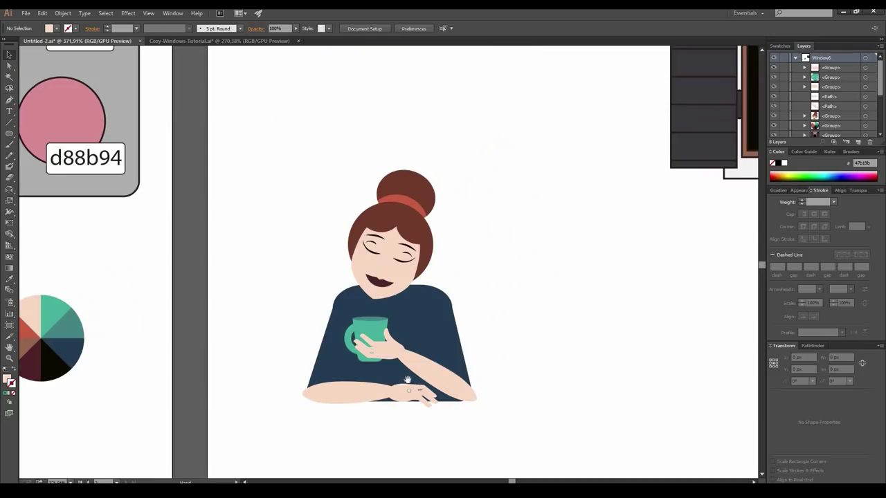
# Select all parts of the woman together with her mug.
pyautogui.moveTo(266, 164); pyautogui.dragTo(534, 417)
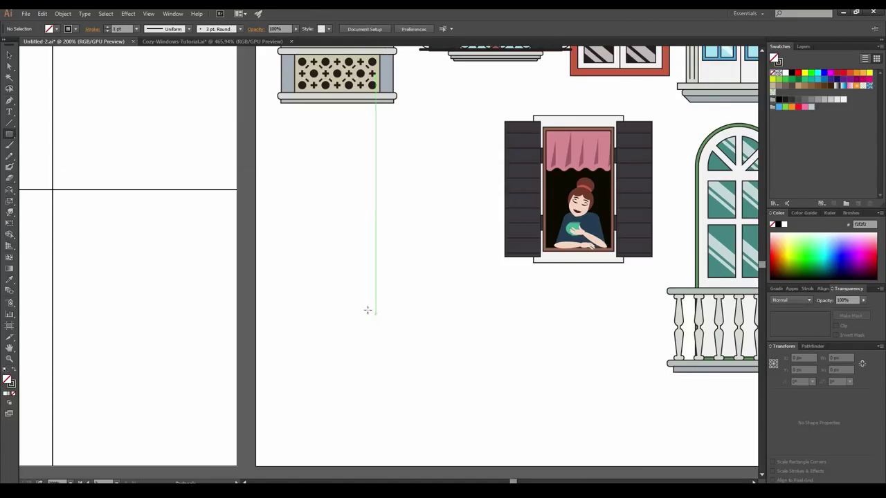
# Draw a brick rectangle about 27 × 14 px in an empty area and make it a pattern with a 100 px wide tile.
pyautogui.moveTo(366, 305); pyautogui.dragTo(511, 314)
pyautogui.hotkey('ctrl', 'space')
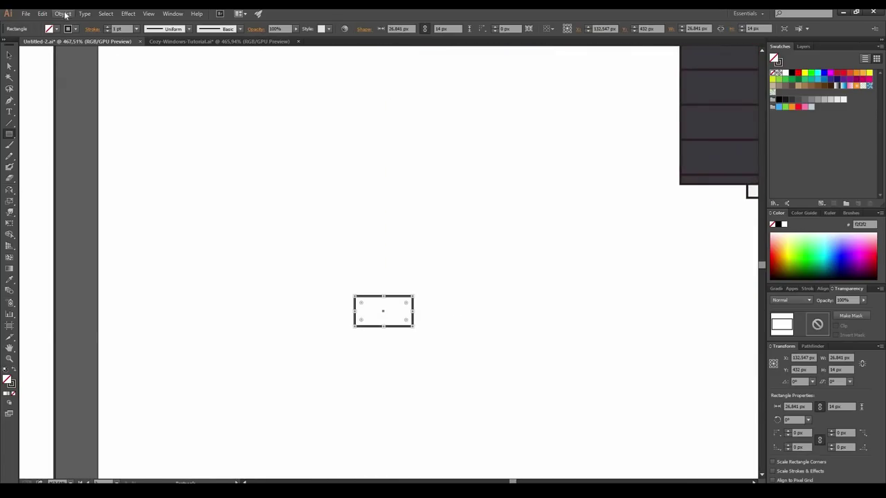
pyautogui.click(63, 14)
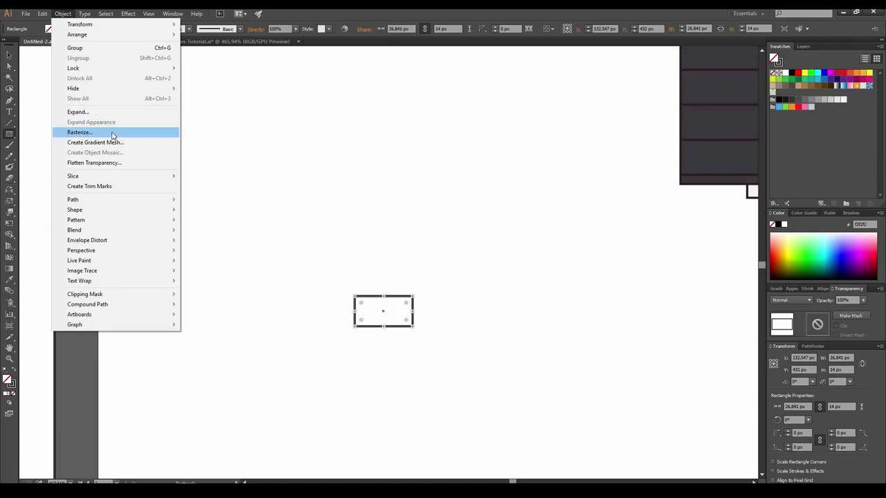
pyautogui.moveTo(113, 226)
pyautogui.click(226, 220)
pyautogui.click(533, 270)
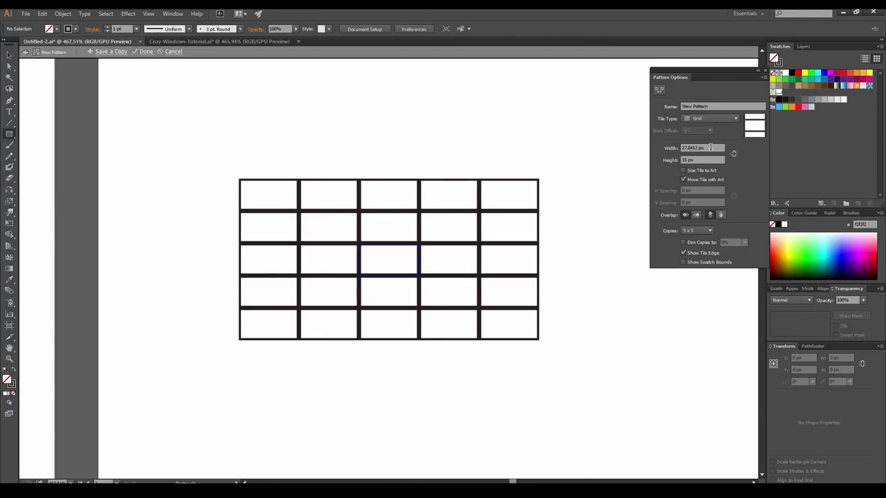
pyautogui.press('Tab')
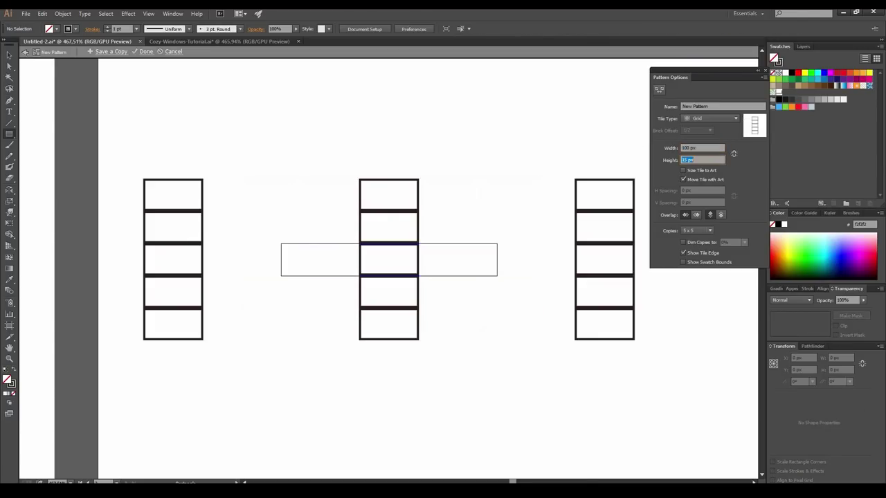
# Copy the brick along one row and vary the copies' widths until the row spans the tile, with a last brick about 36 px wide.
pyautogui.moveTo(456, 236); pyautogui.dragTo(353, 235)
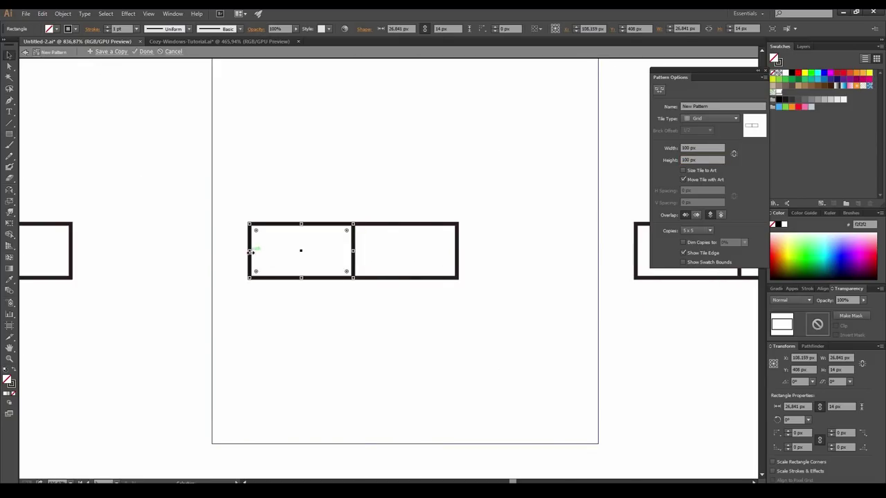
pyautogui.moveTo(250, 250); pyautogui.dragTo(267, 252)
pyautogui.keyDown('alt'); pyautogui.moveTo(327, 229); pyautogui.dragTo(240, 224); pyautogui.keyUp('alt')
pyautogui.moveTo(182, 252); pyautogui.dragTo(212, 254)
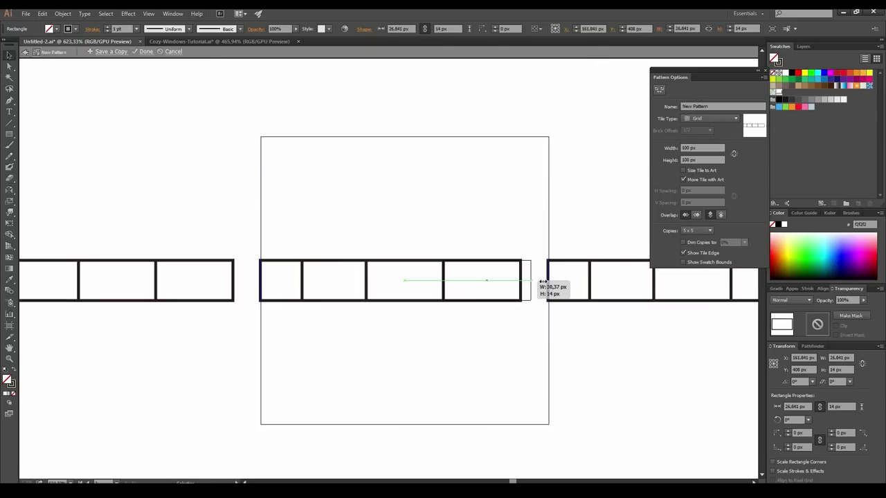
pyautogui.moveTo(533, 281); pyautogui.dragTo(547, 279)
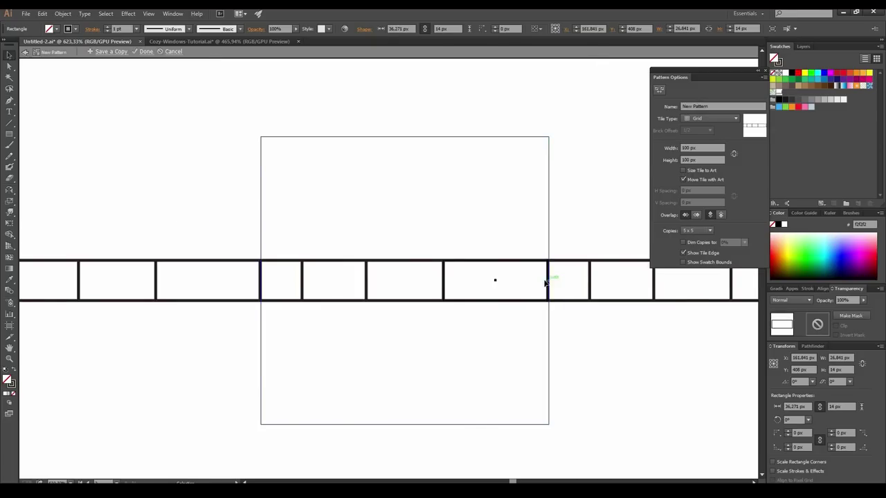
# Build three more staggered brick rows above and below the first, resizing bricks so that no gaps remain between them.
pyautogui.moveTo(406, 279); pyautogui.dragTo(404, 240)
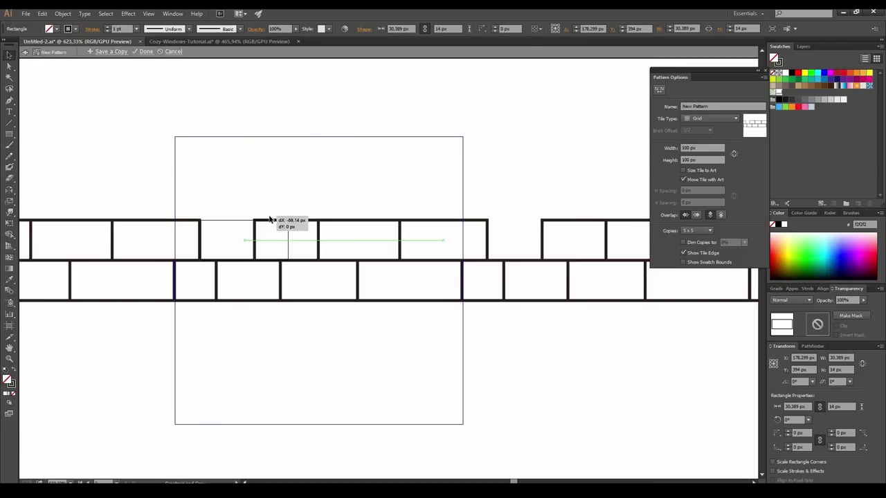
pyautogui.moveTo(270, 221); pyautogui.dragTo(269, 220)
pyautogui.click(348, 342)
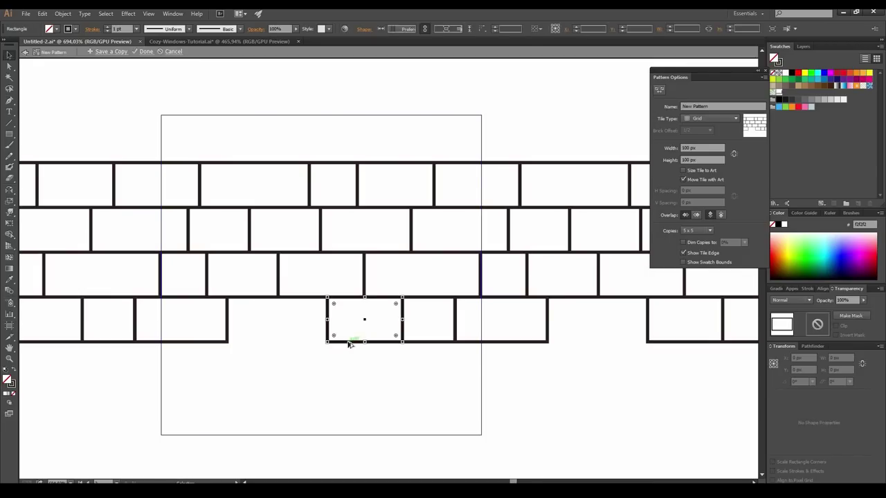
pyautogui.moveTo(337, 341); pyautogui.dragTo(237, 341)
pyautogui.moveTo(302, 319); pyautogui.dragTo(331, 320)
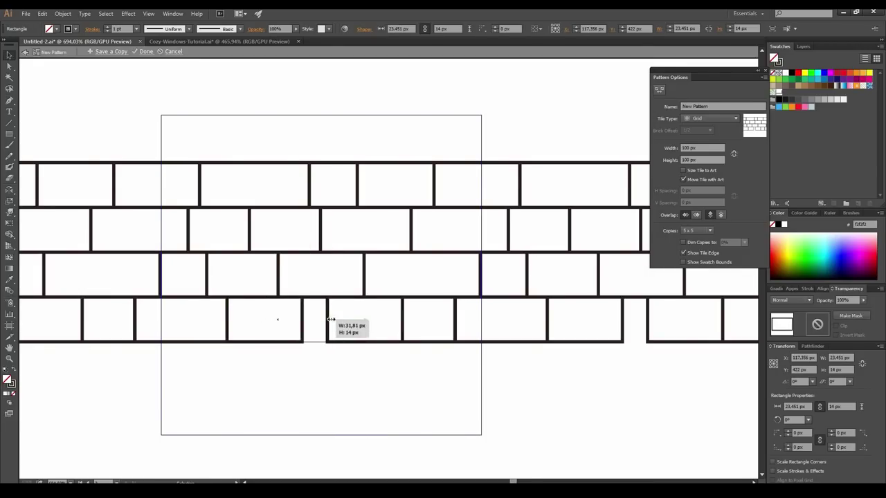
pyautogui.moveTo(330, 319); pyautogui.dragTo(328, 320)
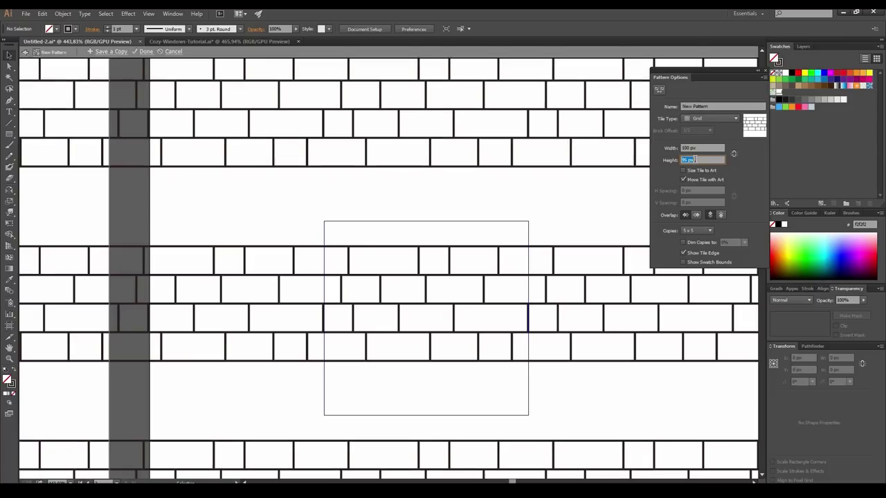
# Reduce the pattern tile's height to 56 px to close the gap between the repeated brick rows.
pyautogui.press('Down')
pyautogui.press('Down')
pyautogui.press('Down')
pyautogui.press('Down')
pyautogui.press('Down')
pyautogui.press('Down')
pyautogui.press('Down')
pyautogui.press('Down')
pyautogui.press('Down')
pyautogui.press('Down')
pyautogui.press('Down')
pyautogui.press('Down')
pyautogui.press('Down')
pyautogui.press('Down')
pyautogui.press('Down')
pyautogui.press('Down')
pyautogui.press('Down')
pyautogui.press('Down')
pyautogui.press('Down')
pyautogui.press('Down')
pyautogui.scroll(-5, 695, 160)
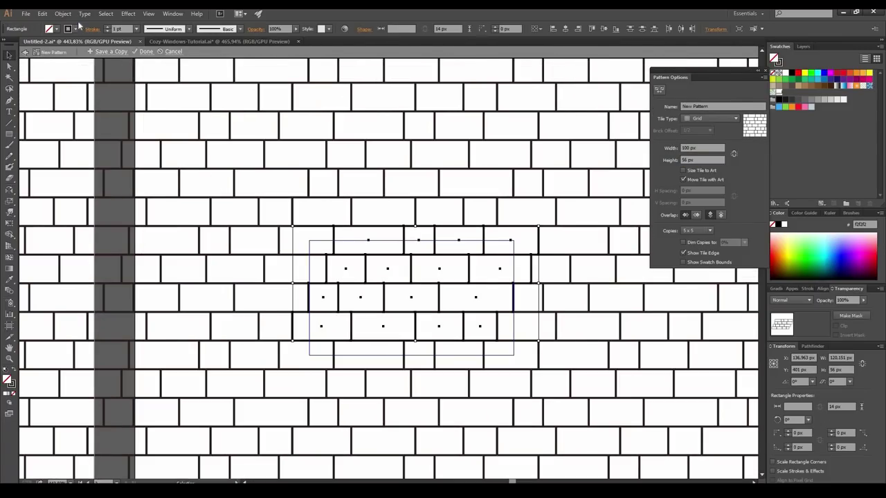
# Expand the selected bricks with their fills and strokes, and open the Pathfinder options.
pyautogui.click(63, 13)
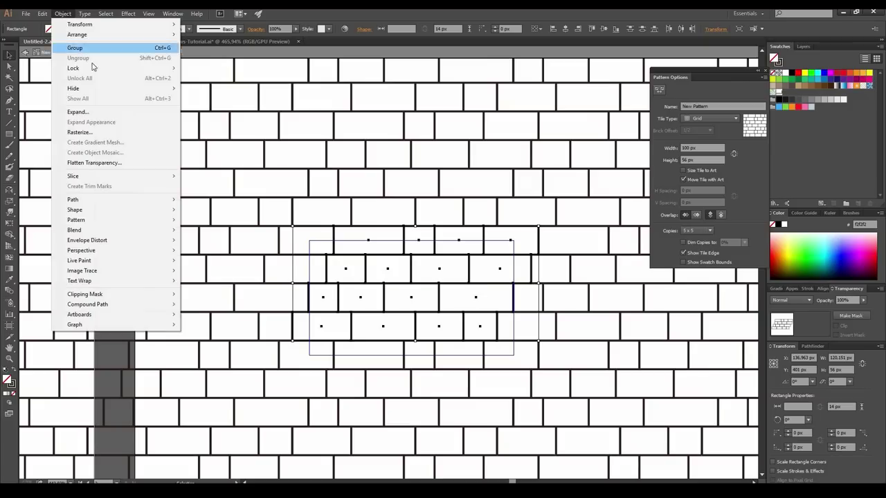
pyautogui.click(90, 112)
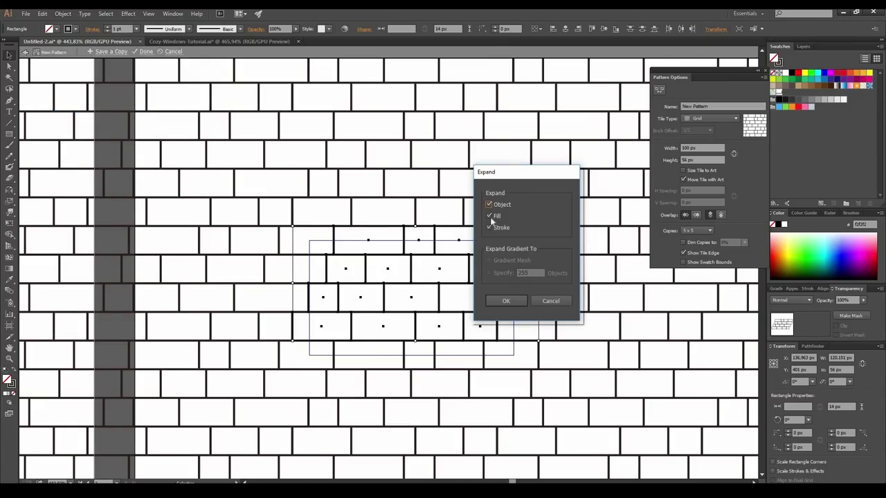
pyautogui.click(518, 303)
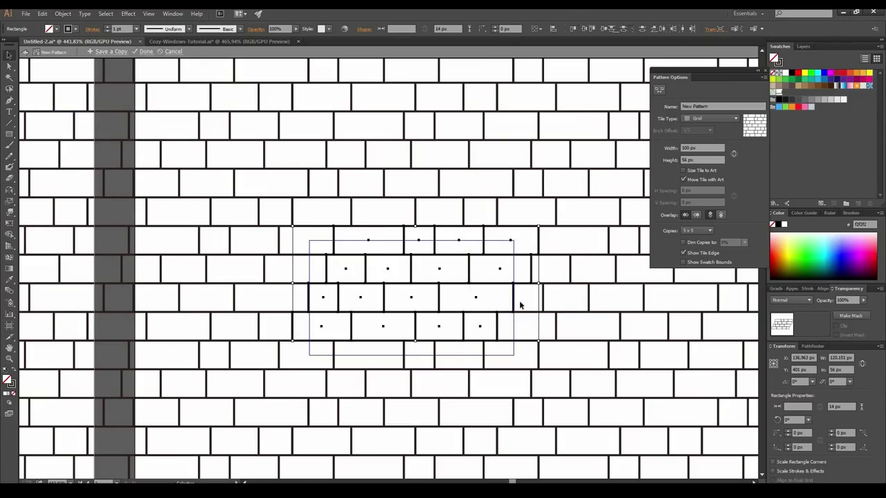
pyautogui.click(812, 346)
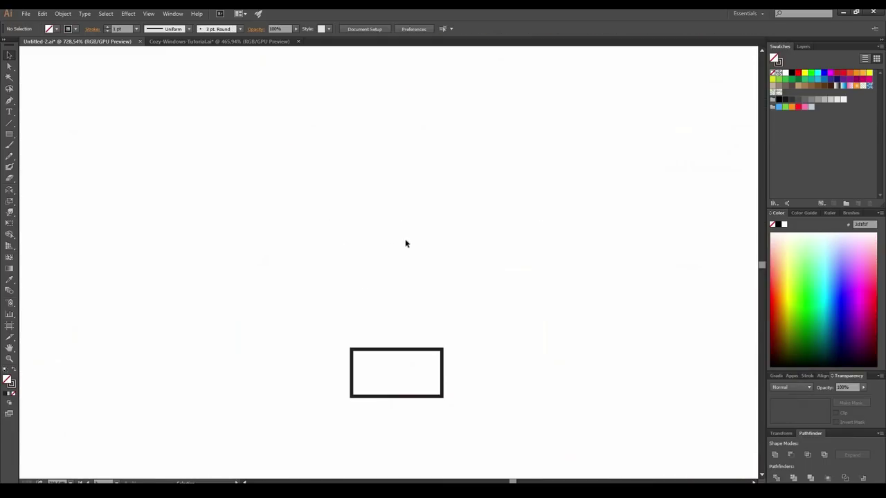
# Delete the leftover original brick rectangle from the artboard.
pyautogui.moveTo(491, 257); pyautogui.dragTo(514, 326)
pyautogui.press('Delete')
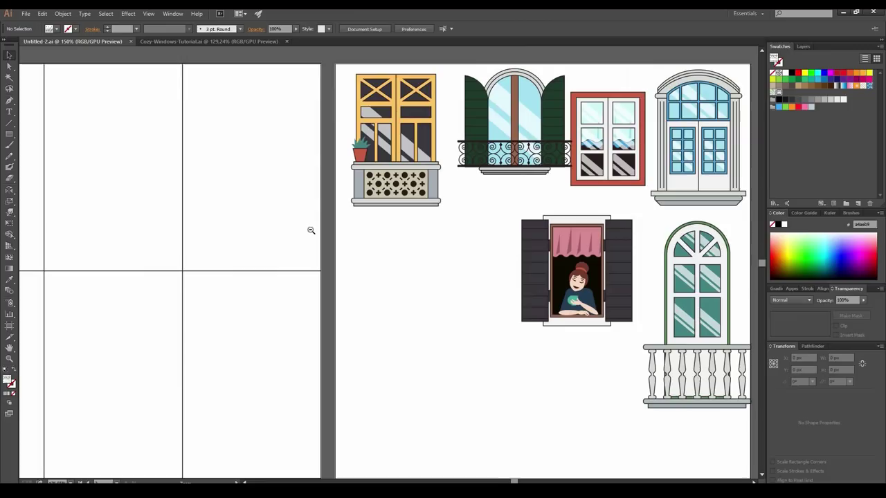
# Move the six windows one by one from the second artboard into separate cells of the six-cell grid.
pyautogui.keyDown('alt'); pyautogui.click(331, 237); pyautogui.keyUp('alt')
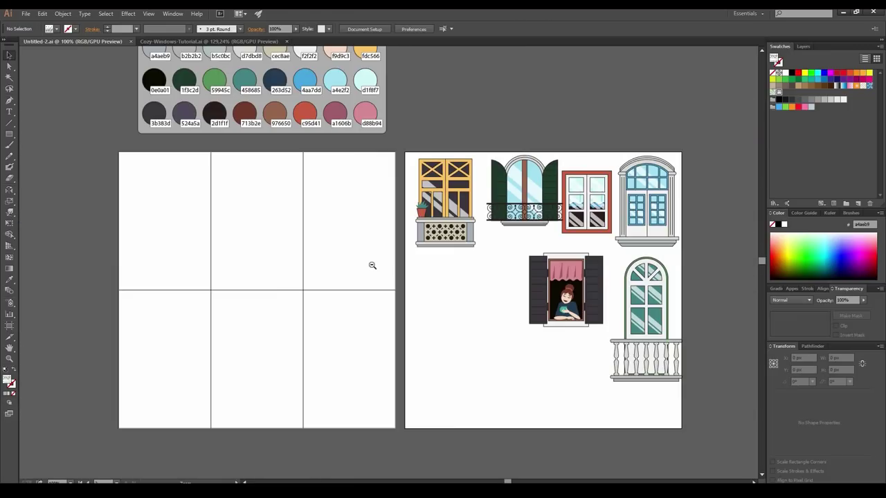
pyautogui.click(803, 47)
pyautogui.press('v')
pyautogui.moveTo(414, 152); pyautogui.dragTo(479, 256)
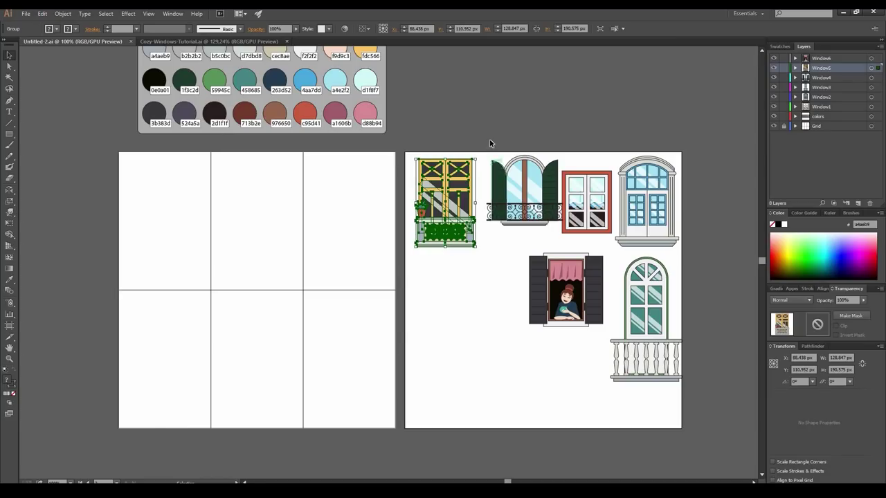
pyautogui.click(553, 229)
pyautogui.moveTo(655, 215); pyautogui.dragTo(172, 226)
pyautogui.moveTo(197, 258); pyautogui.dragTo(203, 272)
pyautogui.moveTo(665, 362); pyautogui.dragTo(277, 395)
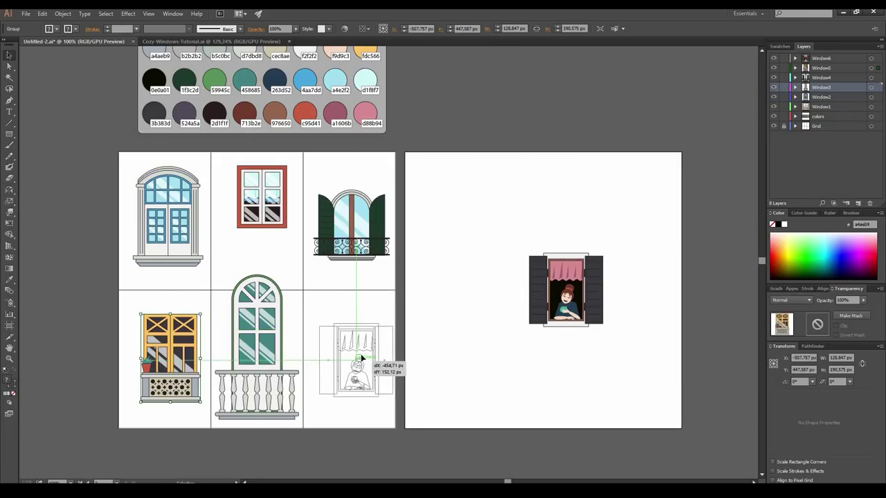
pyautogui.moveTo(352, 366); pyautogui.dragTo(350, 362)
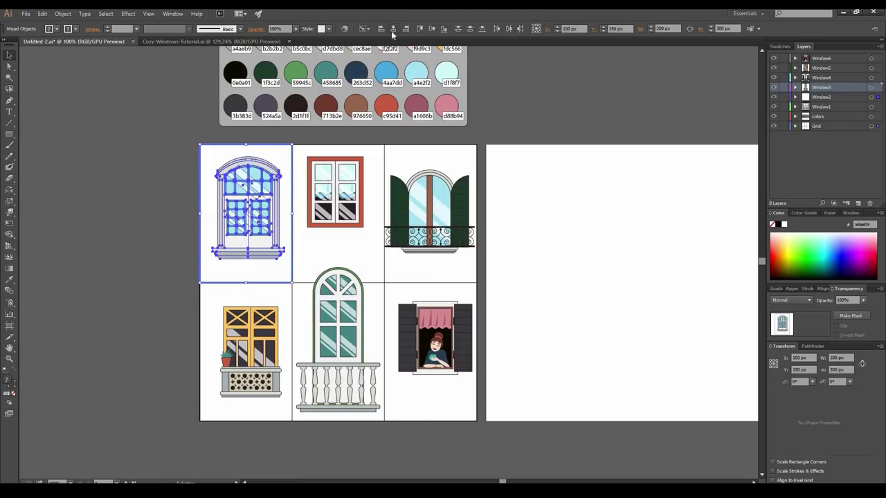
# Centre the blue arched window horizontally and vertically within its grid cell.
pyautogui.click(392, 29)
pyautogui.click(432, 29)
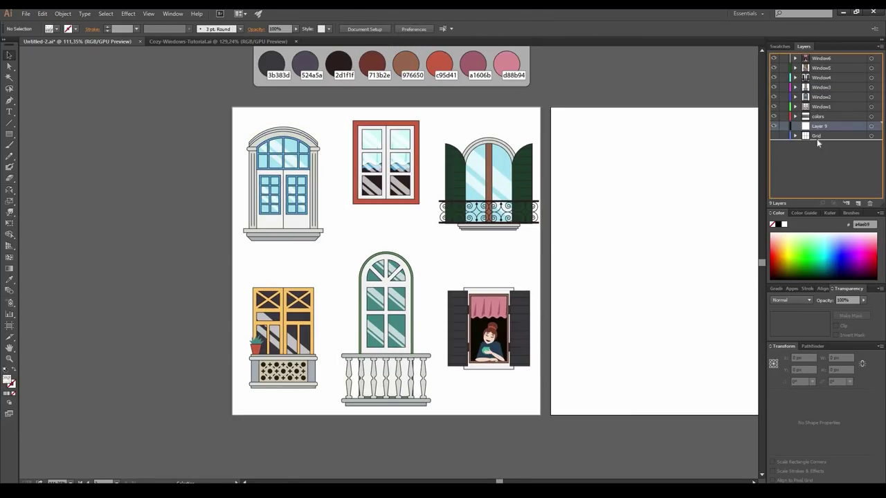
# Place the new layer below the Grid layer and name it Background.
pyautogui.moveTo(817, 143); pyautogui.dragTo(817, 141)
pyautogui.doubleClick(820, 136)
pyautogui.write('Backgroun')
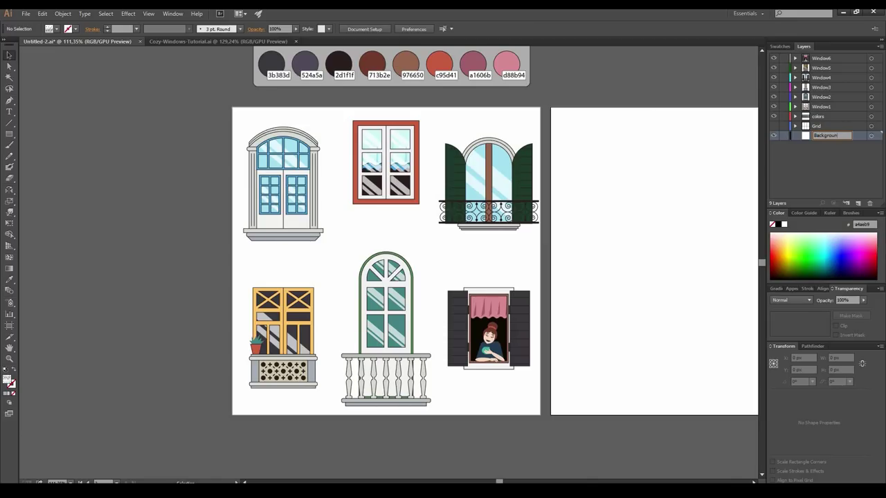
pyautogui.press('Return')
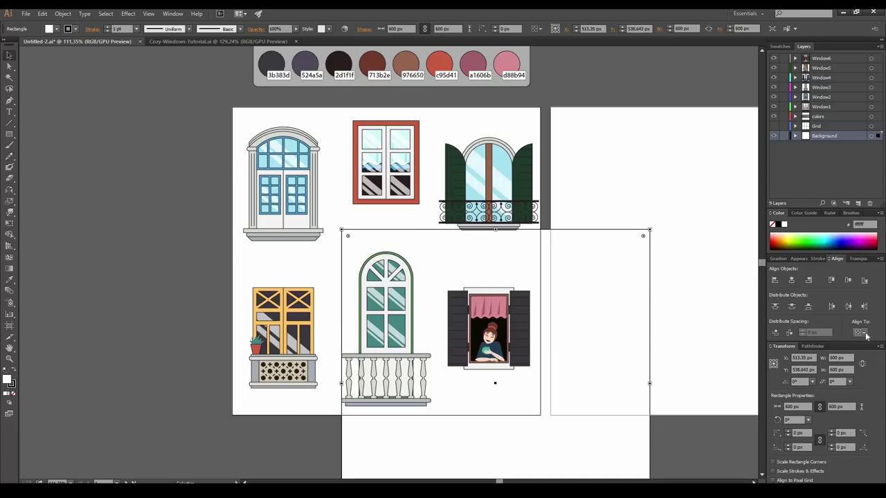
# Centre the white 600 × 600 px square horizontally and vertically on the windows' artboard.
pyautogui.click(861, 333)
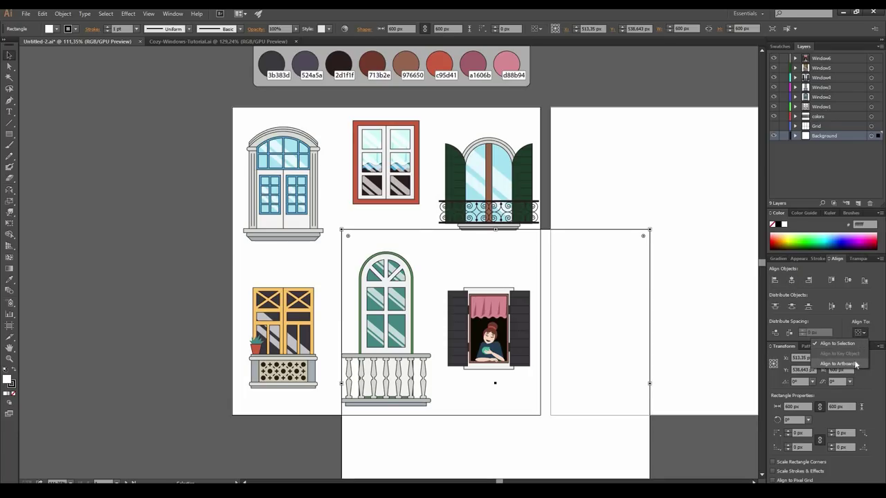
pyautogui.click(856, 364)
pyautogui.click(793, 282)
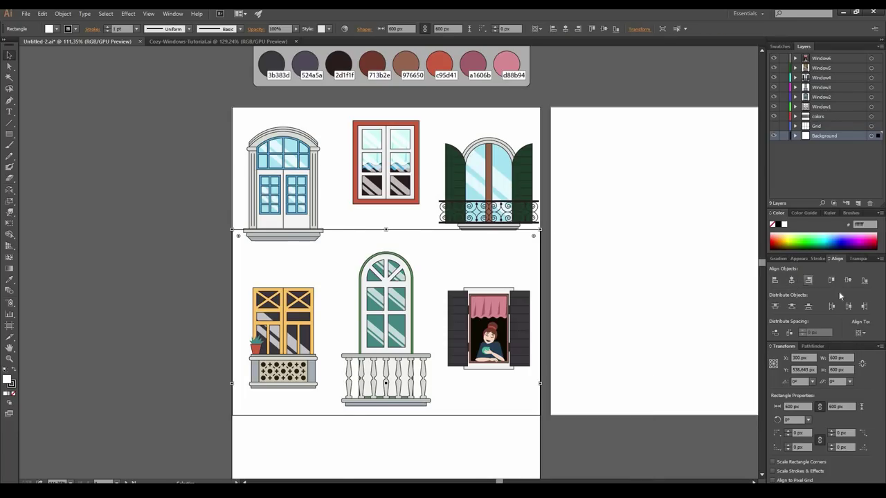
pyautogui.click(848, 280)
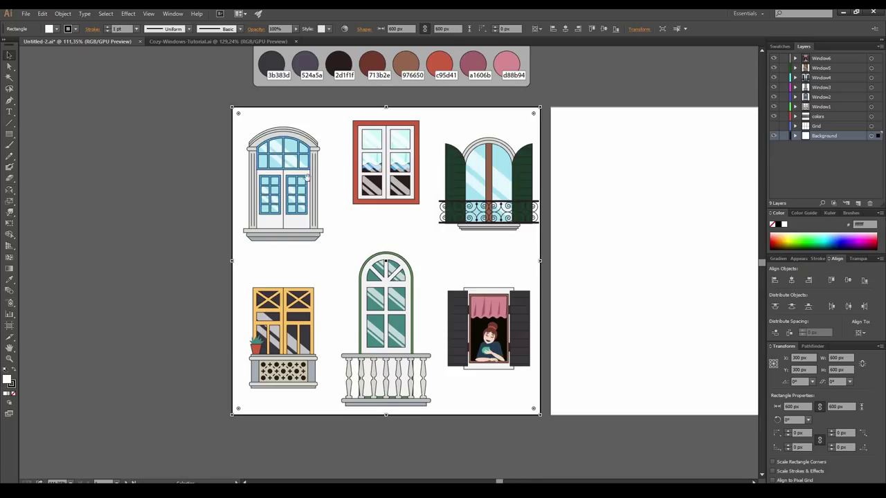
# Fill the background square with light grey f2f2f2 from the colour palette and remove its outline.
pyautogui.scroll(3, 307, 177)
pyautogui.press('i')
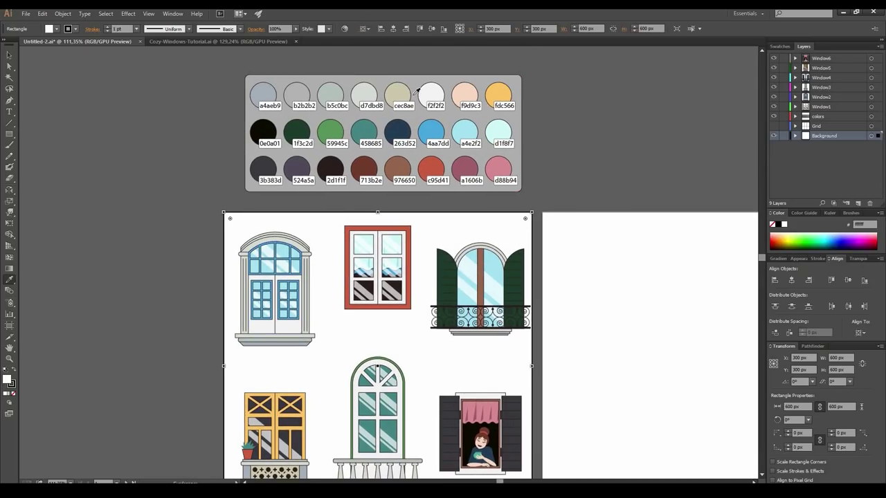
pyautogui.click(434, 86)
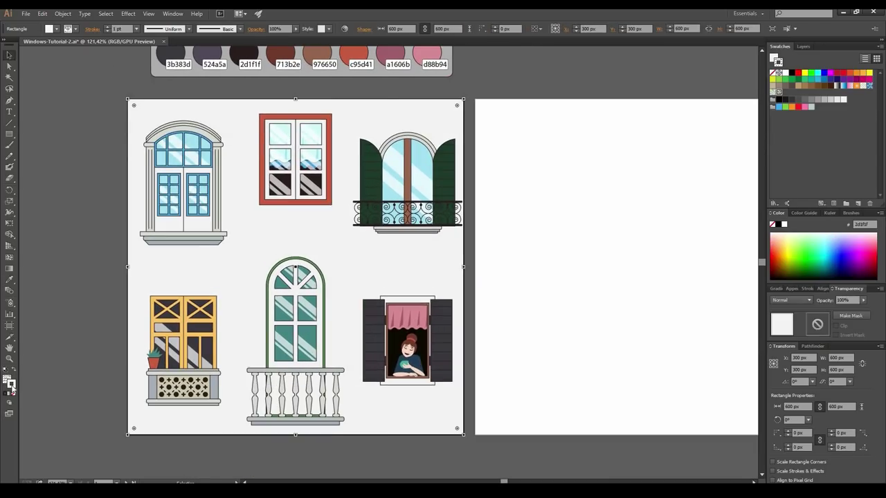
pyautogui.click(14, 393)
pyautogui.click(14, 393)
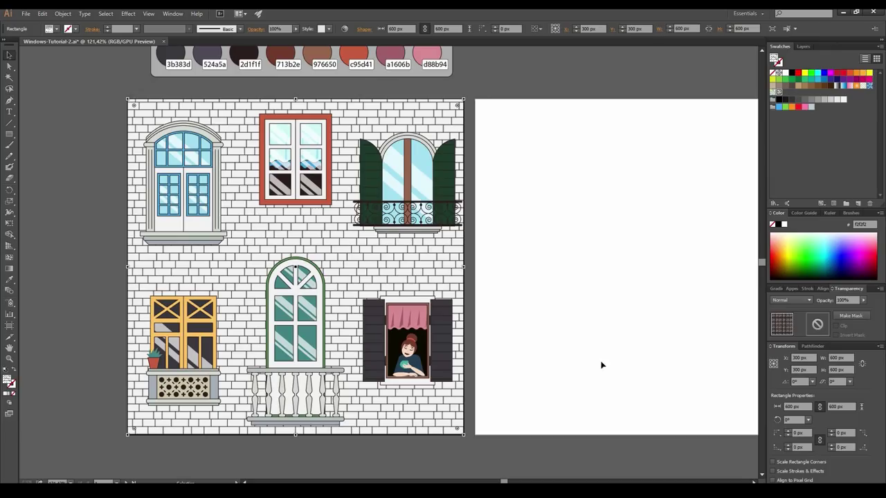
# Lower the brick-patterned square's opacity to 33% and scale only its pattern uniformly to 92%, leaving the object untransformed.
pyautogui.moveTo(863, 305); pyautogui.dragTo(836, 312)
pyautogui.doubleClick(10, 200)
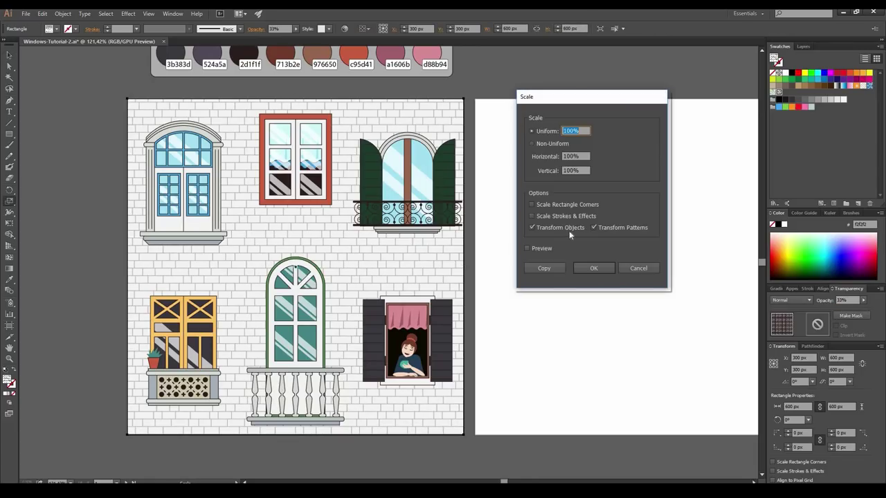
pyautogui.click(544, 249)
pyautogui.click(532, 227)
pyautogui.moveTo(583, 131); pyautogui.dragTo(561, 133)
pyautogui.press('Down')
pyautogui.press('Down')
pyautogui.press('Down')
pyautogui.press('Down')
pyautogui.press('Down')
pyautogui.press('Down')
pyautogui.press('Down')
pyautogui.press('Down')
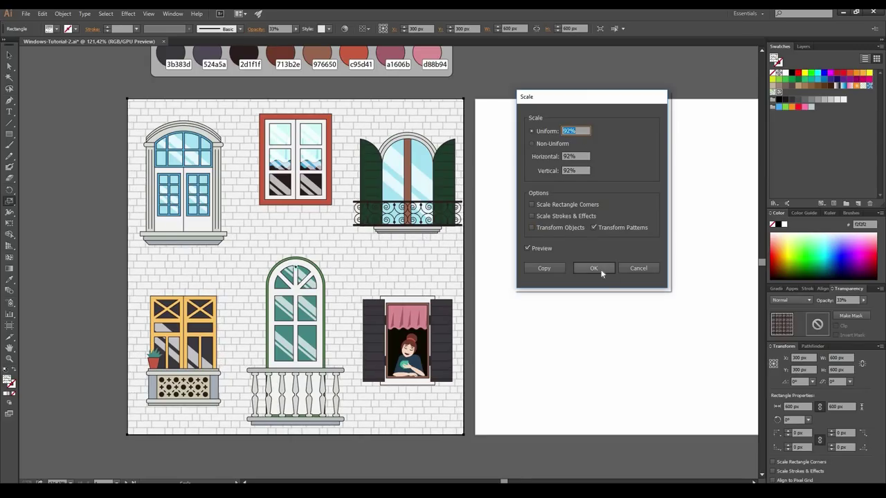
pyautogui.click(593, 269)
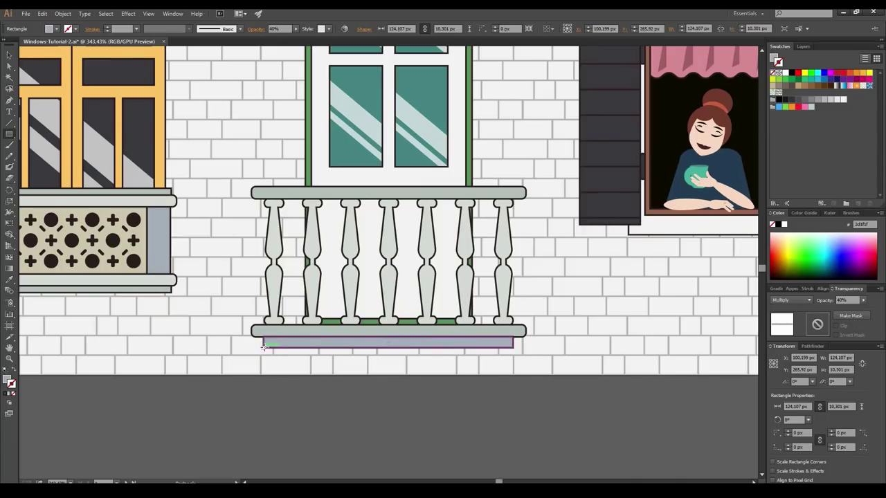
# Add a shadow rectangle about 157.5 × 8.7 px beneath the green window's balcony base, using Multiply blending at 40% opacity.
pyautogui.moveTo(263, 346); pyautogui.dragTo(514, 360)
pyautogui.click(791, 300)
pyautogui.click(800, 335)
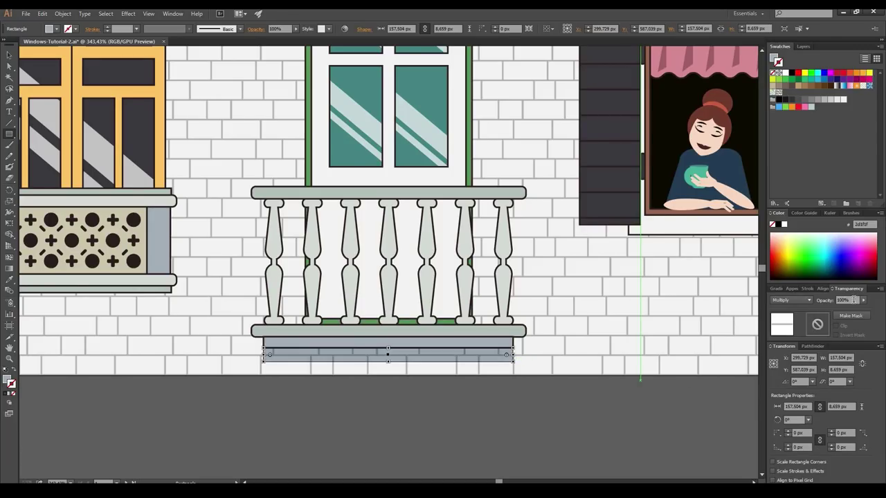
pyautogui.press('Return')
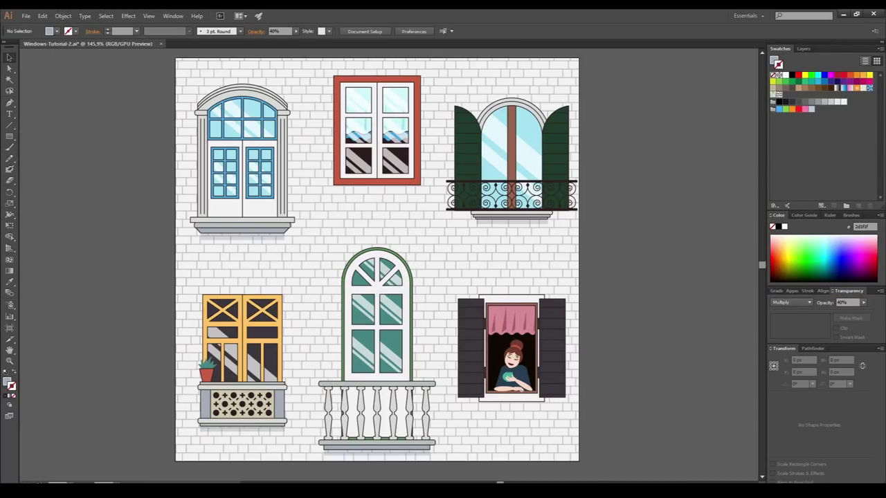